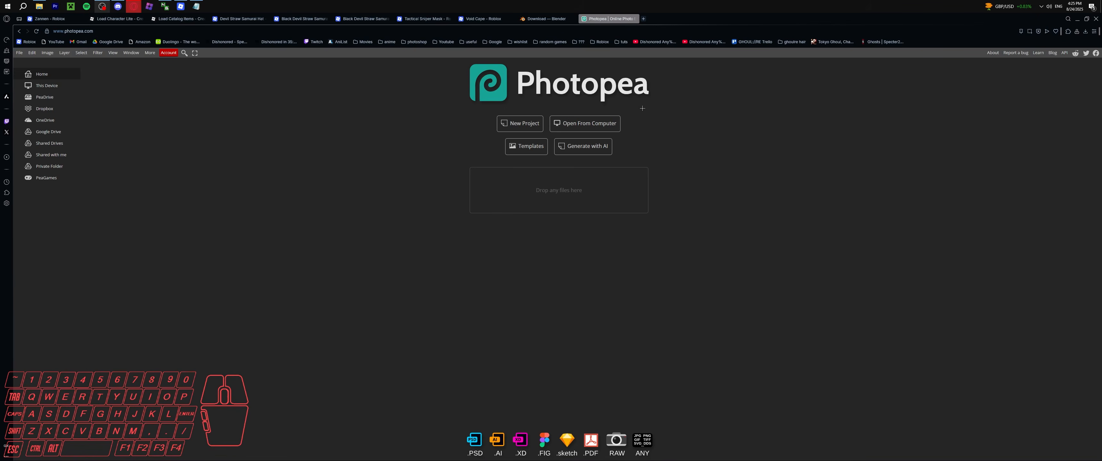
Review the Roblox profile page and the Load Character Lite and Load Catalog Items plugin pages.
{"action": "key", "text": "ctrl+Tab"}
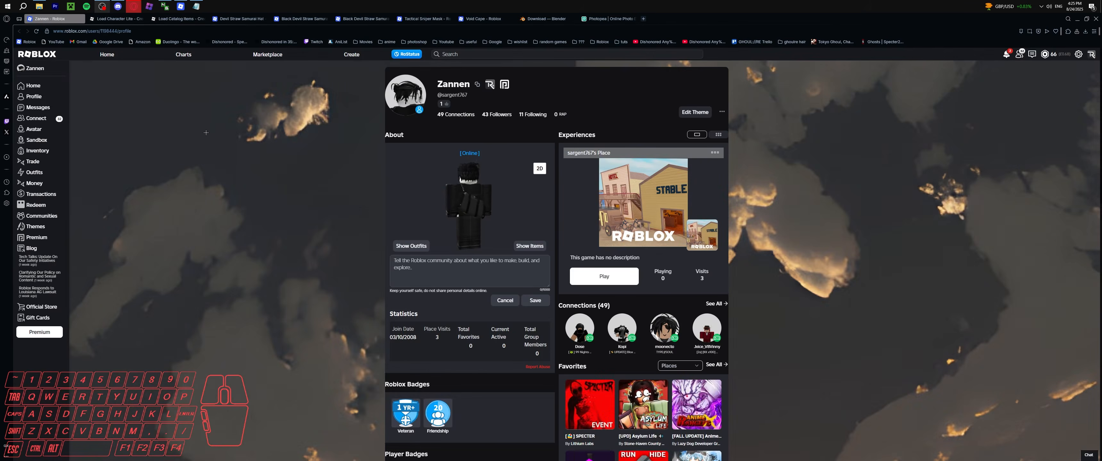
{"action": "key", "text": "ctrl+Tab"}
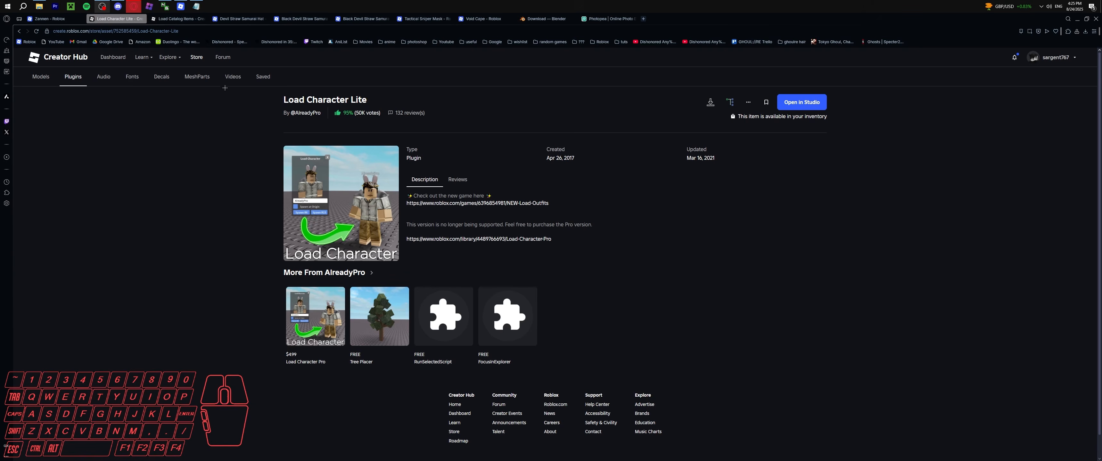
{"action": "key", "text": "ctrl+Tab"}
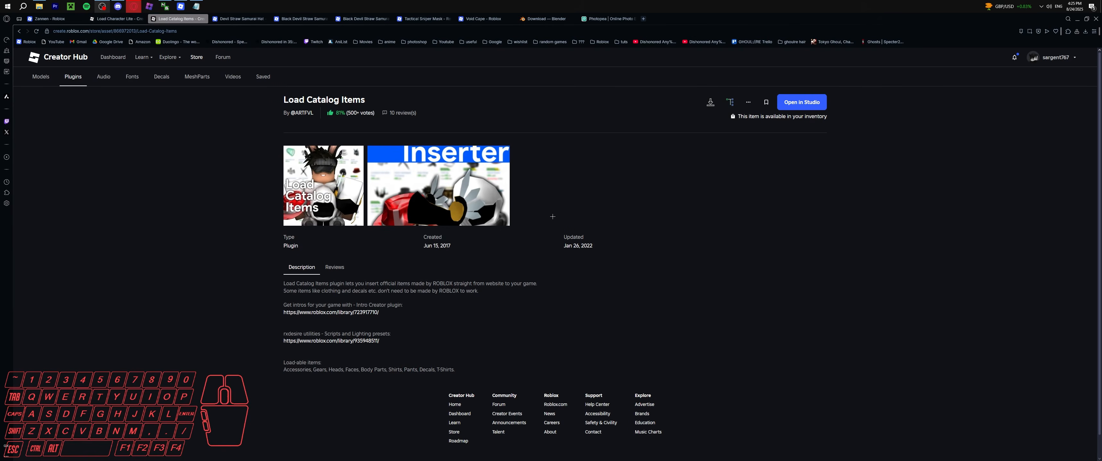
{"action": "key", "text": "ctrl+1"}
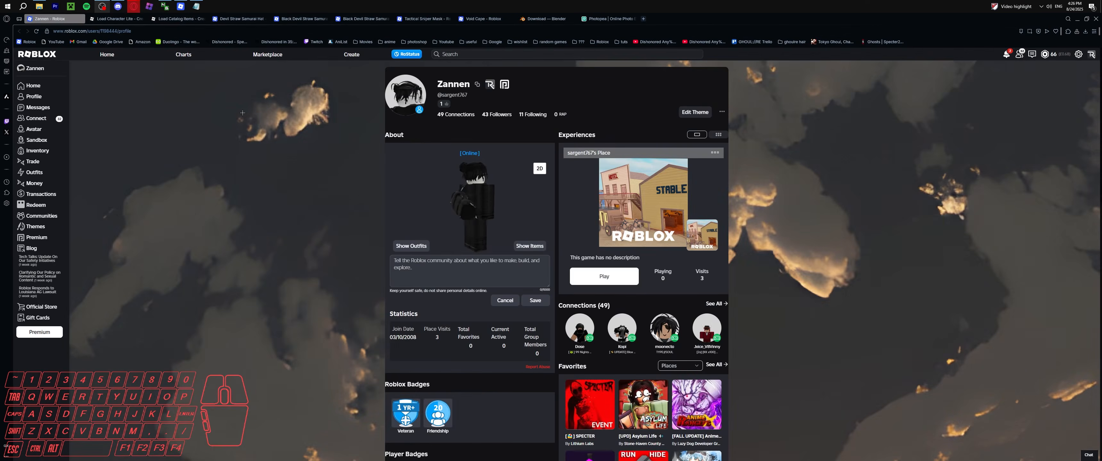
Launch Roblox Studio and create a new place from the Baseplate template.
{"action": "key", "text": "super"}
{"action": "type", "text": "roblox studio"}
{"action": "key", "text": "Return"}
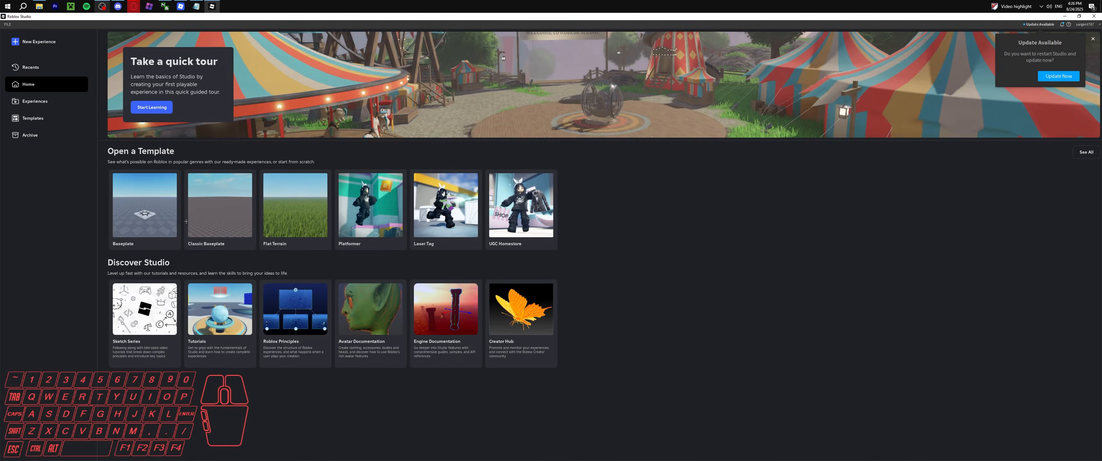
{"action": "left_click", "coordinate": [144, 220]}
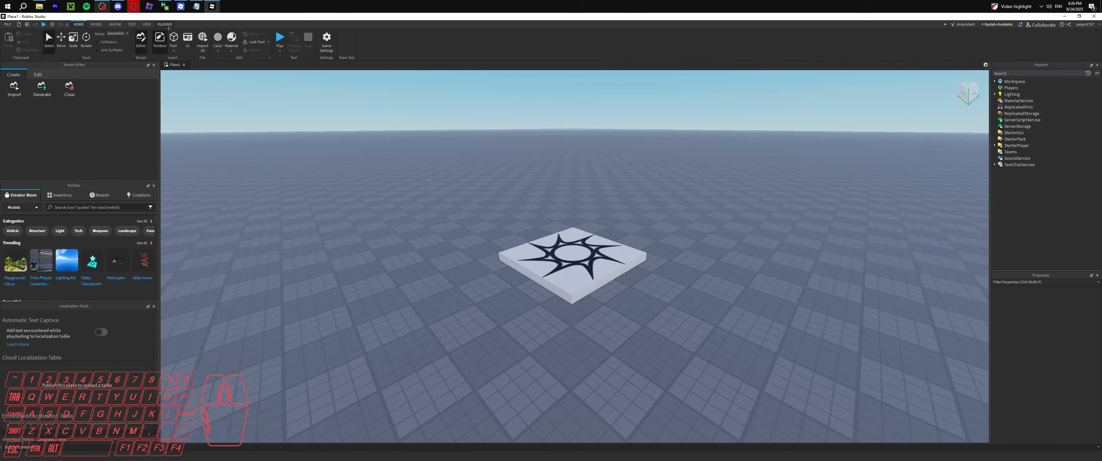
Spawn the profile's avatar as an R6 rig at the origin with the Load Character plugin, entering the account's username.
{"action": "left_click", "coordinate": [165, 24]}
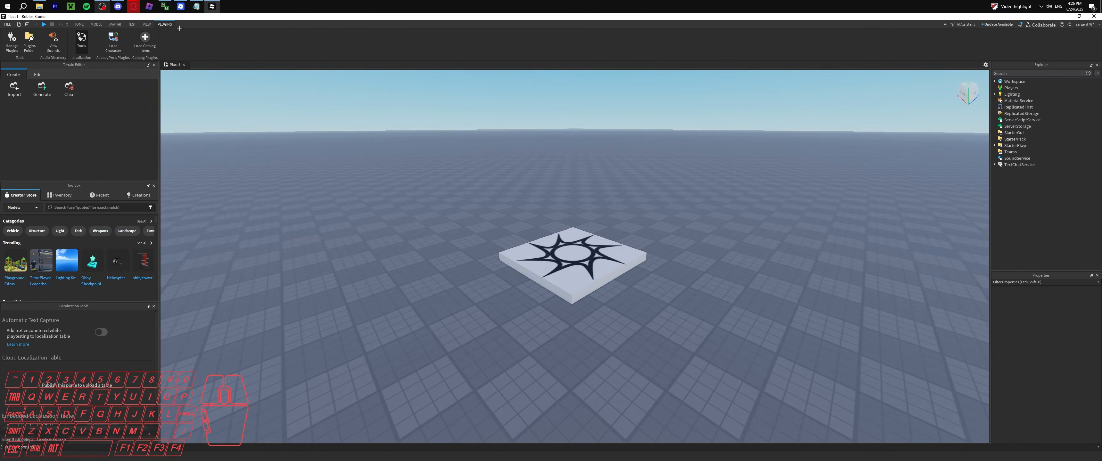
{"action": "left_click", "coordinate": [114, 39]}
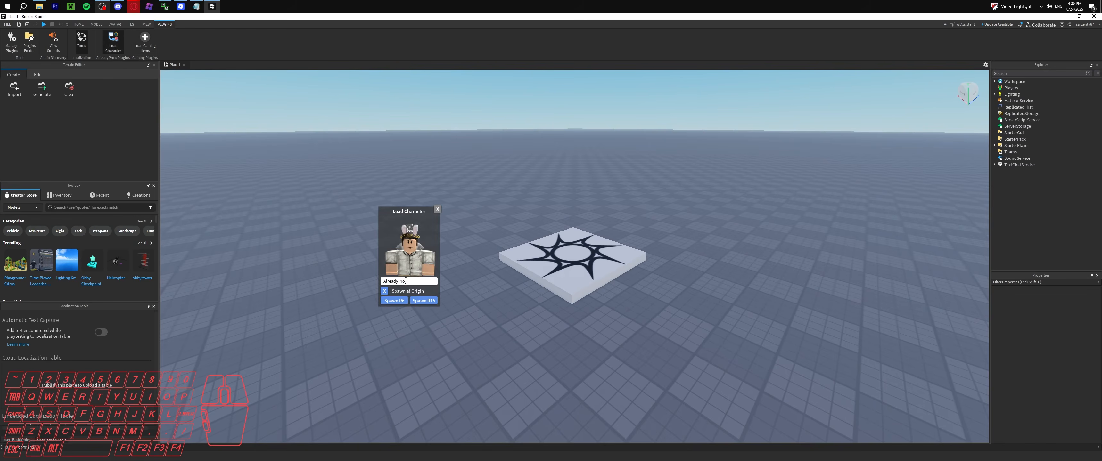
{"action": "type", "text": "sargent767"}
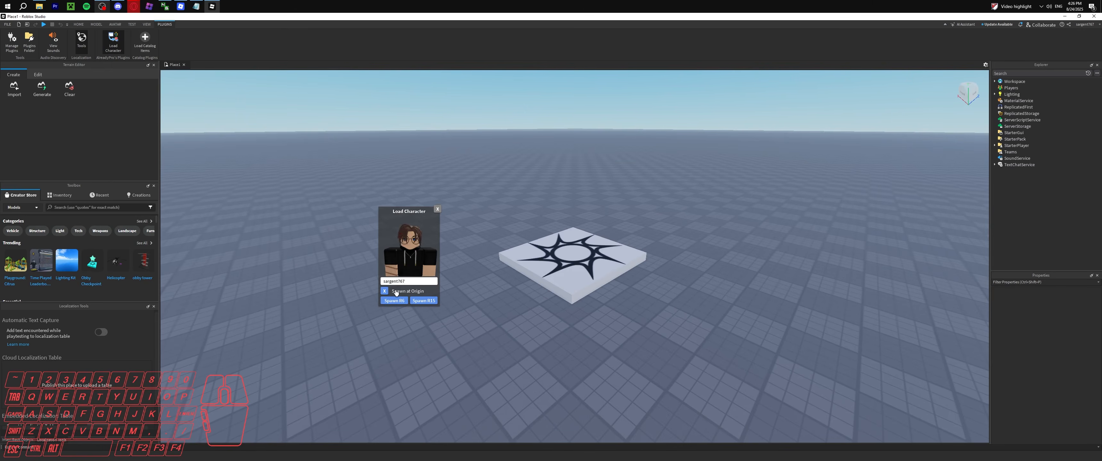
{"action": "left_click", "coordinate": [394, 301]}
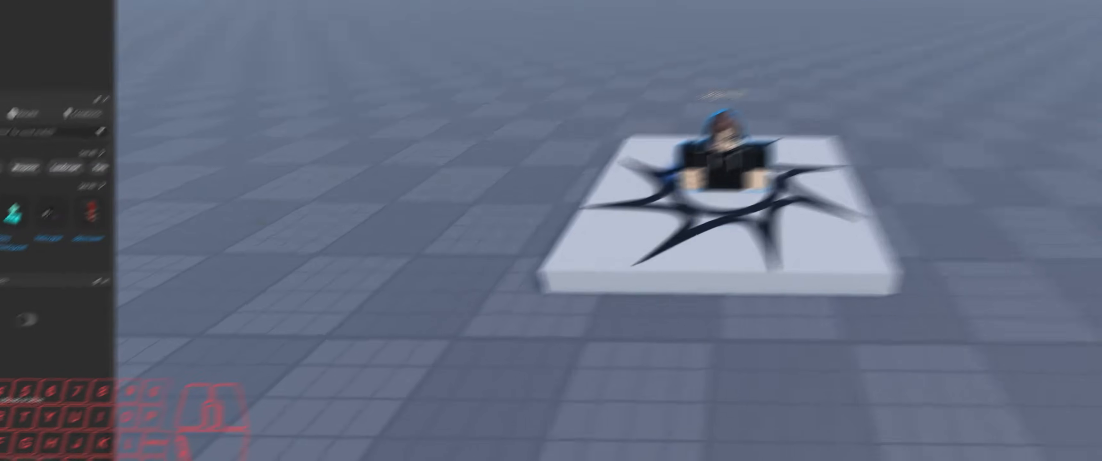
Delete the SpawnLocation pad around the spawned character.
{"action": "key", "text": "s"}
{"action": "right_click_drag", "start_coordinate": [528, 183], "coordinate": [528, 182]}
{"action": "key", "text": "d"}
{"action": "key", "text": "w"}
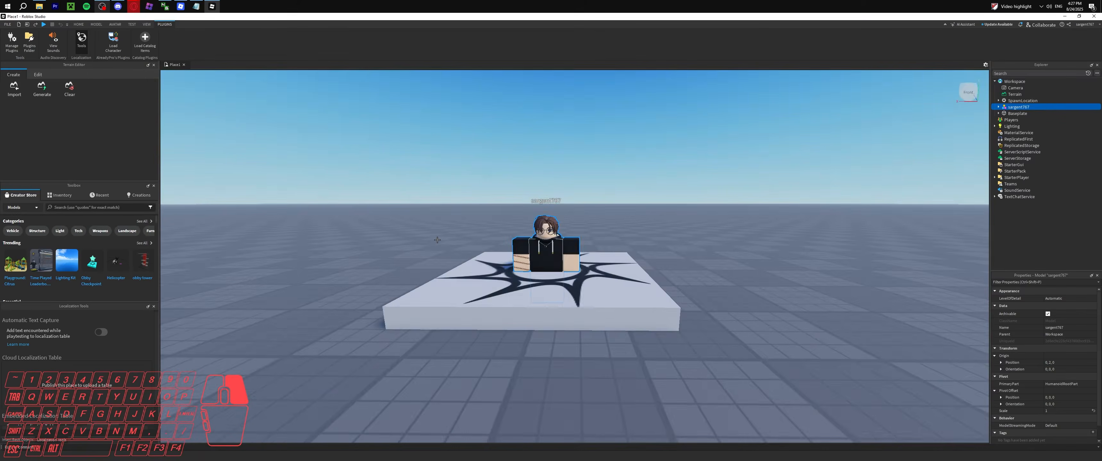
{"action": "right_click_drag", "start_coordinate": [438, 240], "coordinate": [437, 240]}
{"action": "left_click", "coordinate": [476, 270]}
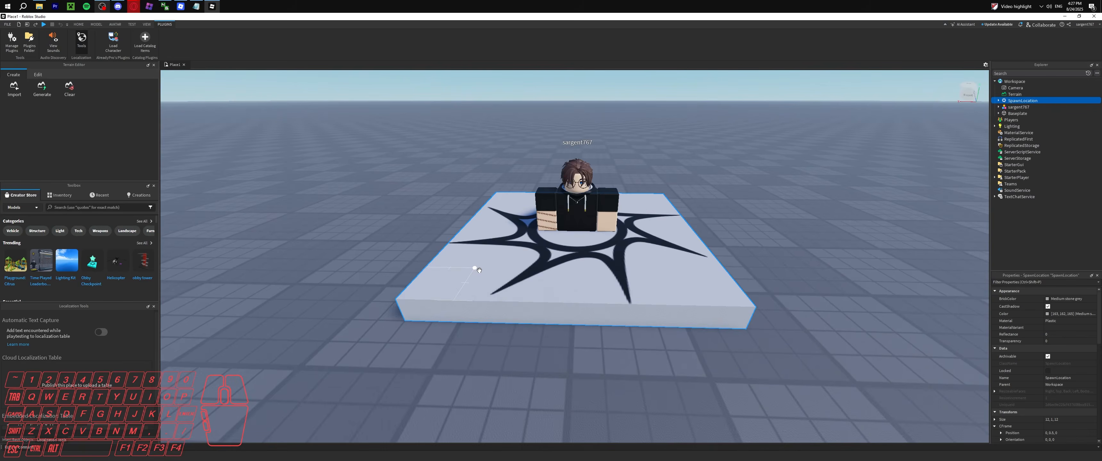
{"action": "key", "text": "Delete"}
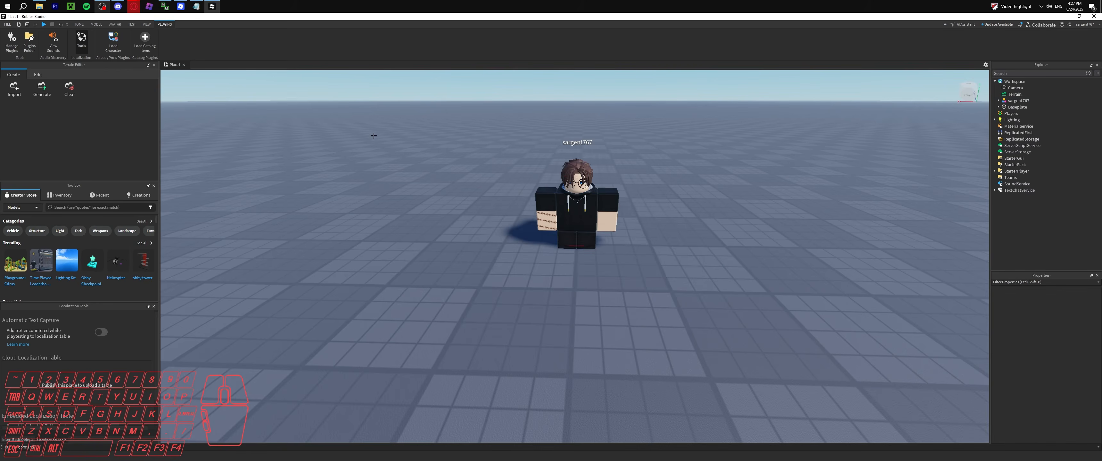
Raise the character model with the Move tool so its legs stand clear above the baseplate.
{"action": "left_click", "coordinate": [591, 176]}
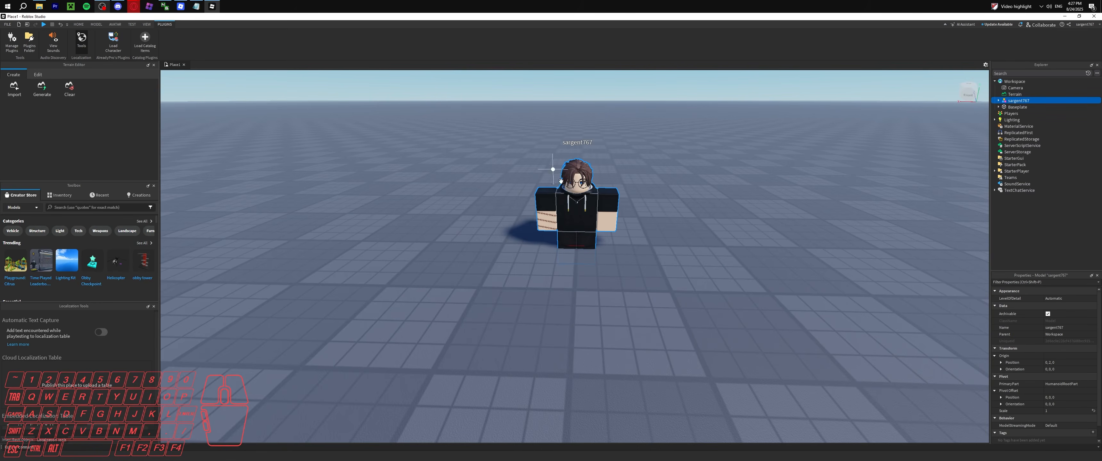
{"action": "left_click", "coordinate": [76, 25]}
{"action": "left_click", "coordinate": [61, 39]}
{"action": "right_click_drag", "start_coordinate": [574, 299], "coordinate": [574, 239]}
{"action": "left_click_drag", "start_coordinate": [574, 191], "coordinate": [574, 165]}
{"action": "right_click_drag", "start_coordinate": [591, 170], "coordinate": [629, 197]}
{"action": "key", "text": "a"}
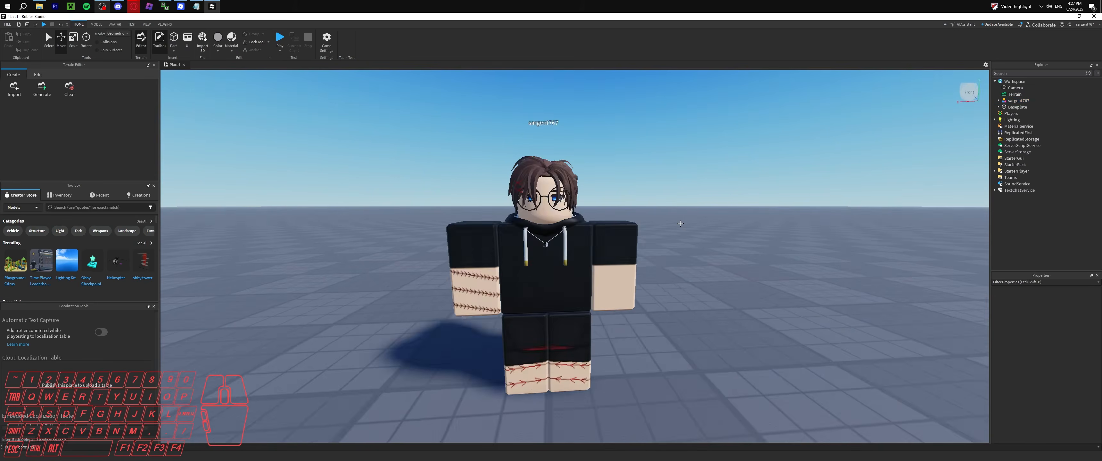
{"action": "scroll", "coordinate": [681, 224], "scroll_direction": "down", "scroll_amount": 3}
{"action": "scroll", "coordinate": [680, 223], "scroll_direction": "up", "scroll_amount": 1}
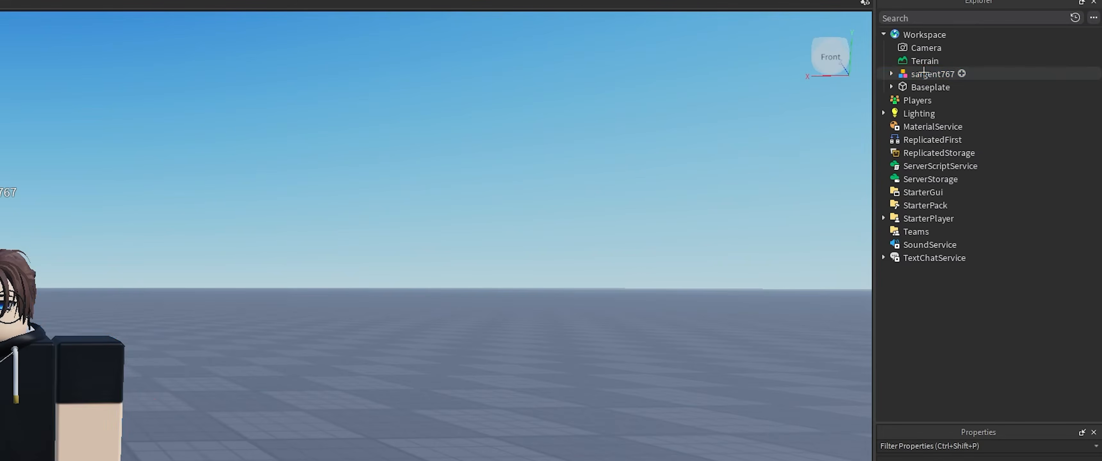
Expand the character model in the Explorer and select all of its accessories together, including the necklace and RoundGlasses.
{"action": "left_click", "coordinate": [925, 73]}
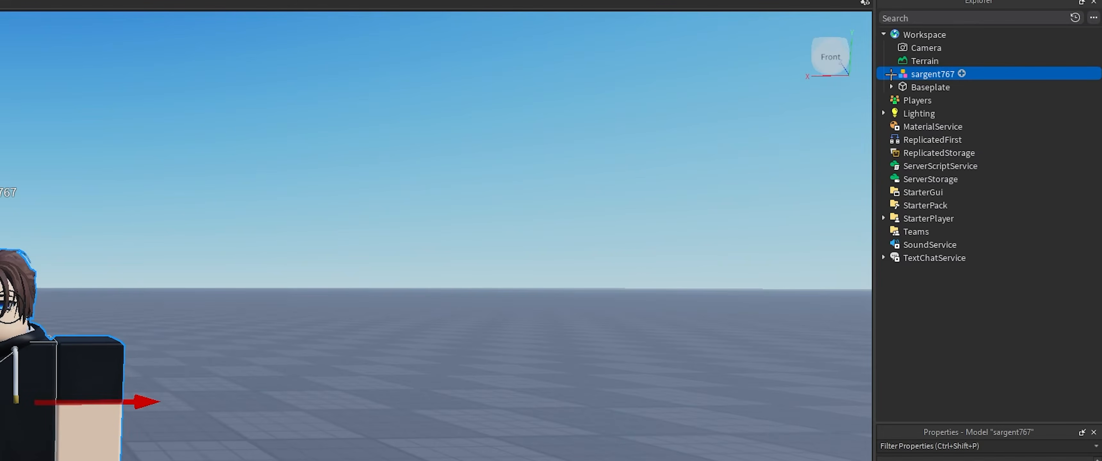
{"action": "left_click", "coordinate": [891, 74]}
{"action": "left_click", "coordinate": [938, 128]}
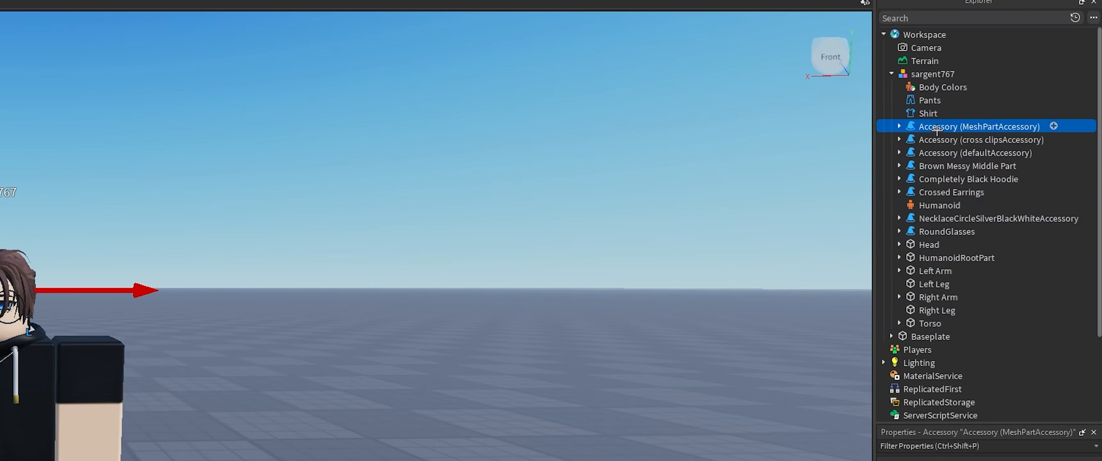
{"action": "left_click", "coordinate": [937, 191], "text": "shift"}
{"action": "left_click", "coordinate": [936, 231], "text": "ctrl"}
{"action": "left_click", "coordinate": [935, 222], "text": "ctrl"}
{"action": "key", "text": "shift+w"}
{"action": "right_click_drag", "start_coordinate": [923, 168], "coordinate": [923, 168], "text": "shift"}
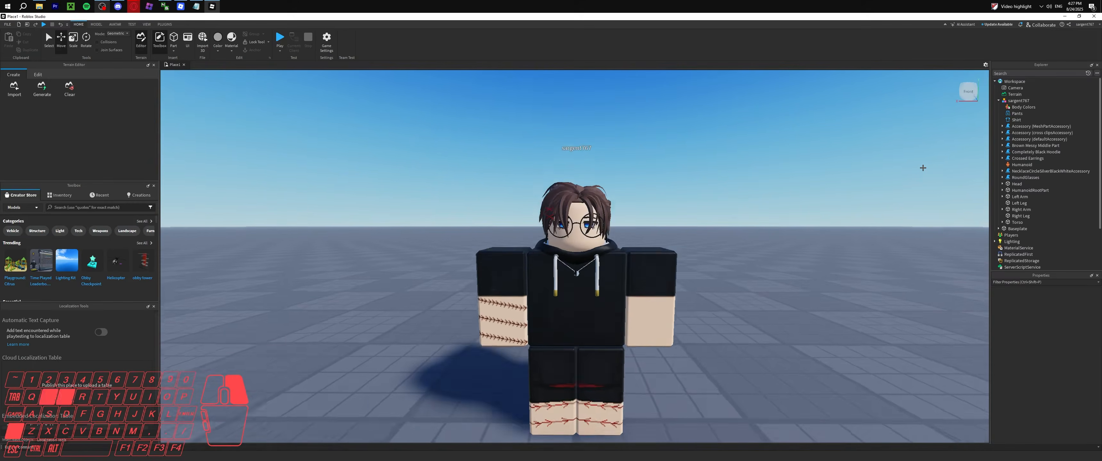
{"action": "key", "text": "shift+a"}
{"action": "key", "text": "shift+d"}
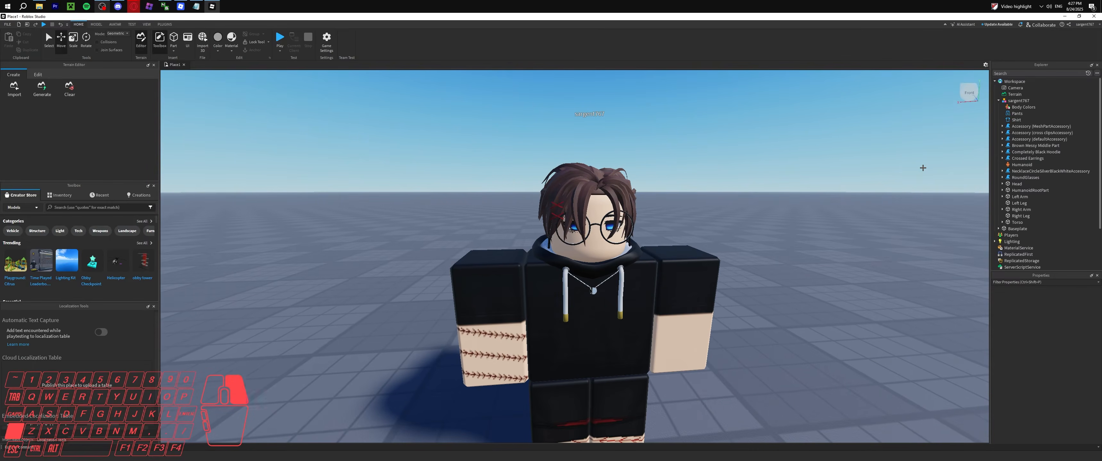
{"action": "left_click", "coordinate": [1020, 126]}
{"action": "key", "text": "Delete"}
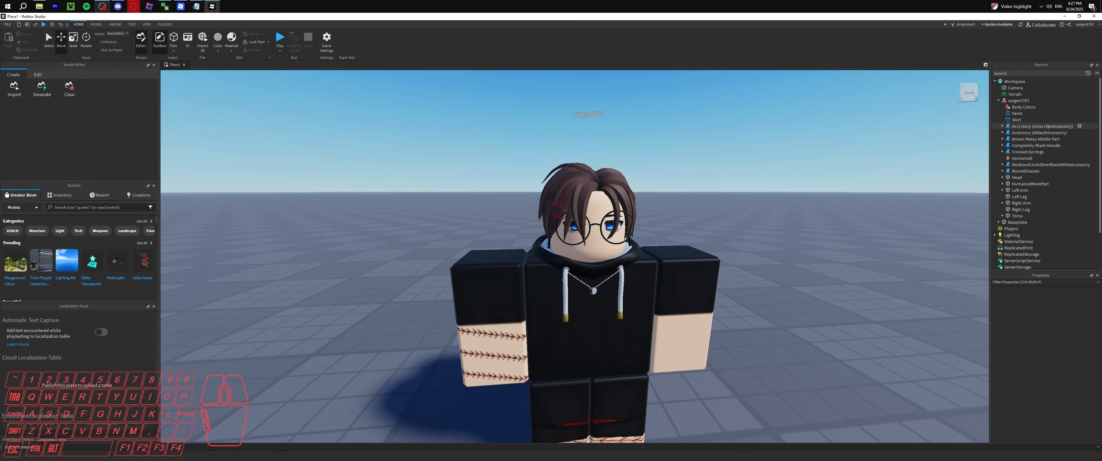
{"action": "key", "text": "ctrl+z"}
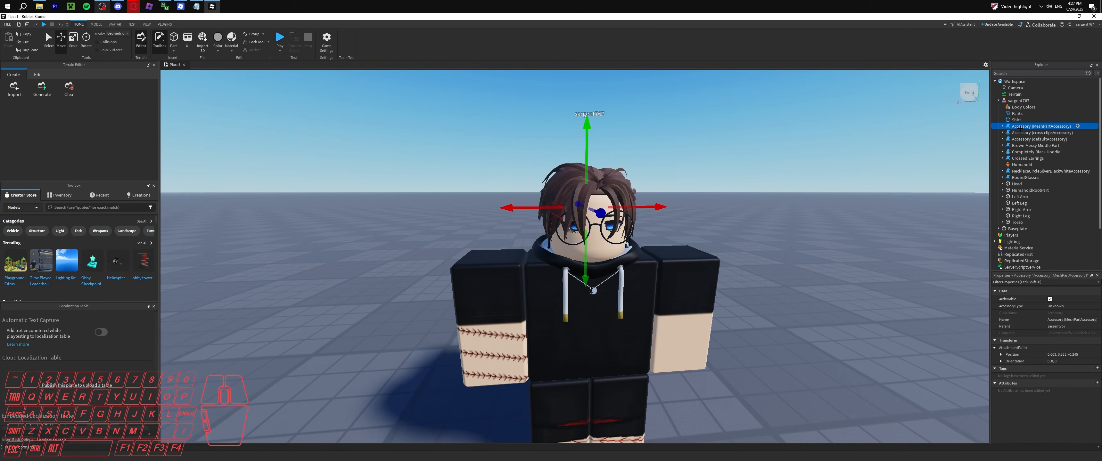
Delete the cross clipsAccessory, defaultAccessory and Completely Black Hoodie accessories from the character.
{"action": "left_click", "coordinate": [1047, 132]}
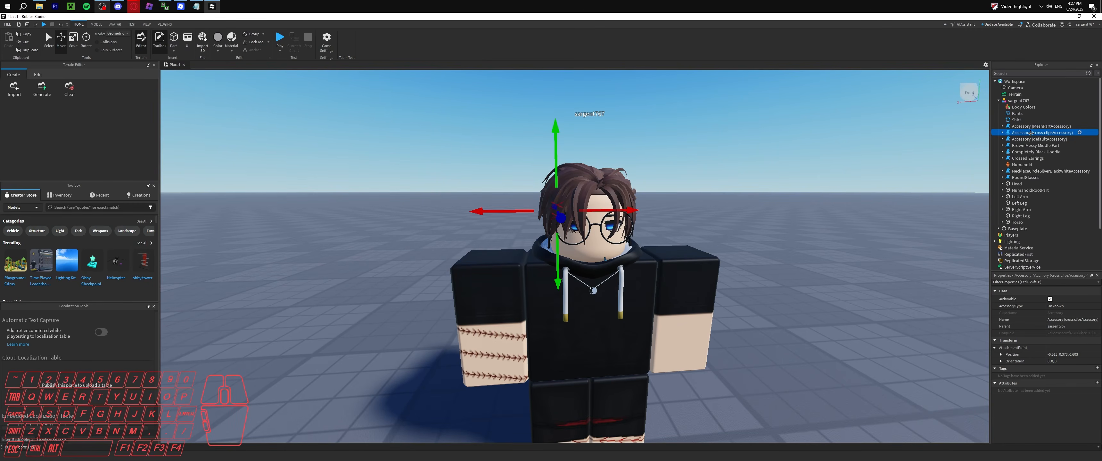
{"action": "key", "text": "Delete"}
{"action": "left_click", "coordinate": [1026, 133]}
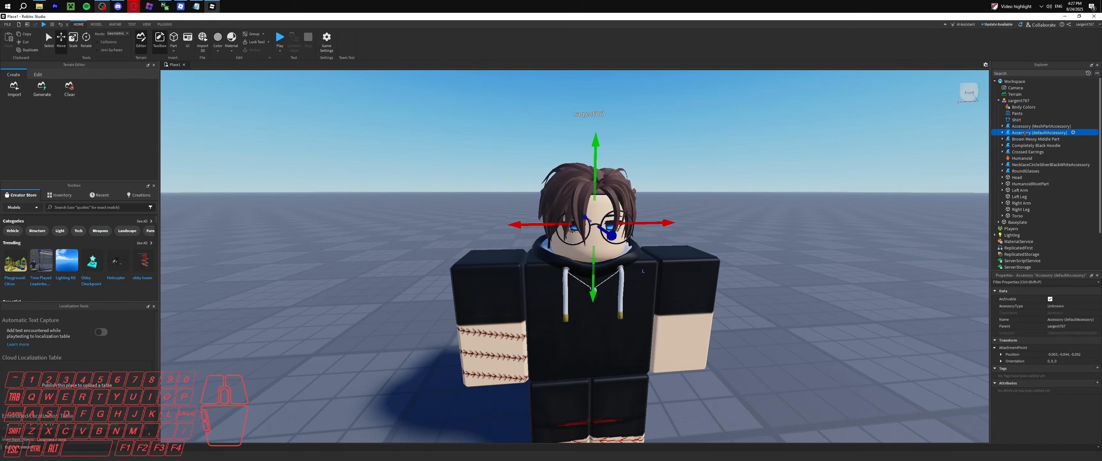
{"action": "key", "text": "Delete"}
{"action": "left_click", "coordinate": [1024, 134]}
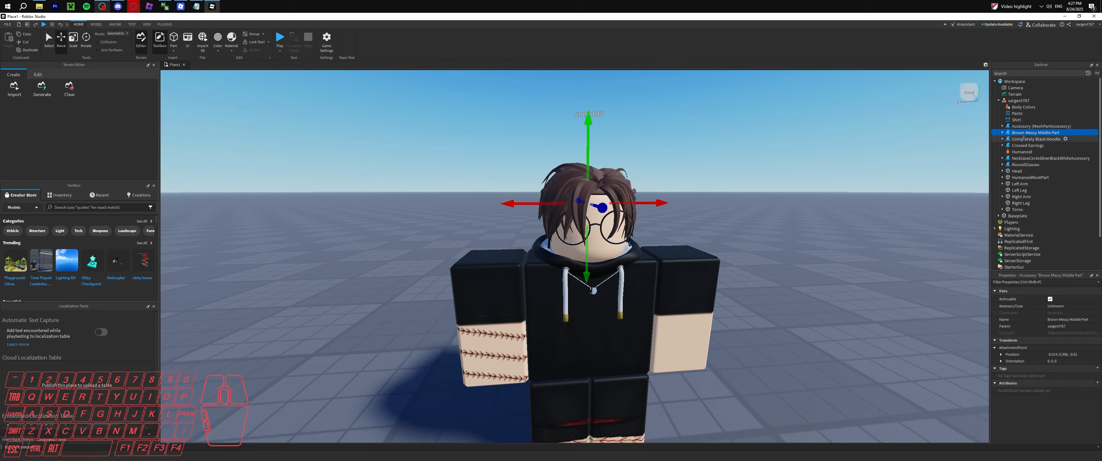
{"action": "left_click", "coordinate": [1021, 139]}
{"action": "key", "text": "Delete"}
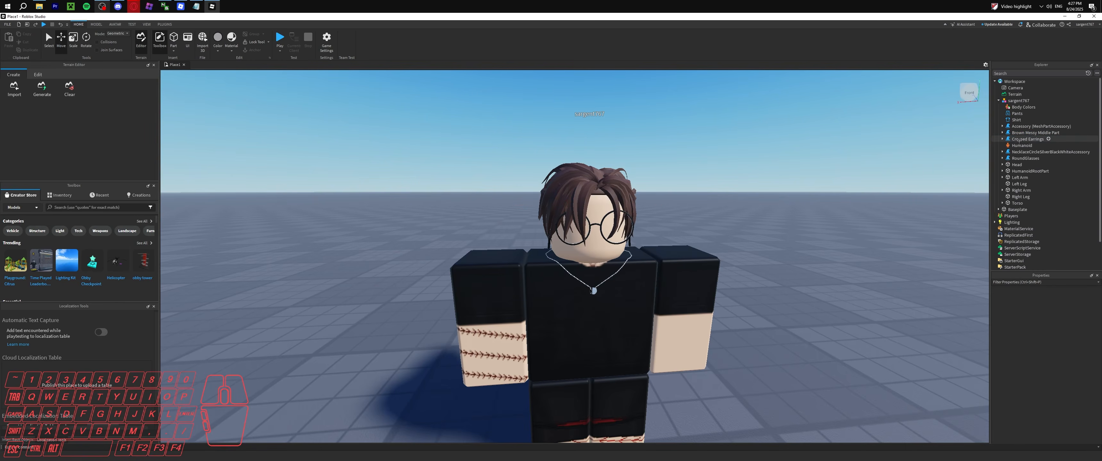
{"action": "left_click", "coordinate": [1020, 139]}
{"action": "left_click", "coordinate": [1021, 152]}
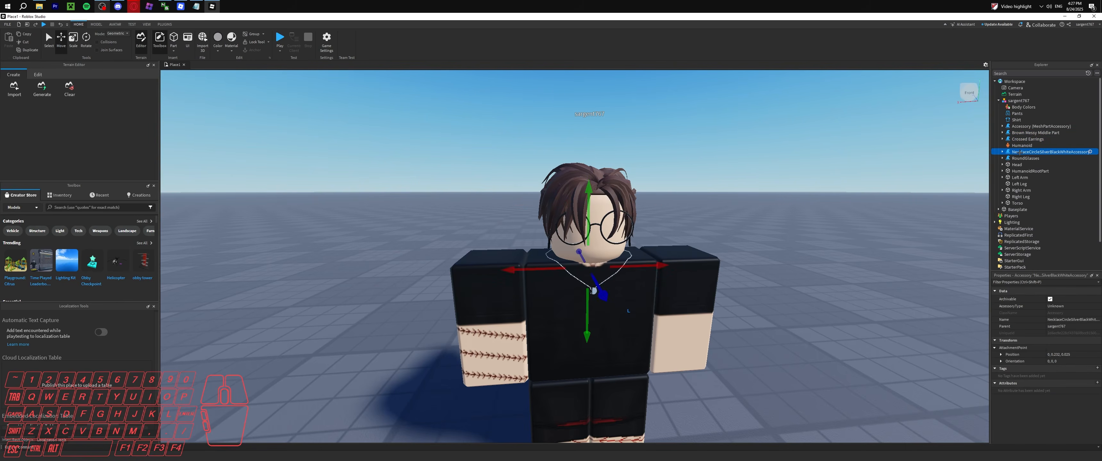
{"action": "right_click_drag", "start_coordinate": [592, 302], "coordinate": [775, 175]}
{"action": "key", "text": "shift+a"}
{"action": "key", "text": "d"}
{"action": "left_click", "coordinate": [737, 187]}
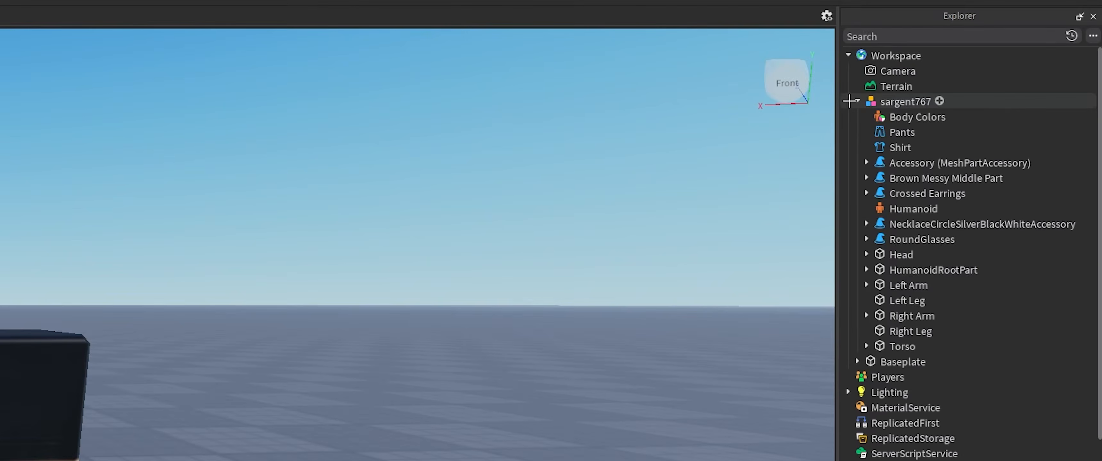
Select the character's Shirt object and open its ShirtTemplate property for editing.
{"action": "left_click", "coordinate": [849, 102]}
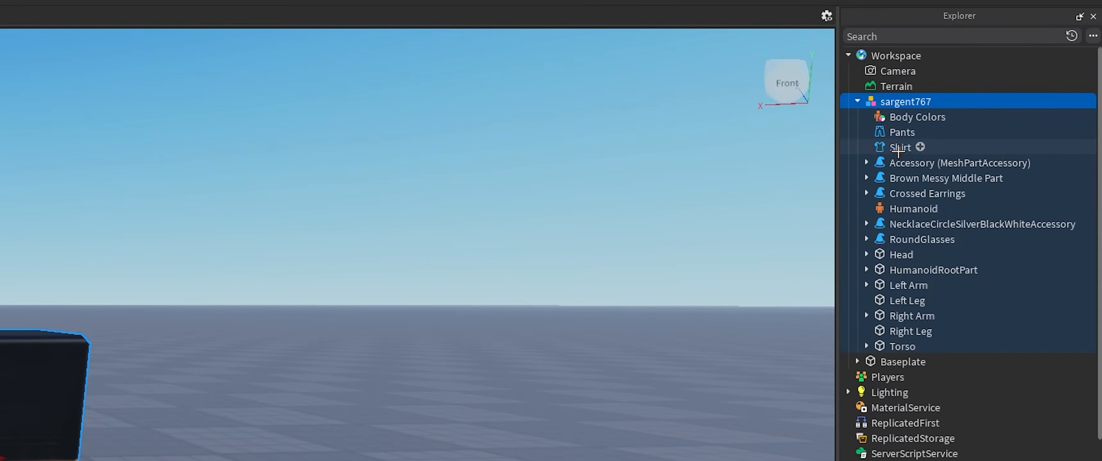
{"action": "left_click", "coordinate": [899, 149]}
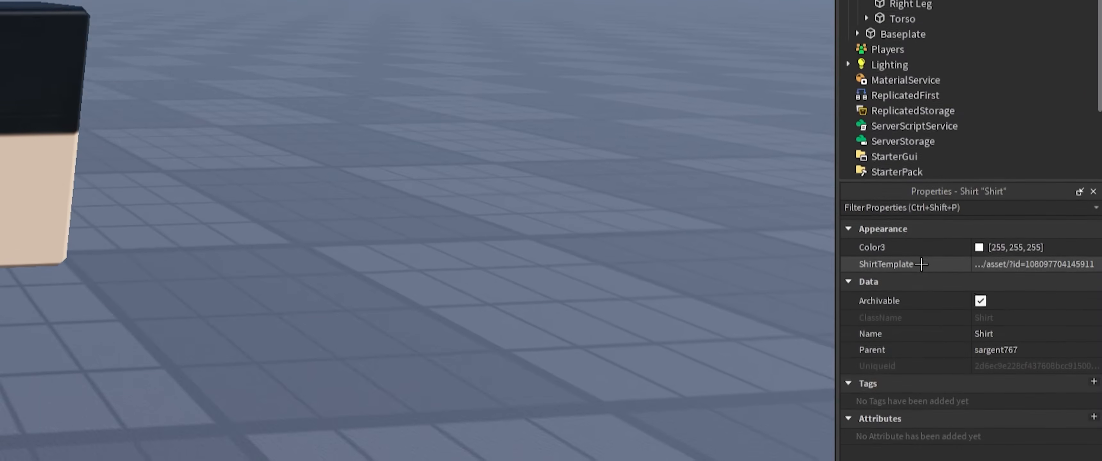
{"action": "left_click", "coordinate": [850, 223]}
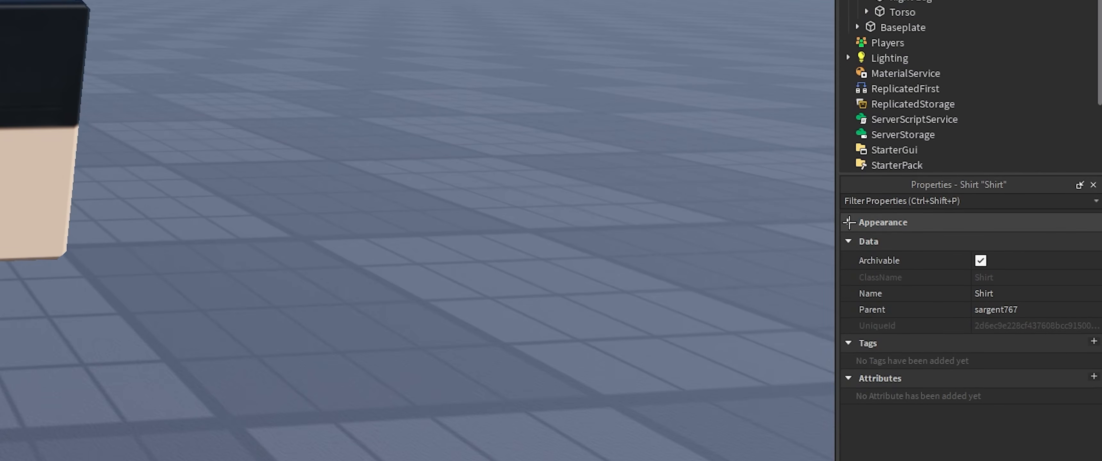
{"action": "left_click", "coordinate": [850, 222]}
{"action": "left_click", "coordinate": [1015, 258]}
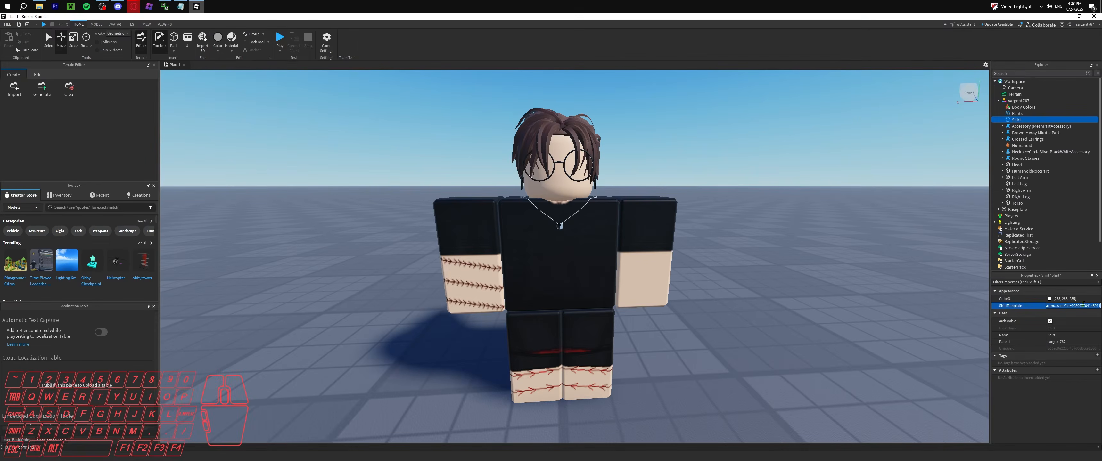
Switch to the browser and copy the catalog URL of the Black Devil Straw Samurai classic shirt.
{"action": "key", "text": "alt+Tab"}
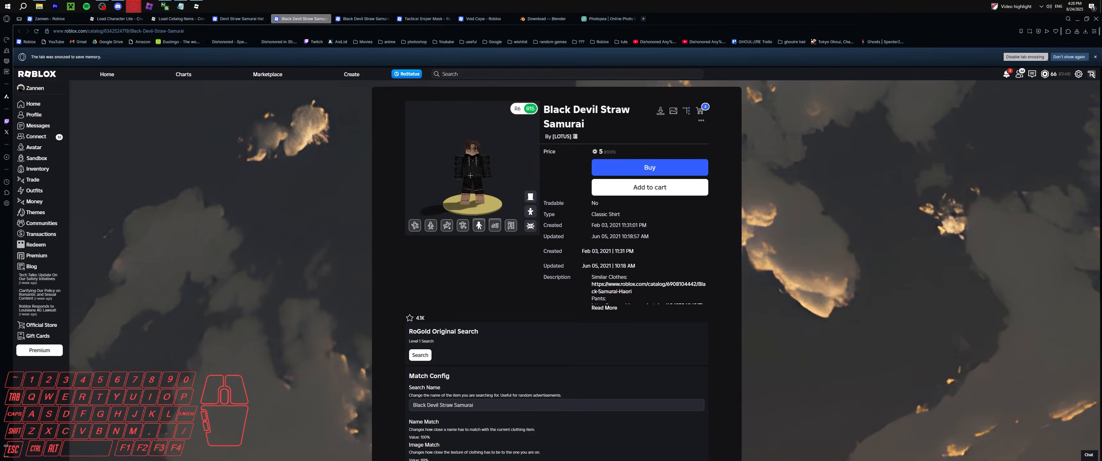
{"action": "left_click", "coordinate": [197, 30]}
{"action": "left_click_drag", "start_coordinate": [198, 30], "coordinate": [49, 31]}
{"action": "key", "text": "ctrl+c"}
Return to Roblox Studio and set the Shirt's ShirtTemplate to the copied catalog URL.
{"action": "left_click", "coordinate": [197, 6]}
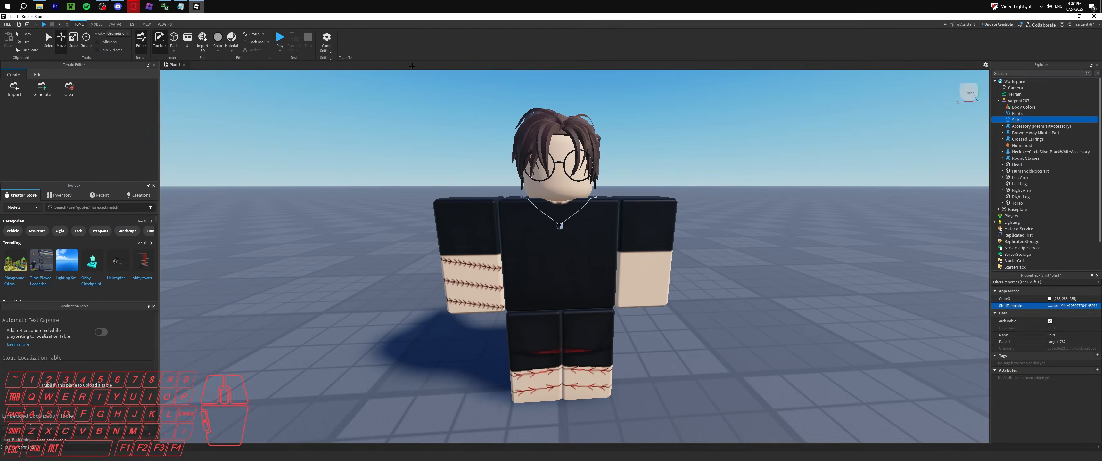
{"action": "left_click", "coordinate": [1072, 306]}
{"action": "key", "text": "ctrl+v"}
{"action": "key", "text": "Return"}
{"action": "mouse_move", "coordinate": [739, 215]}
{"action": "right_mouse_down"}
{"action": "mouse_move", "coordinate": [620, 215]}
{"action": "mouse_move", "coordinate": [738, 216]}
{"action": "right_mouse_up"}
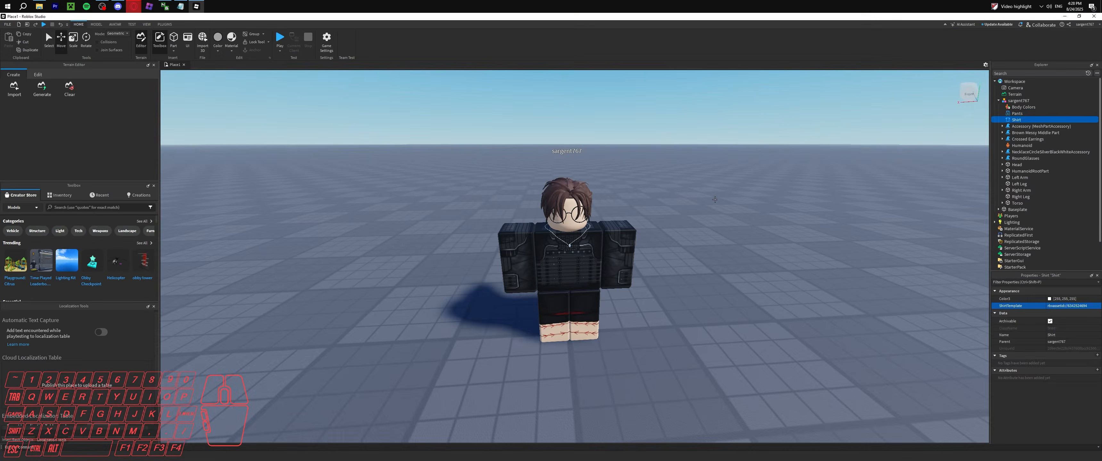
Set the PantsTemplate of the character's Pants object to the copied catalog URL.
{"action": "left_click", "coordinate": [1017, 113]}
{"action": "left_click", "coordinate": [1066, 305]}
{"action": "key", "text": "ctrl+v"}
{"action": "key", "text": "Return"}
{"action": "right_click_drag", "start_coordinate": [295, 88], "coordinate": [295, 88]}
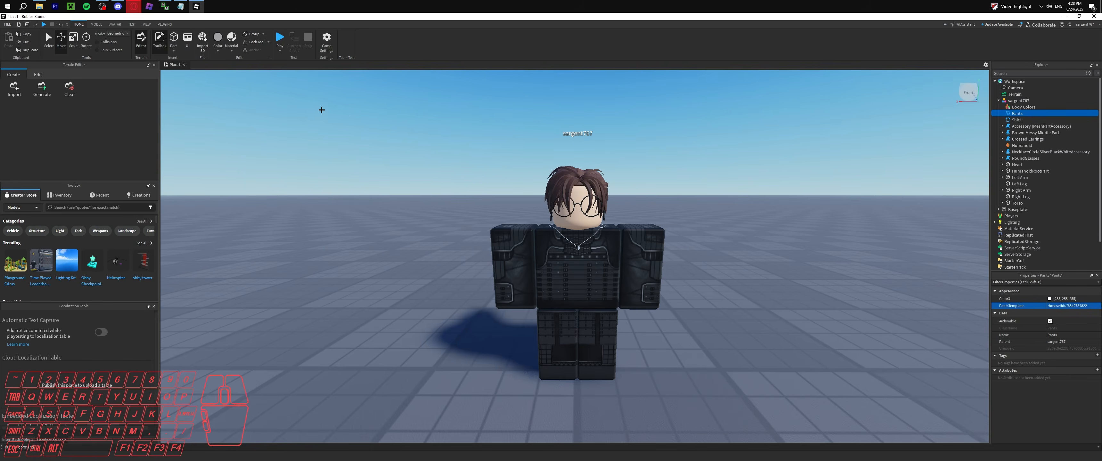
Open the Load Catalog Items plugin and copy the asset ID of the Devil Straw Samurai Hat from the browser.
{"action": "left_click", "coordinate": [165, 24]}
{"action": "left_click", "coordinate": [145, 39]}
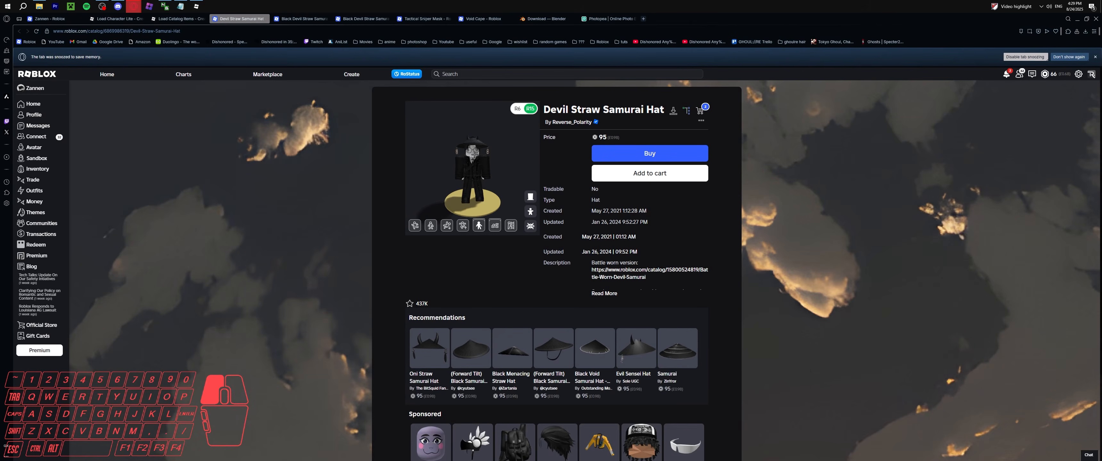
{"action": "left_click_drag", "start_coordinate": [104, 31], "coordinate": [128, 31]}
{"action": "left_click", "coordinate": [105, 32]}
{"action": "key", "text": "ctrl+c"}
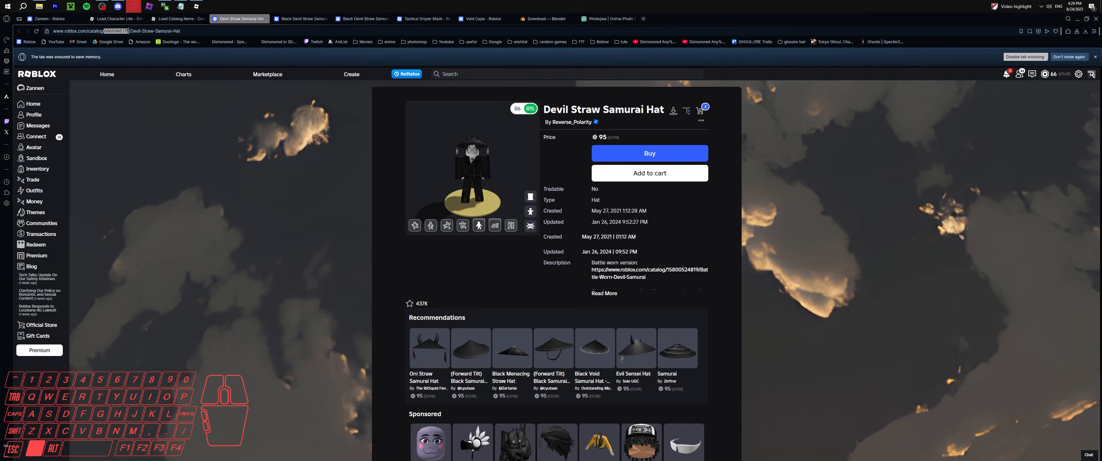
{"action": "left_click", "coordinate": [196, 6]}
{"action": "left_click", "coordinate": [587, 275]}
{"action": "key", "text": "ctrl+v"}
{"action": "left_click", "coordinate": [591, 314]}
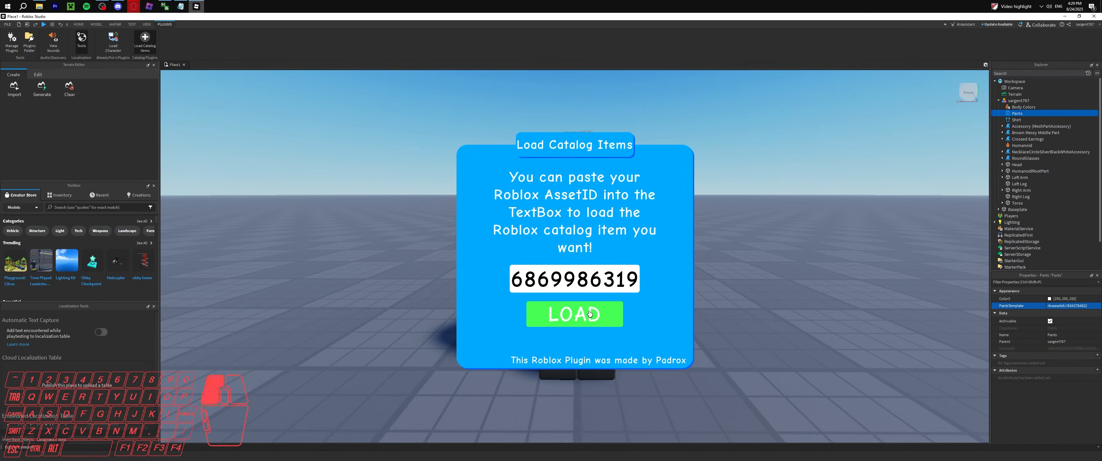
{"action": "left_click", "coordinate": [133, 47]}
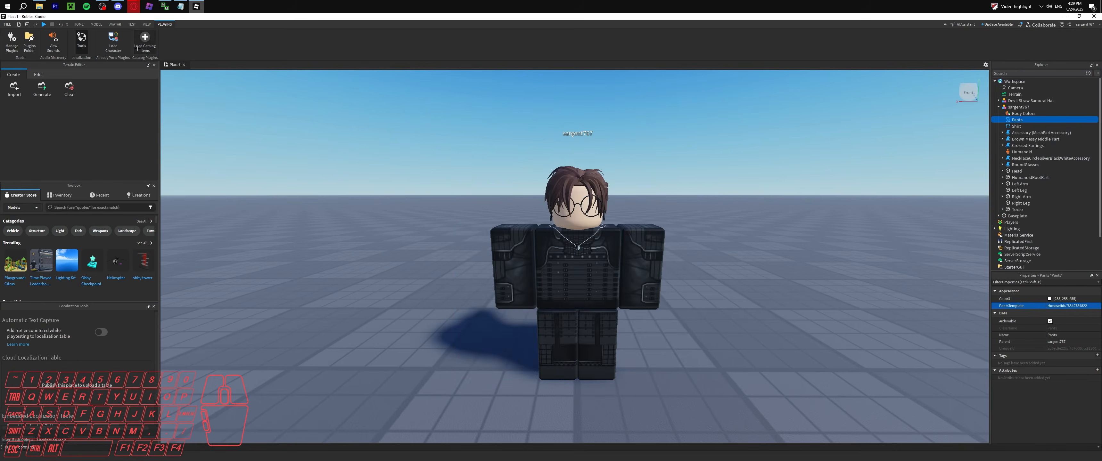
{"action": "right_click_drag", "start_coordinate": [389, 176], "coordinate": [388, 176]}
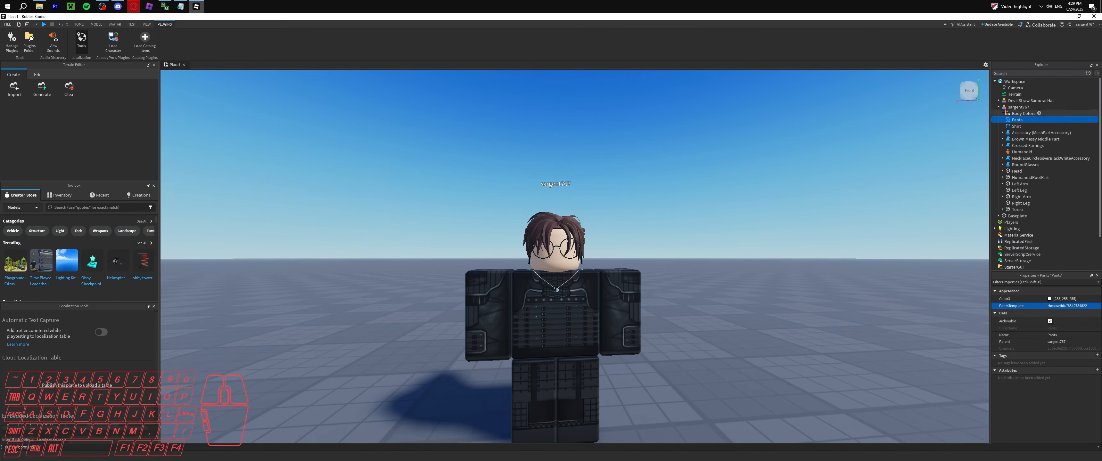
Select the Devil Straw Samurai Hat model and move it close to the character, raising it to head height.
{"action": "left_click", "coordinate": [1015, 100]}
{"action": "right_click_drag", "start_coordinate": [833, 158], "coordinate": [833, 158]}
{"action": "key", "text": "d"}
{"action": "key", "text": "a"}
{"action": "key", "text": "s"}
{"action": "right_click_drag", "start_coordinate": [628, 224], "coordinate": [628, 224]}
{"action": "key", "text": "e"}
{"action": "left_click_drag", "start_coordinate": [541, 148], "coordinate": [938, 271]}
{"action": "left_click_drag", "start_coordinate": [867, 237], "coordinate": [523, 327]}
{"action": "left_click_drag", "start_coordinate": [595, 236], "coordinate": [595, 182]}
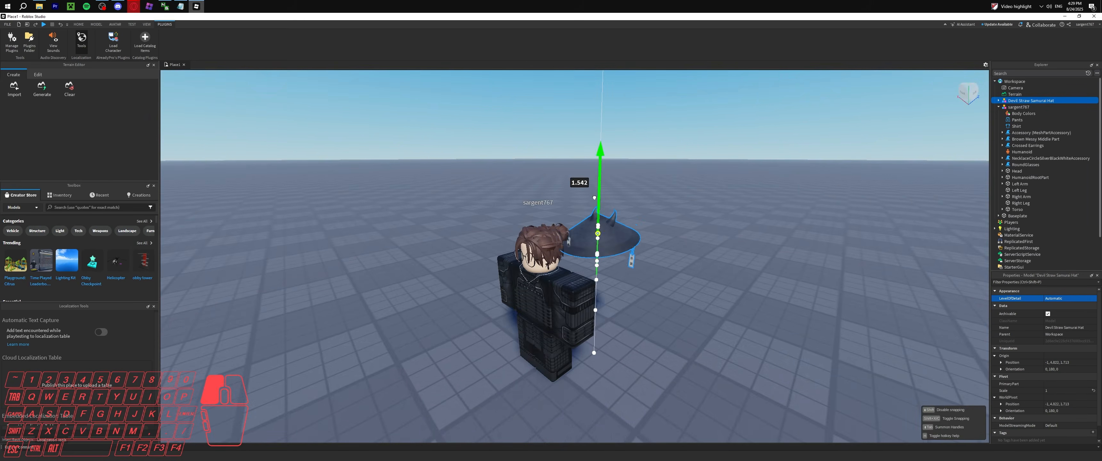
Move the Devil Straw Samurai Hat sideways and in depth until it sits centred over the character's head.
{"action": "left_click_drag", "start_coordinate": [572, 214], "coordinate": [496, 231]}
{"action": "right_click_drag", "start_coordinate": [495, 231], "coordinate": [500, 231]}
{"action": "key", "text": "w"}
{"action": "left_click_drag", "start_coordinate": [636, 210], "coordinate": [610, 209]}
{"action": "key", "text": "d"}
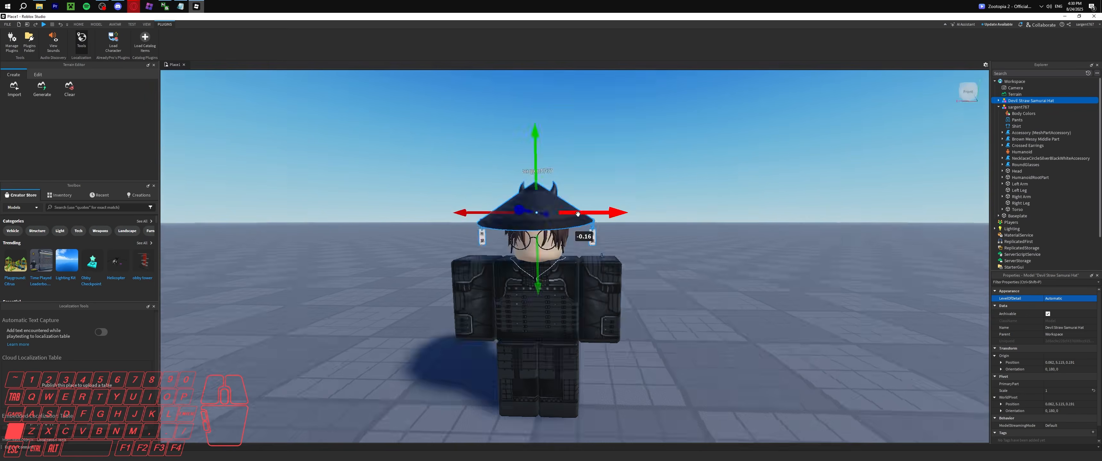
{"action": "right_click_drag", "start_coordinate": [578, 214], "coordinate": [513, 167]}
{"action": "left_click_drag", "start_coordinate": [513, 167], "coordinate": [518, 167]}
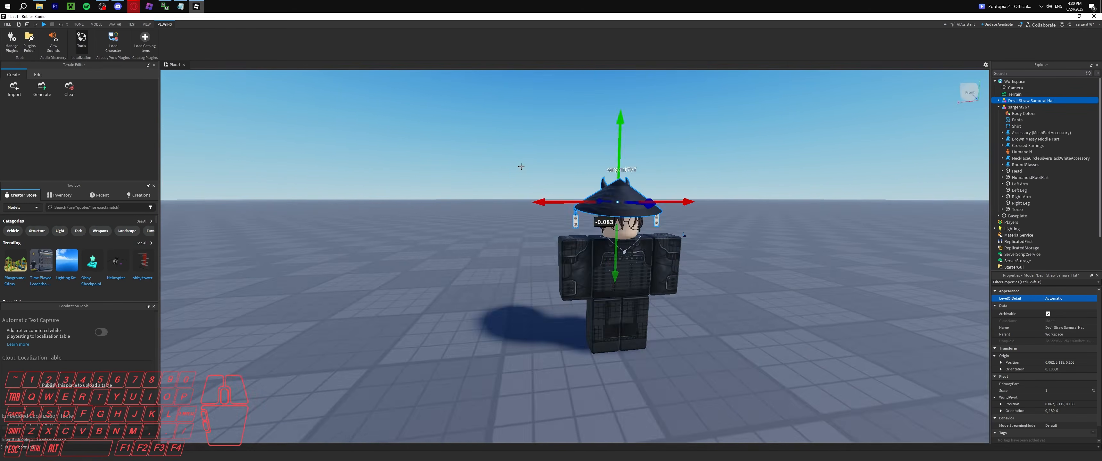
{"action": "right_click_drag", "start_coordinate": [522, 166], "coordinate": [470, 213]}
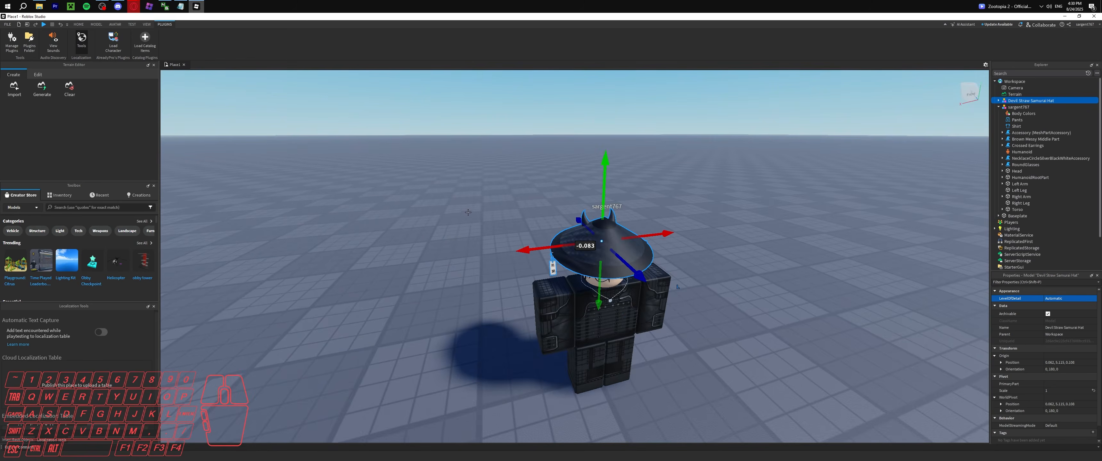
Turn the Devil Straw Samurai Hat around its vertical axis with the Rotate tool.
{"action": "left_click", "coordinate": [78, 24]}
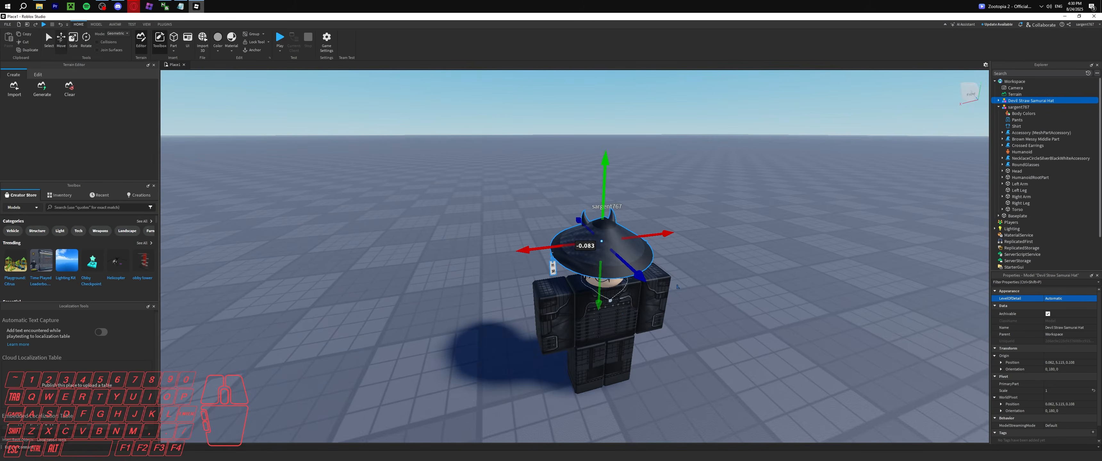
{"action": "key", "text": "ctrl+4"}
{"action": "right_click_drag", "start_coordinate": [619, 231], "coordinate": [619, 231]}
{"action": "left_click_drag", "start_coordinate": [620, 231], "coordinate": [618, 188]}
{"action": "key", "text": "w"}
{"action": "right_click_drag", "start_coordinate": [617, 188], "coordinate": [618, 188]}
{"action": "key", "text": "a"}
{"action": "left_click_drag", "start_coordinate": [515, 179], "coordinate": [505, 192]}
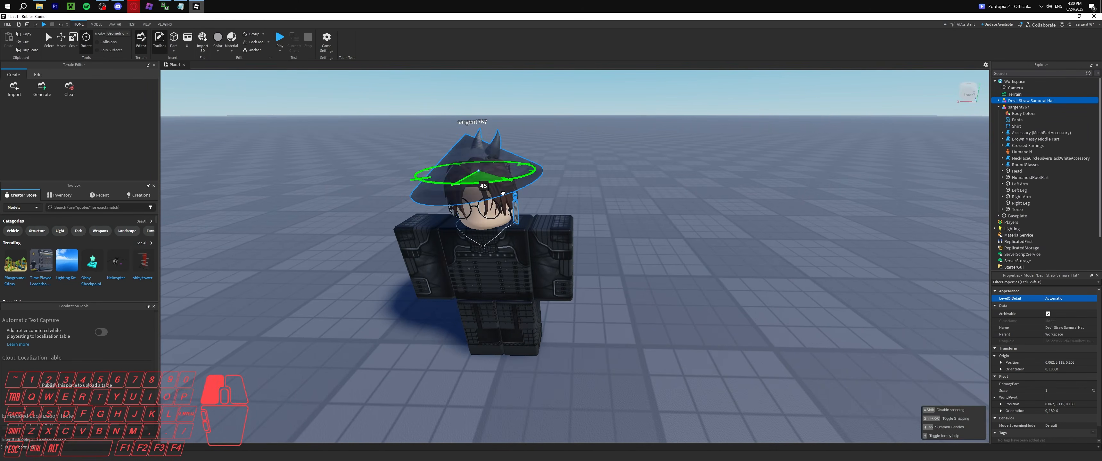
Undo the wrong rotation and finish turning the hat to an orientation of 0, 0, 0.
{"action": "left_click_drag", "start_coordinate": [422, 191], "coordinate": [422, 153]}
{"action": "key", "text": "a"}
{"action": "right_click_drag", "start_coordinate": [423, 153], "coordinate": [423, 153]}
{"action": "mouse_move", "coordinate": [449, 165]}
{"action": "left_mouse_down"}
{"action": "mouse_move", "coordinate": [482, 182]}
{"action": "mouse_move", "coordinate": [466, 167]}
{"action": "left_mouse_up"}
{"action": "key", "text": "ctrl+z"}
{"action": "key", "text": "d"}
{"action": "right_click_drag", "start_coordinate": [466, 167], "coordinate": [463, 167]}
{"action": "key", "text": "w"}
{"action": "mouse_move", "coordinate": [439, 165]}
{"action": "left_mouse_down"}
{"action": "mouse_move", "coordinate": [386, 177]}
{"action": "mouse_move", "coordinate": [470, 153]}
{"action": "mouse_move", "coordinate": [441, 166]}
{"action": "left_mouse_up"}
{"action": "key", "text": "a"}
{"action": "right_click_drag", "start_coordinate": [496, 179], "coordinate": [495, 179]}
Move the hat down onto the hair and adjust its sideways placement in fine increments.
{"action": "key", "text": "ctrl+2"}
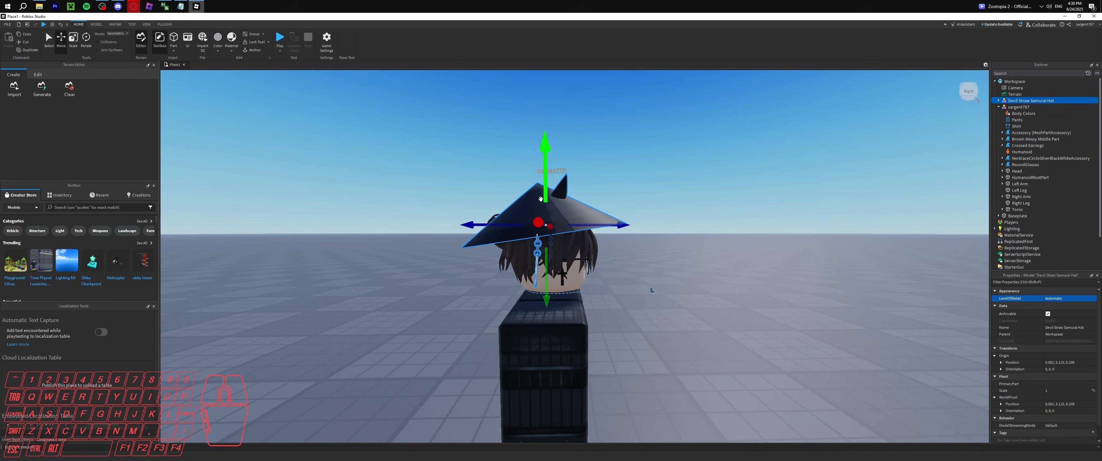
{"action": "left_click_drag", "start_coordinate": [512, 225], "coordinate": [513, 224]}
{"action": "left_click_drag", "start_coordinate": [547, 185], "coordinate": [546, 194], "text": "shift"}
{"action": "right_click_drag", "start_coordinate": [546, 194], "coordinate": [547, 195]}
{"action": "key", "text": "d"}
{"action": "left_click_drag", "start_coordinate": [522, 173], "coordinate": [523, 177], "text": "shift"}
{"action": "right_click_drag", "start_coordinate": [523, 177], "coordinate": [523, 177]}
{"action": "left_click", "coordinate": [656, 220]}
{"action": "right_click_drag", "start_coordinate": [655, 220], "coordinate": [656, 220]}
{"action": "scroll", "coordinate": [655, 220], "scroll_direction": "up", "scroll_amount": 3}
{"action": "left_click", "coordinate": [540, 193]}
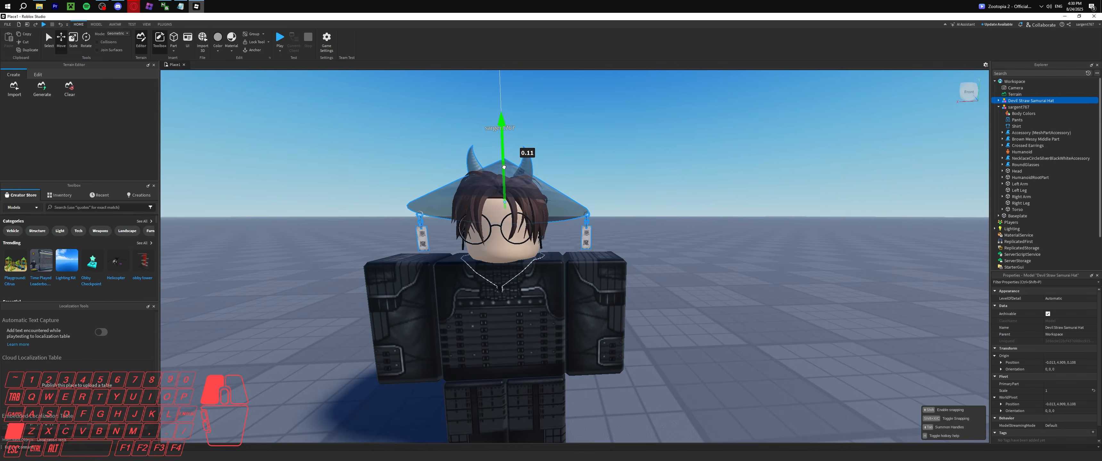
Lower the hat slightly further on the head and check its fit from the front and back.
{"action": "left_click", "coordinate": [617, 172]}
{"action": "right_click_drag", "start_coordinate": [617, 171], "coordinate": [617, 171]}
{"action": "key", "text": "s"}
{"action": "key", "text": "w"}
{"action": "key", "text": "d"}
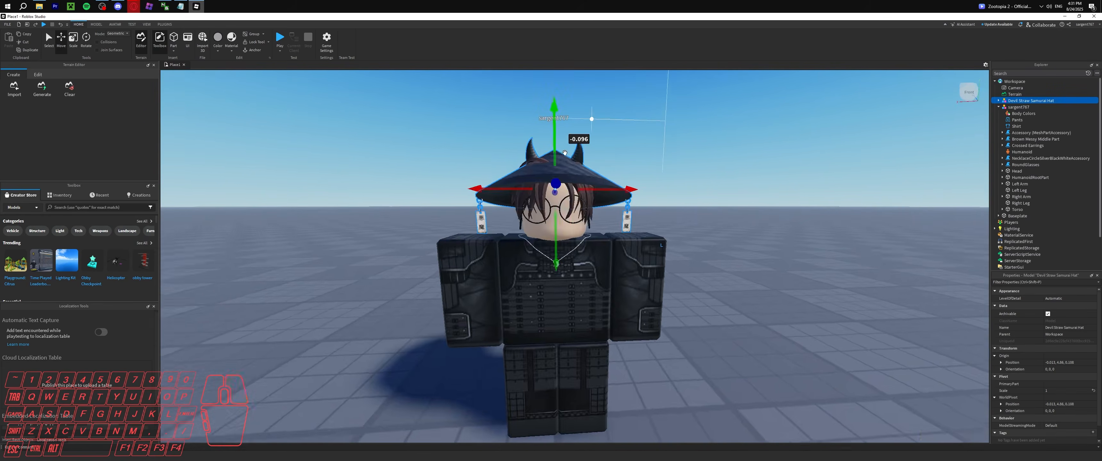
{"action": "right_click_drag", "start_coordinate": [567, 154], "coordinate": [544, 141]}
{"action": "key", "text": "s"}
{"action": "key", "text": "a"}
{"action": "scroll", "coordinate": [559, 167], "scroll_direction": "up", "scroll_amount": 5}
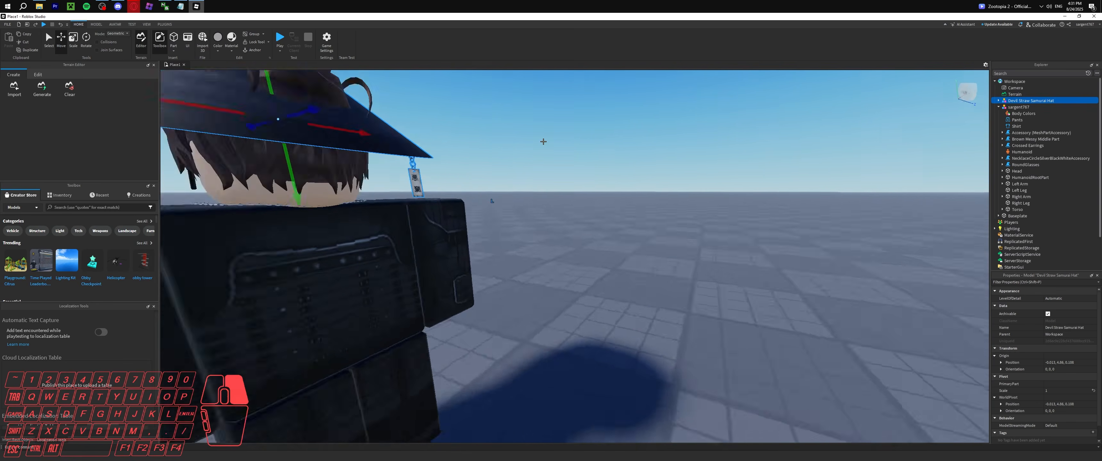
Try shifting the hat along its depth and height, and undo the change.
{"action": "key", "text": "s"}
{"action": "left_click_drag", "start_coordinate": [509, 197], "coordinate": [527, 198], "text": "shift"}
{"action": "left_click_drag", "start_coordinate": [455, 164], "coordinate": [454, 152], "text": "shift"}
{"action": "right_click_drag", "start_coordinate": [454, 151], "coordinate": [457, 153]}
{"action": "key", "text": "d"}
{"action": "key", "text": "ctrl+z"}
Compare the hat's depth placement from the side and nudge it sideways by 0.039 studs to centre it.
{"action": "right_click_drag", "start_coordinate": [590, 200], "coordinate": [590, 200]}
{"action": "key", "text": "w"}
{"action": "key", "text": "d"}
{"action": "key", "text": "s"}
{"action": "mouse_move", "coordinate": [573, 176]}
{"action": "left_mouse_down"}
{"action": "mouse_move", "coordinate": [539, 175]}
{"action": "mouse_move", "coordinate": [560, 175]}
{"action": "left_mouse_up"}
{"action": "left_click_drag", "start_coordinate": [653, 208], "coordinate": [528, 205]}
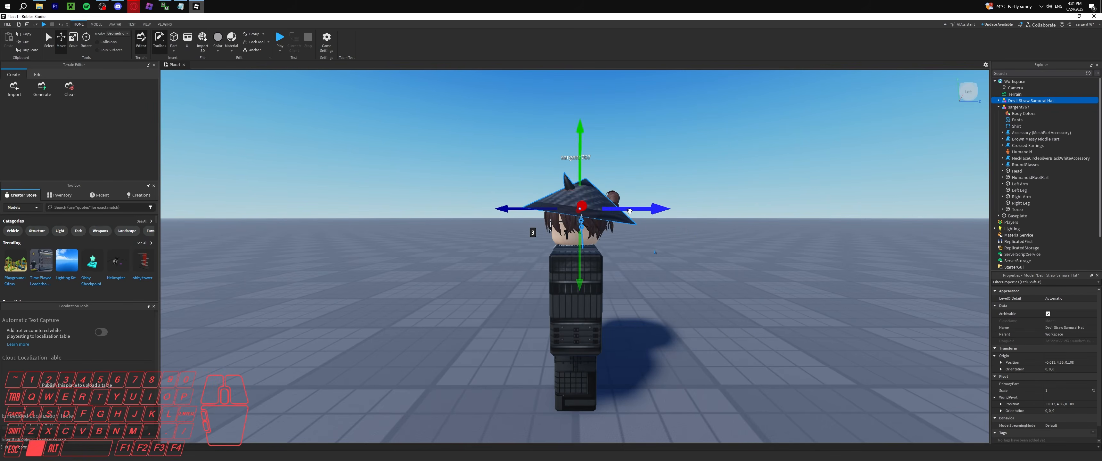
{"action": "key", "text": "ctrl+z"}
{"action": "key", "text": "ctrl+y"}
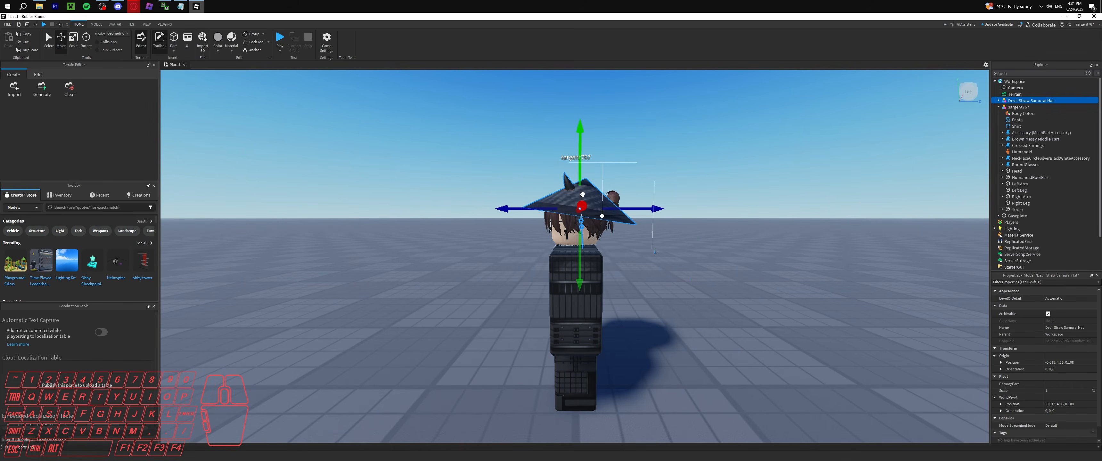
{"action": "right_click_drag", "start_coordinate": [587, 200], "coordinate": [591, 200]}
Switch to the browser and copy the asset ID of the Tactical Sniper Mask.
{"action": "left_click", "coordinate": [133, 6]}
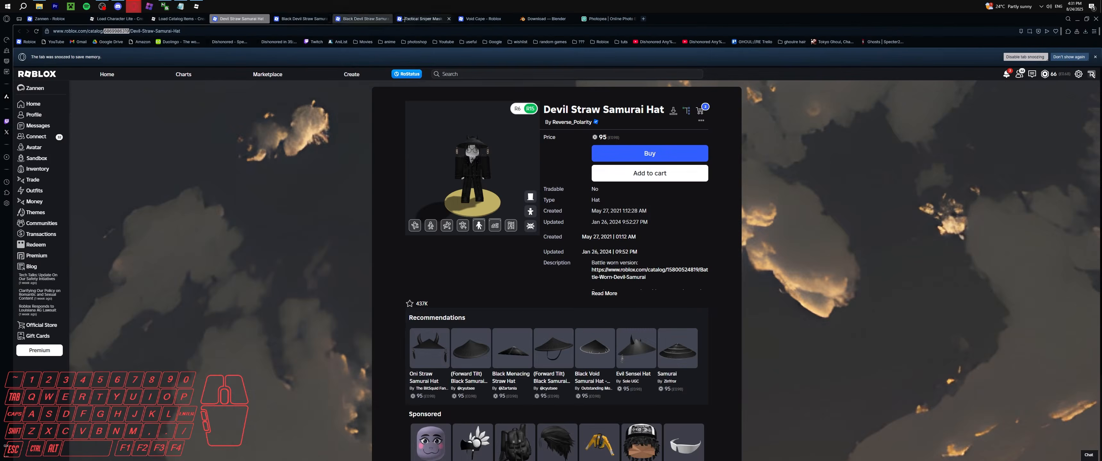
{"action": "left_click", "coordinate": [415, 20]}
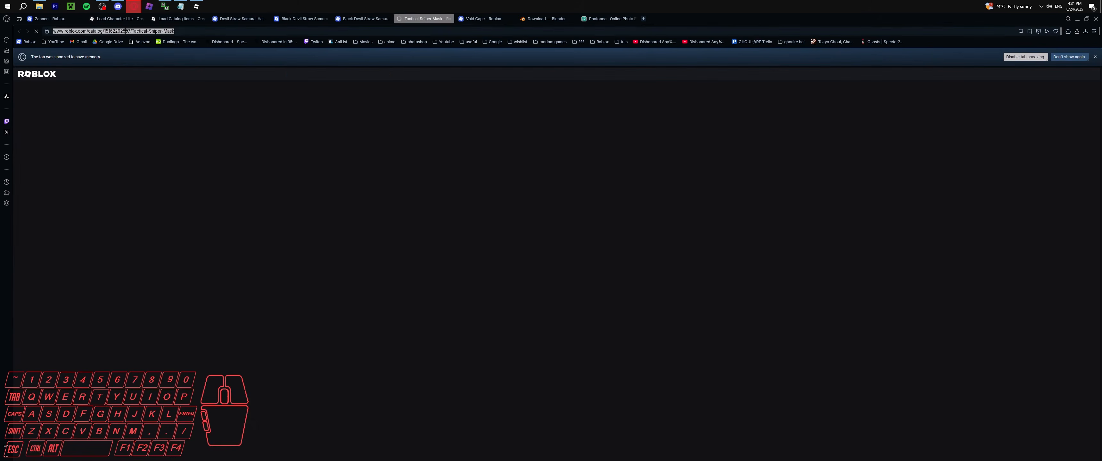
{"action": "double_click", "coordinate": [118, 31]}
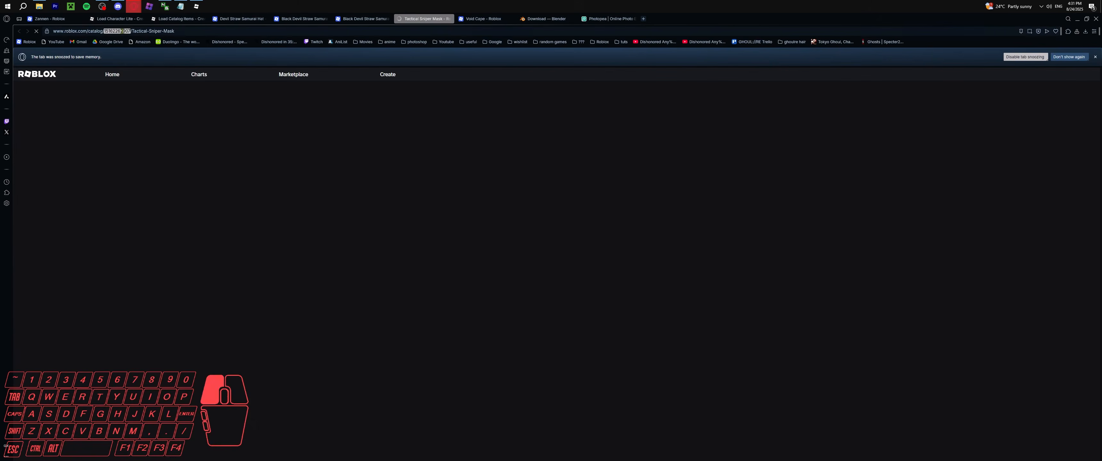
{"action": "key", "text": "ctrl+c"}
{"action": "left_click", "coordinate": [196, 6]}
{"action": "left_click", "coordinate": [164, 24]}
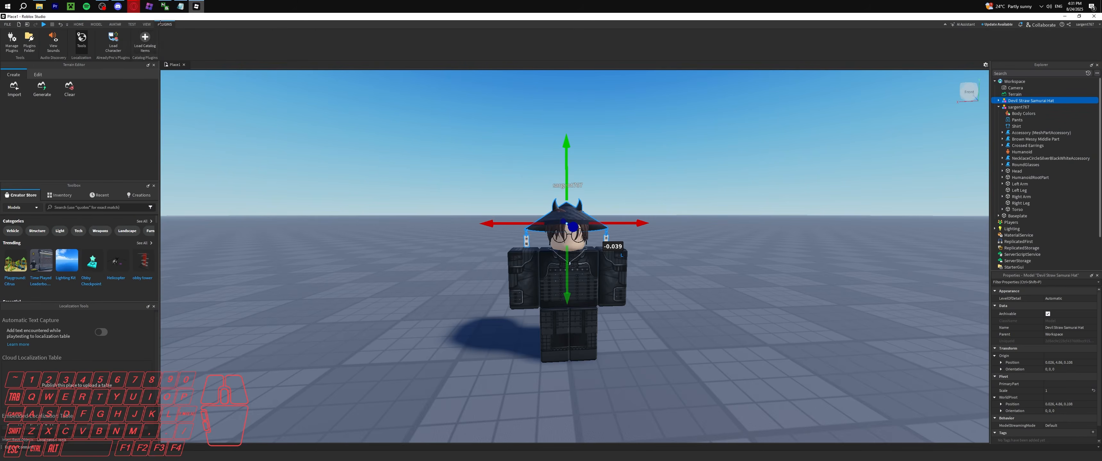
{"action": "left_click", "coordinate": [144, 41]}
{"action": "left_click", "coordinate": [574, 279]}
{"action": "key", "text": "ctrl+v"}
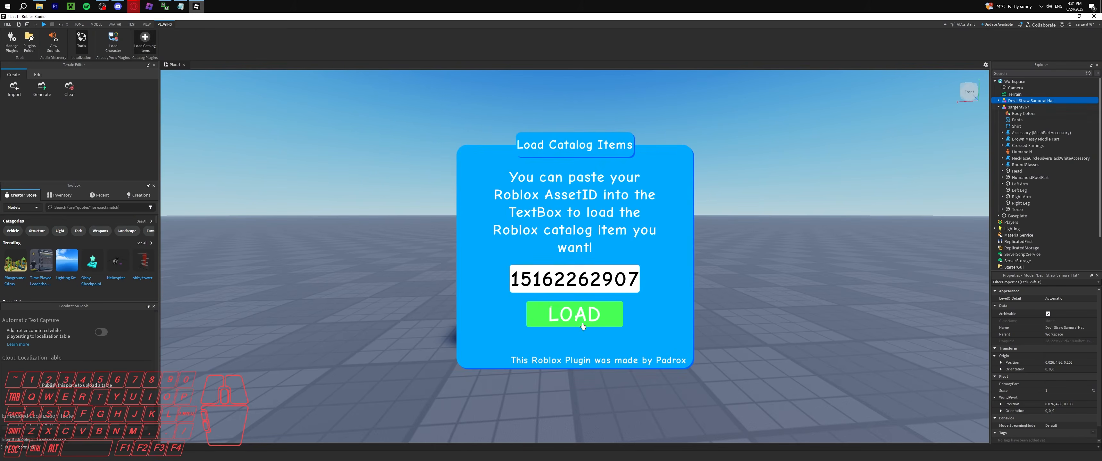
{"action": "left_click", "coordinate": [575, 314]}
{"action": "left_click", "coordinate": [147, 45]}
Select the Tactical Sniper Mask model and move it down to the character's lower face.
{"action": "left_click", "coordinate": [1018, 107]}
{"action": "right_click_drag", "start_coordinate": [749, 161], "coordinate": [749, 160]}
{"action": "key", "text": "s"}
{"action": "key", "text": "e"}
{"action": "left_click_drag", "start_coordinate": [576, 133], "coordinate": [582, 295]}
{"action": "key", "text": "w"}
{"action": "right_click_drag", "start_coordinate": [590, 300], "coordinate": [590, 300]}
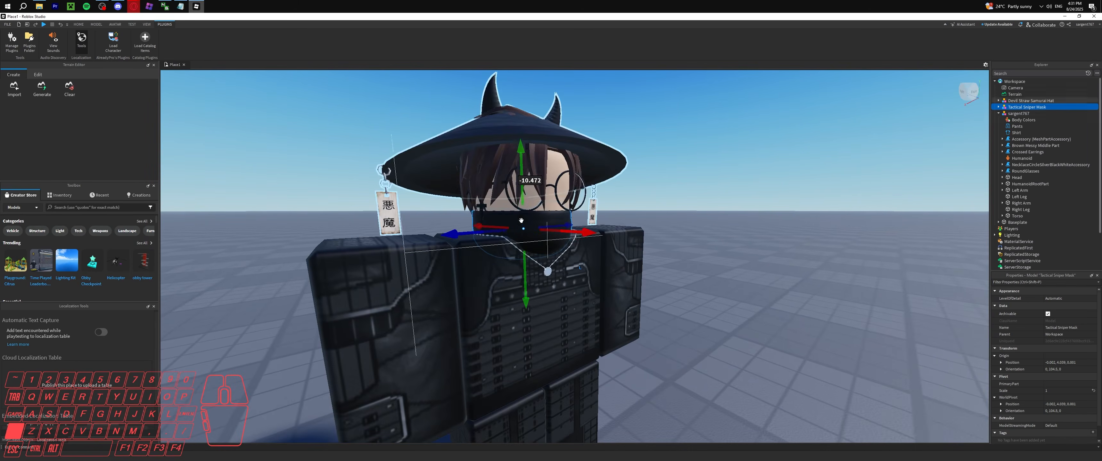
Raise the mask by about 0.183 studs and check its fit from several sides.
{"action": "left_click_drag", "start_coordinate": [523, 197], "coordinate": [524, 185], "text": "shift"}
{"action": "key", "text": "a"}
{"action": "right_click_drag", "start_coordinate": [525, 185], "coordinate": [526, 185], "text": "shift"}
{"action": "key", "text": "a"}
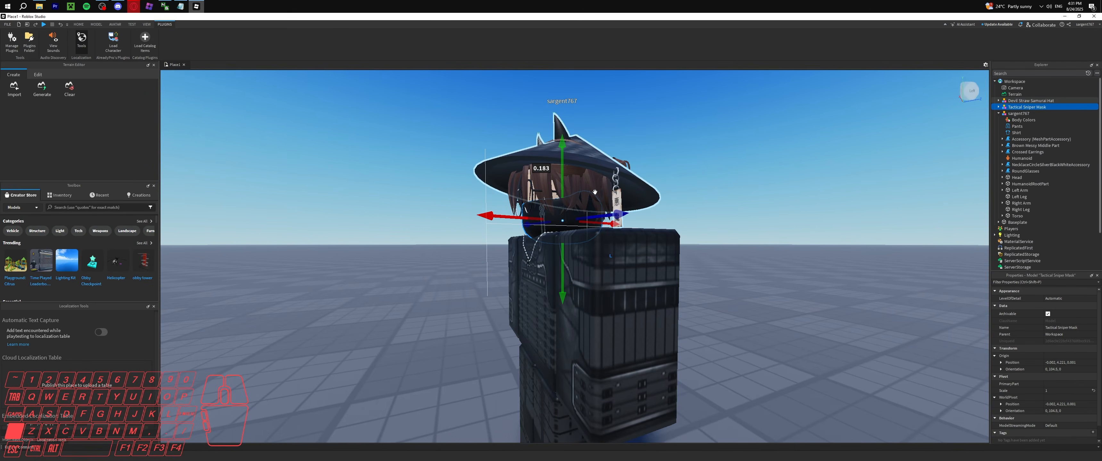
{"action": "key", "text": "e"}
{"action": "right_click_drag", "start_coordinate": [593, 212], "coordinate": [593, 211]}
{"action": "key", "text": "a"}
Rotate the Tactical Sniper Mask around its vertical axis so it faces the front of the character.
{"action": "left_click", "coordinate": [78, 24]}
{"action": "left_click", "coordinate": [86, 40]}
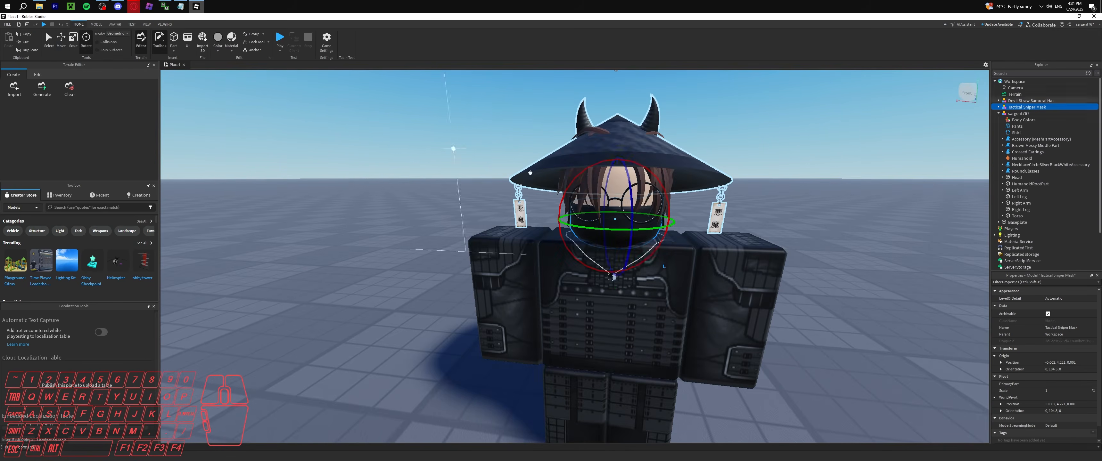
{"action": "left_click_drag", "start_coordinate": [651, 231], "coordinate": [498, 227]}
{"action": "left_click_drag", "start_coordinate": [646, 230], "coordinate": [638, 230]}
Fine-tune the mask's position over the face with the Move tool and clear the selection.
{"action": "key", "text": "ctrl+2"}
{"action": "left_click_drag", "start_coordinate": [620, 145], "coordinate": [629, 151]}
{"action": "right_click_drag", "start_coordinate": [629, 150], "coordinate": [640, 152]}
{"action": "scroll", "coordinate": [639, 153], "scroll_direction": "down", "scroll_amount": 6}
{"action": "scroll", "coordinate": [639, 153], "scroll_direction": "up", "scroll_amount": 4}
{"action": "left_click", "coordinate": [684, 155]}
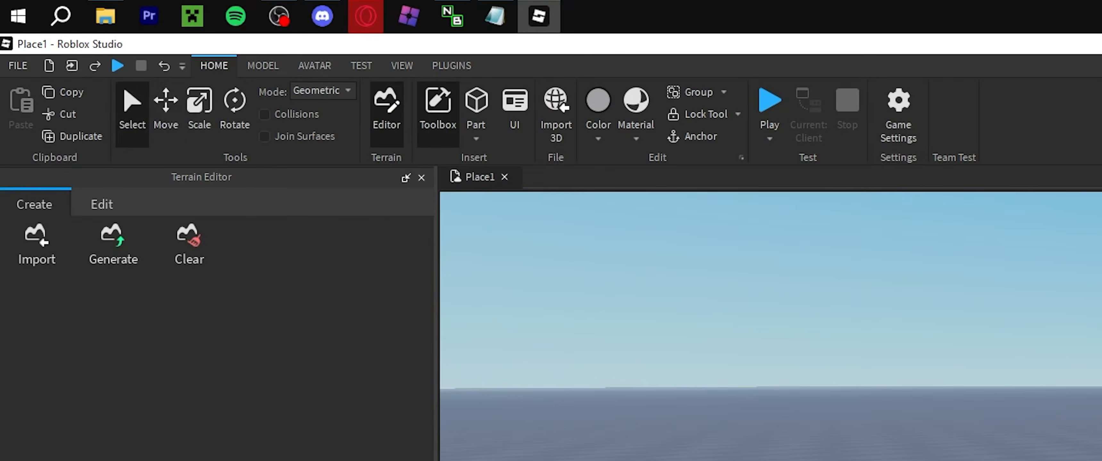
Switch to the Scale tool and on to the Rotate tool.
{"action": "key", "text": "ctrl+3"}
{"action": "key", "text": "ctrl+4"}
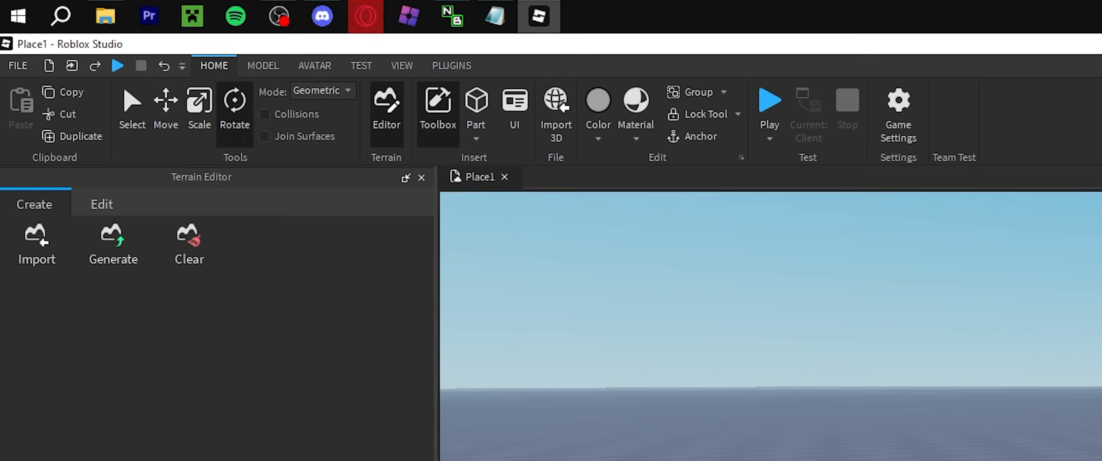
Examine the Void Cape's placement on the character from several angles and clear the selection.
{"action": "key", "text": "d"}
{"action": "right_click_drag", "start_coordinate": [626, 231], "coordinate": [625, 231], "text": "shift"}
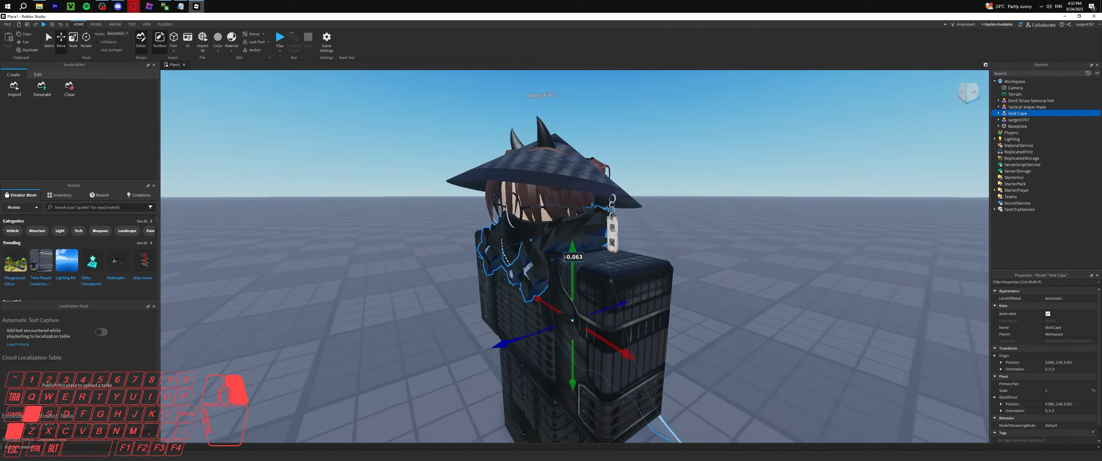
{"action": "key", "text": "a"}
{"action": "right_click_drag", "start_coordinate": [565, 259], "coordinate": [565, 259], "text": "shift"}
{"action": "key", "text": "s"}
{"action": "left_click", "coordinate": [668, 262]}
{"action": "scroll", "coordinate": [667, 262], "scroll_direction": "down", "scroll_amount": 3}
{"action": "scroll", "coordinate": [668, 262], "scroll_direction": "up", "scroll_amount": 2}
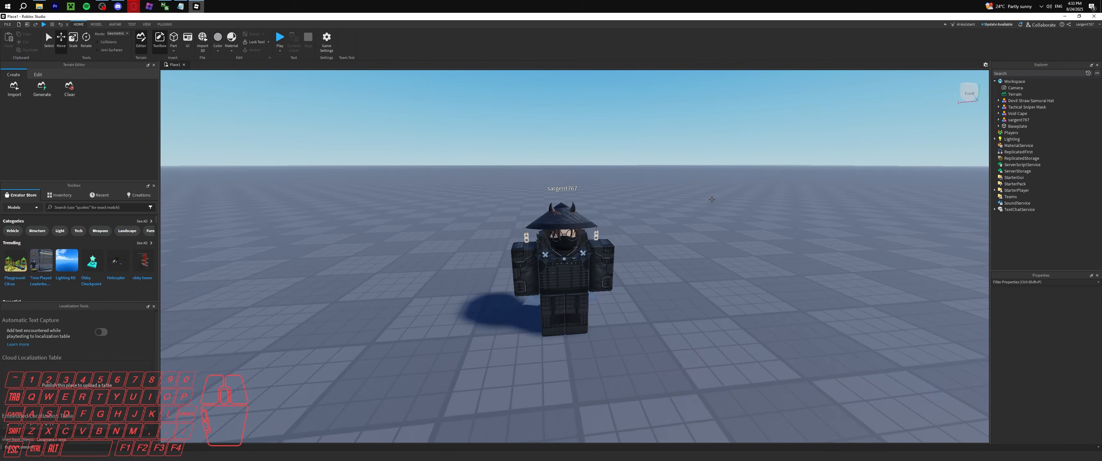
Export the character model as an OBJ file named jxice.
{"action": "right_click", "coordinate": [1014, 120]}
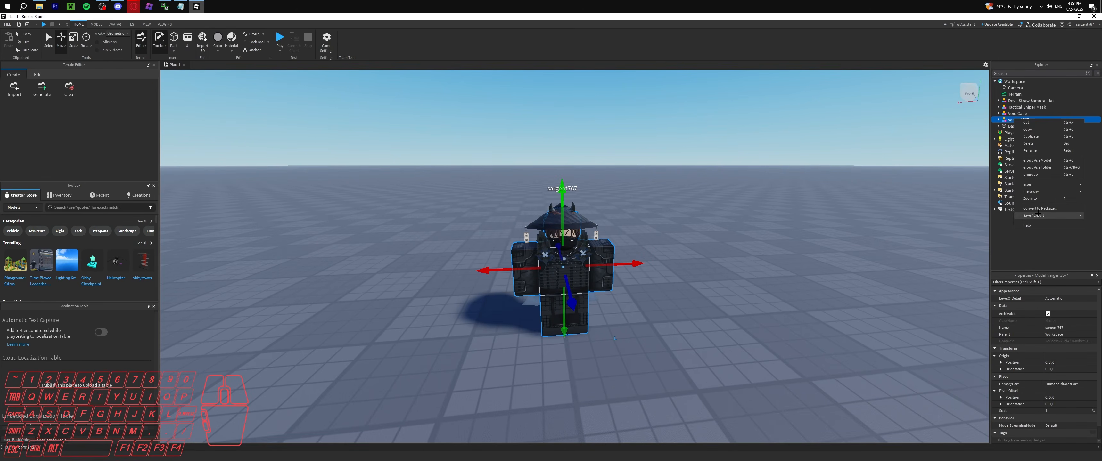
{"action": "mouse_move", "coordinate": [1038, 214]}
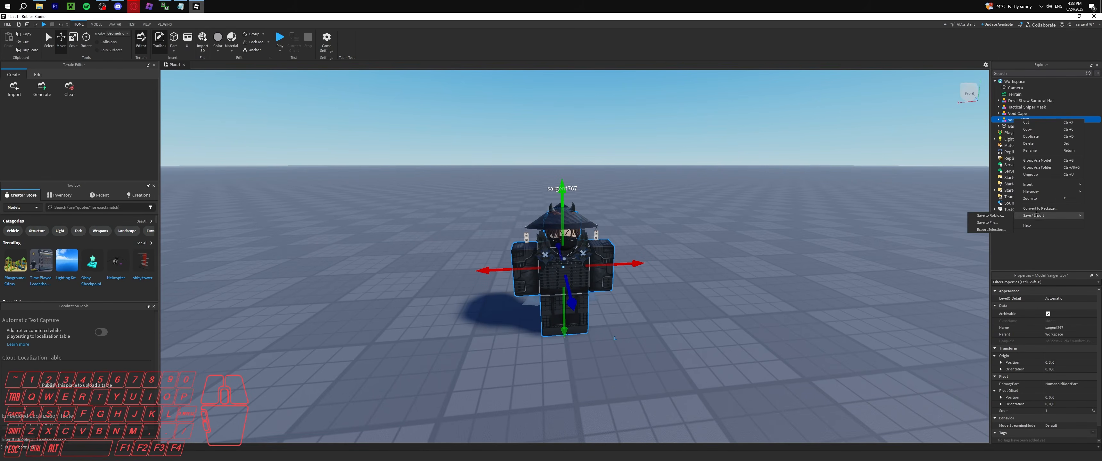
{"action": "left_click", "coordinate": [994, 230]}
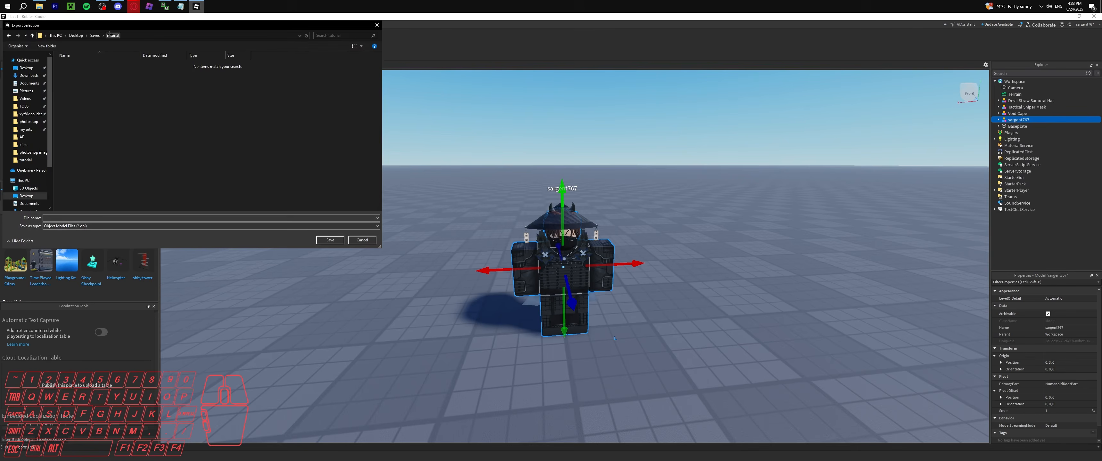
{"action": "left_click", "coordinate": [108, 218]}
{"action": "type", "text": "jxice"}
{"action": "left_click", "coordinate": [339, 241]}
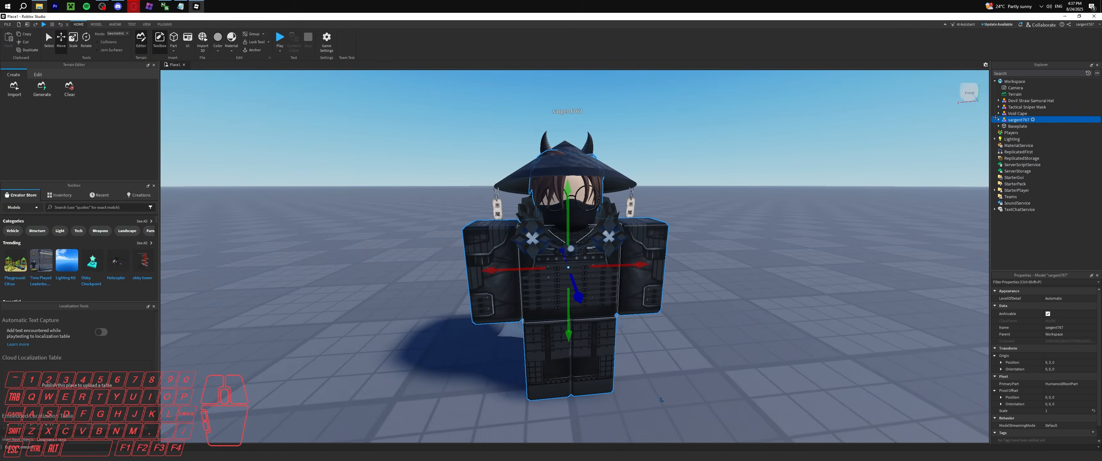
Expand the character model in the hierarchy and examine its accessories on the avatar from close up and from the front.
{"action": "left_click", "coordinate": [998, 120]}
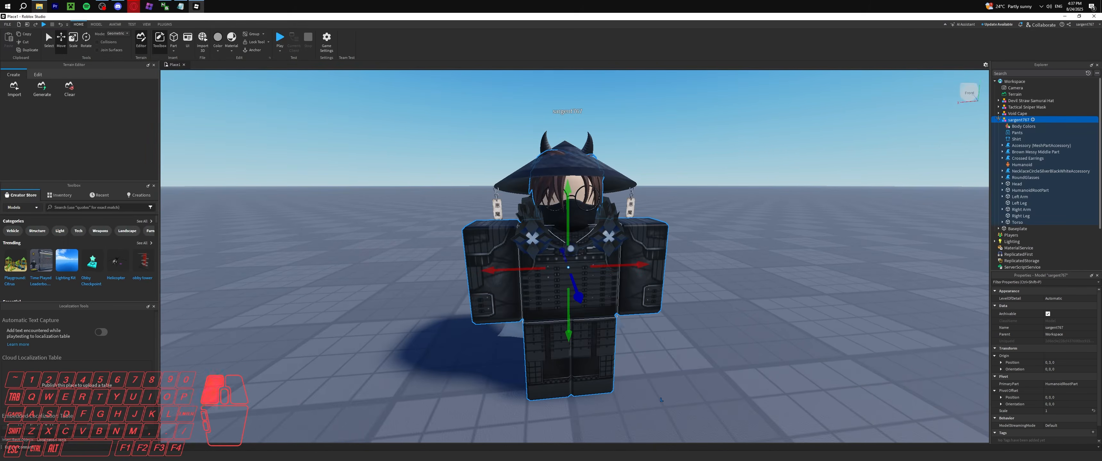
{"action": "left_click", "coordinate": [1013, 146]}
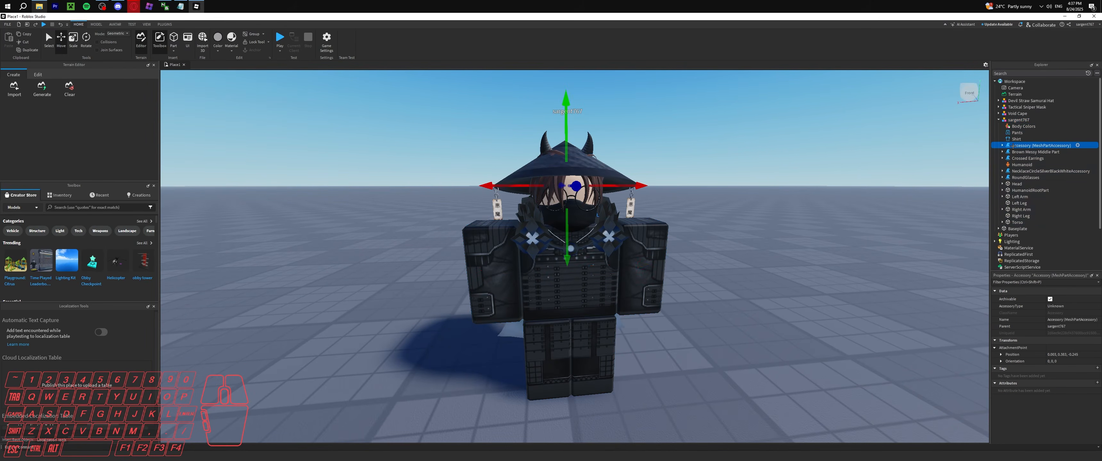
{"action": "left_click", "coordinate": [820, 181]}
{"action": "key", "text": "w"}
{"action": "right_click_drag", "start_coordinate": [821, 182], "coordinate": [567, 218]}
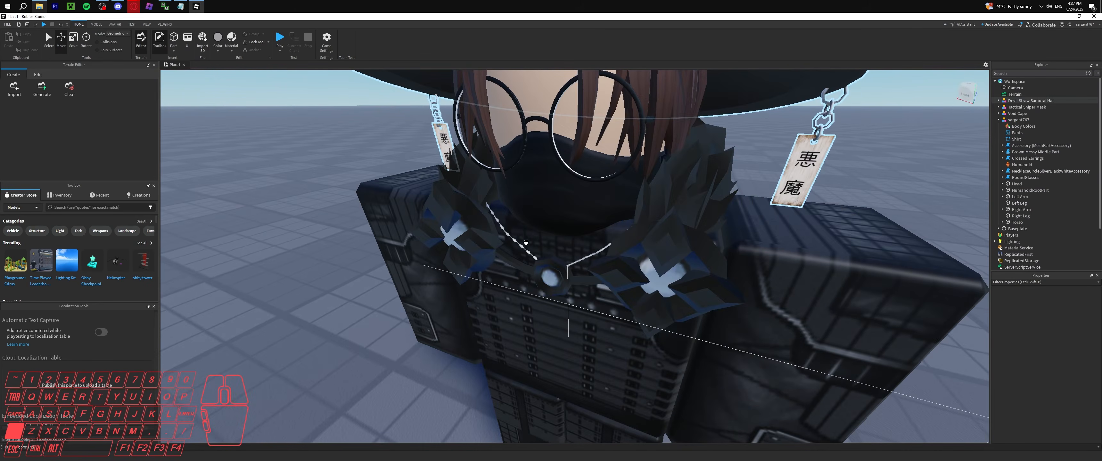
{"action": "key", "text": "s"}
{"action": "right_click_drag", "start_coordinate": [588, 267], "coordinate": [592, 244]}
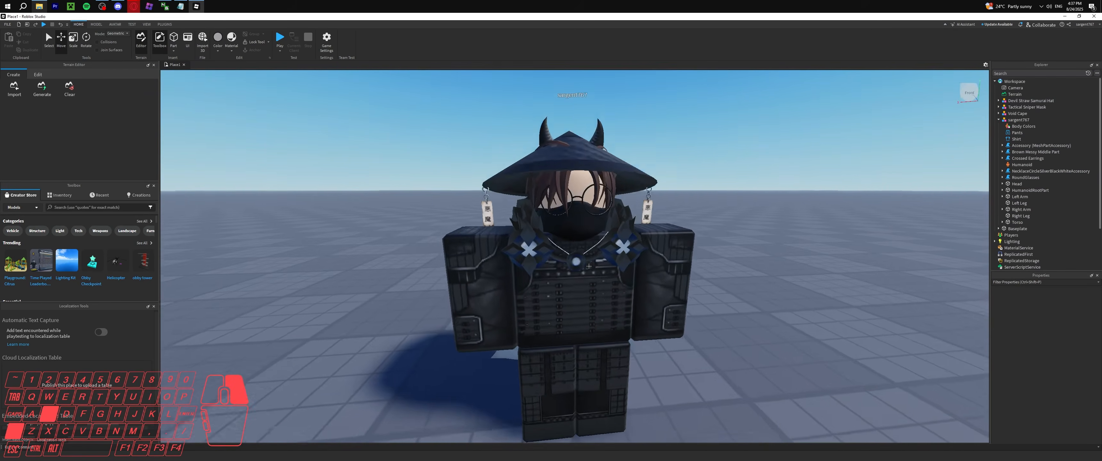
{"action": "key", "text": "w"}
{"action": "left_click", "coordinate": [581, 195]}
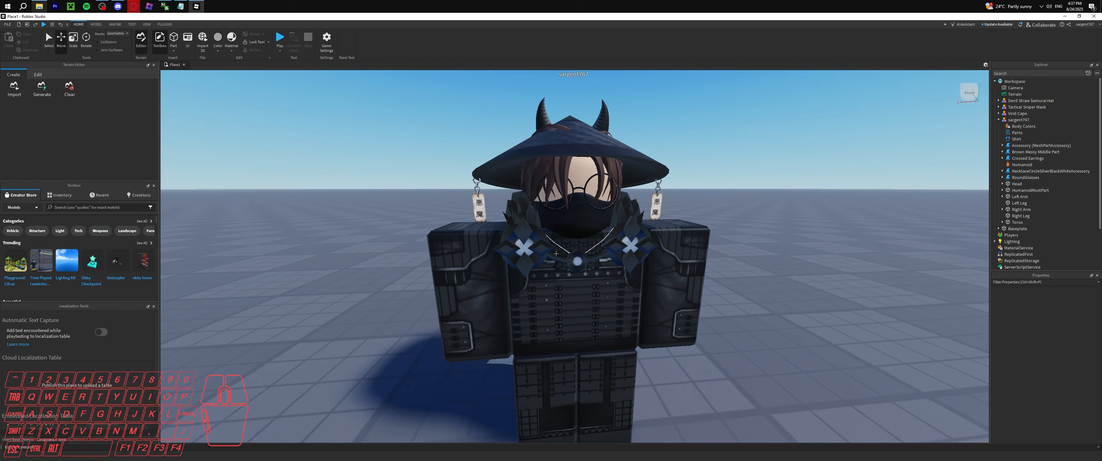
{"action": "scroll", "coordinate": [578, 219], "scroll_direction": "down", "scroll_amount": 3}
{"action": "scroll", "coordinate": [578, 214], "scroll_direction": "up", "scroll_amount": 2}
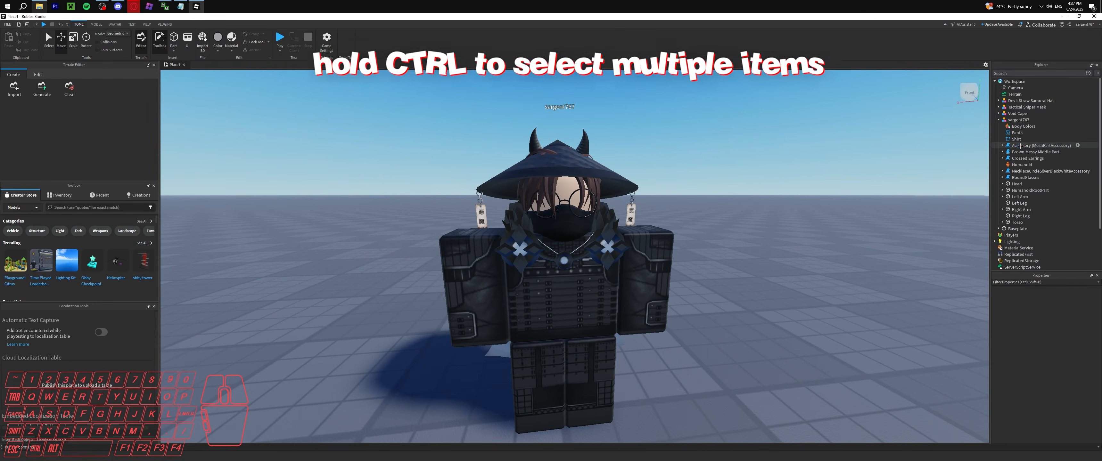
Select the head items together: MeshPartAccessory, Brown Messy Middle Part, Crossed Earrings, RoundGlasses, and the accessories inside Tactical Sniper Mask and Devil Straw Samurai Hat.
{"action": "left_click", "coordinate": [1023, 147]}
{"action": "left_click", "coordinate": [1021, 152], "text": "ctrl"}
{"action": "left_click", "coordinate": [1027, 158], "text": "ctrl"}
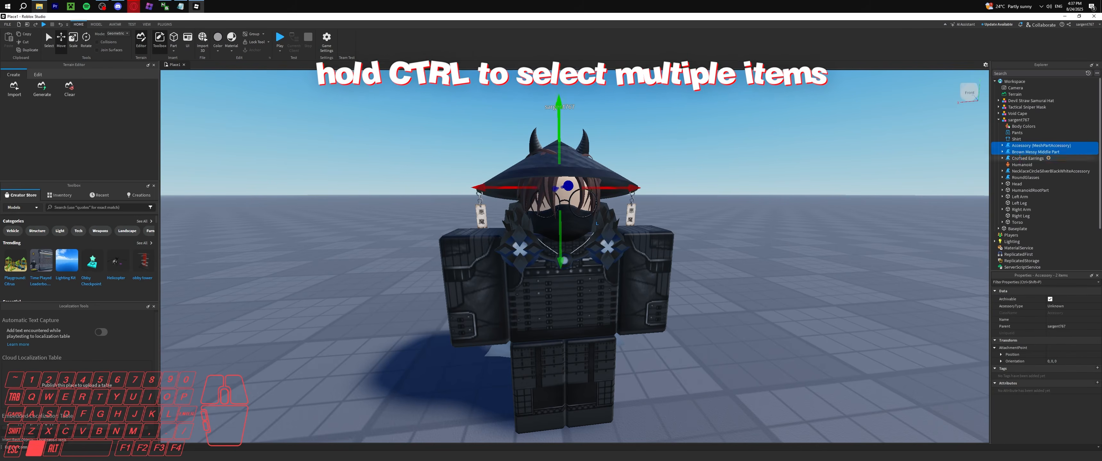
{"action": "left_click", "coordinate": [1022, 177], "text": "ctrl"}
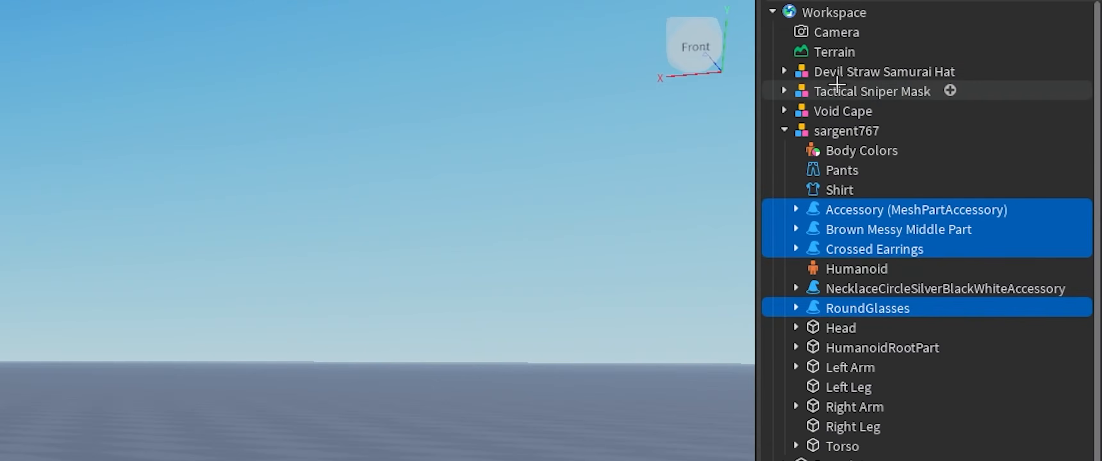
{"action": "left_click", "coordinate": [785, 71]}
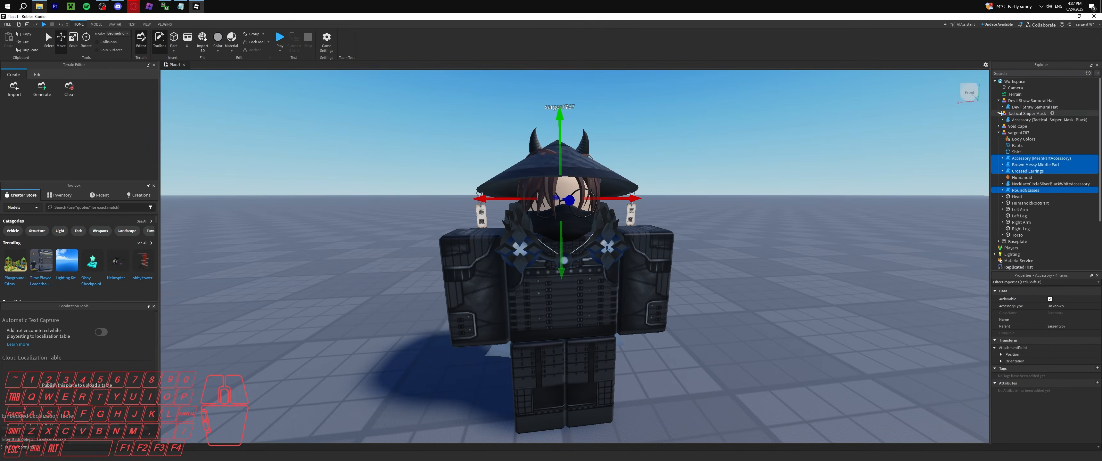
{"action": "left_click", "coordinate": [785, 111]}
{"action": "left_click", "coordinate": [1021, 120], "text": "ctrl"}
{"action": "left_click", "coordinate": [1020, 108], "text": "ctrl"}
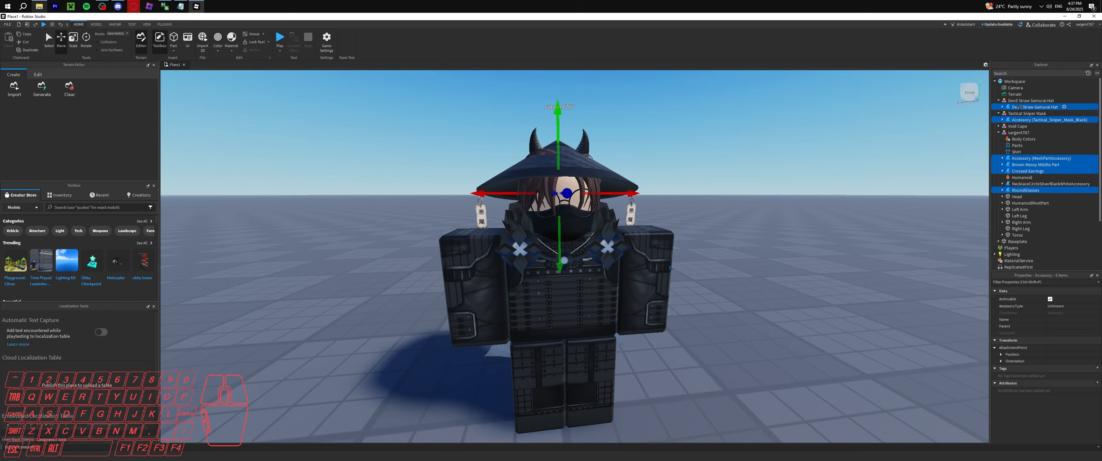
Export the selected head accessories as an OBJ file named head in a new folder called head accessories.
{"action": "right_click", "coordinate": [1020, 107]}
{"action": "mouse_move", "coordinate": [1044, 174]}
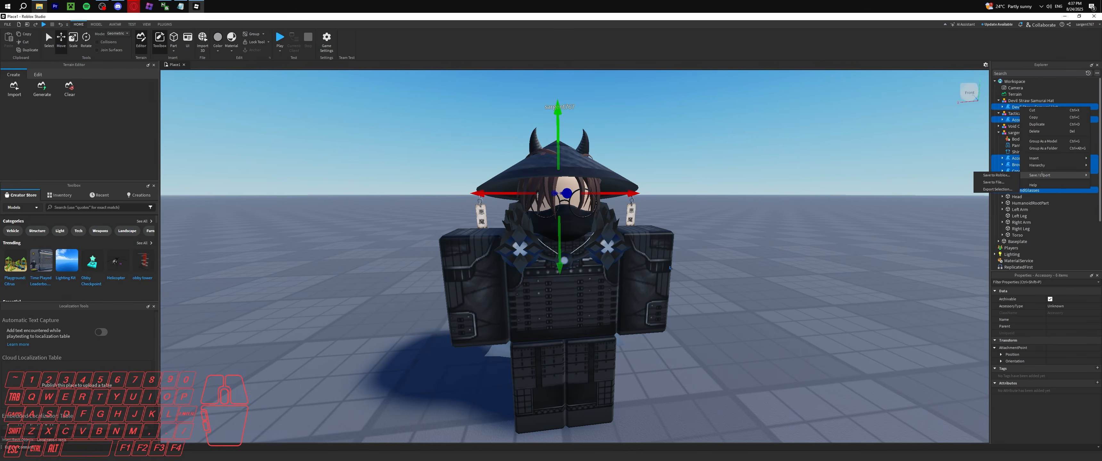
{"action": "left_click", "coordinate": [1005, 189]}
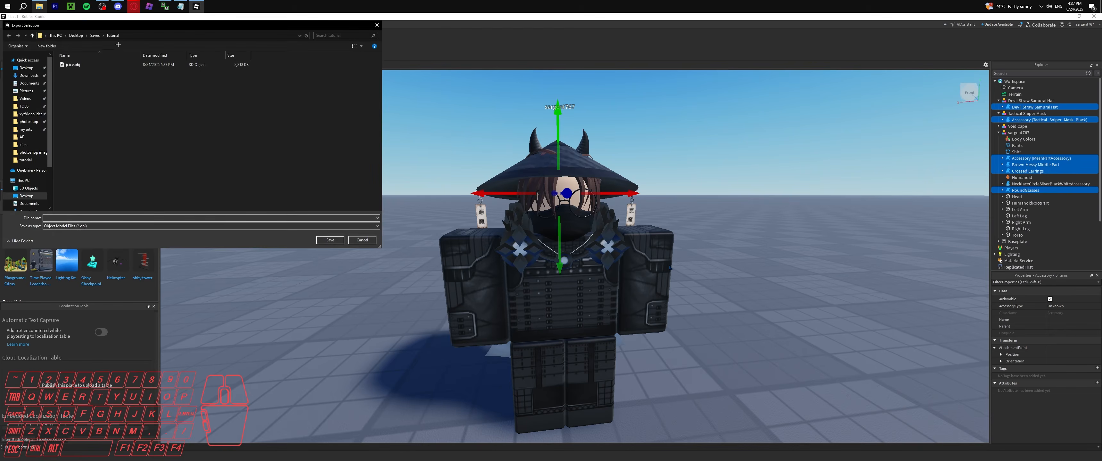
{"action": "right_click", "coordinate": [133, 105]}
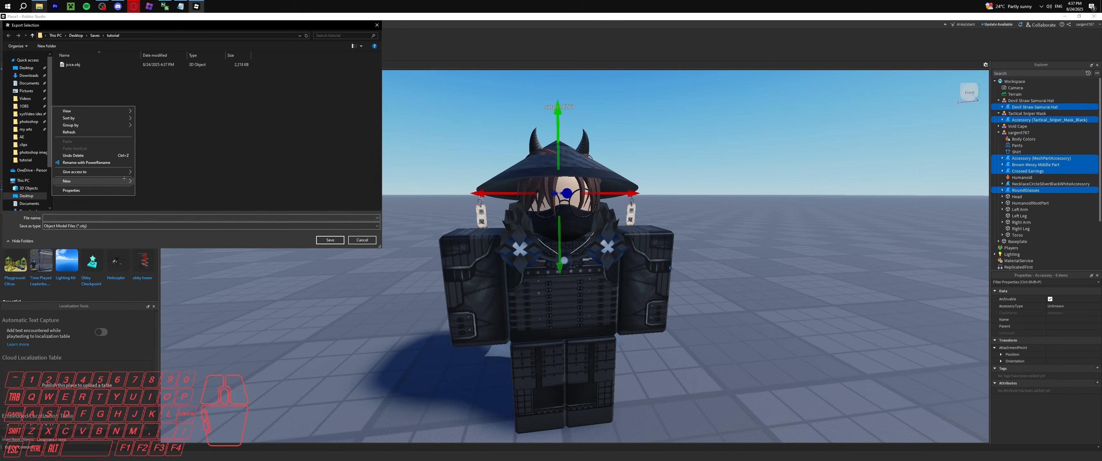
{"action": "left_click", "coordinate": [150, 180]}
{"action": "type", "text": "head accessories"}
{"action": "key", "text": "Return"}
{"action": "key", "text": "Return"}
{"action": "left_click", "coordinate": [162, 217]}
{"action": "type", "text": "head"}
{"action": "left_click", "coordinate": [331, 240]}
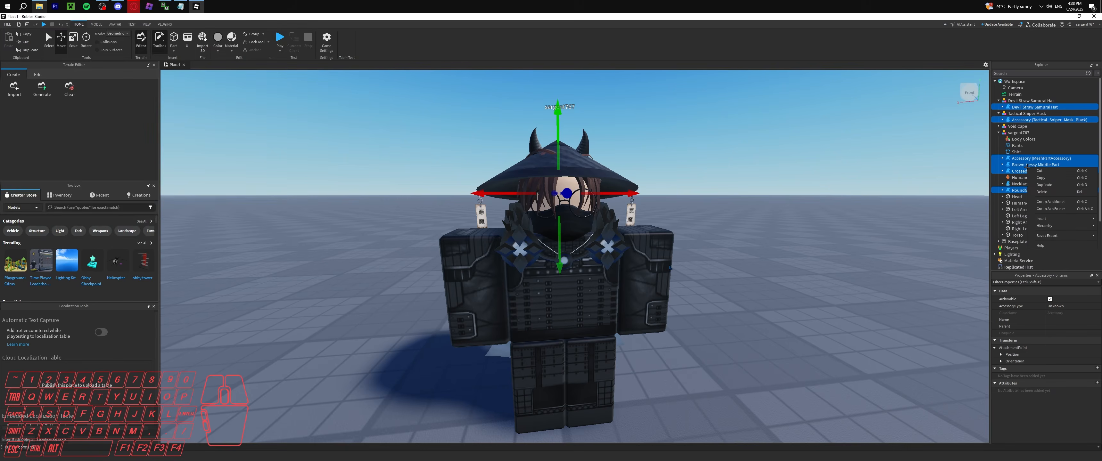
Delete the selected head accessories from the scene.
{"action": "key", "text": "Delete"}
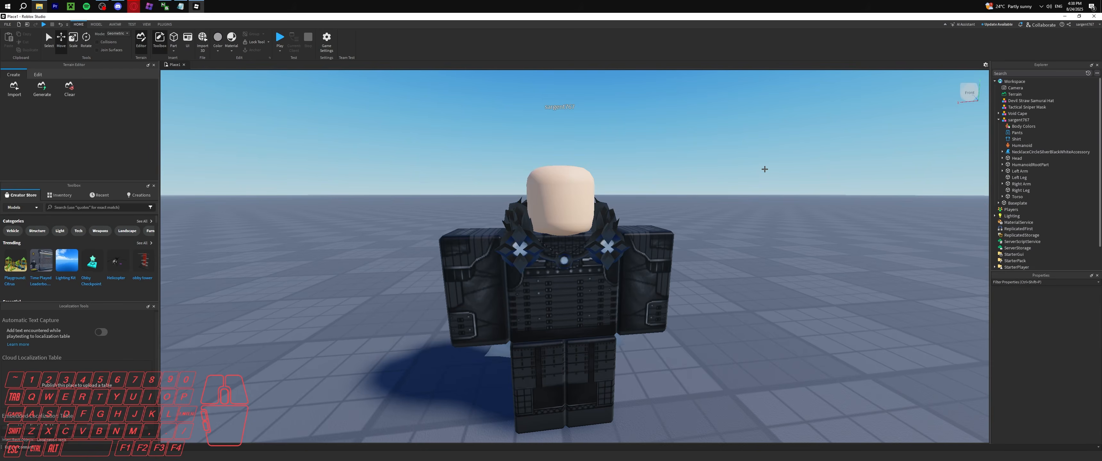
{"action": "key", "text": "a"}
{"action": "right_click_drag", "start_coordinate": [775, 155], "coordinate": [775, 155]}
{"action": "key", "text": "d"}
{"action": "right_click_drag", "start_coordinate": [572, 214], "coordinate": [572, 213]}
Select the VoidCape accessory inside the Void Cape model together with the character's silver circle necklace accessory.
{"action": "left_click", "coordinate": [999, 114]}
{"action": "left_click", "coordinate": [1014, 120]}
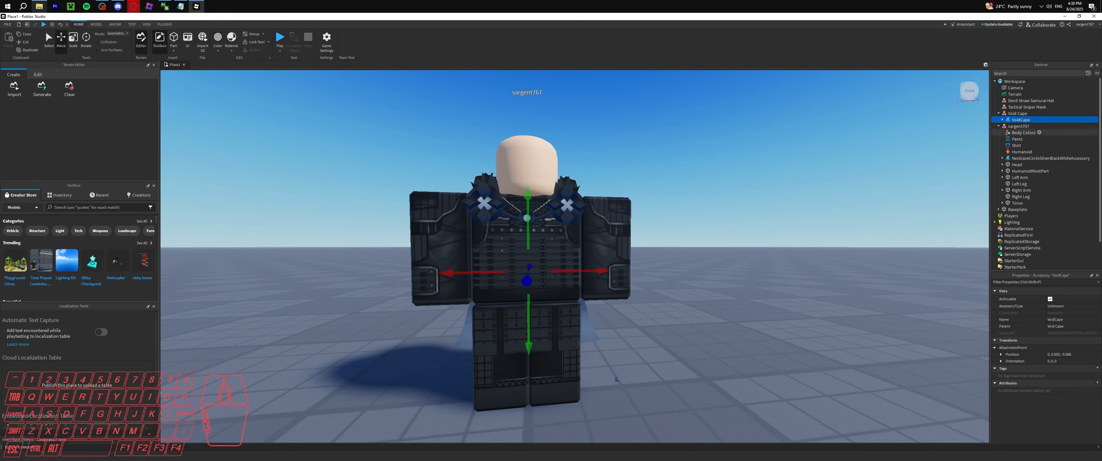
{"action": "left_click", "coordinate": [1040, 158]}
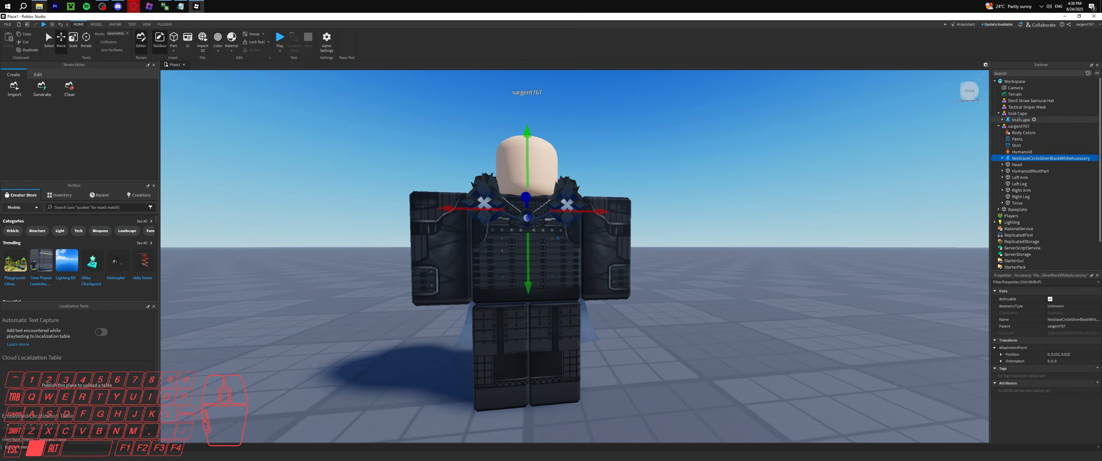
{"action": "left_click", "coordinate": [1020, 120], "text": "ctrl"}
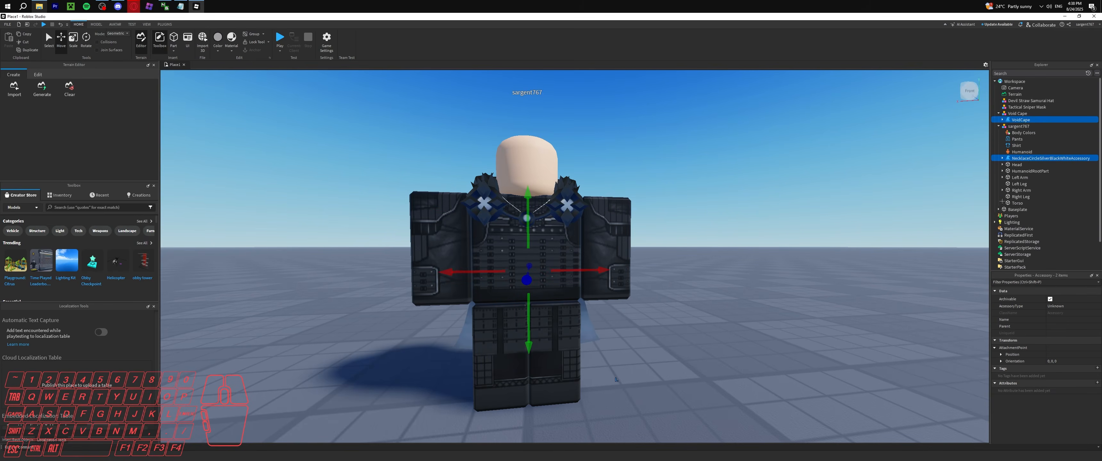
Export the selected cape and necklace as an OBJ file named back in a new folder called back accessories.
{"action": "right_click", "coordinate": [62, 121]}
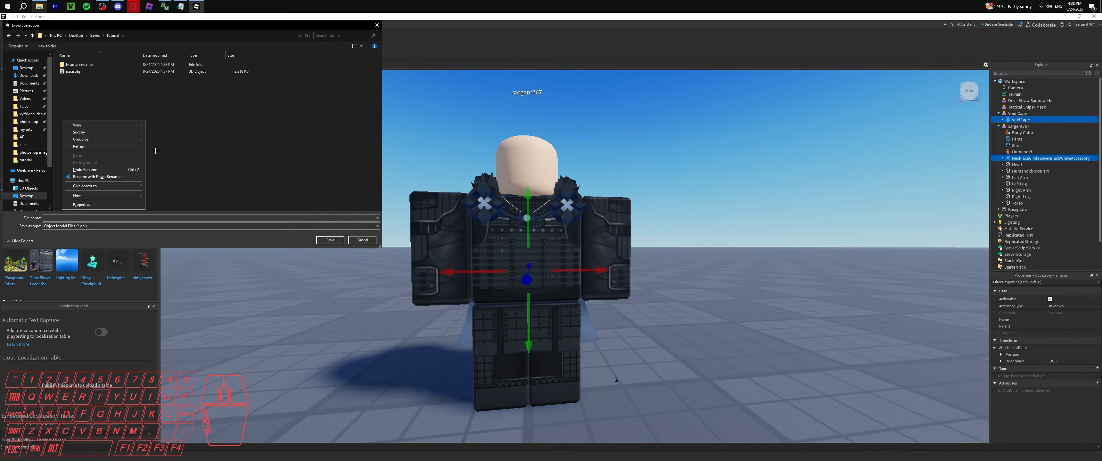
{"action": "mouse_move", "coordinate": [129, 195]}
{"action": "left_click", "coordinate": [161, 197]}
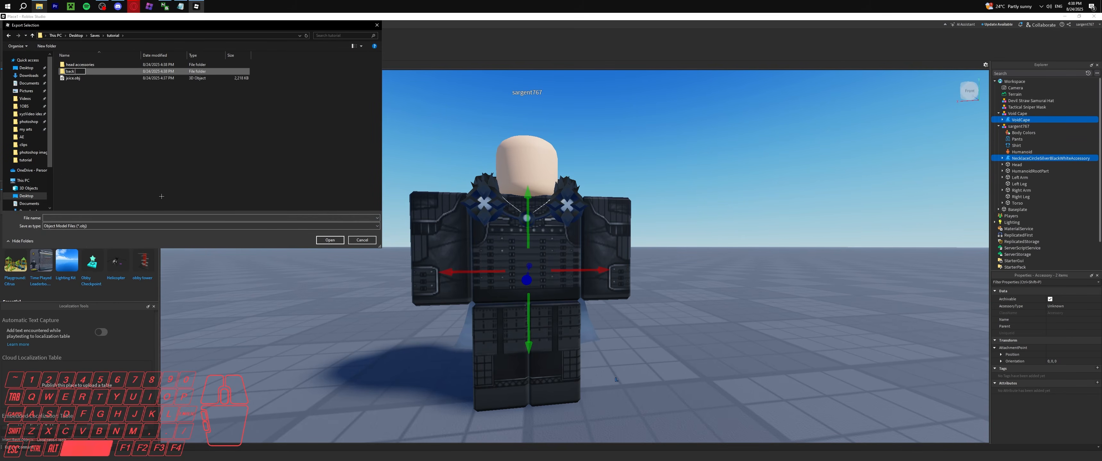
{"action": "type", "text": "back accesosries"}
{"action": "key", "text": "Return"}
{"action": "key", "text": "Return"}
{"action": "left_click", "coordinate": [194, 220]}
{"action": "type", "text": "bac"}
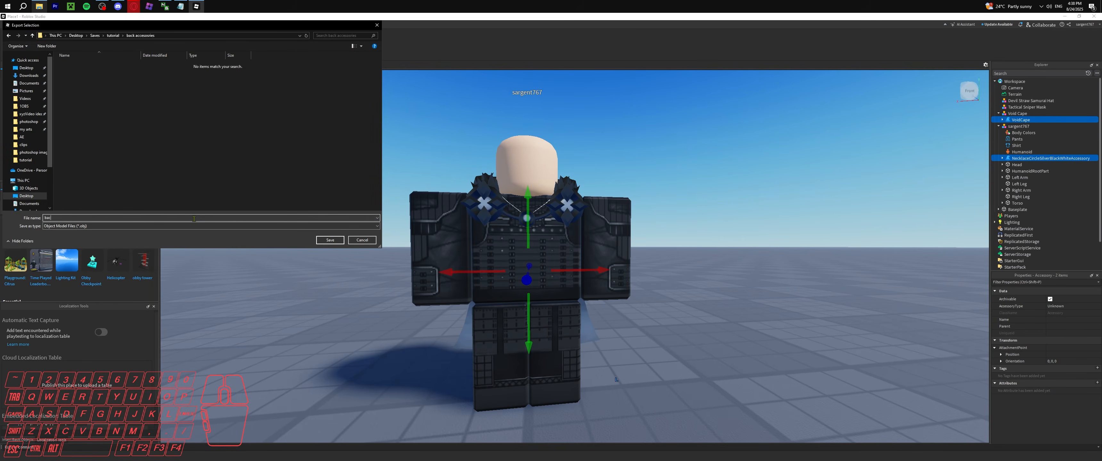
{"action": "type", "text": "k"}
{"action": "key", "text": "Return"}
Clear the selection and undo the deletion of the head accessories.
{"action": "right_click_drag", "start_coordinate": [366, 158], "coordinate": [368, 160]}
{"action": "scroll", "coordinate": [368, 161], "scroll_direction": "down", "scroll_amount": 5}
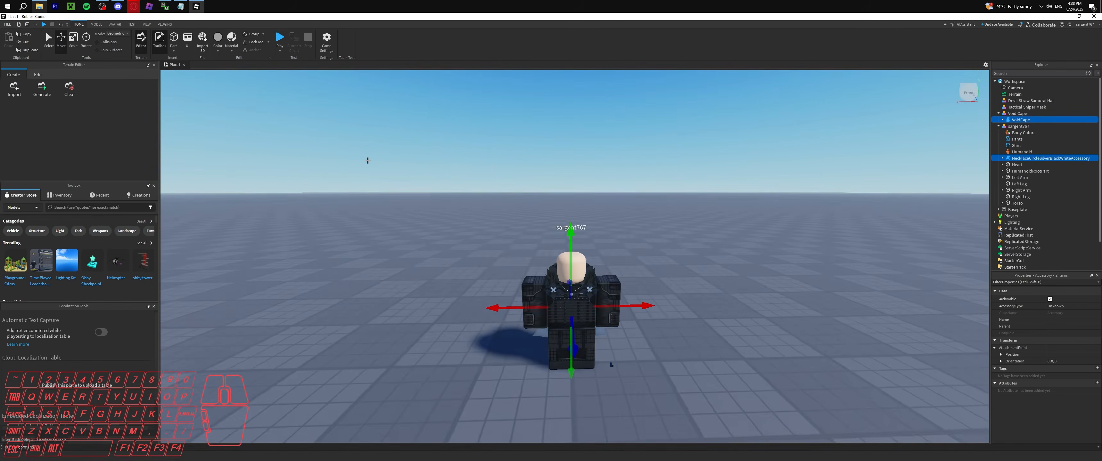
{"action": "key", "text": "q"}
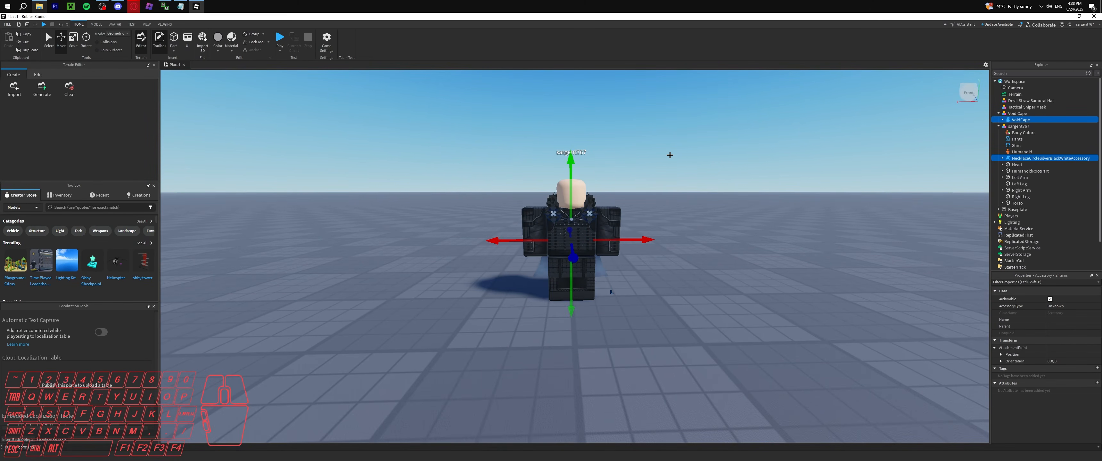
{"action": "right_click_drag", "start_coordinate": [670, 155], "coordinate": [676, 156]}
{"action": "left_click", "coordinate": [655, 145]}
{"action": "key", "text": "ctrl+z"}
{"action": "left_click", "coordinate": [666, 181]}
{"action": "key", "text": "w"}
{"action": "right_click_drag", "start_coordinate": [667, 181], "coordinate": [667, 181]}
Close Roblox Studio without saving the changes to Place1 and switch to the Blender download page in the browser.
{"action": "left_click", "coordinate": [1096, 16]}
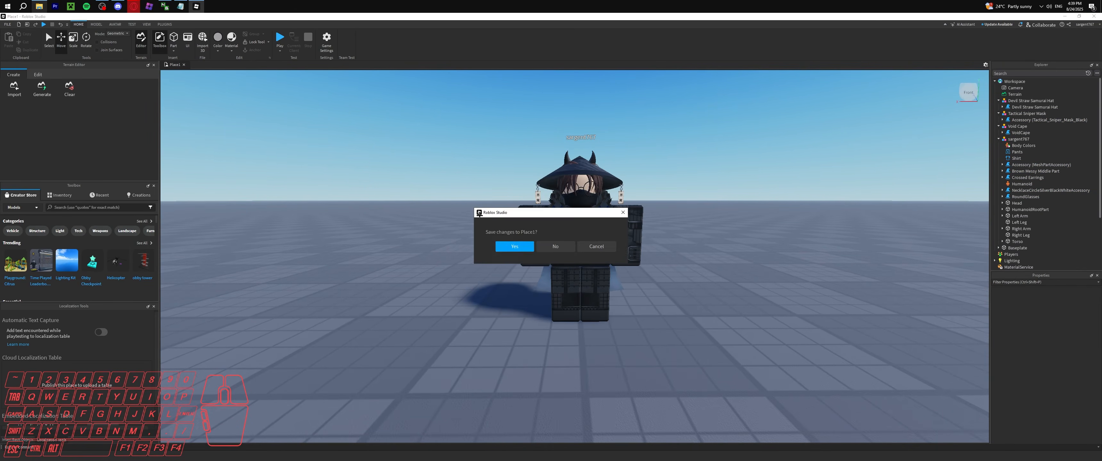
{"action": "left_click", "coordinate": [571, 247]}
{"action": "key", "text": "ctrl+Tab"}
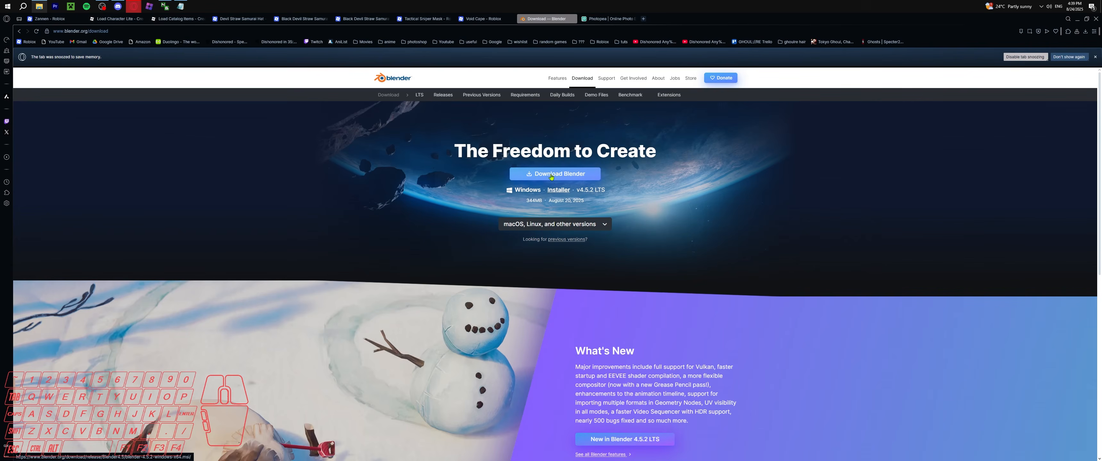
{"action": "left_click", "coordinate": [524, 226]}
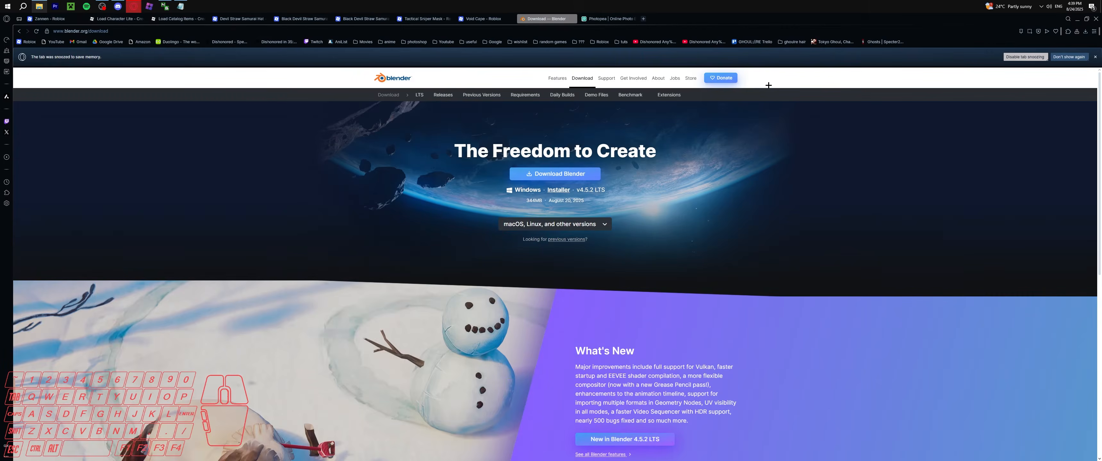
Open the RobloxRig_V4.zip archive from the desktop, pick the Faceless.blend rig and close the archive.
{"action": "key", "text": "super+d"}
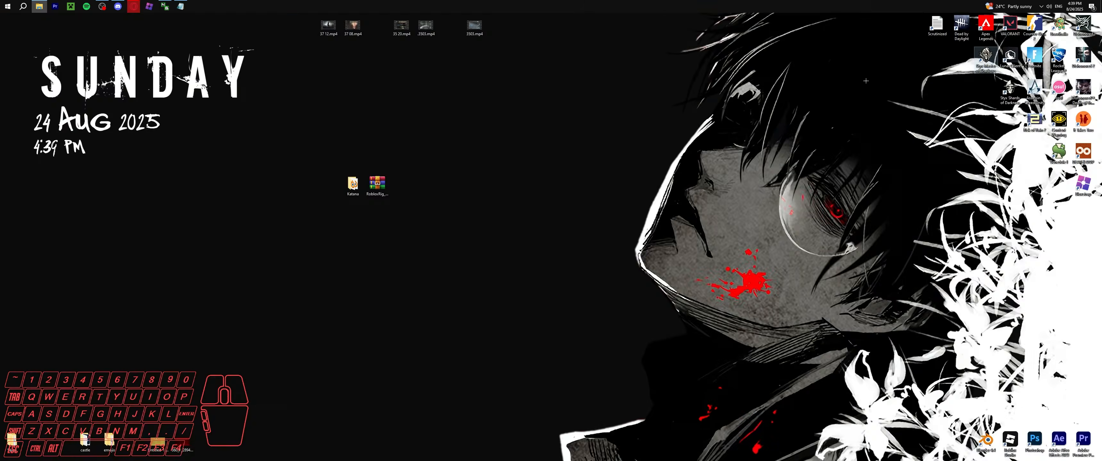
{"action": "double_click", "coordinate": [499, 184]}
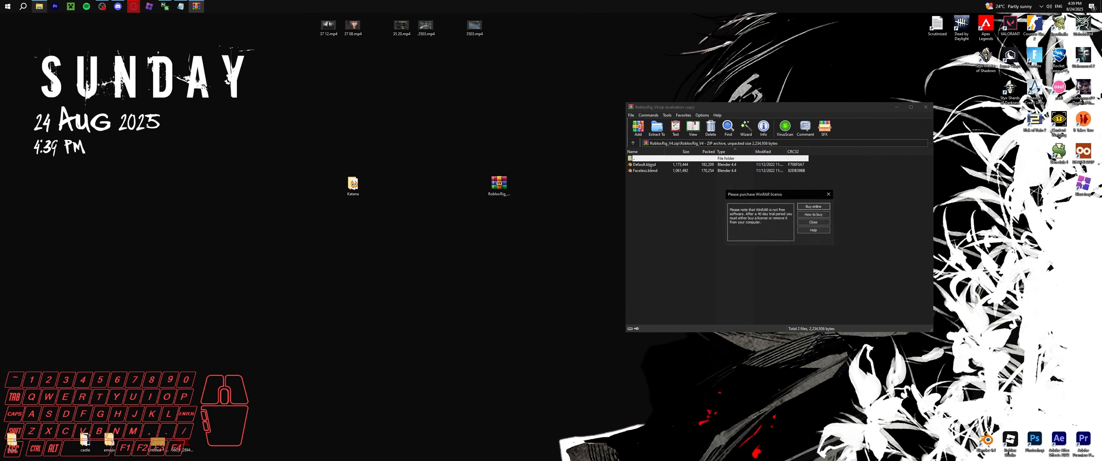
{"action": "left_click", "coordinate": [648, 172]}
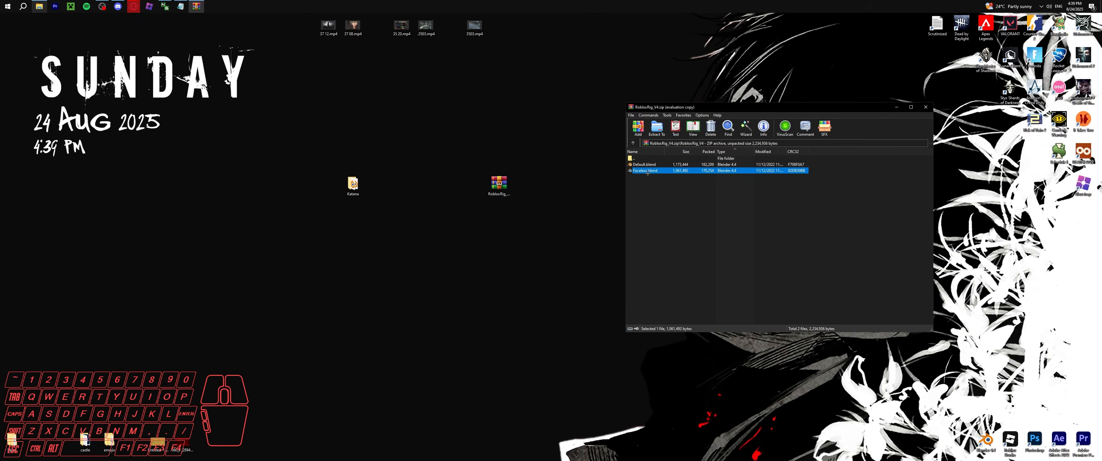
{"action": "left_click", "coordinate": [647, 166]}
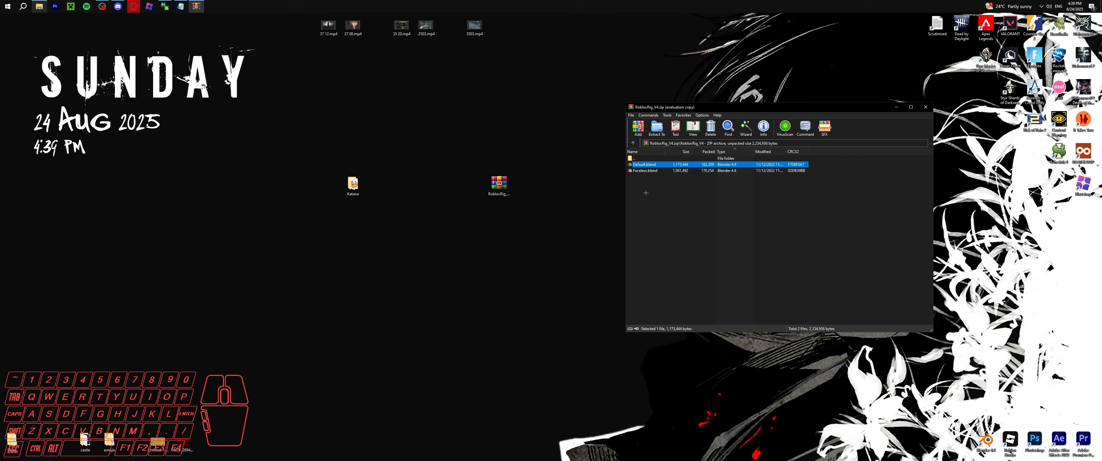
{"action": "left_click", "coordinate": [644, 171]}
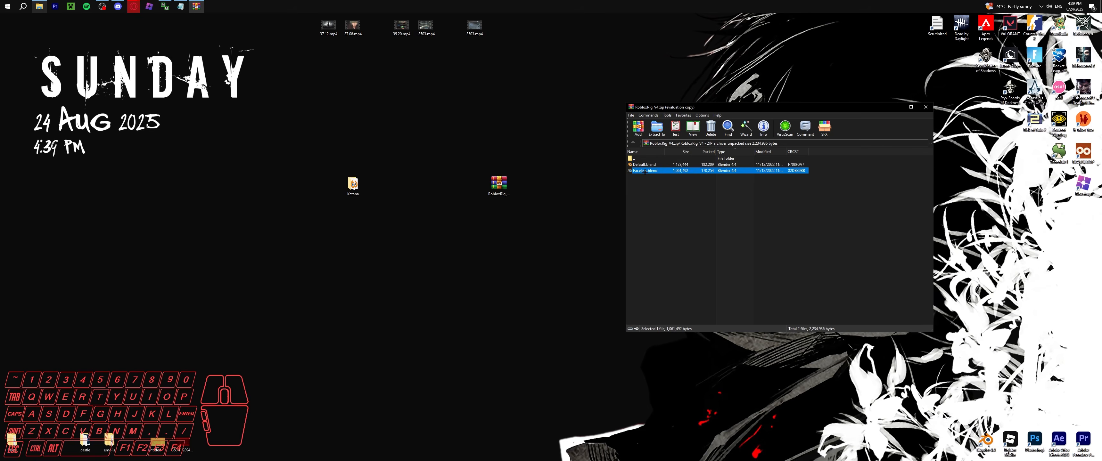
{"action": "left_click", "coordinate": [926, 107]}
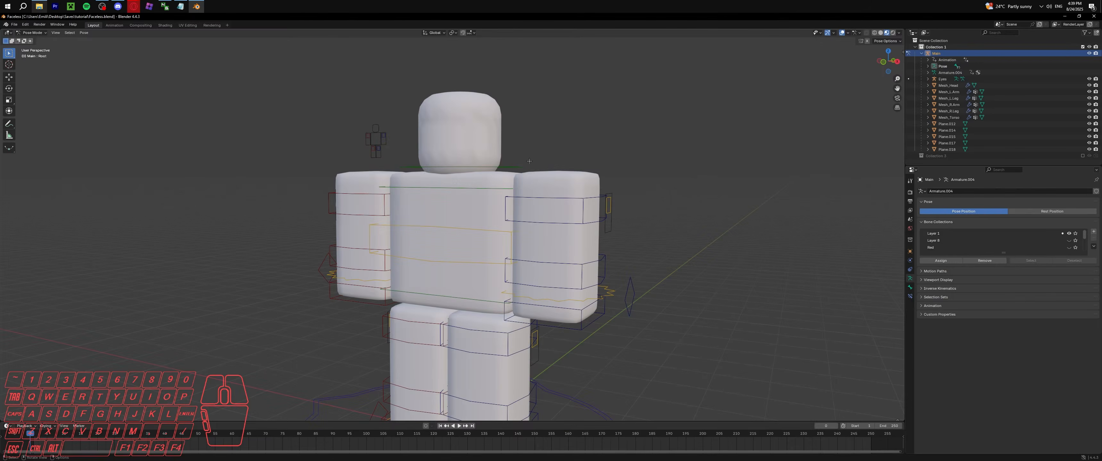
Replace the Base Color texture of the head's Character material with the Handle2_diff.png image from the tutorial folder.
{"action": "scroll", "coordinate": [530, 161], "scroll_direction": "down", "scroll_amount": 3}
{"action": "scroll", "coordinate": [539, 163], "scroll_direction": "up", "scroll_amount": 4}
{"action": "scroll", "coordinate": [556, 165], "scroll_direction": "down", "scroll_amount": 4}
{"action": "scroll", "coordinate": [575, 168], "scroll_direction": "up", "scroll_amount": 2}
{"action": "mouse_move", "coordinate": [576, 168]}
{"action": "middle_mouse_down"}
{"action": "mouse_move", "coordinate": [591, 177]}
{"action": "mouse_move", "coordinate": [580, 175]}
{"action": "middle_mouse_up"}
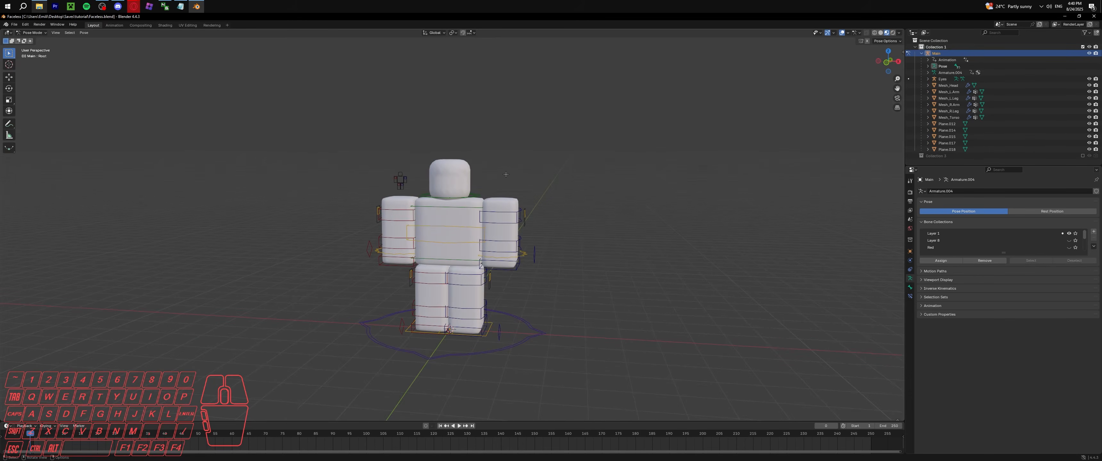
{"action": "left_click", "coordinate": [459, 176]}
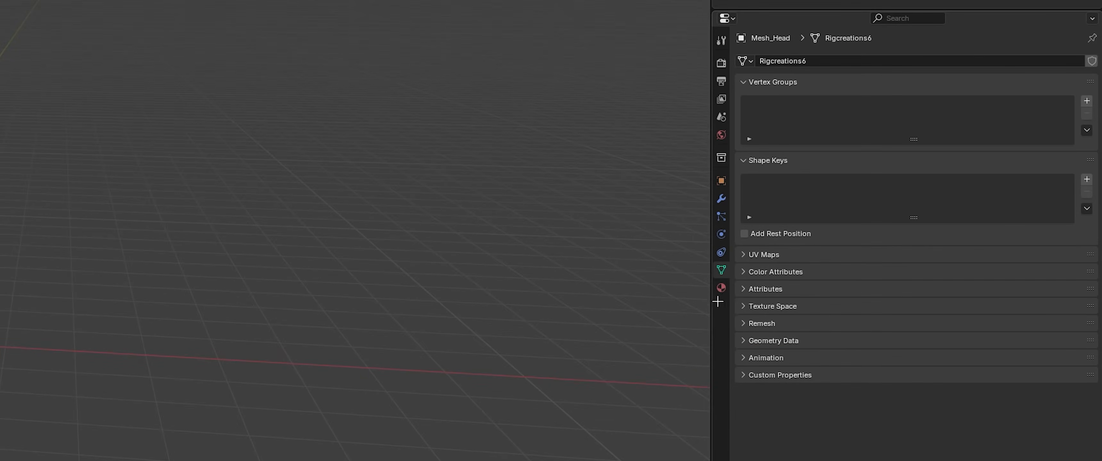
{"action": "left_click", "coordinate": [721, 288]}
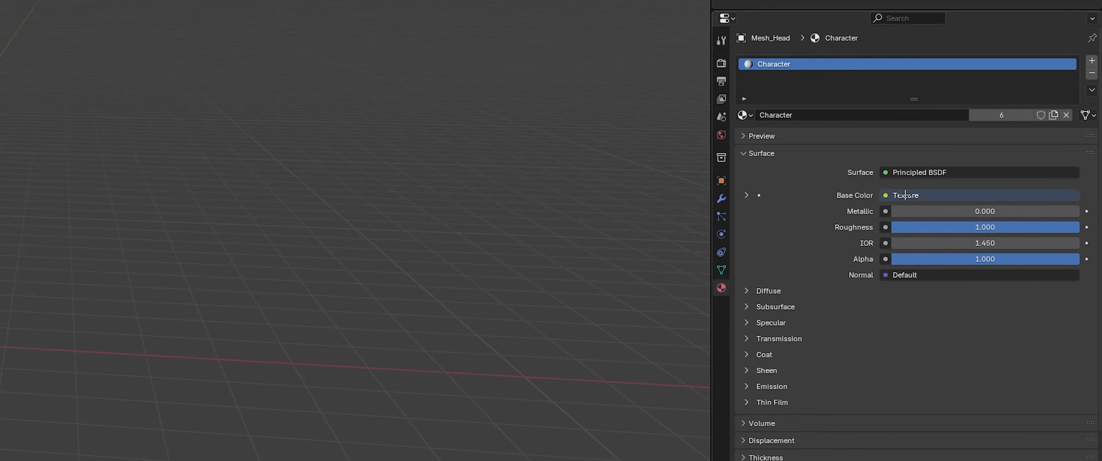
{"action": "left_click", "coordinate": [745, 195]}
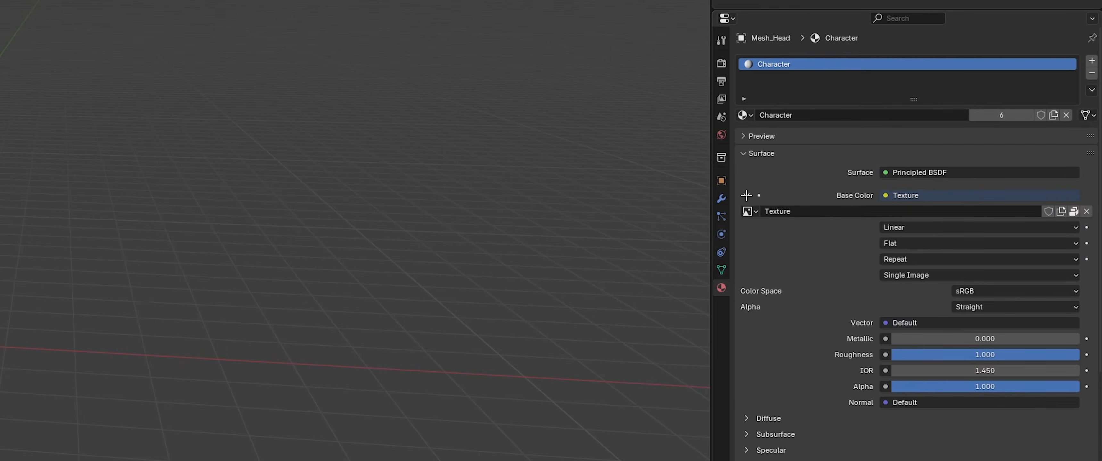
{"action": "left_click", "coordinate": [1087, 212]}
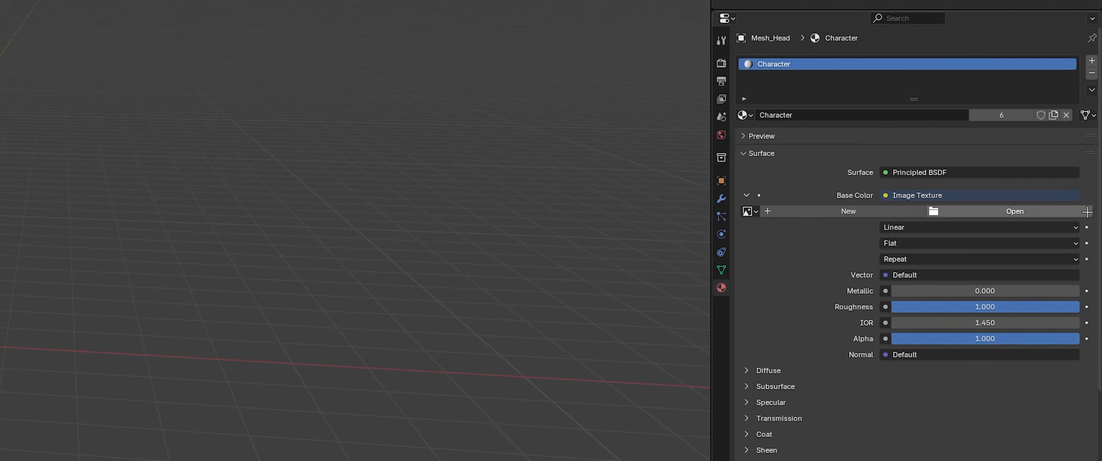
{"action": "left_click", "coordinate": [1015, 212]}
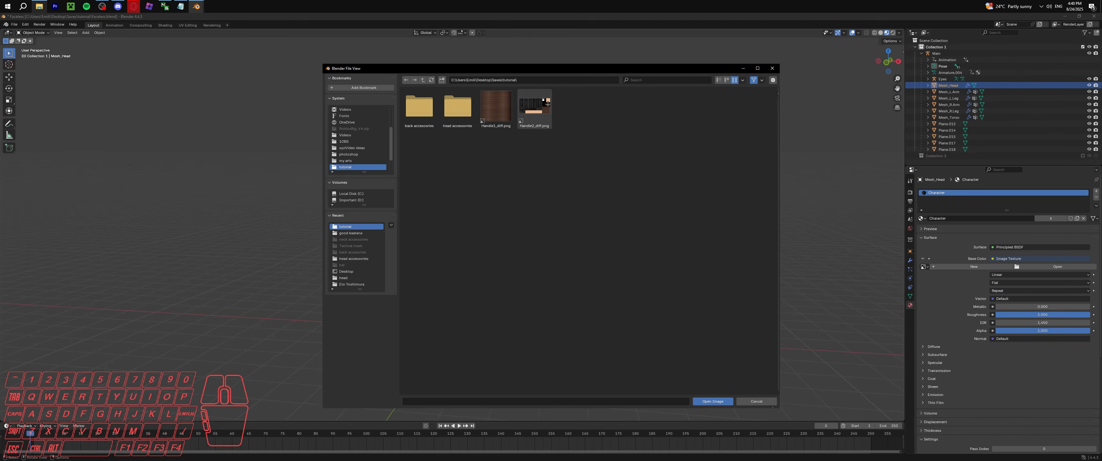
{"action": "double_click", "coordinate": [534, 105]}
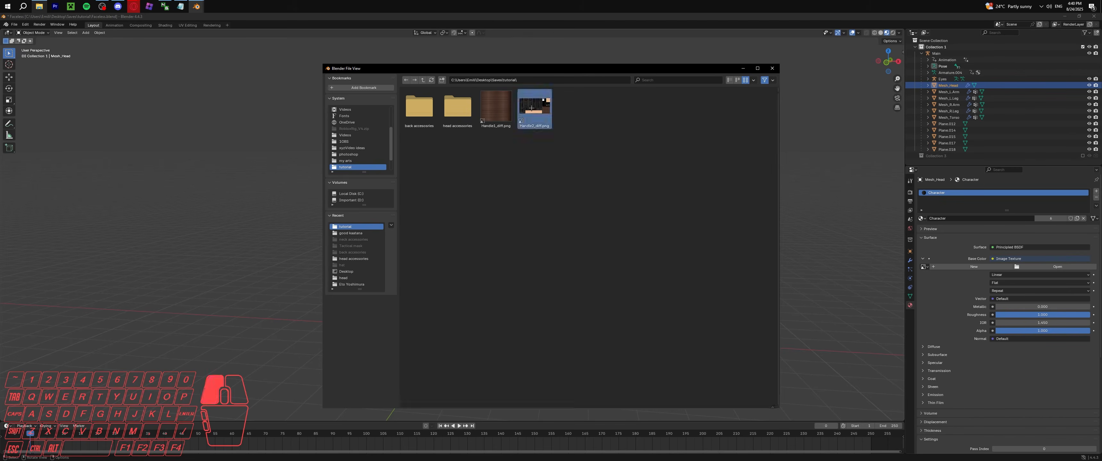
{"action": "middle_click_drag", "start_coordinate": [553, 155], "coordinate": [551, 151]}
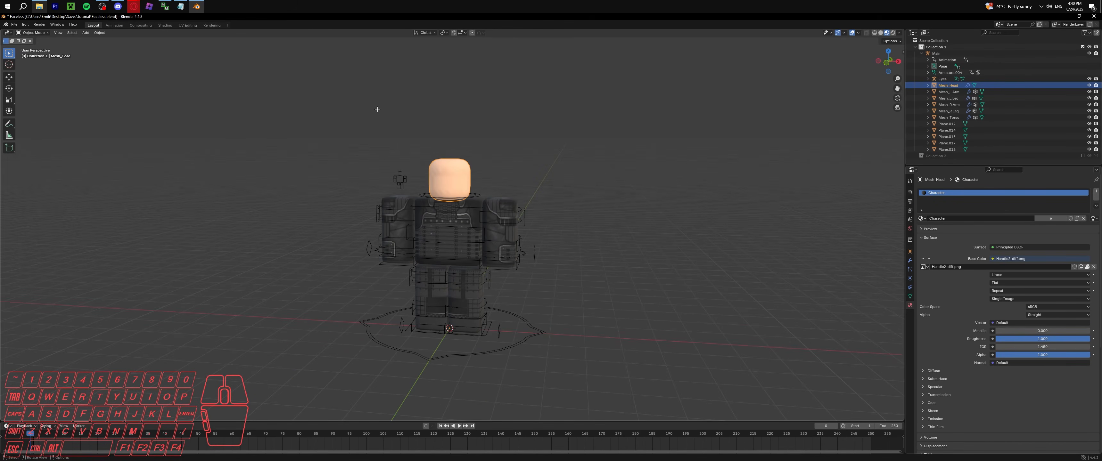
Import the Wavefront file head.obj from the head accessories folder.
{"action": "left_click", "coordinate": [15, 25]}
{"action": "mouse_move", "coordinate": [39, 115]}
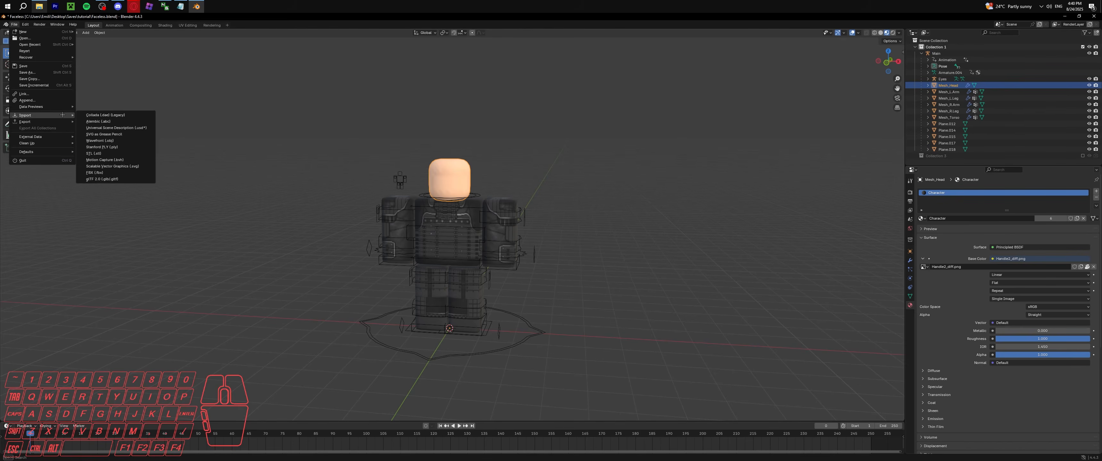
{"action": "left_click", "coordinate": [123, 141]}
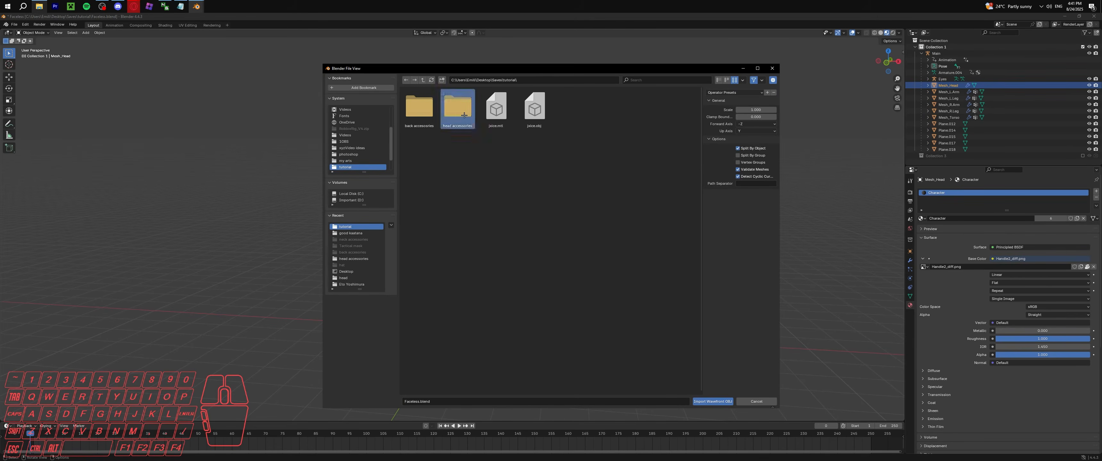
{"action": "double_click", "coordinate": [458, 109]}
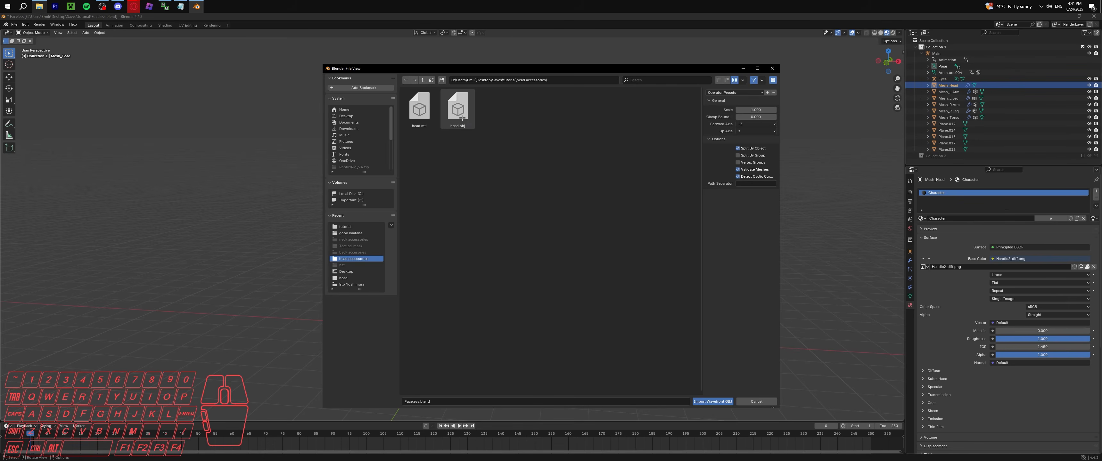
{"action": "double_click", "coordinate": [462, 117]}
{"action": "middle_click_drag", "start_coordinate": [462, 118], "coordinate": [470, 129]}
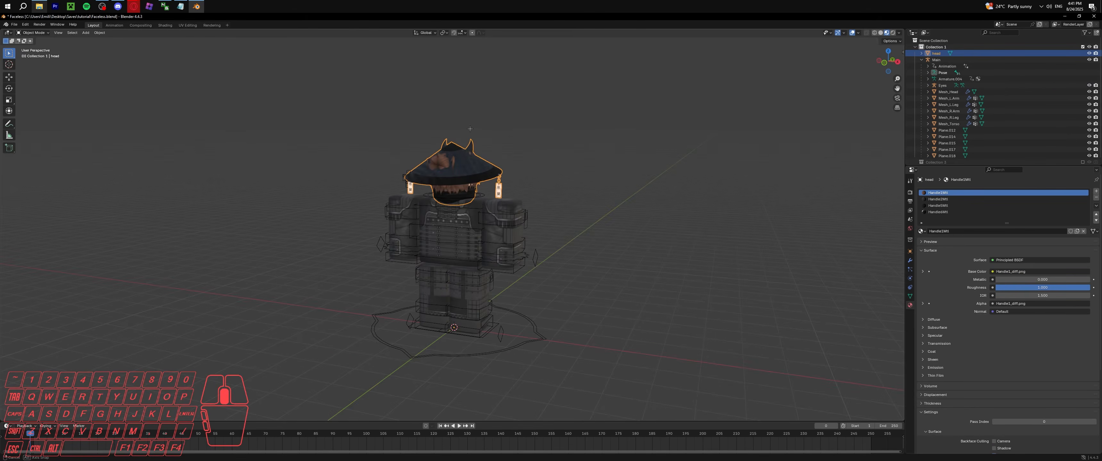
Rotate the imported head accessories 180° about the Z axis.
{"action": "key", "text": "r"}
{"action": "type", "text": "z"}
{"action": "type", "text": "180"}
{"action": "key", "text": "Return"}
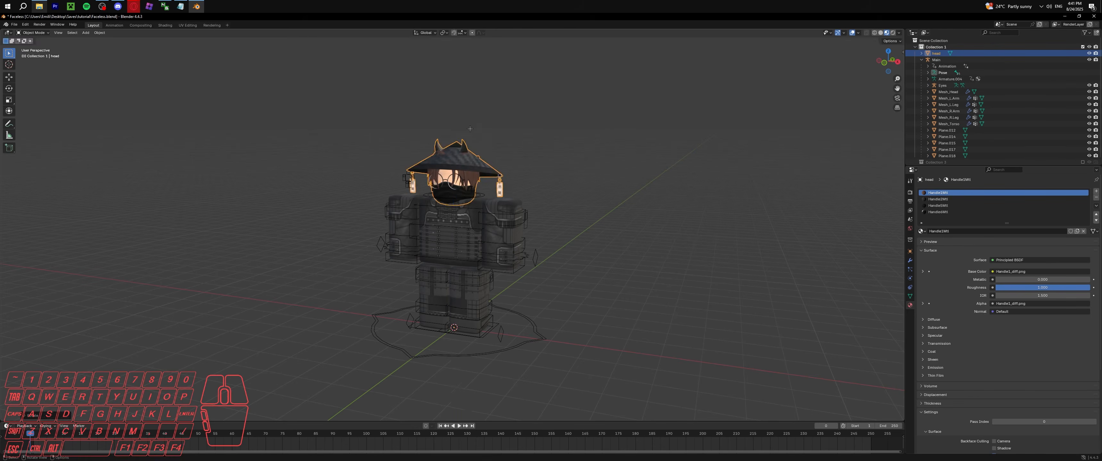
{"action": "mouse_move", "coordinate": [477, 132]}
{"action": "middle_mouse_down"}
{"action": "mouse_move", "coordinate": [511, 163]}
{"action": "mouse_move", "coordinate": [445, 216]}
{"action": "mouse_move", "coordinate": [423, 211]}
{"action": "mouse_move", "coordinate": [484, 168]}
{"action": "mouse_move", "coordinate": [480, 143]}
{"action": "middle_mouse_up"}
Set Mesh_Head as the parent of the head accessories object in its Relations settings.
{"action": "left_click", "coordinate": [423, 211], "text": "shift"}
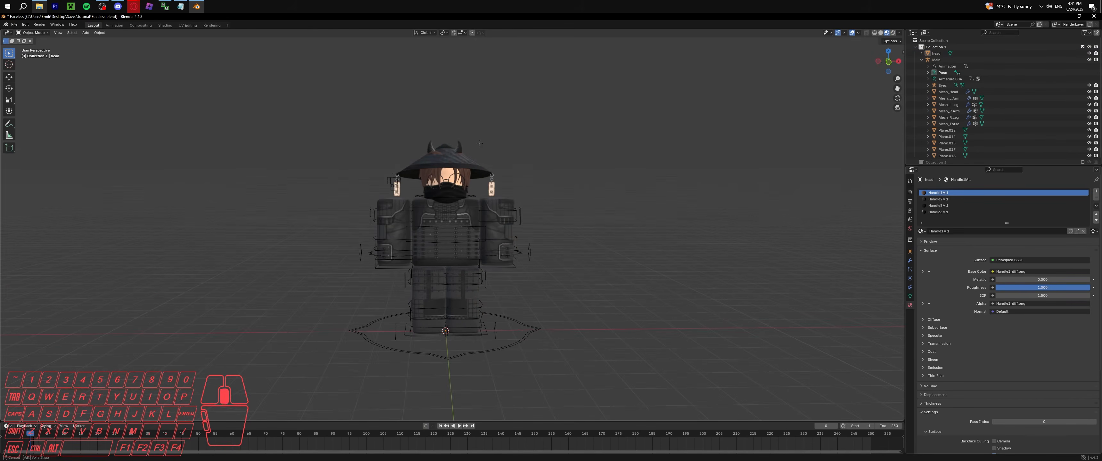
{"action": "left_click", "coordinate": [458, 142]}
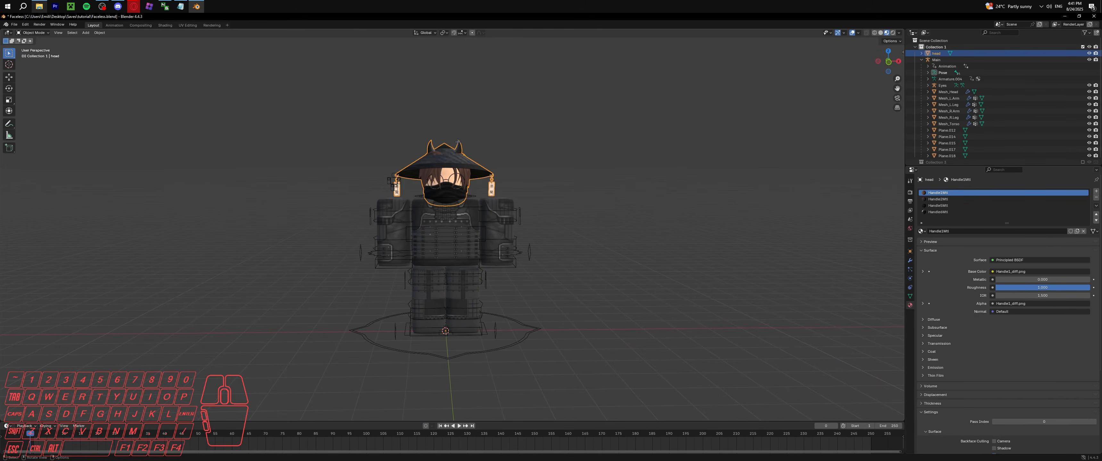
{"action": "left_click", "coordinate": [911, 251]}
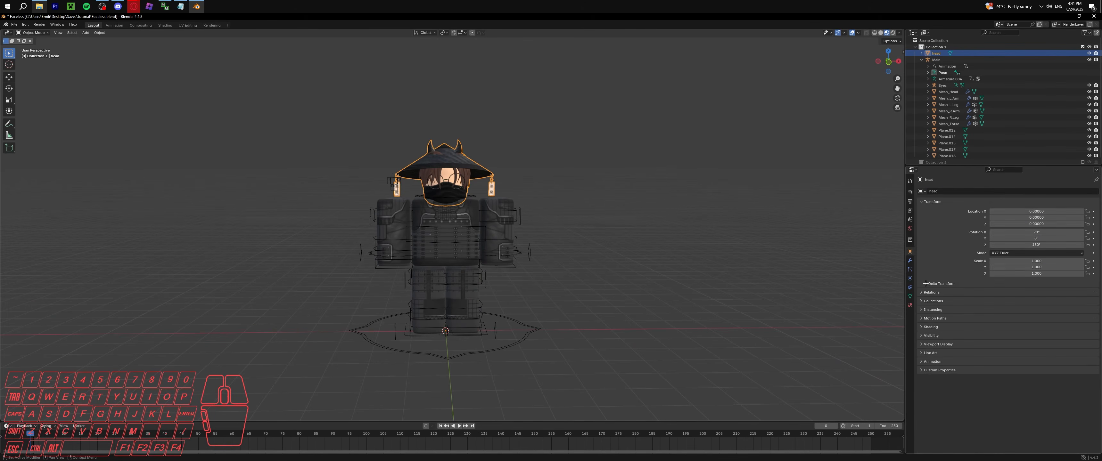
{"action": "left_click", "coordinate": [921, 292]}
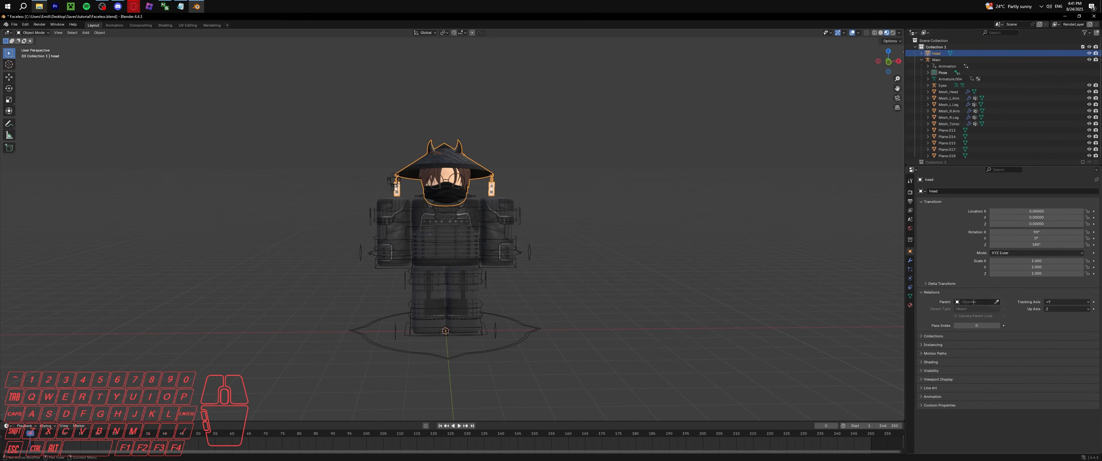
{"action": "left_click", "coordinate": [974, 302]}
{"action": "type", "text": "head"}
{"action": "left_click", "coordinate": [971, 310]}
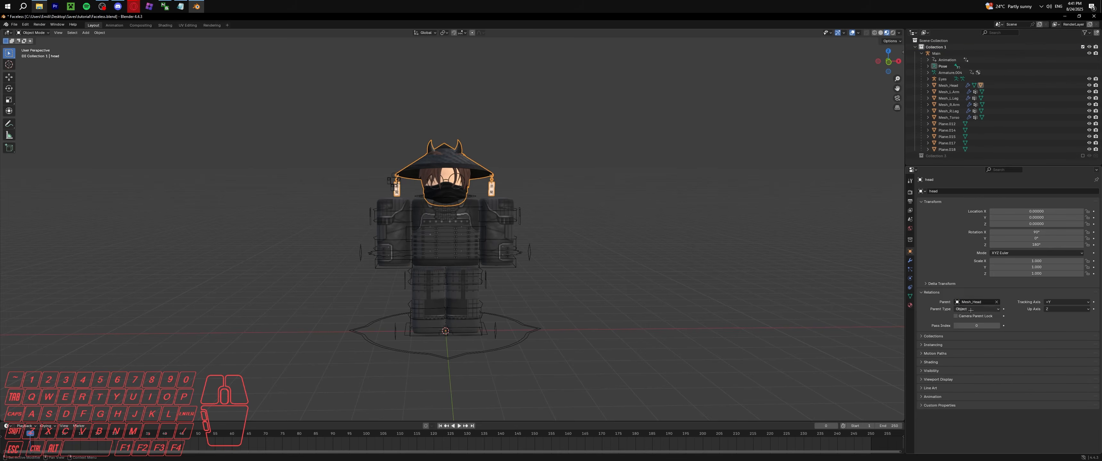
Import the Wavefront back OBJ file from the back accessories folder inside the tutorial folder.
{"action": "middle_click_drag", "start_coordinate": [351, 144], "coordinate": [391, 146]}
{"action": "left_click", "coordinate": [14, 24]}
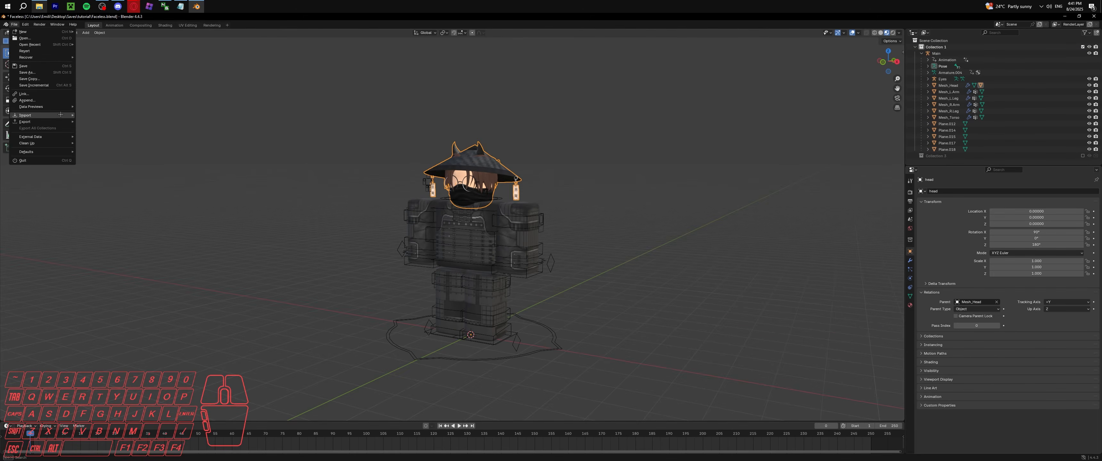
{"action": "mouse_move", "coordinate": [47, 116]}
{"action": "left_click", "coordinate": [122, 141]}
{"action": "left_click", "coordinate": [553, 80]}
{"action": "left_click", "coordinate": [553, 80]}
{"action": "key", "text": "BackSpace"}
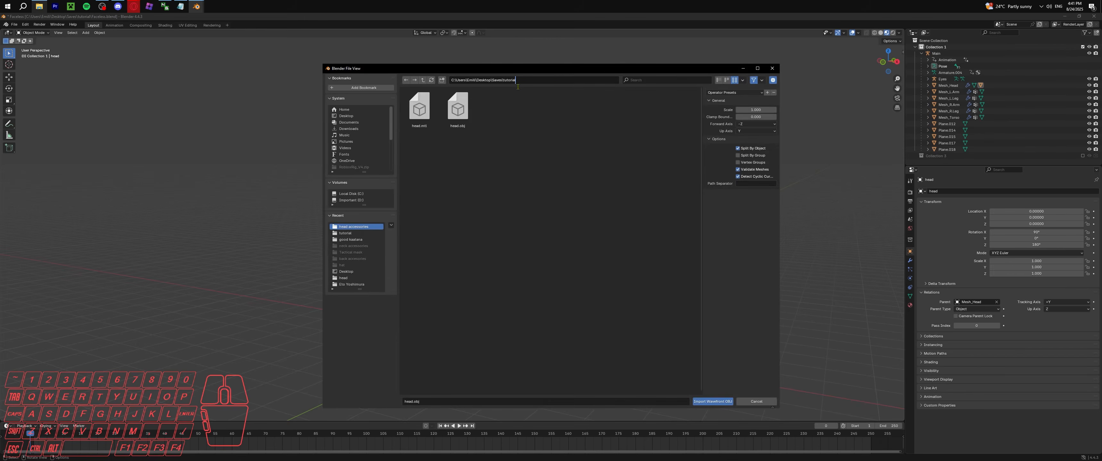
{"action": "key", "text": "Return"}
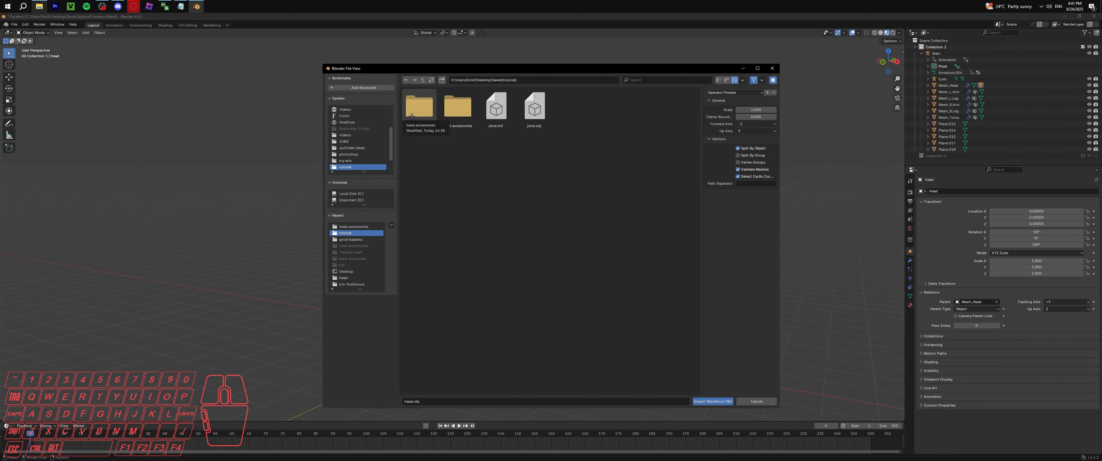
{"action": "double_click", "coordinate": [411, 116]}
{"action": "double_click", "coordinate": [465, 115]}
{"action": "mouse_move", "coordinate": [488, 128]}
{"action": "middle_mouse_down"}
{"action": "mouse_move", "coordinate": [428, 128]}
{"action": "mouse_move", "coordinate": [479, 131]}
{"action": "middle_mouse_up"}
Rotate the imported cape and necklace 180° about the Z axis so the cape hangs behind the character.
{"action": "type", "text": "rz1800"}
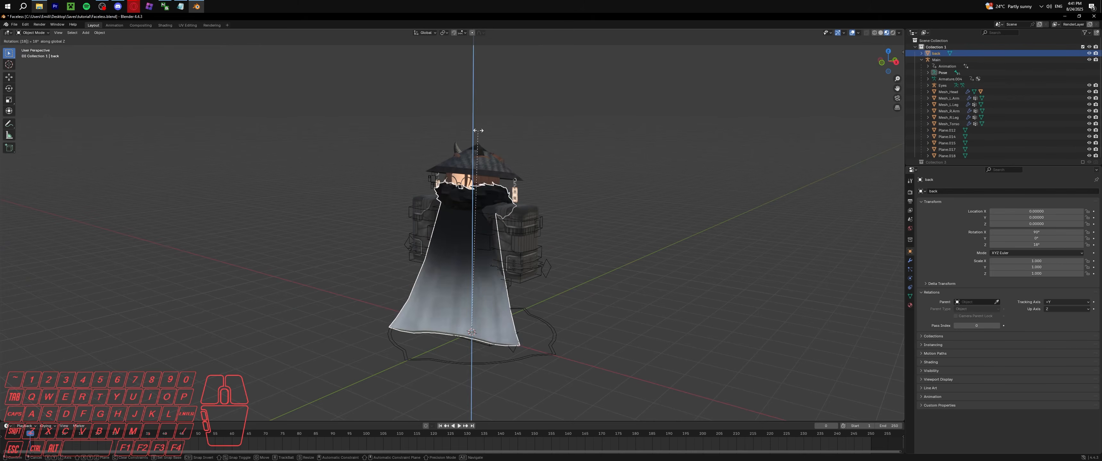
{"action": "key", "text": "Return"}
{"action": "mouse_move", "coordinate": [478, 131]}
{"action": "middle_mouse_down"}
{"action": "mouse_move", "coordinate": [454, 132]}
{"action": "mouse_move", "coordinate": [488, 141]}
{"action": "middle_mouse_up"}
{"action": "type", "text": "r"}
{"action": "type", "text": "z"}
{"action": "type", "text": "180"}
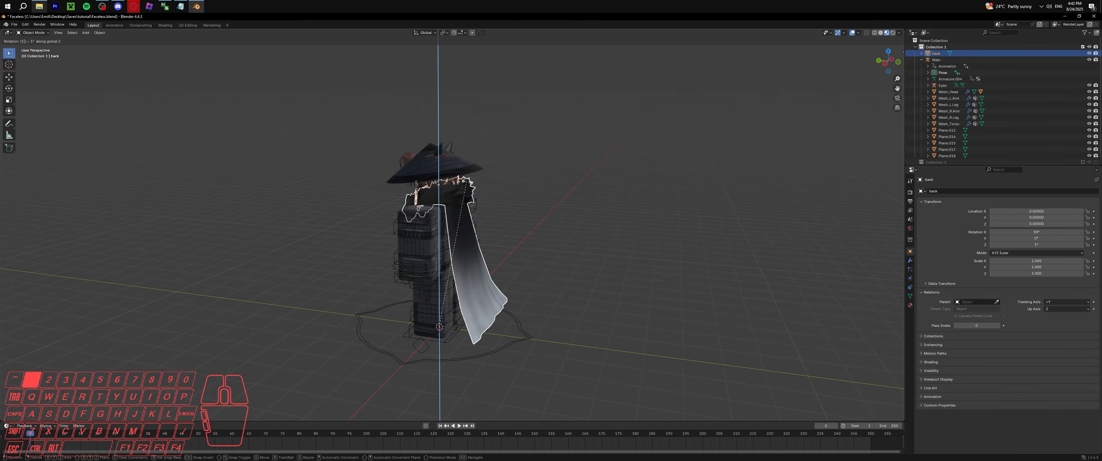
{"action": "key", "text": "Return"}
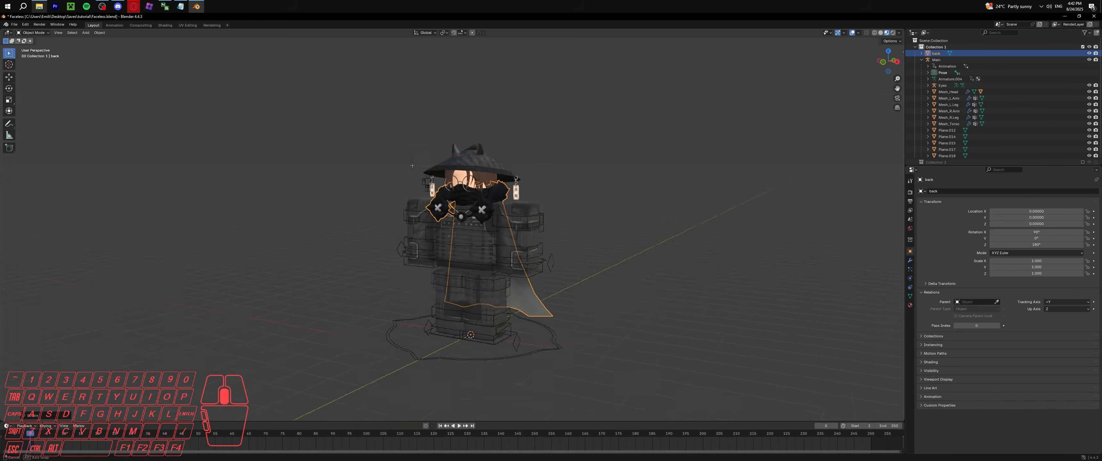
Try raising the head accessories about 0.08 m along the Z axis with the Move tool, and undo the move.
{"action": "scroll", "coordinate": [640, 168], "scroll_direction": "up", "scroll_amount": 4}
{"action": "left_click", "coordinate": [480, 93]}
{"action": "left_click", "coordinate": [9, 77]}
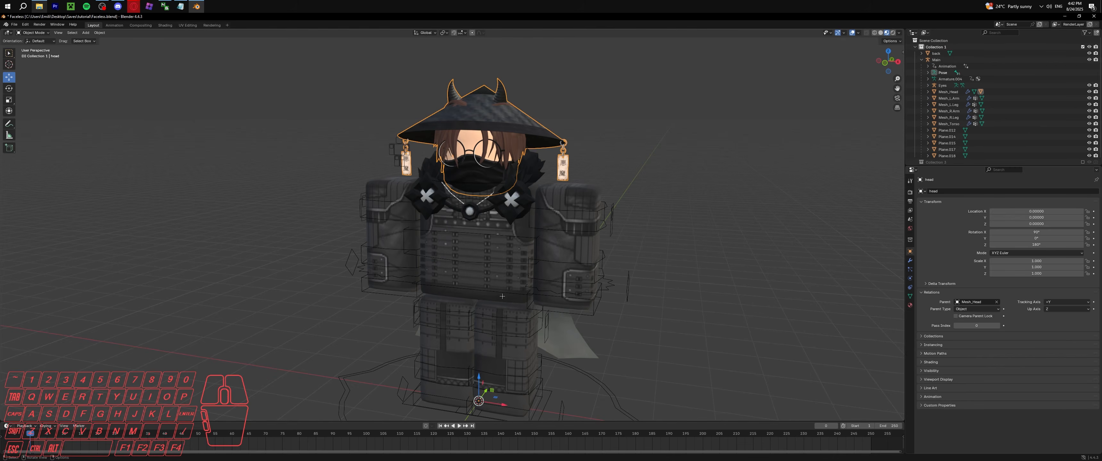
{"action": "mouse_move", "coordinate": [479, 377]}
{"action": "left_mouse_down"}
{"action": "mouse_move", "coordinate": [483, 316]}
{"action": "mouse_move", "coordinate": [485, 387]}
{"action": "mouse_move", "coordinate": [481, 328]}
{"action": "mouse_move", "coordinate": [456, 263]}
{"action": "mouse_move", "coordinate": [481, 377]}
{"action": "left_mouse_up"}
{"action": "middle_click_drag", "start_coordinate": [481, 377], "coordinate": [424, 312]}
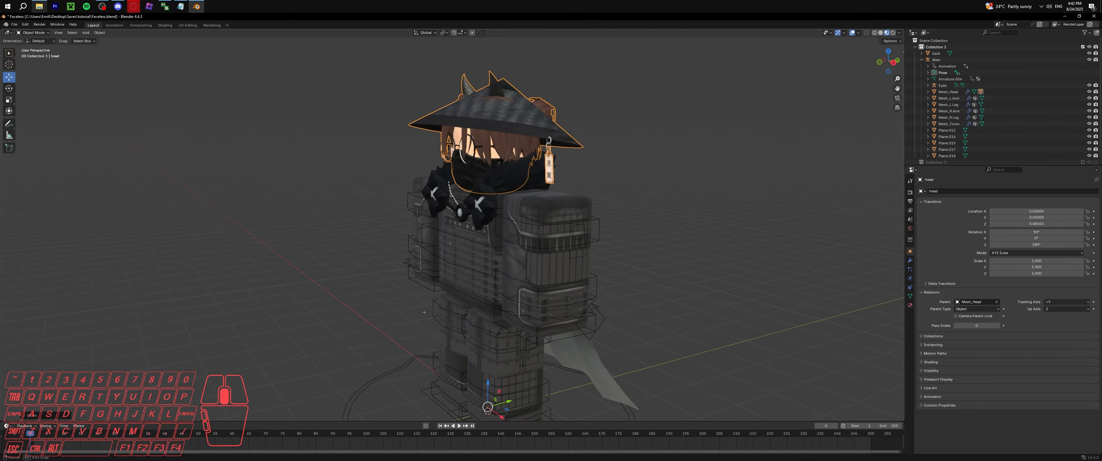
{"action": "left_click", "coordinate": [13, 89]}
{"action": "left_click", "coordinate": [11, 78]}
{"action": "middle_click_drag", "start_coordinate": [523, 346], "coordinate": [523, 328], "text": "shift"}
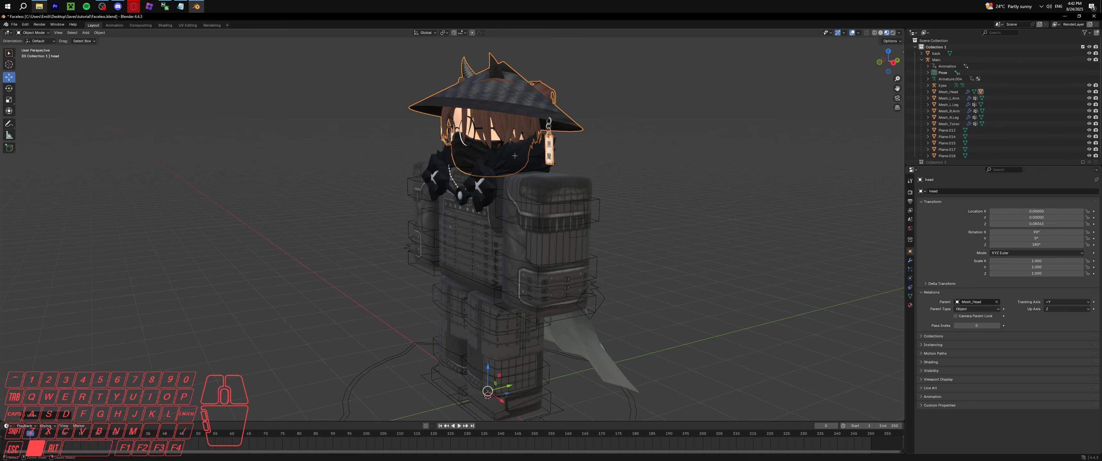
{"action": "key", "text": "ctrl+z"}
Try moving the head accessories down along the Z axis to the character's feet, and undo the move.
{"action": "middle_click_drag", "start_coordinate": [603, 269], "coordinate": [609, 267]}
{"action": "middle_click_drag", "start_coordinate": [551, 210], "coordinate": [492, 155], "text": "shift"}
{"action": "left_click_drag", "start_coordinate": [482, 362], "coordinate": [500, 185]}
{"action": "scroll", "coordinate": [500, 185], "scroll_direction": "down", "scroll_amount": 1}
{"action": "middle_click_drag", "start_coordinate": [530, 180], "coordinate": [565, 175]}
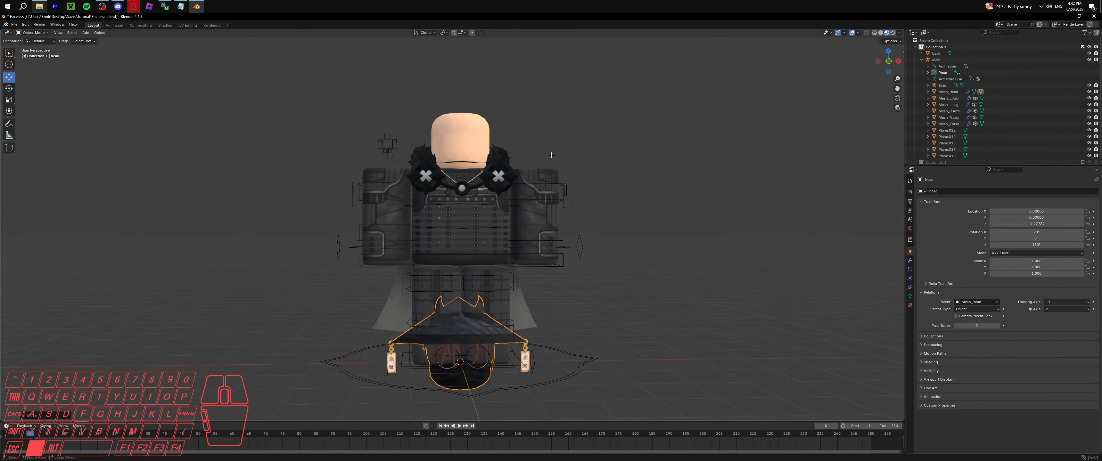
{"action": "key", "text": "ctrl+z"}
Select the cape and necklace object and set Mesh_Torso as its parent by picking the torso in the viewport.
{"action": "middle_click_drag", "start_coordinate": [614, 157], "coordinate": [579, 153]}
{"action": "left_click_drag", "start_coordinate": [578, 153], "coordinate": [581, 154]}
{"action": "middle_click_drag", "start_coordinate": [580, 154], "coordinate": [546, 203]}
{"action": "left_click", "coordinate": [519, 195]}
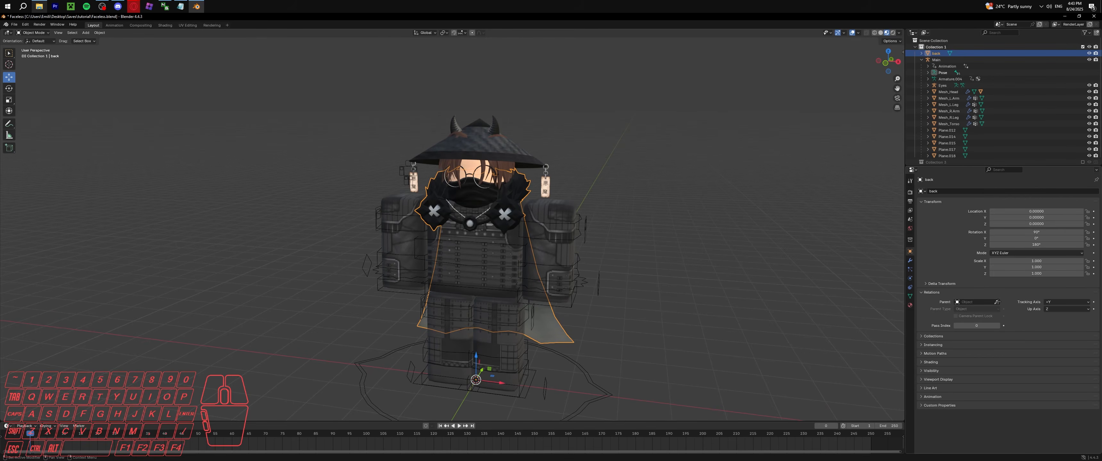
{"action": "left_click", "coordinate": [997, 302]}
{"action": "left_click", "coordinate": [483, 272]}
{"action": "middle_click_drag", "start_coordinate": [482, 273], "coordinate": [497, 208]}
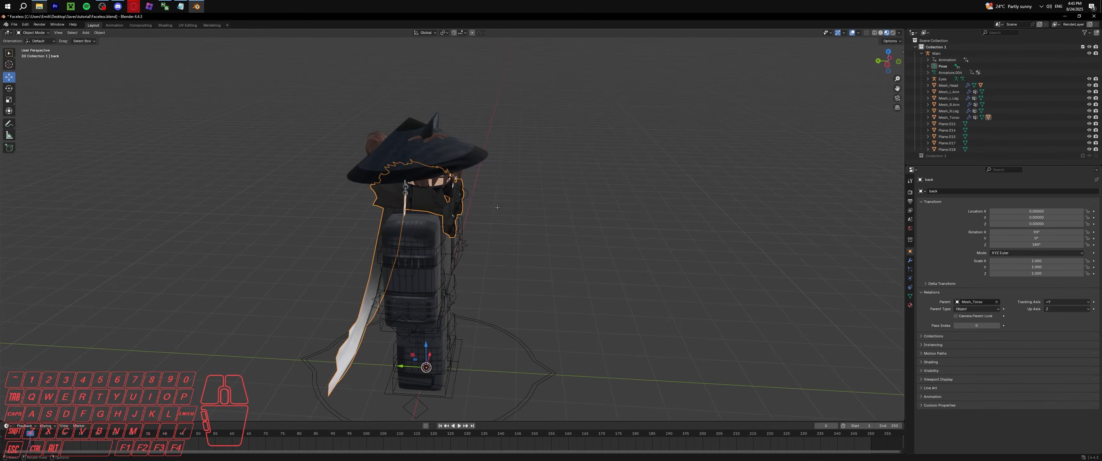
Select the Main rig and try rotating its torso bone with the Rotate tool, undoing the rotation.
{"action": "left_click", "coordinate": [471, 196]}
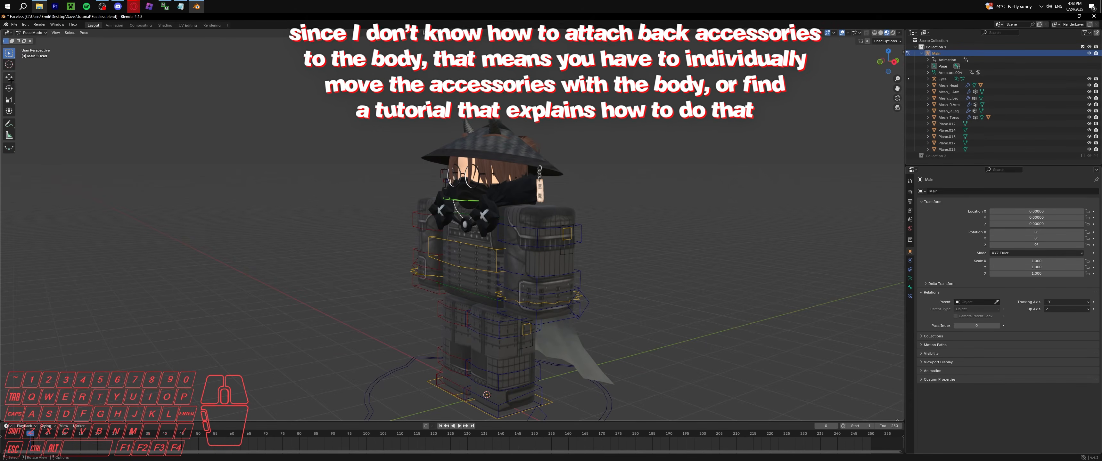
{"action": "left_click", "coordinate": [9, 89]}
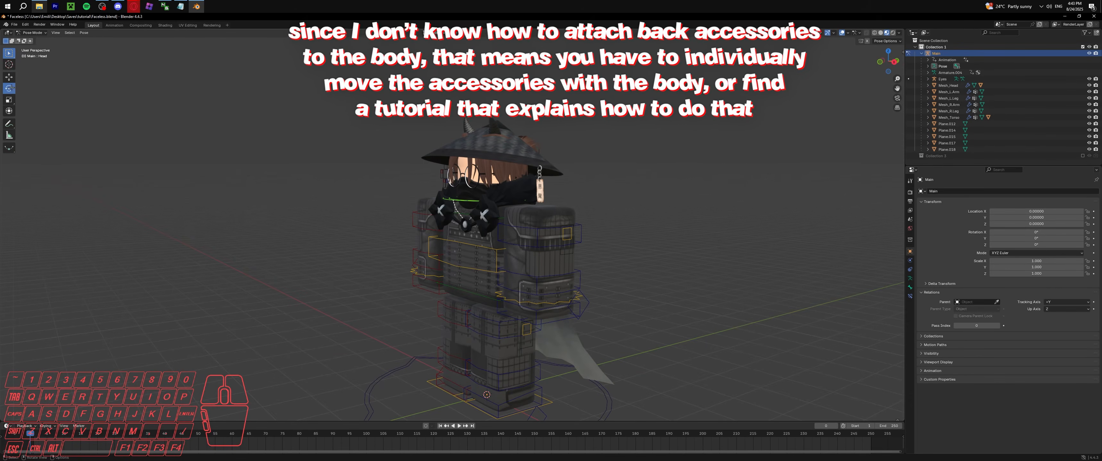
{"action": "left_click", "coordinate": [463, 288]}
{"action": "left_click_drag", "start_coordinate": [475, 281], "coordinate": [465, 209]}
{"action": "left_click", "coordinate": [468, 235]}
{"action": "key", "text": "ctrl+z"}
Try rotating the left upper arm and lower torso bones, undoing each rotation.
{"action": "middle_click_drag", "start_coordinate": [551, 208], "coordinate": [499, 222]}
{"action": "left_click", "coordinate": [499, 222]}
{"action": "mouse_move", "coordinate": [492, 221]}
{"action": "left_mouse_down"}
{"action": "mouse_move", "coordinate": [525, 221]}
{"action": "mouse_move", "coordinate": [526, 256]}
{"action": "mouse_move", "coordinate": [490, 257]}
{"action": "mouse_move", "coordinate": [496, 220]}
{"action": "left_mouse_up"}
{"action": "key", "text": "ctrl+z"}
{"action": "middle_click_drag", "start_coordinate": [496, 220], "coordinate": [548, 223]}
{"action": "left_click", "coordinate": [483, 278]}
{"action": "mouse_move", "coordinate": [484, 278]}
{"action": "middle_mouse_down"}
{"action": "mouse_move", "coordinate": [471, 275]}
{"action": "mouse_move", "coordinate": [480, 289]}
{"action": "middle_mouse_up"}
{"action": "left_click_drag", "start_coordinate": [481, 291], "coordinate": [483, 296]}
{"action": "key", "text": "ctrl+z"}
Try bending the left lower arm and left lower leg bones, and undo the rotations.
{"action": "middle_click_drag", "start_coordinate": [492, 287], "coordinate": [474, 284]}
{"action": "left_click", "coordinate": [502, 264]}
{"action": "left_click_drag", "start_coordinate": [482, 244], "coordinate": [497, 236]}
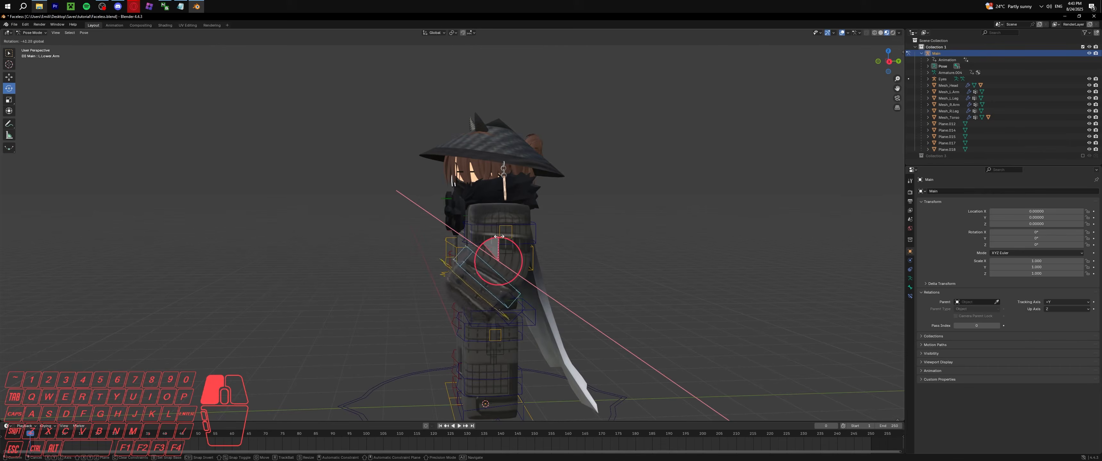
{"action": "left_click_drag", "start_coordinate": [509, 241], "coordinate": [509, 241]}
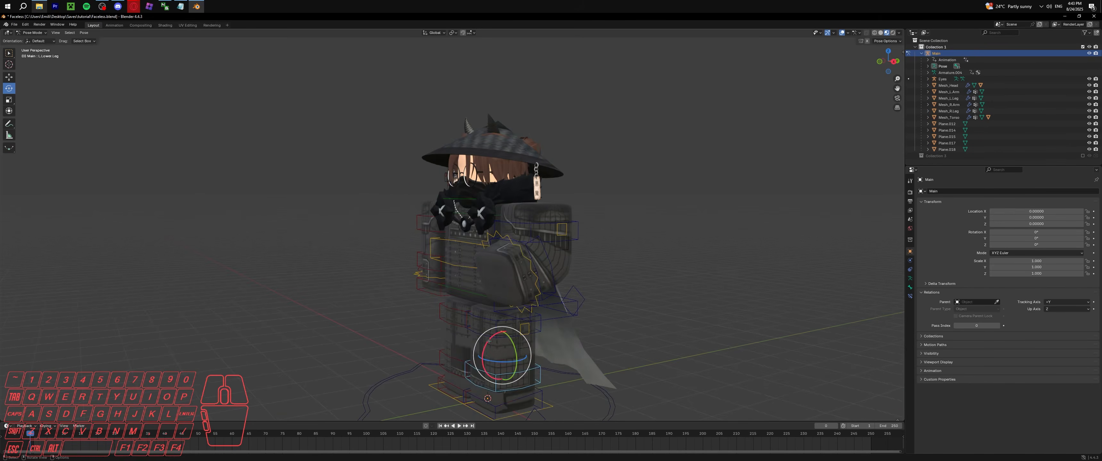
{"action": "left_click_drag", "start_coordinate": [499, 352], "coordinate": [493, 366]}
{"action": "key", "text": "ctrl+z"}
{"action": "key", "text": "ctrl+z"}
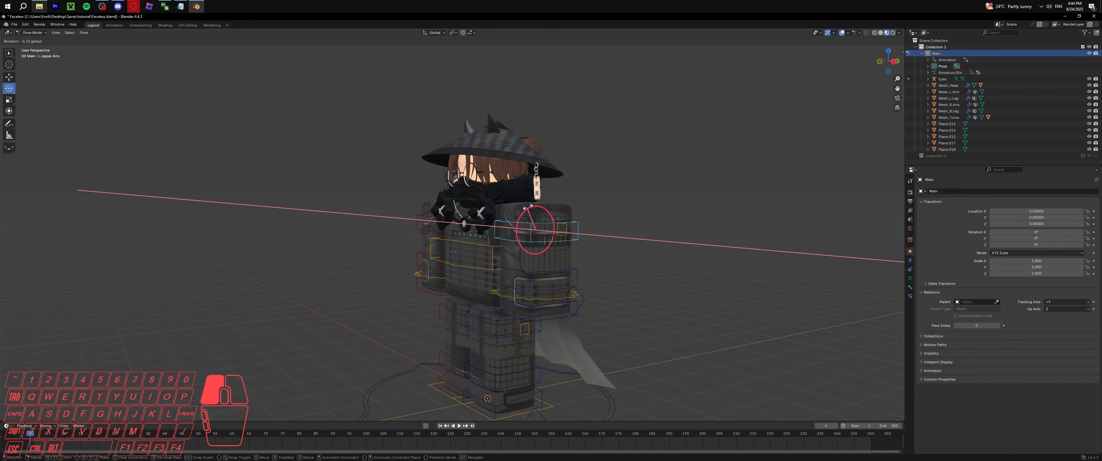
Try rotating the left upper arm bone and shifting it with the Move tool.
{"action": "left_click_drag", "start_coordinate": [574, 230], "coordinate": [88, 101]}
{"action": "left_click_drag", "start_coordinate": [566, 230], "coordinate": [596, 242]}
{"action": "middle_click_drag", "start_coordinate": [601, 240], "coordinate": [550, 223]}
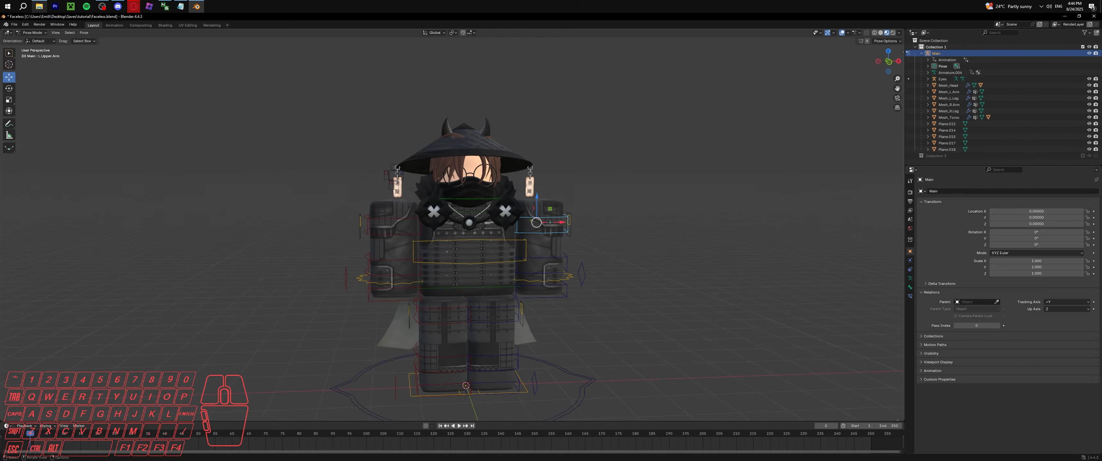
Try rotating the upper leg bones of the rig.
{"action": "left_click", "coordinate": [459, 299]}
{"action": "key", "text": "r"}
{"action": "middle_click_drag", "start_coordinate": [459, 300], "coordinate": [462, 296]}
{"action": "left_click_drag", "start_coordinate": [462, 296], "coordinate": [488, 299]}
{"action": "left_click", "coordinate": [484, 305]}
{"action": "middle_click_drag", "start_coordinate": [488, 299], "coordinate": [503, 220]}
Rotate the right upper arm bone so the character's right arm bends.
{"action": "left_click", "coordinate": [418, 214]}
{"action": "middle_click_drag", "start_coordinate": [418, 213], "coordinate": [434, 209]}
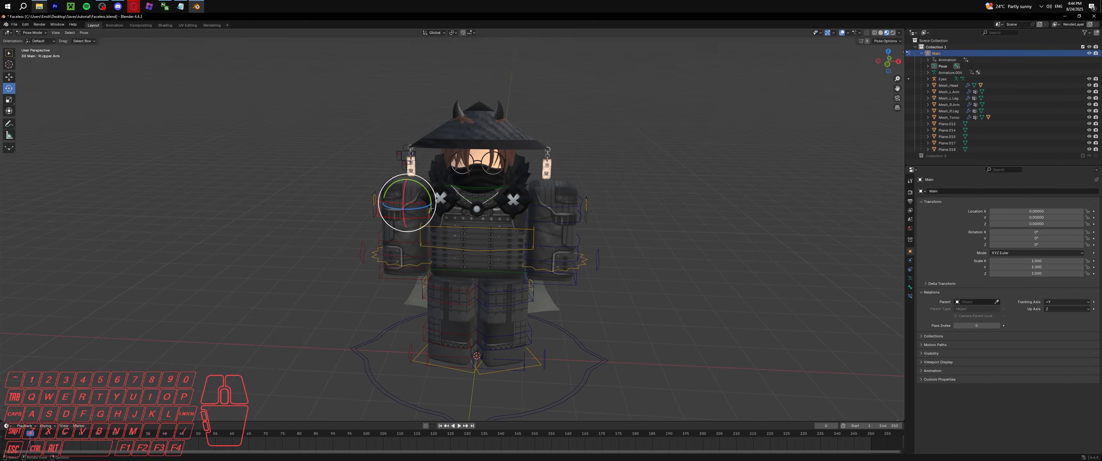
{"action": "left_click_drag", "start_coordinate": [426, 207], "coordinate": [390, 236]}
{"action": "left_click", "coordinate": [389, 242]}
{"action": "middle_click_drag", "start_coordinate": [392, 234], "coordinate": [573, 218]}
Try rotating the left upper arm bone from behind the character, and undo the rotation.
{"action": "left_click", "coordinate": [411, 208]}
{"action": "middle_click_drag", "start_coordinate": [417, 195], "coordinate": [422, 195]}
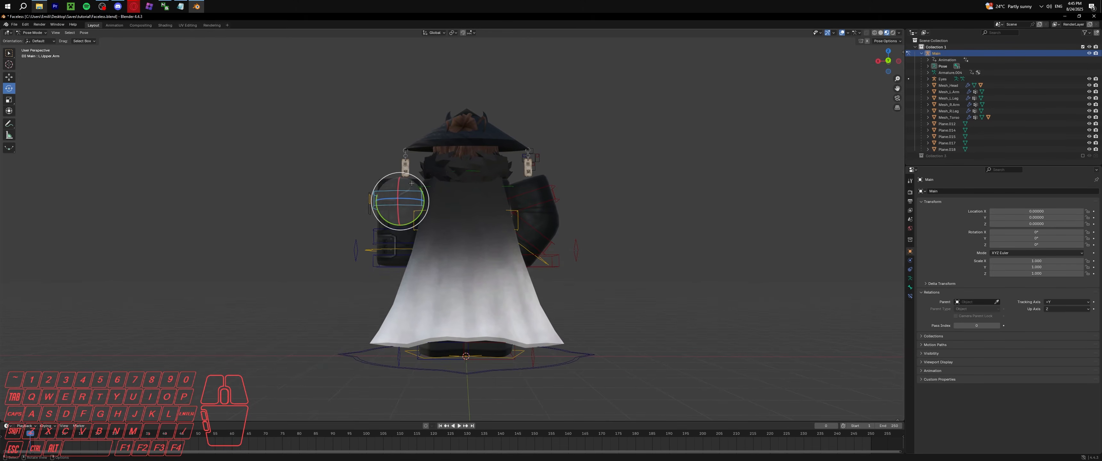
{"action": "left_click_drag", "start_coordinate": [418, 200], "coordinate": [420, 216]}
{"action": "key", "text": "ctrl+z"}
{"action": "middle_click_drag", "start_coordinate": [415, 215], "coordinate": [533, 208]}
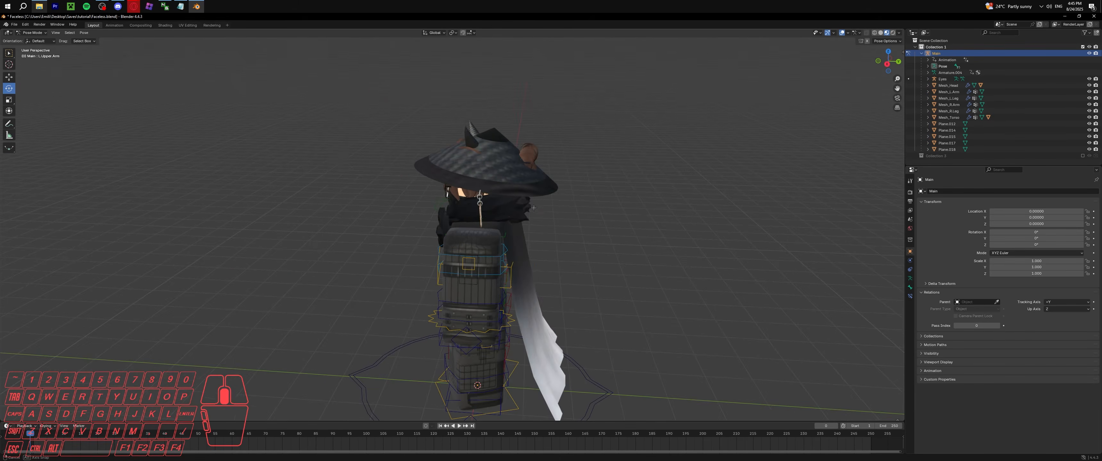
Switch the Main rig to Object Mode and return it to Pose Mode.
{"action": "left_click", "coordinate": [32, 33]}
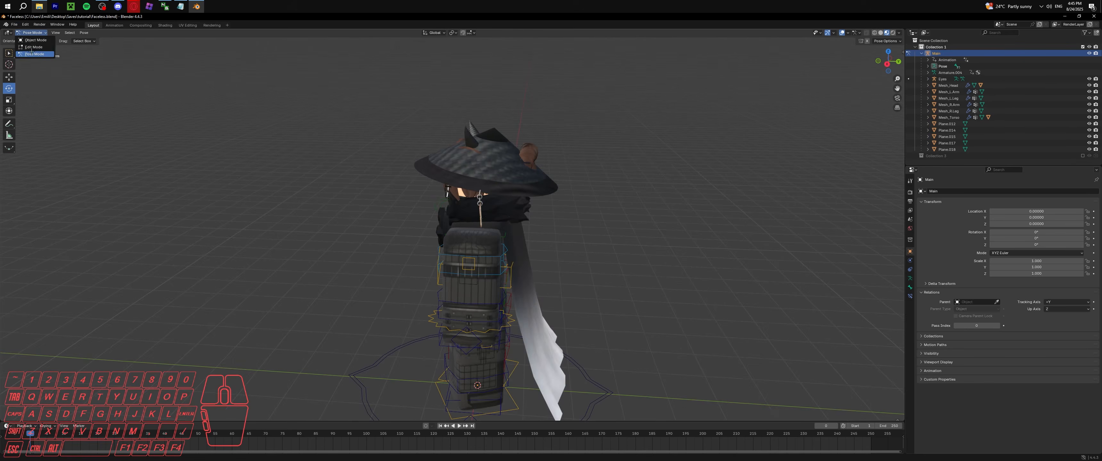
{"action": "left_click", "coordinate": [35, 40]}
{"action": "middle_click_drag", "start_coordinate": [300, 189], "coordinate": [418, 207]}
{"action": "left_click", "coordinate": [437, 208]}
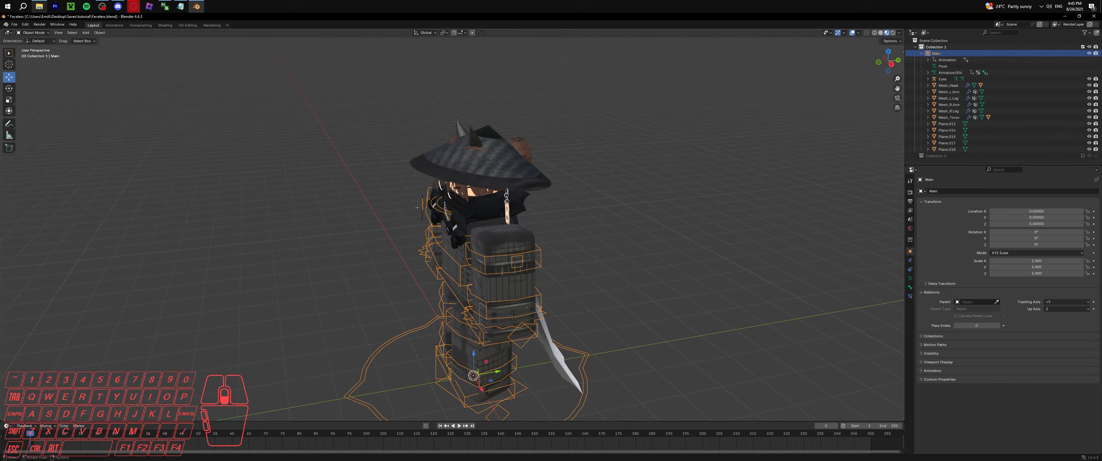
{"action": "left_click", "coordinate": [36, 33]}
{"action": "left_click", "coordinate": [36, 53]}
{"action": "middle_click_drag", "start_coordinate": [531, 219], "coordinate": [499, 234]}
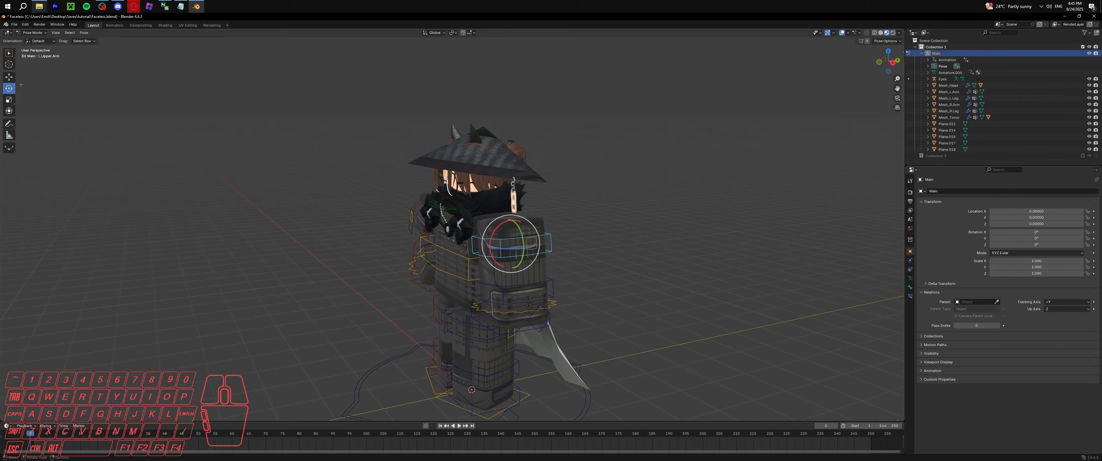
Try scaling the left upper arm bone with the Scale tool and cancel the change.
{"action": "left_click", "coordinate": [8, 77]}
{"action": "left_click", "coordinate": [9, 99]}
{"action": "left_click_drag", "start_coordinate": [512, 219], "coordinate": [519, 171]}
{"action": "right_click", "coordinate": [519, 171]}
{"action": "middle_click_drag", "start_coordinate": [519, 171], "coordinate": [493, 278]}
Try moving the left upper leg bone with the combined Transform tool, and select the right upper leg bone.
{"action": "key", "text": "shift+space"}
{"action": "key", "text": "t"}
{"action": "left_click", "coordinate": [493, 283]}
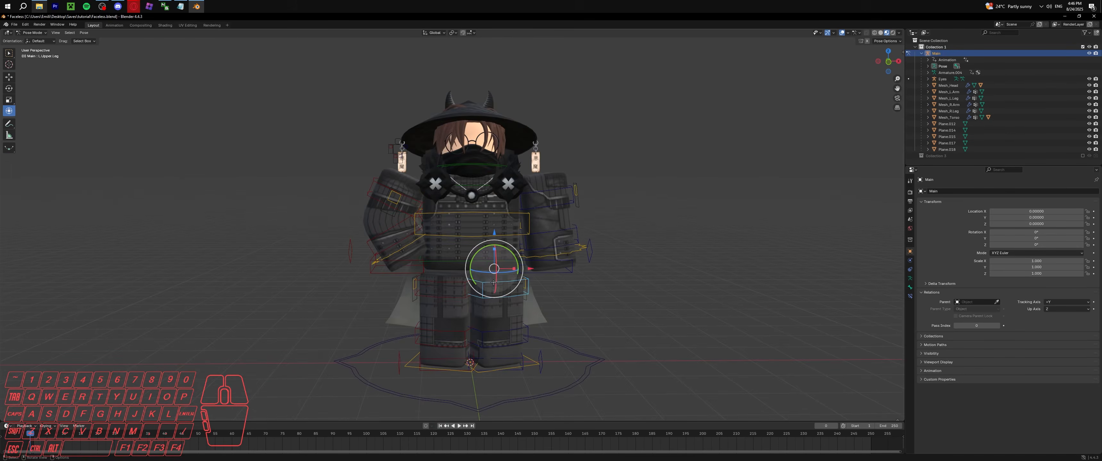
{"action": "left_click_drag", "start_coordinate": [534, 268], "coordinate": [477, 269]}
{"action": "left_click", "coordinate": [428, 270]}
{"action": "middle_click_drag", "start_coordinate": [477, 269], "coordinate": [624, 259]}
{"action": "scroll", "coordinate": [624, 259], "scroll_direction": "down", "scroll_amount": 2}
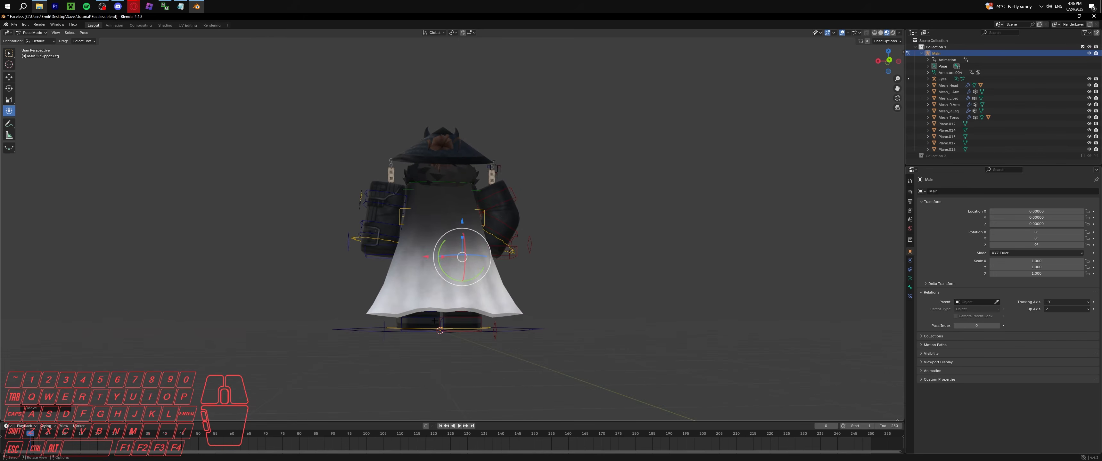
{"action": "middle_click_drag", "start_coordinate": [476, 287], "coordinate": [627, 250]}
{"action": "middle_click_drag", "start_coordinate": [577, 221], "coordinate": [364, 205]}
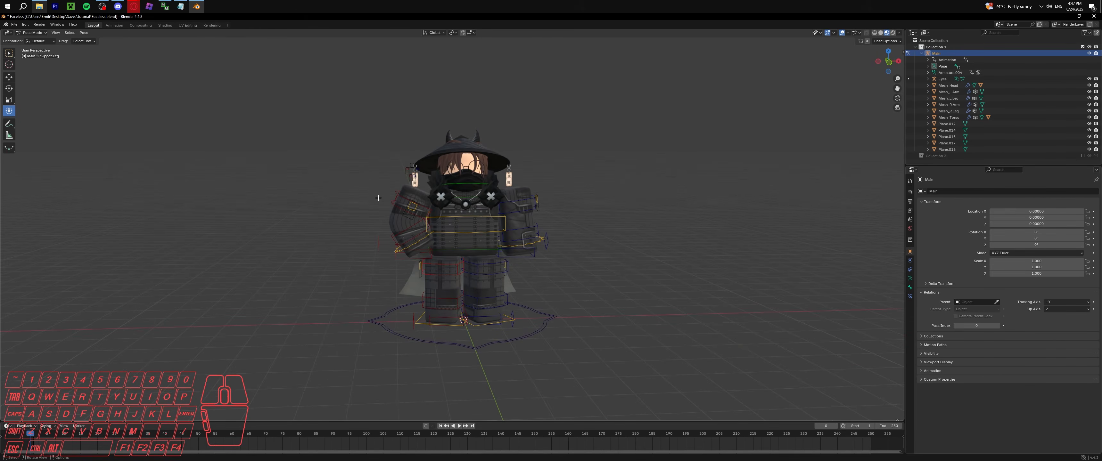
{"action": "middle_click_drag", "start_coordinate": [410, 190], "coordinate": [566, 186]}
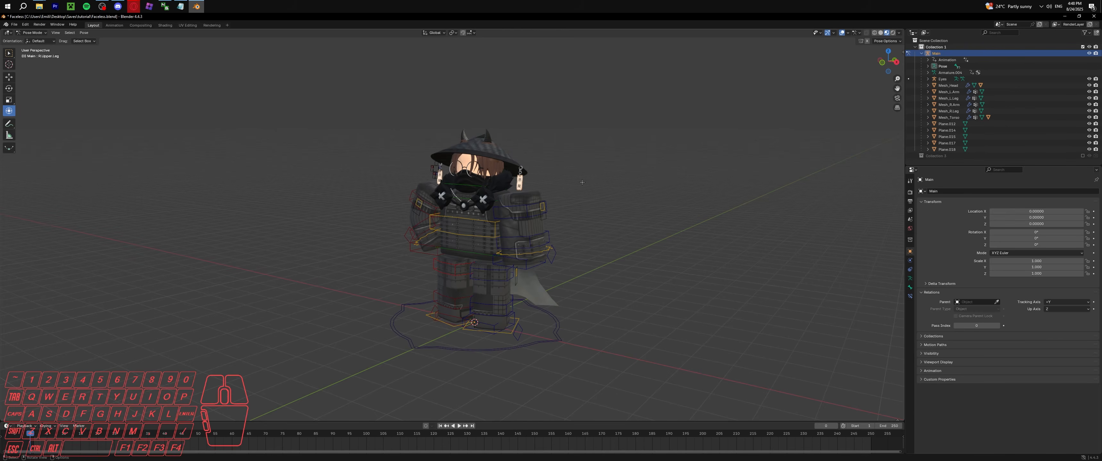
{"action": "middle_click_drag", "start_coordinate": [582, 182], "coordinate": [609, 181]}
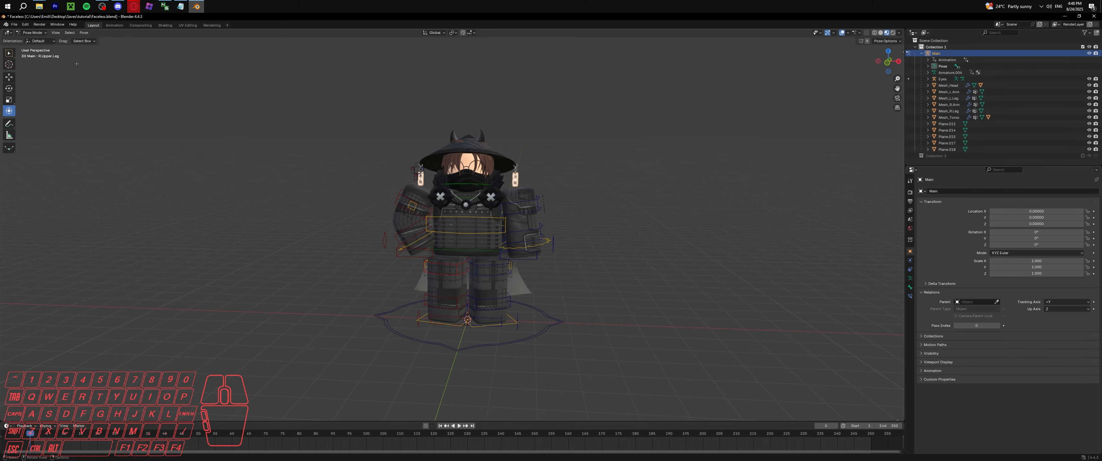
Import the katana FBX file from the katana folder and move the katana clear of the character's right side.
{"action": "left_click", "coordinate": [15, 24]}
{"action": "left_click", "coordinate": [15, 24]}
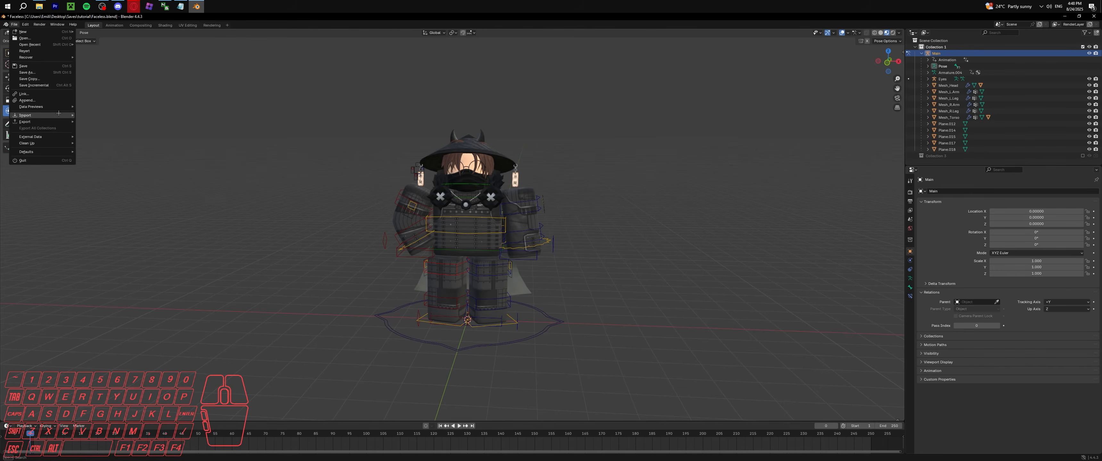
{"action": "mouse_move", "coordinate": [43, 115]}
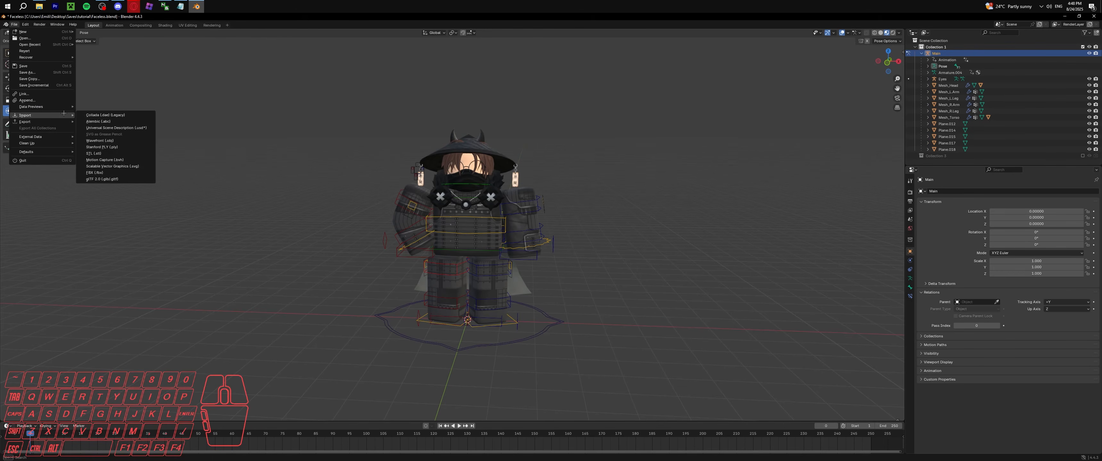
{"action": "left_click", "coordinate": [130, 173]}
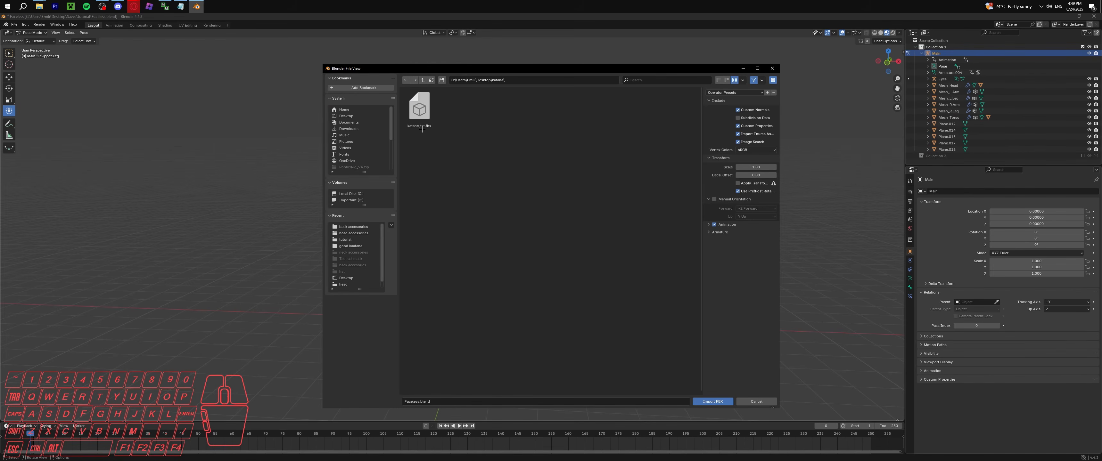
{"action": "double_click", "coordinate": [420, 124]}
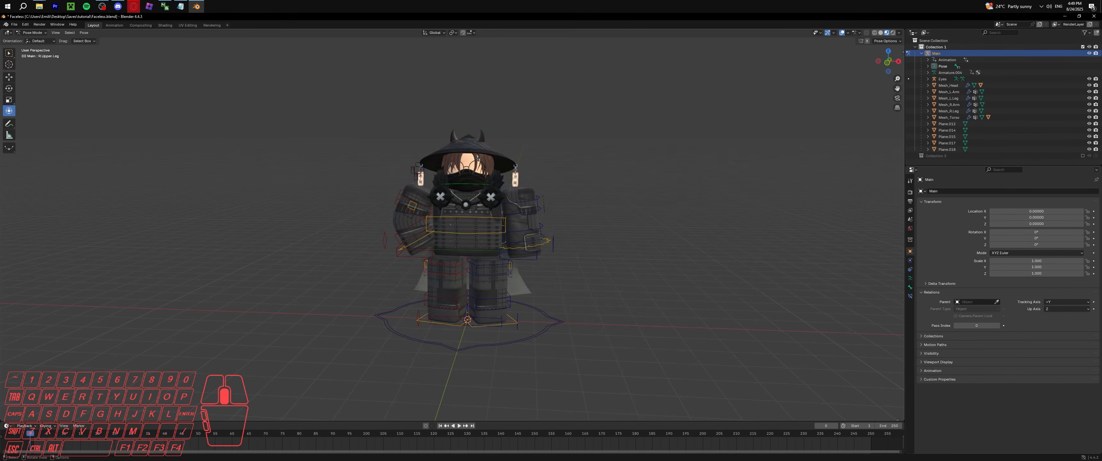
{"action": "mouse_move", "coordinate": [516, 210]}
{"action": "middle_mouse_down"}
{"action": "mouse_move", "coordinate": [550, 214]}
{"action": "mouse_move", "coordinate": [497, 218]}
{"action": "middle_mouse_up"}
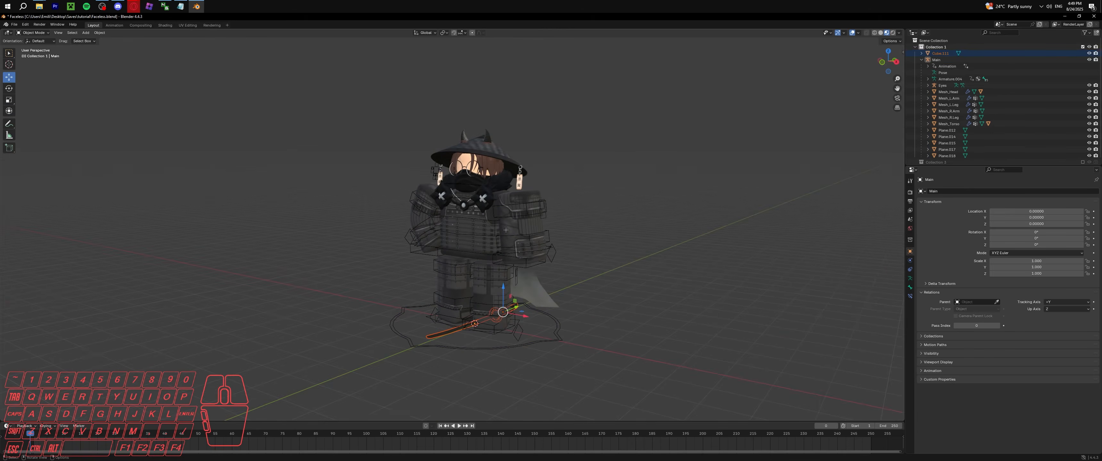
{"action": "middle_click_drag", "start_coordinate": [518, 319], "coordinate": [364, 236]}
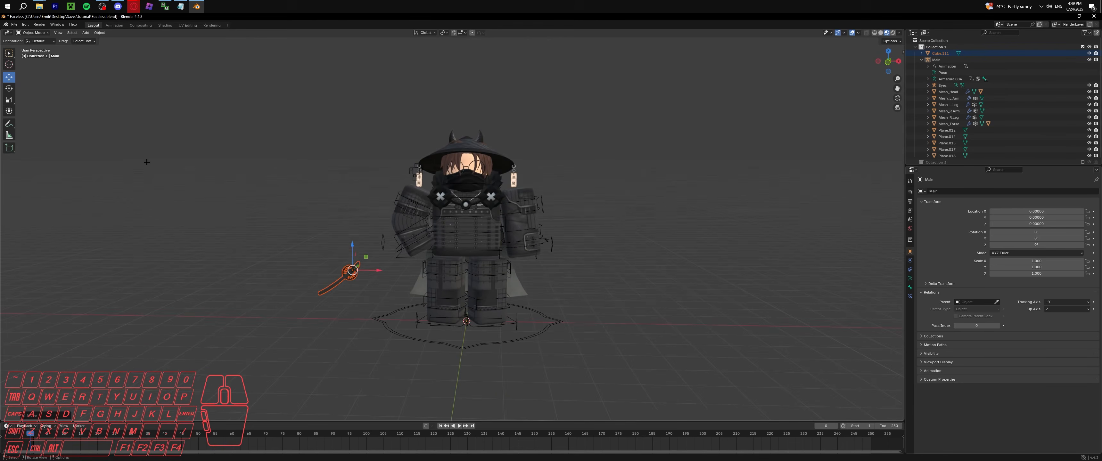
Try adjusting the katana with the Scale tool, and undo the last two changes.
{"action": "key", "text": "shift+space"}
{"action": "key", "text": "s"}
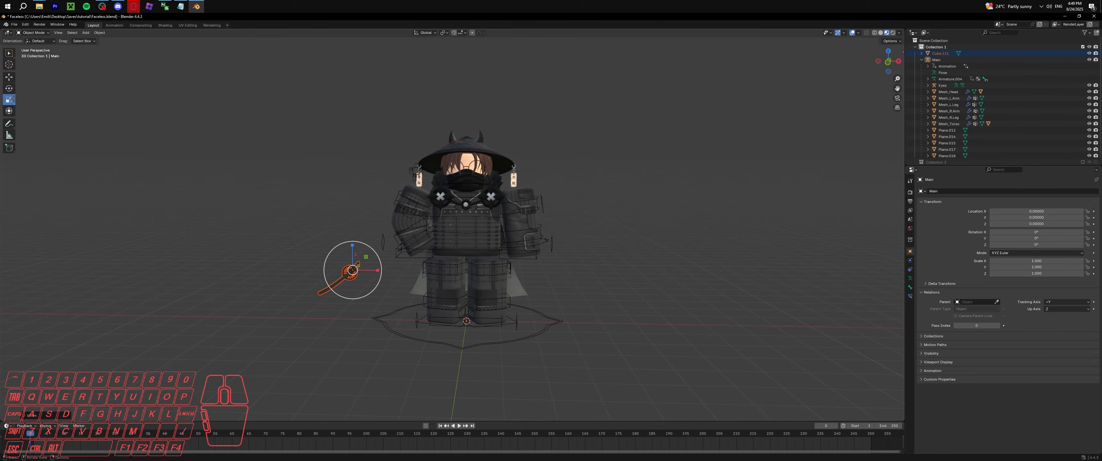
{"action": "middle_click_drag", "start_coordinate": [408, 220], "coordinate": [443, 261]}
{"action": "left_click_drag", "start_coordinate": [443, 264], "coordinate": [444, 256]}
{"action": "middle_click_drag", "start_coordinate": [444, 257], "coordinate": [492, 295]}
{"action": "left_click_drag", "start_coordinate": [510, 292], "coordinate": [485, 306]}
{"action": "middle_click_drag", "start_coordinate": [484, 306], "coordinate": [512, 305]}
{"action": "key", "text": "ctrl+z"}
{"action": "key", "text": "ctrl+z"}
Adjust the katana and position it at the character's waist so it extends out behind the body.
{"action": "mouse_move", "coordinate": [516, 276]}
{"action": "left_mouse_down"}
{"action": "mouse_move", "coordinate": [475, 275]}
{"action": "mouse_move", "coordinate": [537, 274]}
{"action": "left_mouse_up"}
{"action": "middle_click_drag", "start_coordinate": [537, 274], "coordinate": [562, 254]}
{"action": "left_click_drag", "start_coordinate": [562, 254], "coordinate": [567, 252]}
{"action": "left_click_drag", "start_coordinate": [652, 207], "coordinate": [675, 196]}
{"action": "middle_click_drag", "start_coordinate": [647, 204], "coordinate": [99, 135]}
{"action": "left_click", "coordinate": [9, 78]}
{"action": "middle_click_drag", "start_coordinate": [364, 214], "coordinate": [291, 224]}
{"action": "left_click_drag", "start_coordinate": [387, 263], "coordinate": [451, 259]}
{"action": "scroll", "coordinate": [447, 257], "scroll_direction": "up", "scroll_amount": 5}
{"action": "middle_click_drag", "start_coordinate": [432, 249], "coordinate": [565, 220]}
{"action": "scroll", "coordinate": [556, 227], "scroll_direction": "up", "scroll_amount": 6}
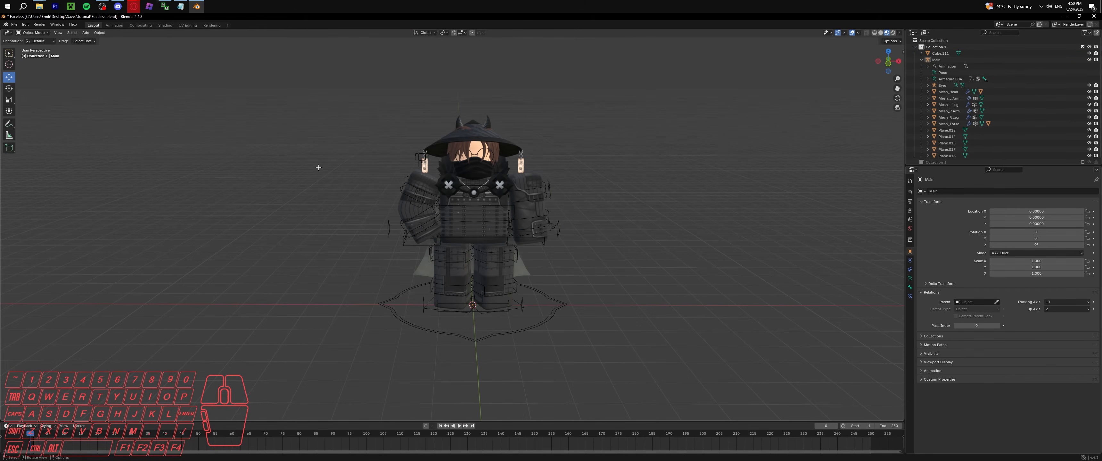
Add a Sun light in Object Mode and move it up beside the character's left side.
{"action": "left_click", "coordinate": [29, 33]}
{"action": "left_click", "coordinate": [37, 41]}
{"action": "left_click", "coordinate": [85, 33]}
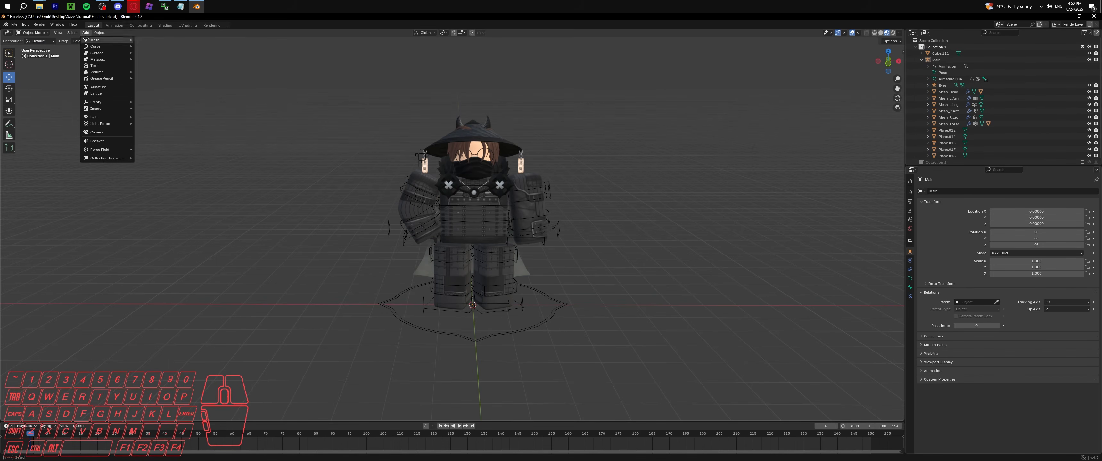
{"action": "mouse_move", "coordinate": [96, 117]}
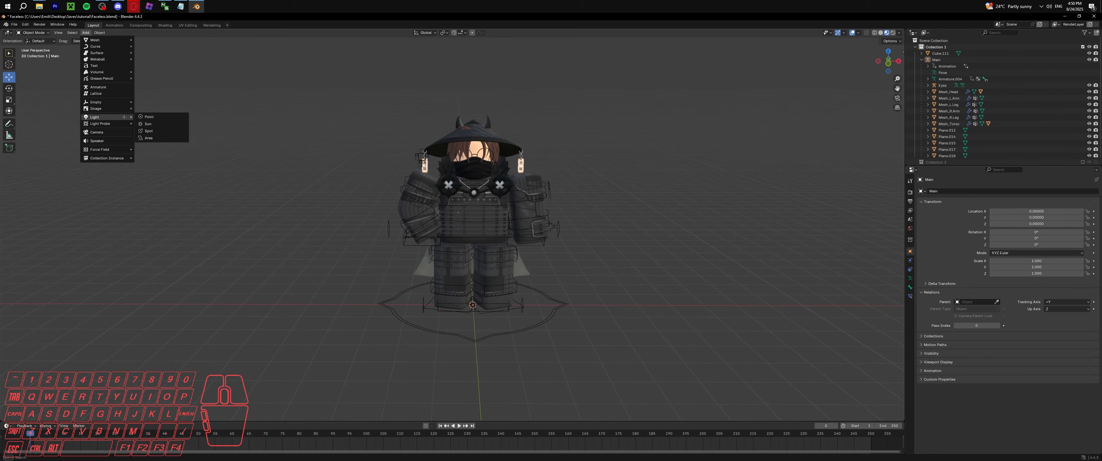
{"action": "left_click", "coordinate": [157, 125]}
{"action": "left_click_drag", "start_coordinate": [498, 305], "coordinate": [633, 119]}
{"action": "middle_click_drag", "start_coordinate": [563, 146], "coordinate": [556, 146]}
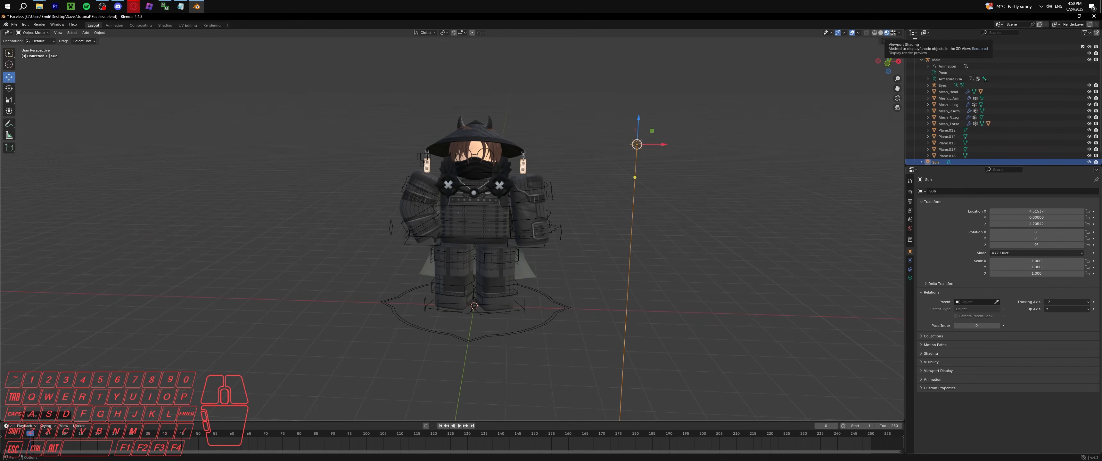
Switch the viewport to rendered shading to preview the lighting on the character.
{"action": "left_click", "coordinate": [893, 33]}
{"action": "middle_click_drag", "start_coordinate": [735, 104], "coordinate": [556, 102]}
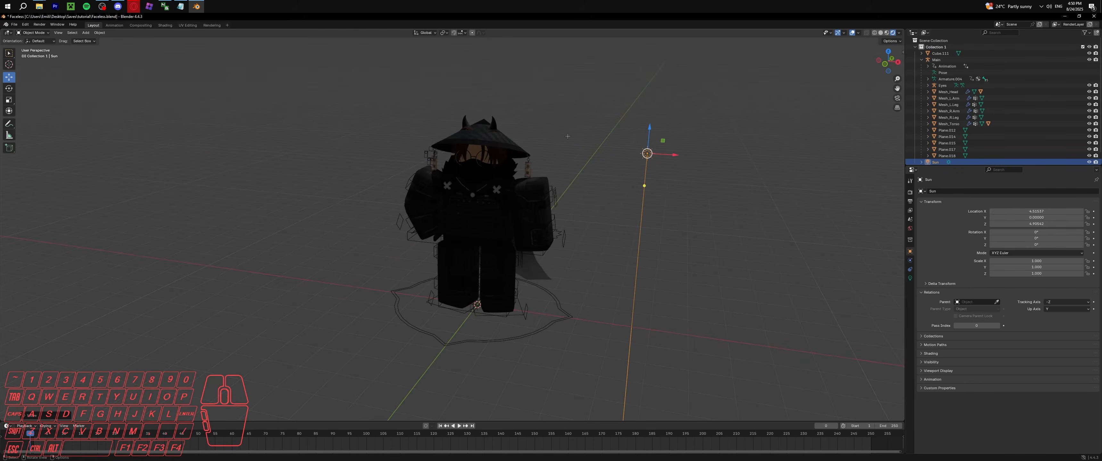
{"action": "middle_click_drag", "start_coordinate": [568, 135], "coordinate": [642, 132]}
Select the Sun light and set its strength to 5.
{"action": "left_click", "coordinate": [686, 129]}
{"action": "left_click", "coordinate": [640, 147]}
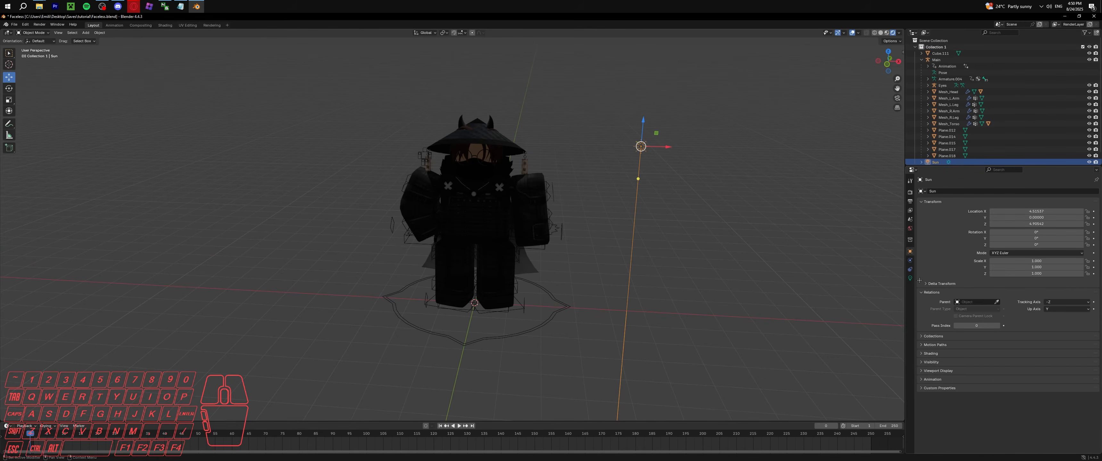
{"action": "left_click", "coordinate": [910, 278]}
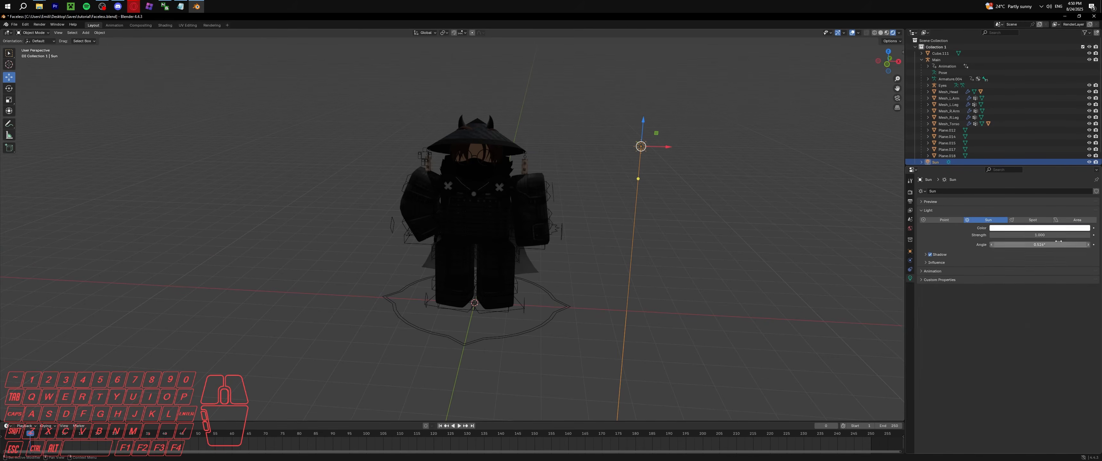
{"action": "double_click", "coordinate": [993, 235]}
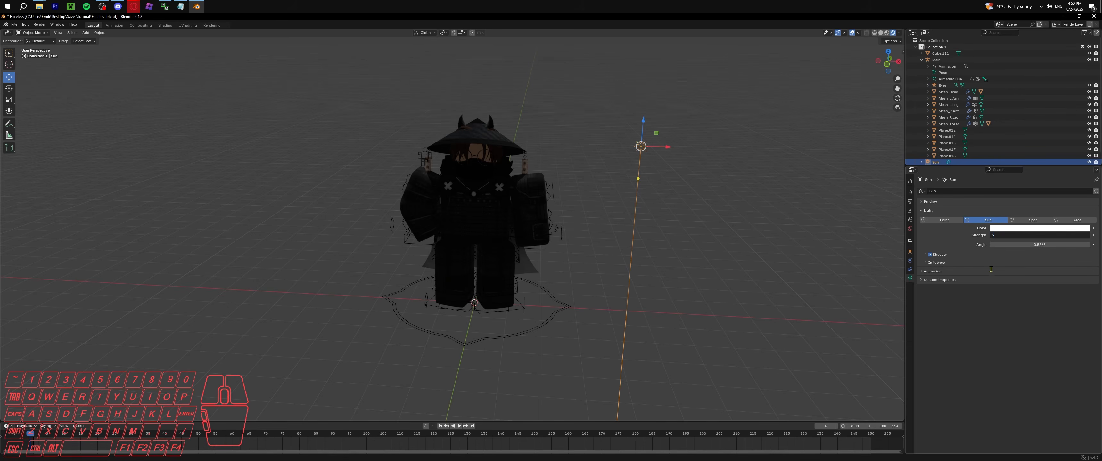
{"action": "type", "text": "5"}
{"action": "key", "text": "Return"}
Try rotating the Sun light in several directions with the Rotate tool, undoing the rotations.
{"action": "middle_click_drag", "start_coordinate": [727, 223], "coordinate": [506, 132]}
{"action": "left_click", "coordinate": [11, 89]}
{"action": "key", "text": "ctrl+z"}
{"action": "left_click_drag", "start_coordinate": [299, 135], "coordinate": [269, 119]}
{"action": "middle_click_drag", "start_coordinate": [405, 133], "coordinate": [373, 134]}
{"action": "left_click_drag", "start_coordinate": [274, 142], "coordinate": [280, 119]}
{"action": "middle_click_drag", "start_coordinate": [341, 70], "coordinate": [309, 111]}
{"action": "mouse_move", "coordinate": [311, 116]}
{"action": "left_mouse_down"}
{"action": "mouse_move", "coordinate": [274, 98]}
{"action": "mouse_move", "coordinate": [301, 74]}
{"action": "mouse_move", "coordinate": [332, 92]}
{"action": "mouse_move", "coordinate": [325, 126]}
{"action": "mouse_move", "coordinate": [292, 117]}
{"action": "left_mouse_up"}
{"action": "key", "text": "ctrl+z"}
{"action": "middle_click_drag", "start_coordinate": [327, 133], "coordinate": [461, 110]}
{"action": "key", "text": "ctrl+z"}
{"action": "key", "text": "ctrl+z"}
{"action": "key", "text": "ctrl+z"}
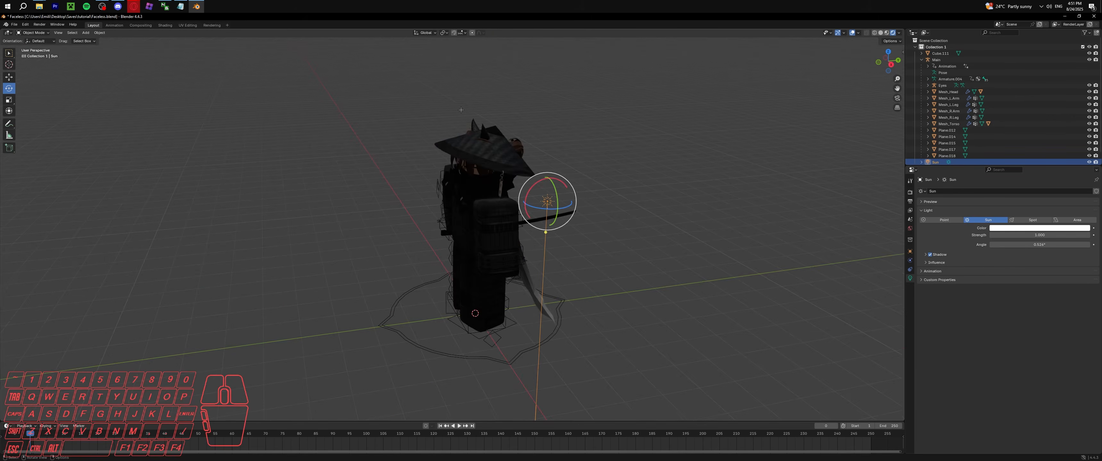
Set the Sun light's angle to 180°.
{"action": "left_click_drag", "start_coordinate": [989, 245], "coordinate": [1048, 245]}
{"action": "middle_click_drag", "start_coordinate": [434, 173], "coordinate": [356, 157]}
{"action": "middle_click_drag", "start_coordinate": [466, 175], "coordinate": [418, 179]}
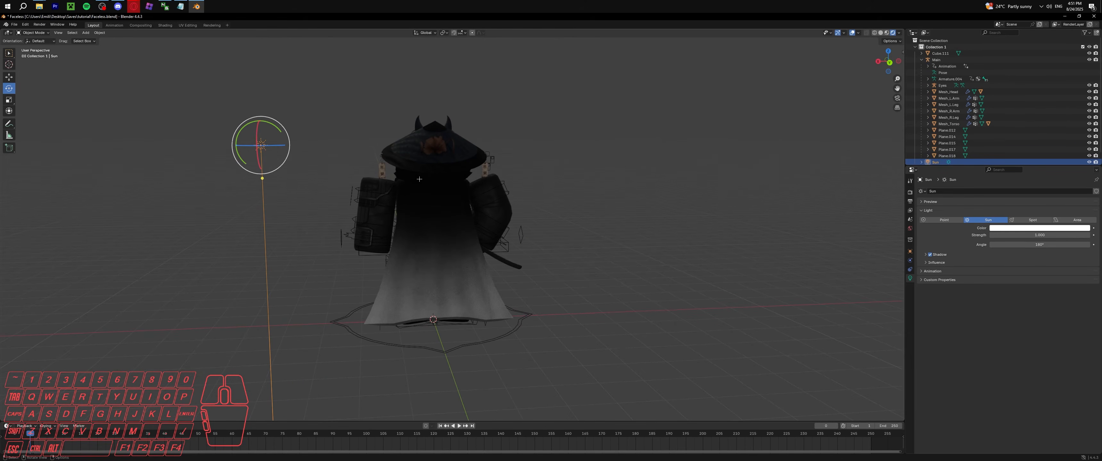
Add a Point light and move it up beside the character's left shoulder.
{"action": "left_click", "coordinate": [86, 33]}
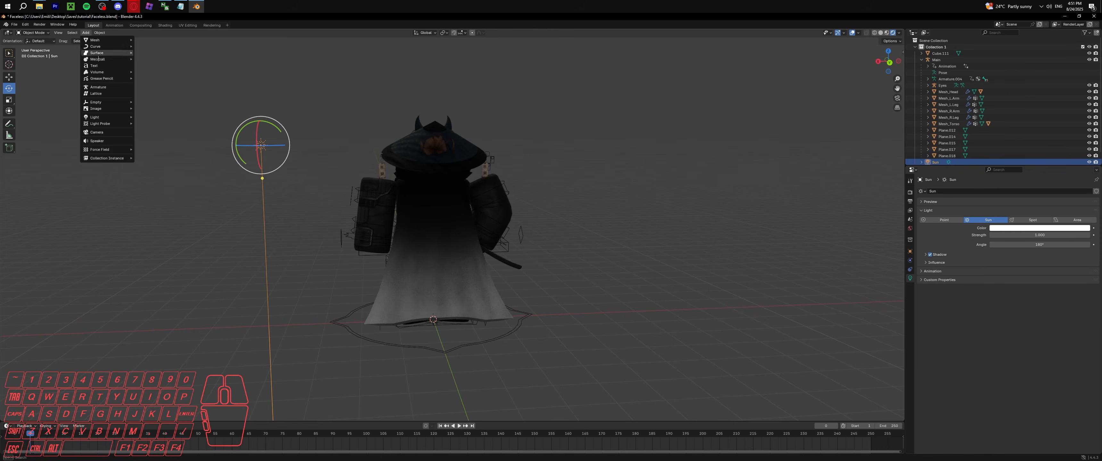
{"action": "mouse_move", "coordinate": [107, 117]}
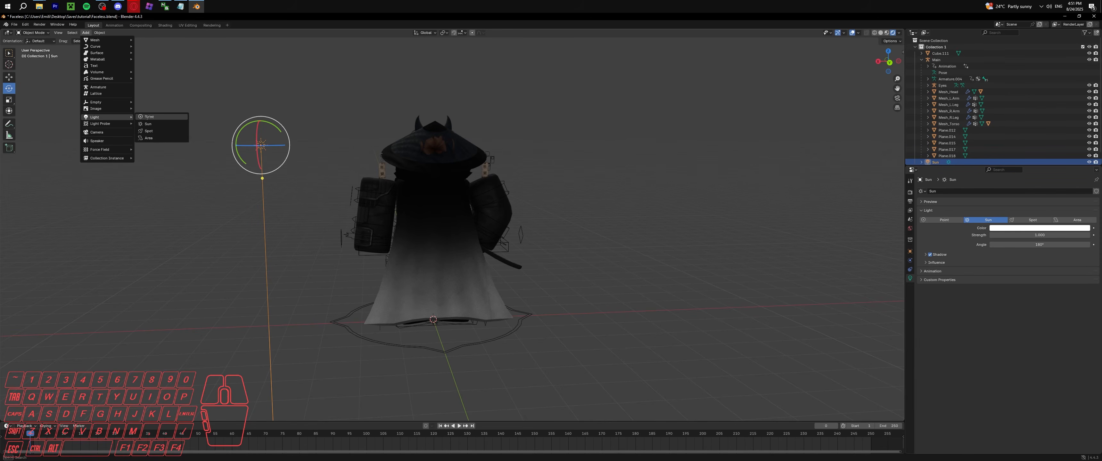
{"action": "left_click", "coordinate": [148, 117]}
{"action": "left_click", "coordinate": [9, 77]}
{"action": "left_click_drag", "start_coordinate": [419, 325], "coordinate": [326, 159]}
{"action": "middle_click_drag", "start_coordinate": [339, 166], "coordinate": [330, 150]}
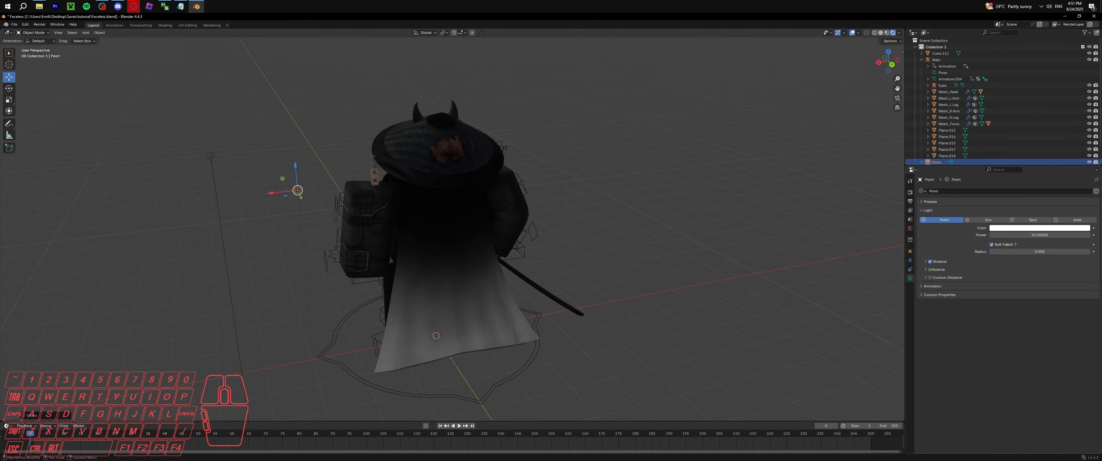
Set the Point light's power to 1000.
{"action": "left_click", "coordinate": [1039, 235]}
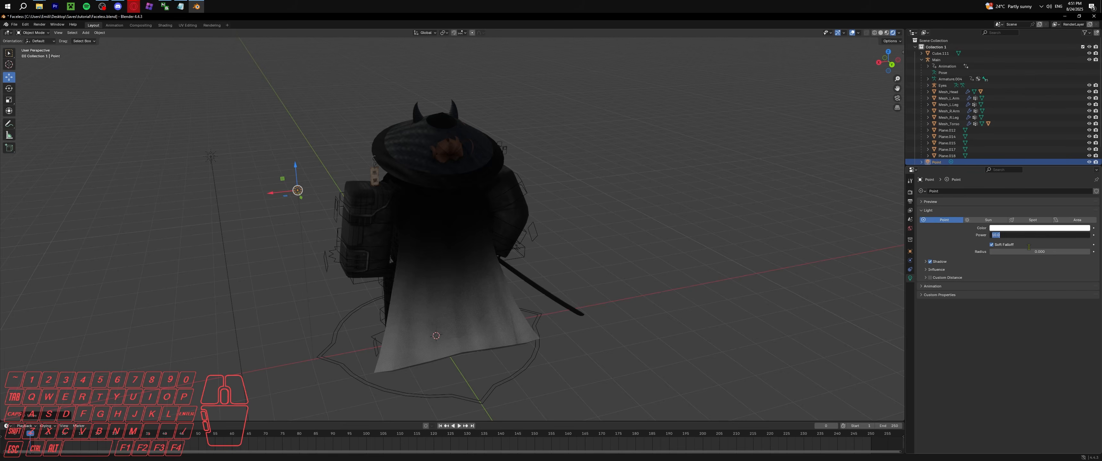
{"action": "type", "text": "1000"}
{"action": "key", "text": "Return"}
{"action": "middle_click_drag", "start_coordinate": [729, 213], "coordinate": [812, 208]}
Set the Point light's power to 100.
{"action": "left_click", "coordinate": [1002, 230]}
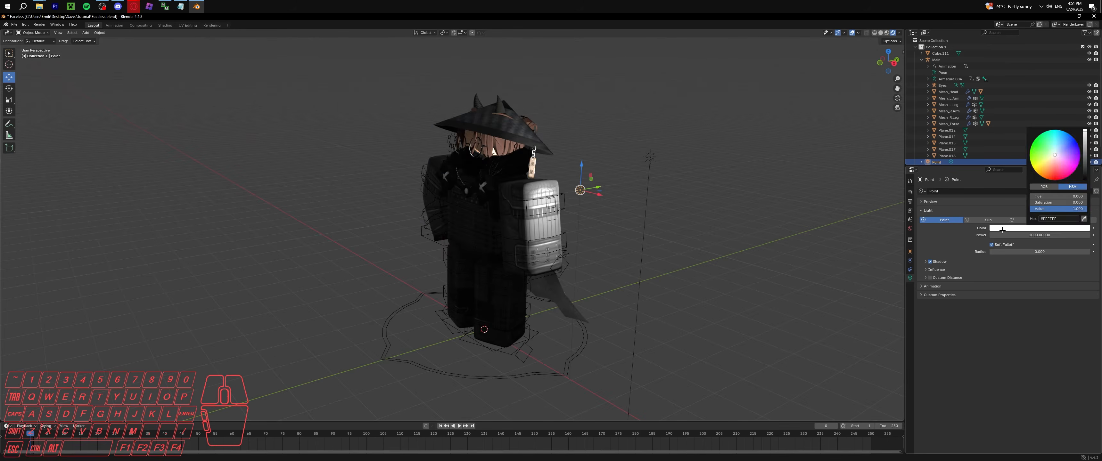
{"action": "type", "text": "100"}
{"action": "key", "text": "Return"}
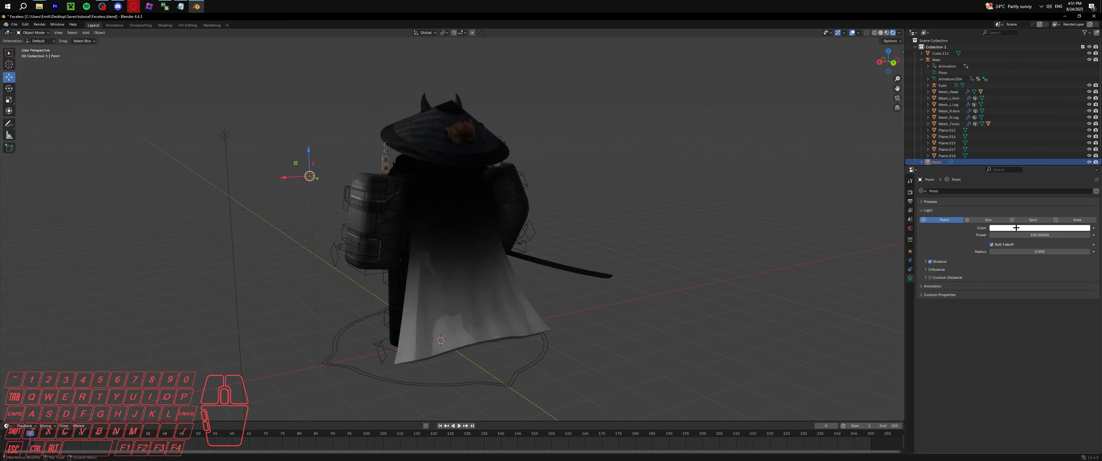
Set the Point light's colour to blue and view the character from behind.
{"action": "left_click", "coordinate": [1040, 228]}
{"action": "left_click", "coordinate": [1077, 142]}
{"action": "middle_click_drag", "start_coordinate": [852, 171], "coordinate": [728, 176]}
{"action": "left_click", "coordinate": [359, 160]}
{"action": "middle_click_drag", "start_coordinate": [359, 161], "coordinate": [399, 161], "text": "shift"}
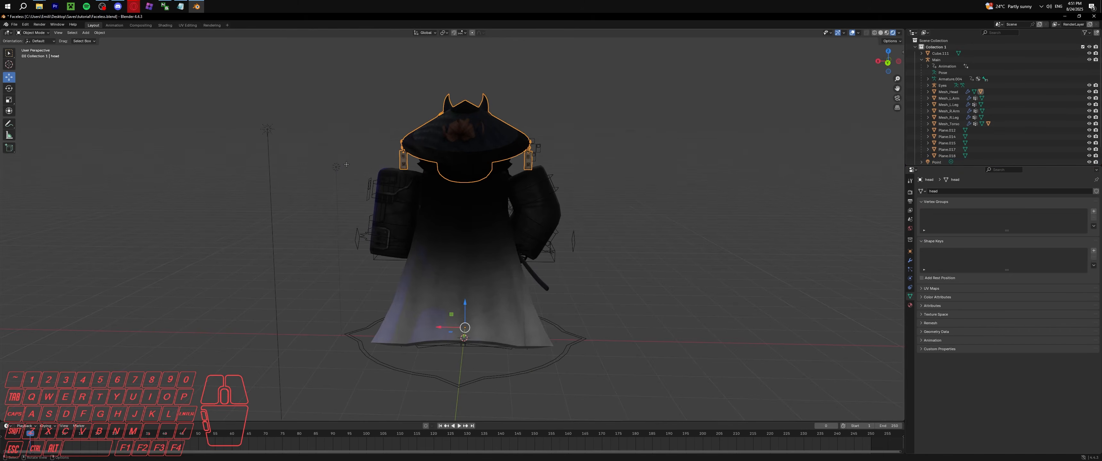
Duplicate the Point light and move the copy to the opposite side of the character.
{"action": "left_click", "coordinate": [337, 167]}
{"action": "key", "text": "ctrl+c"}
{"action": "key", "text": "ctrl+v"}
{"action": "left_click_drag", "start_coordinate": [313, 168], "coordinate": [602, 177]}
{"action": "middle_click_drag", "start_coordinate": [601, 178], "coordinate": [574, 180]}
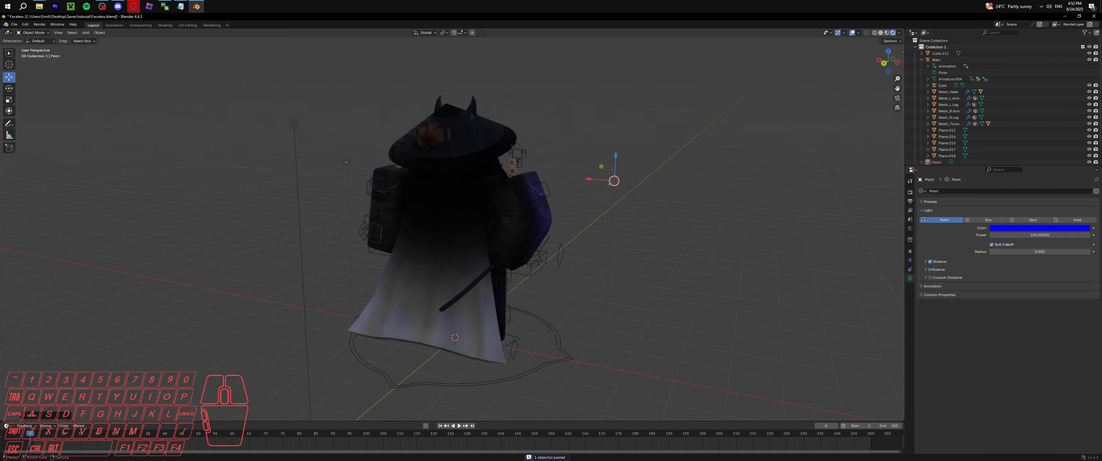
Give one of the two Point lights a different colour and check the lighting from the front.
{"action": "left_click", "coordinate": [1047, 231]}
{"action": "middle_click_drag", "start_coordinate": [614, 182], "coordinate": [766, 231]}
{"action": "left_click", "coordinate": [620, 166]}
{"action": "middle_click_drag", "start_coordinate": [620, 166], "coordinate": [548, 180]}
Delete both Point lights.
{"action": "left_click", "coordinate": [283, 168]}
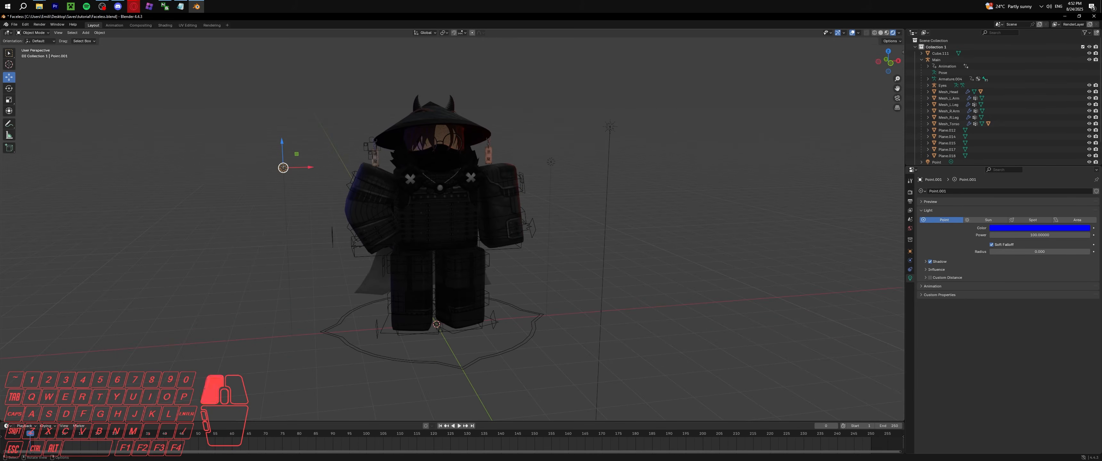
{"action": "left_click", "coordinate": [551, 162]}
{"action": "key", "text": "Delete"}
{"action": "middle_click_drag", "start_coordinate": [551, 162], "coordinate": [523, 163]}
Set the Sun light's angle to 100°.
{"action": "left_click", "coordinate": [643, 134]}
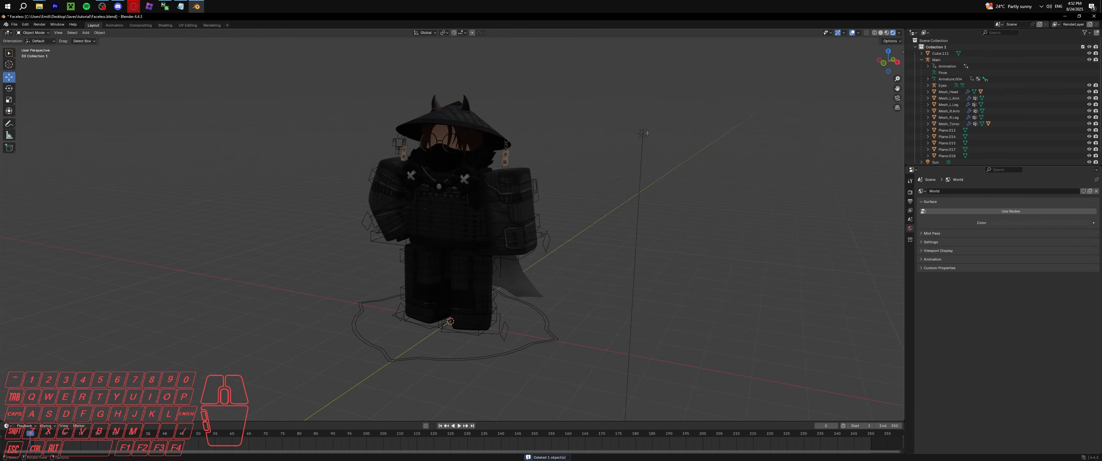
{"action": "left_click_drag", "start_coordinate": [1040, 245], "coordinate": [1057, 244]}
{"action": "middle_click_drag", "start_coordinate": [672, 194], "coordinate": [719, 199]}
{"action": "left_click", "coordinate": [1040, 245]}
{"action": "type", "text": "100"}
{"action": "key", "text": "Return"}
Set the Sun light's strength to 5.
{"action": "middle_click_drag", "start_coordinate": [599, 154], "coordinate": [422, 131]}
{"action": "left_click", "coordinate": [1016, 233]}
{"action": "type", "text": "5"}
{"action": "key", "text": "Return"}
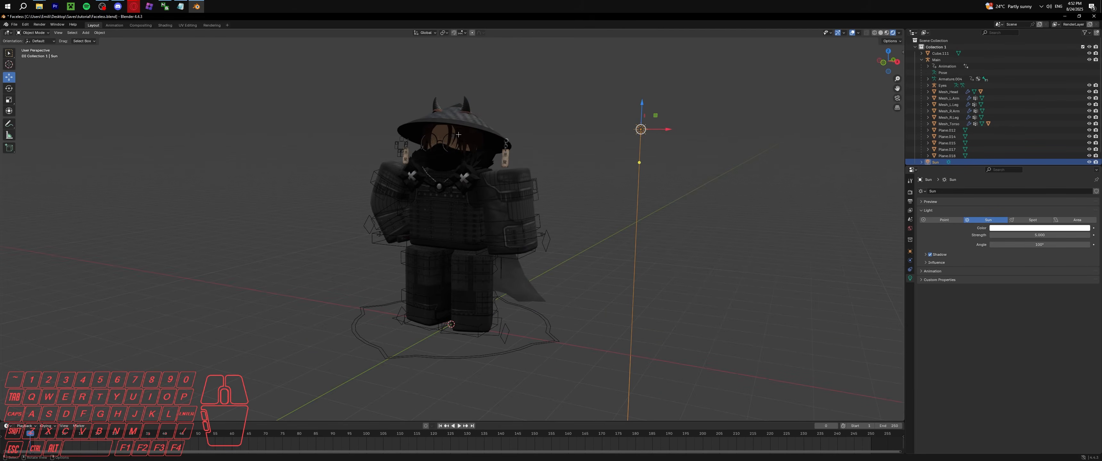
Try rotating the Sun light to aim at the character, undo the rotation, and return its angle to 180°.
{"action": "left_click", "coordinate": [9, 88]}
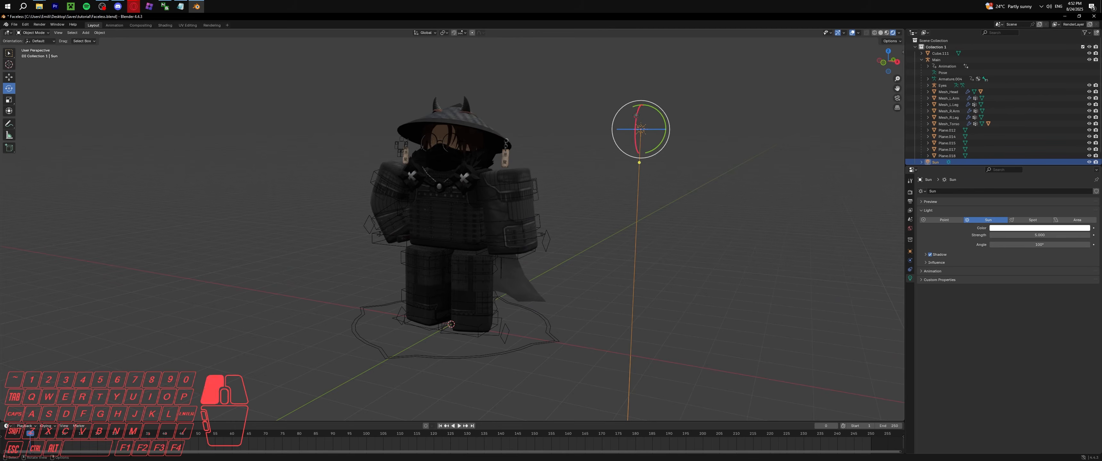
{"action": "middle_click_drag", "start_coordinate": [642, 129], "coordinate": [610, 124]}
{"action": "left_click_drag", "start_coordinate": [1022, 246], "coordinate": [984, 246]}
{"action": "key", "text": "ctrl+z"}
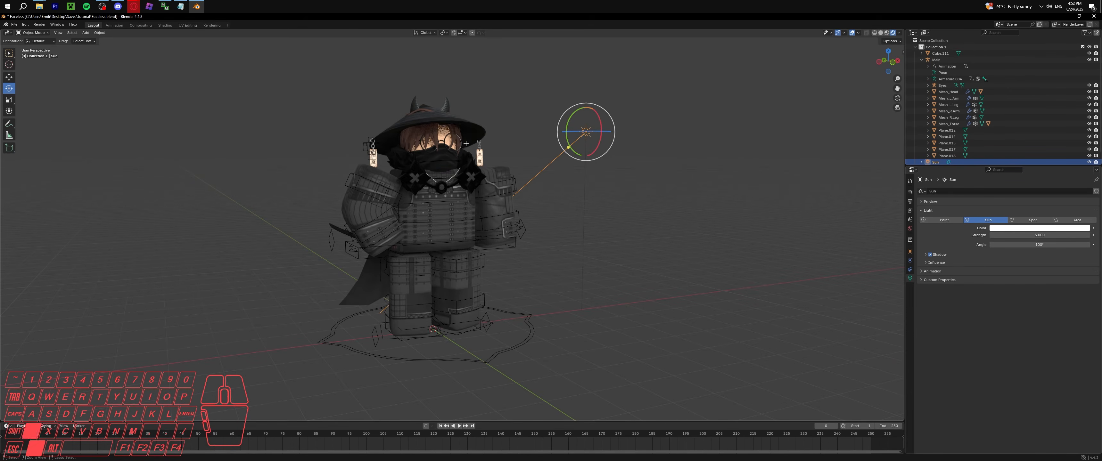
{"action": "key", "text": "ctrl+z"}
{"action": "middle_click_drag", "start_coordinate": [888, 199], "coordinate": [868, 208]}
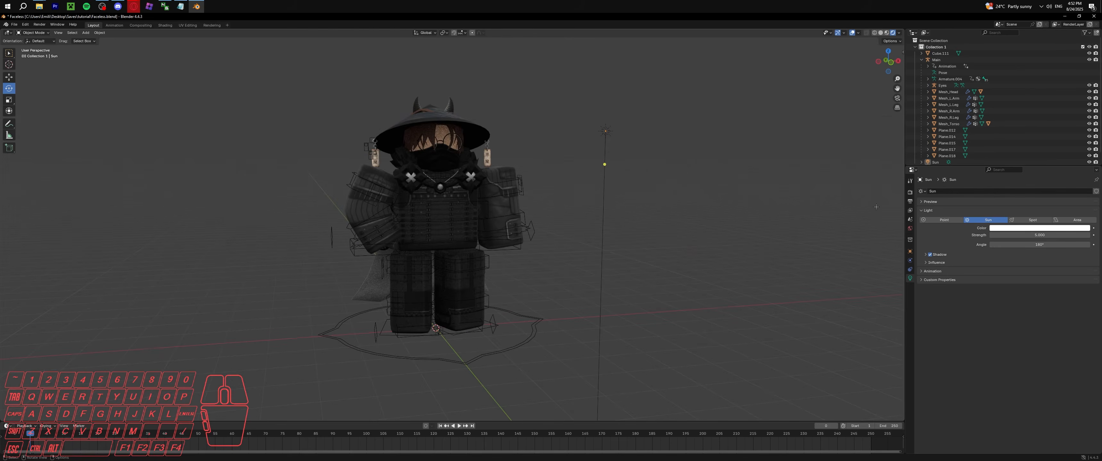
Enable raytracing and a transparent film background in the render settings.
{"action": "left_click", "coordinate": [911, 192]}
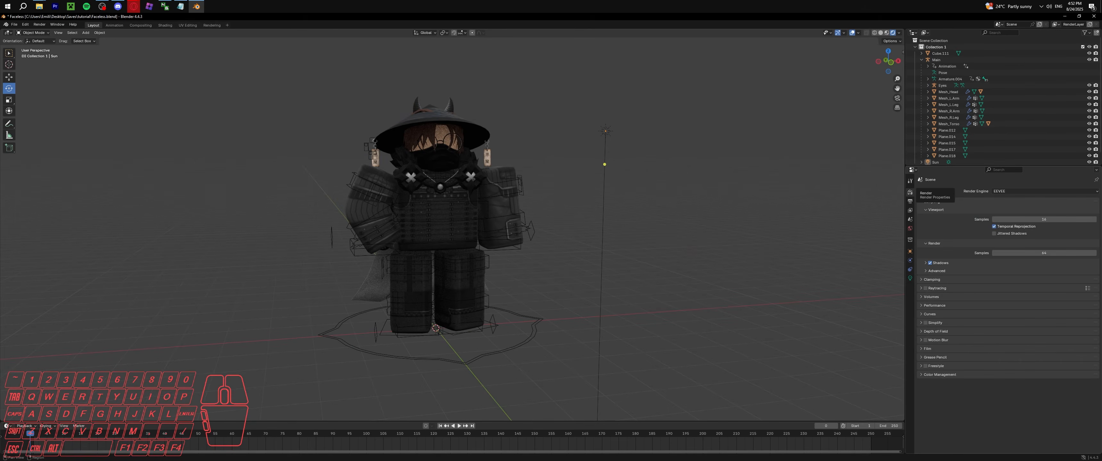
{"action": "middle_click_drag", "start_coordinate": [642, 232], "coordinate": [626, 234]}
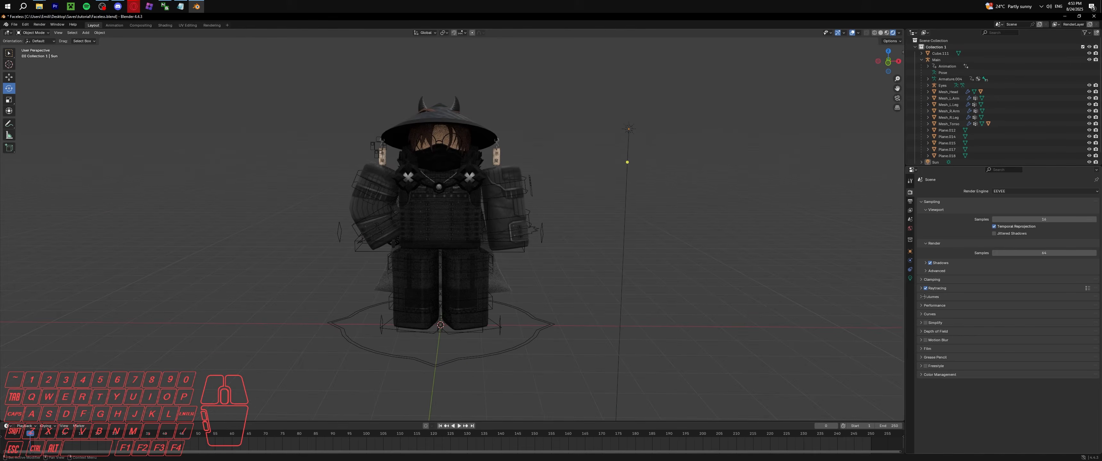
{"action": "left_click", "coordinate": [922, 349]}
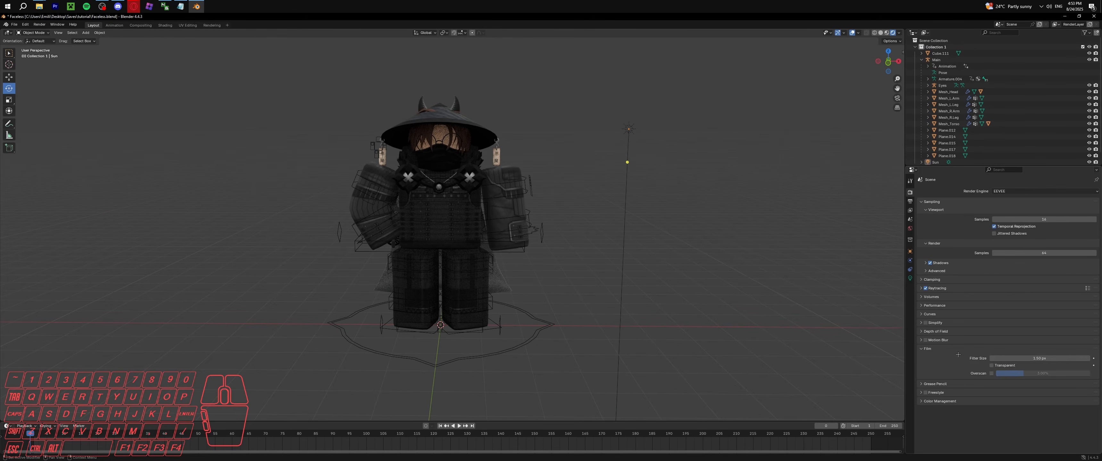
{"action": "left_click", "coordinate": [992, 365]}
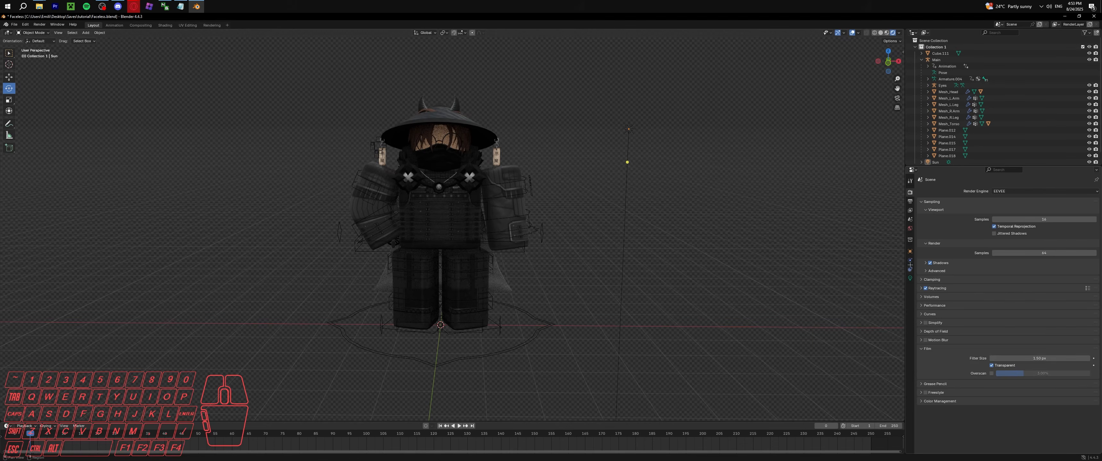
Set the render output to PNG with RGBA colour and a 16-bit colour depth.
{"action": "left_click", "coordinate": [910, 202]}
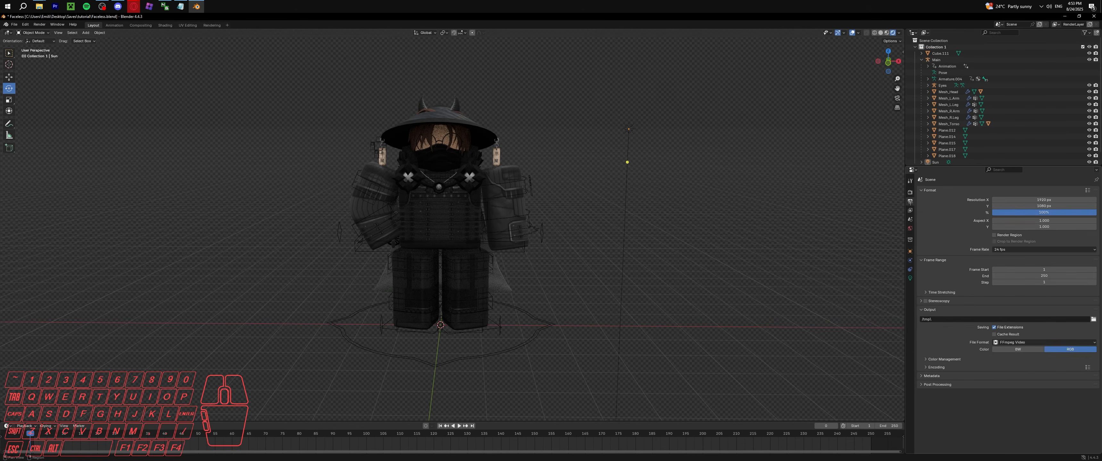
{"action": "left_click", "coordinate": [1012, 342]}
{"action": "left_click", "coordinate": [994, 368]}
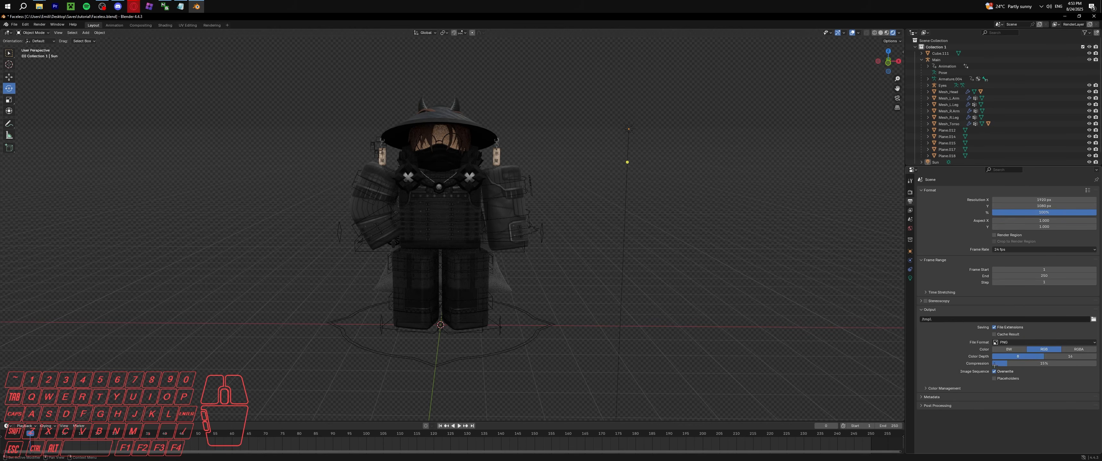
{"action": "left_click", "coordinate": [1064, 351]}
{"action": "left_click", "coordinate": [1057, 356]}
{"action": "middle_click_drag", "start_coordinate": [738, 257], "coordinate": [733, 259]}
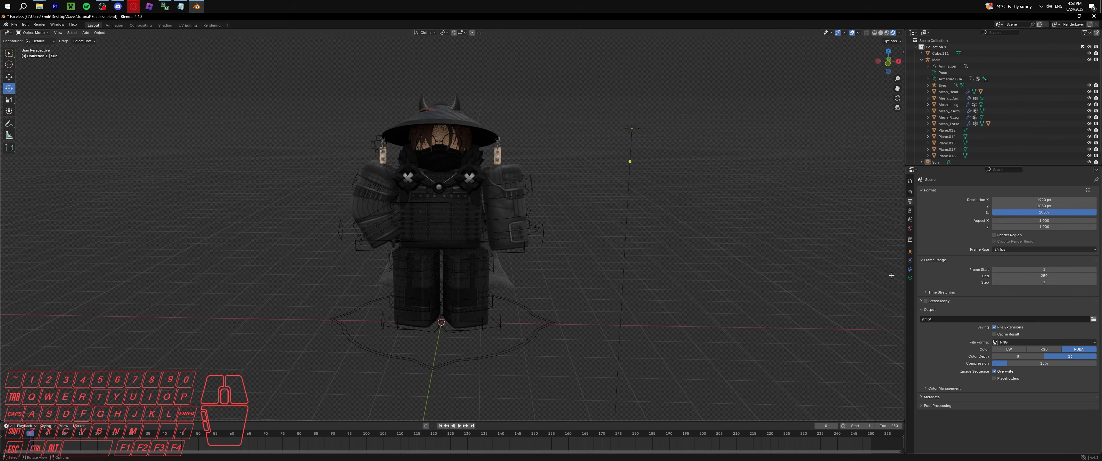
Add a camera and make it the active scene camera.
{"action": "middle_click_drag", "start_coordinate": [864, 270], "coordinate": [698, 268]}
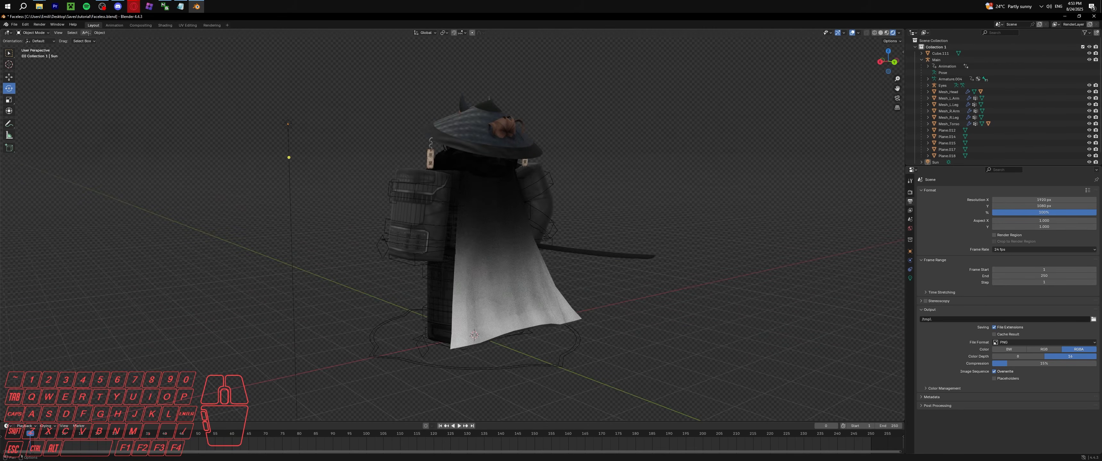
{"action": "left_click", "coordinate": [86, 33]}
{"action": "left_click", "coordinate": [99, 133]}
{"action": "middle_click_drag", "start_coordinate": [474, 281], "coordinate": [470, 325]}
{"action": "right_click", "coordinate": [469, 326]}
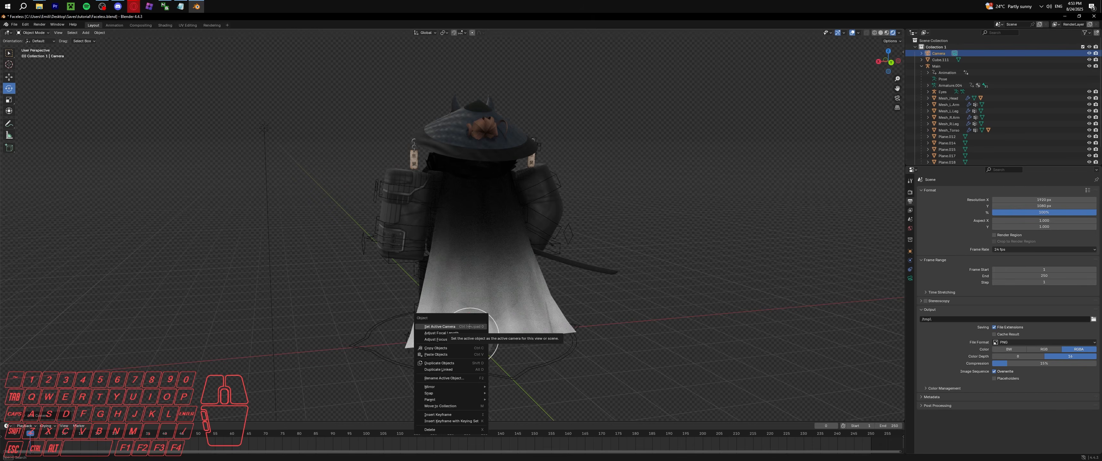
{"action": "left_click", "coordinate": [473, 327]}
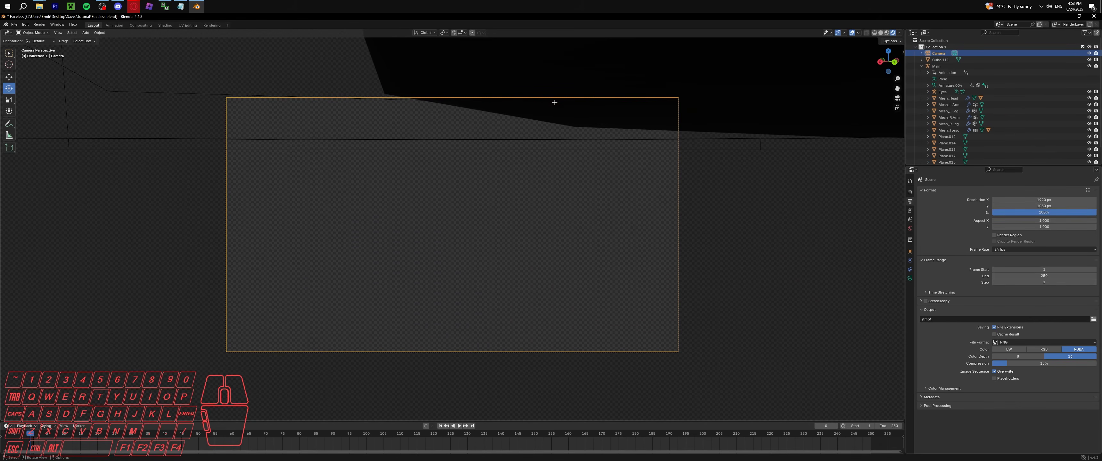
Fly the active camera back from the character until the whole figure is framed from behind, placed left of the frame's centre.
{"action": "left_click", "coordinate": [536, 166]}
{"action": "left_click", "coordinate": [232, 156]}
{"action": "key", "text": "shift"}
{"action": "key", "text": "shift+grave"}
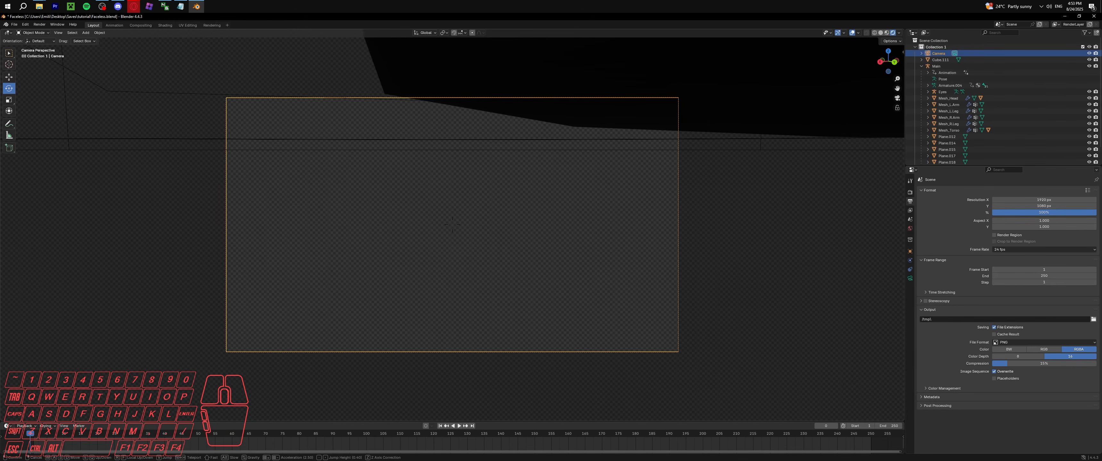
{"action": "key", "text": "s"}
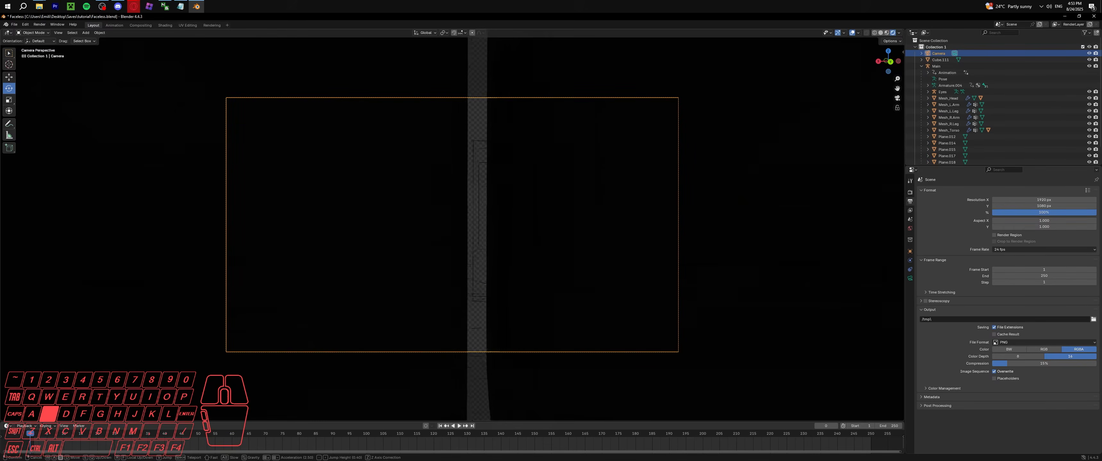
{"action": "key", "text": "e"}
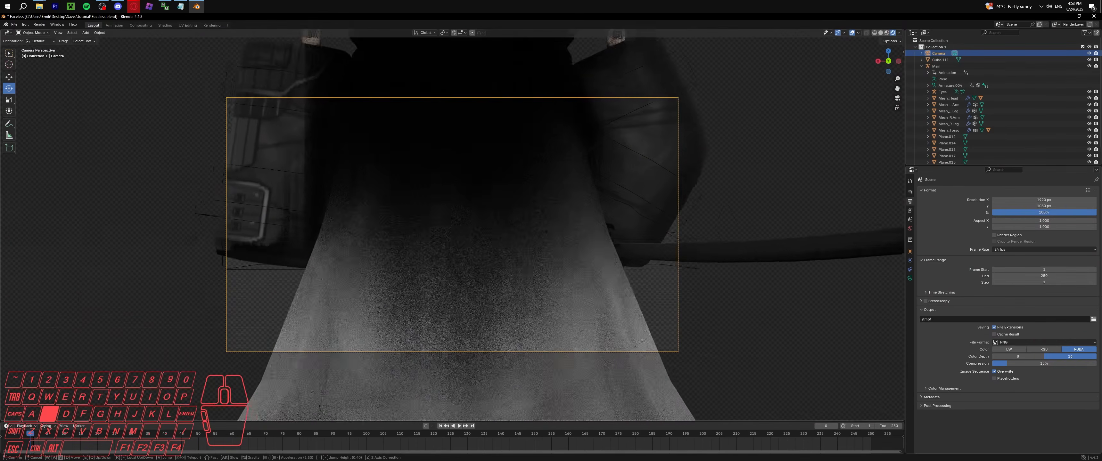
{"action": "scroll", "coordinate": [452, 224], "scroll_direction": "up", "scroll_amount": 20}
{"action": "key", "text": "w"}
{"action": "scroll", "coordinate": [452, 224], "scroll_direction": "down", "scroll_amount": 15}
{"action": "key", "text": "s"}
{"action": "scroll", "coordinate": [452, 224], "scroll_direction": "down", "scroll_amount": 8}
{"action": "key", "text": "d"}
{"action": "key", "text": "a"}
{"action": "key", "text": "d"}
{"action": "key", "text": "w"}
{"action": "key", "text": "shift"}
{"action": "key", "text": "a"}
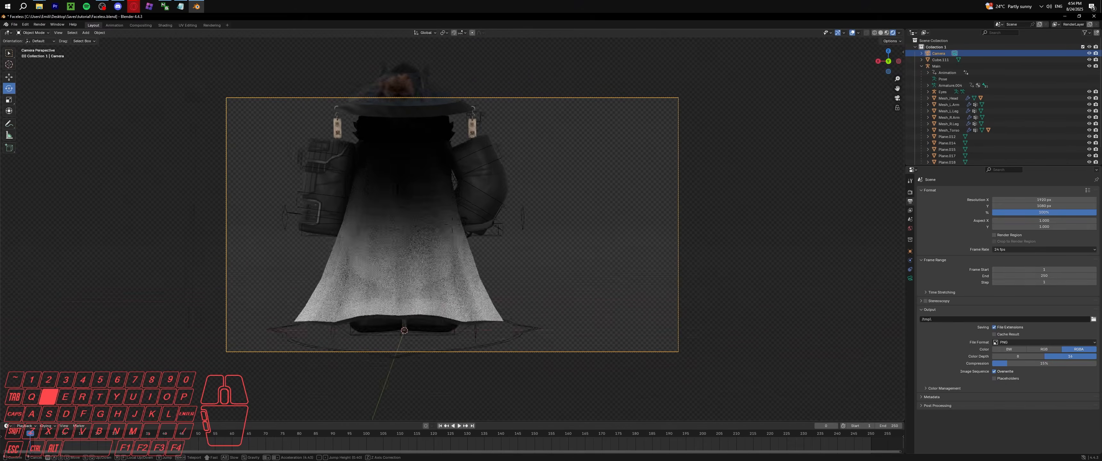
{"action": "key", "text": "s"}
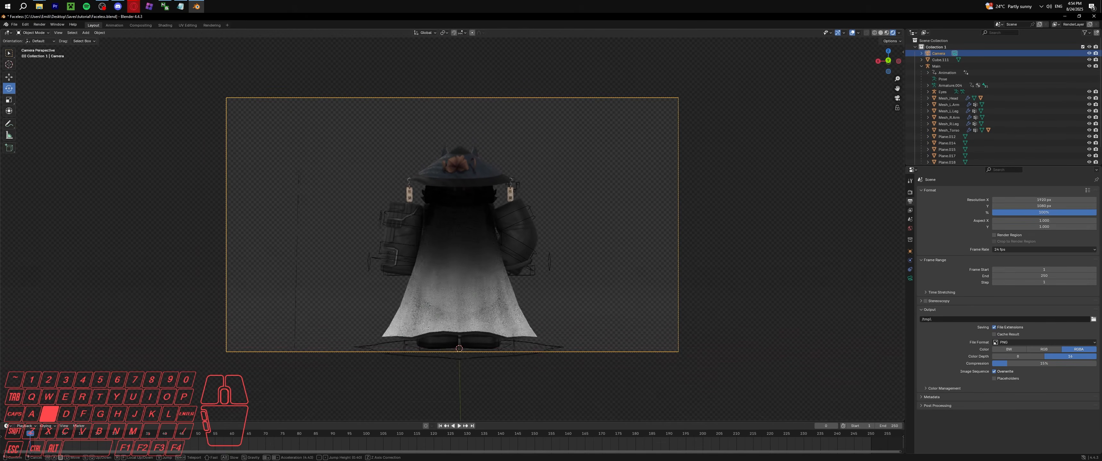
{"action": "key", "text": "w"}
{"action": "key", "text": "q"}
{"action": "key", "text": "w"}
{"action": "key", "text": "s"}
{"action": "right_click", "coordinate": [713, 168]}
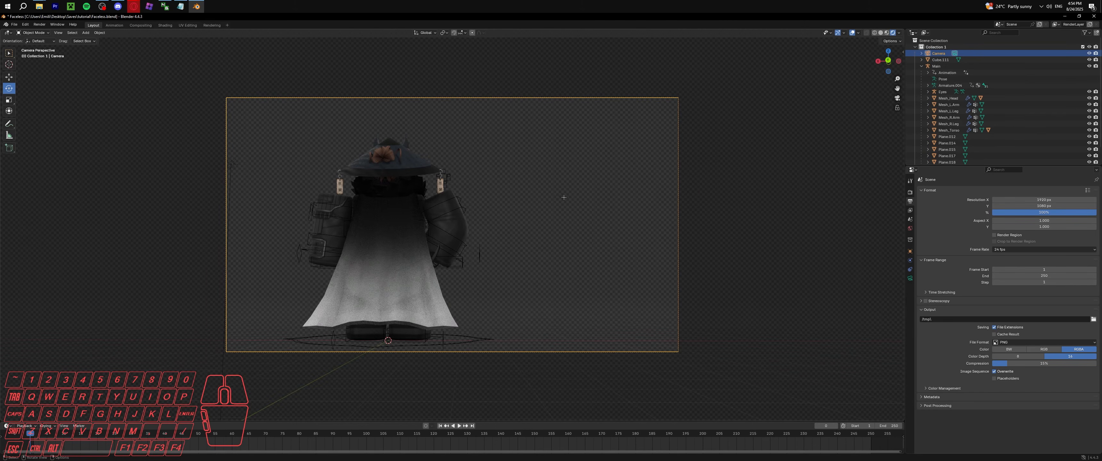
Render a test image from the camera and close the render window.
{"action": "key", "text": "F12"}
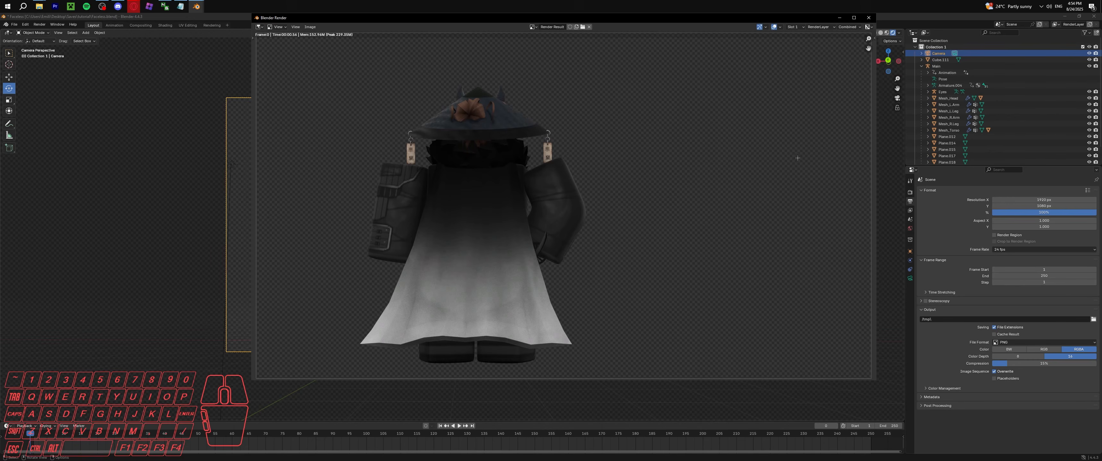
{"action": "left_click", "coordinate": [869, 17]}
Reposition the katana at the character's right hand so that it shows past the cape in the camera view.
{"action": "left_click", "coordinate": [455, 241]}
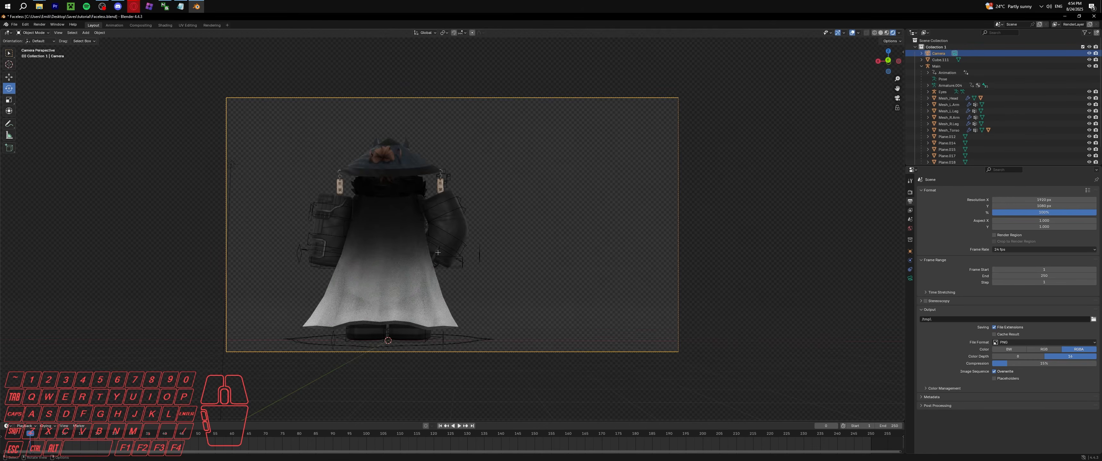
{"action": "left_click_drag", "start_coordinate": [431, 248], "coordinate": [432, 245]}
{"action": "scroll", "coordinate": [554, 233], "scroll_direction": "down", "scroll_amount": 4}
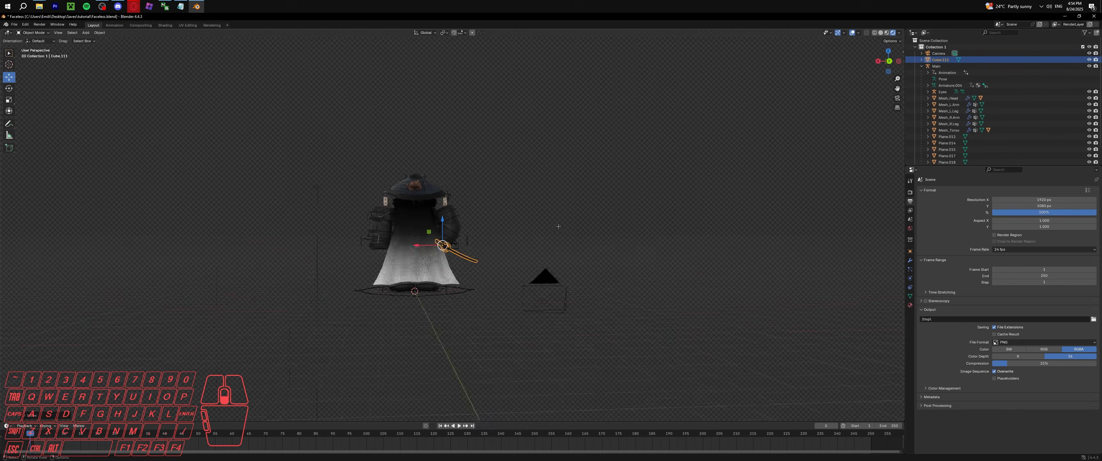
{"action": "scroll", "coordinate": [554, 233], "scroll_direction": "up", "scroll_amount": 1}
{"action": "left_click", "coordinate": [554, 233]}
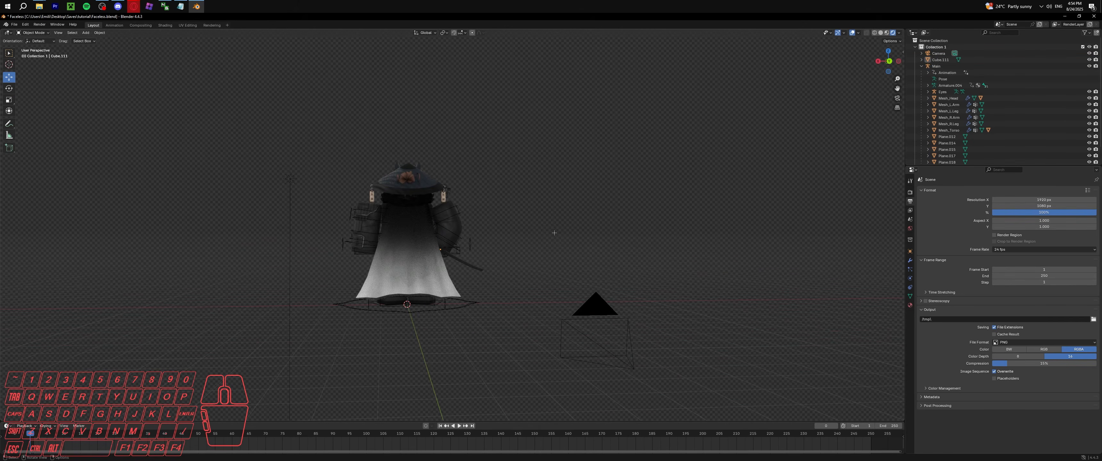
Render the image again and inspect the katana in the result.
{"action": "key", "text": "F12"}
{"action": "scroll", "coordinate": [536, 294], "scroll_direction": "up", "scroll_amount": 5}
{"action": "scroll", "coordinate": [536, 293], "scroll_direction": "down", "scroll_amount": 5}
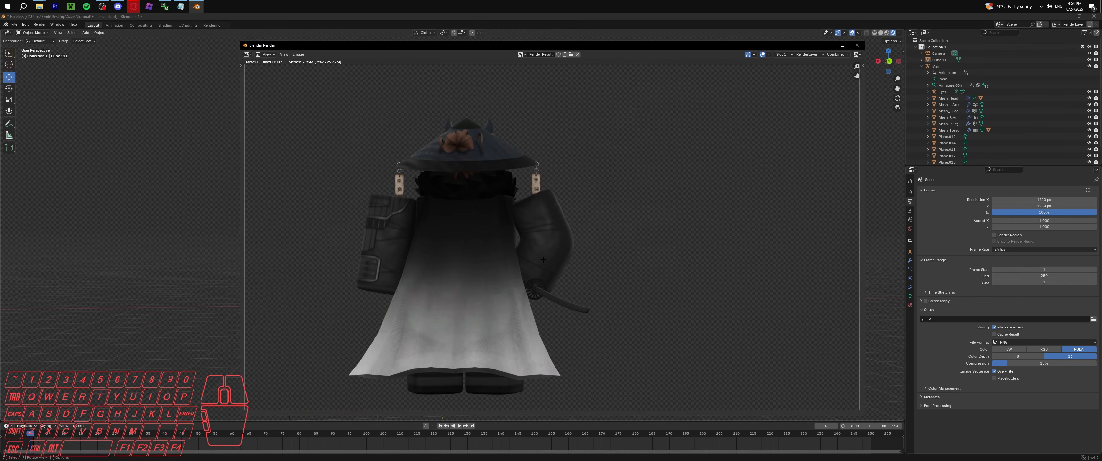
{"action": "scroll", "coordinate": [544, 260], "scroll_direction": "down", "scroll_amount": 1}
{"action": "scroll", "coordinate": [543, 260], "scroll_direction": "up", "scroll_amount": 1}
Save the rendered image as jxice.png in the tutorial folder and close the render window.
{"action": "left_click", "coordinate": [298, 54]}
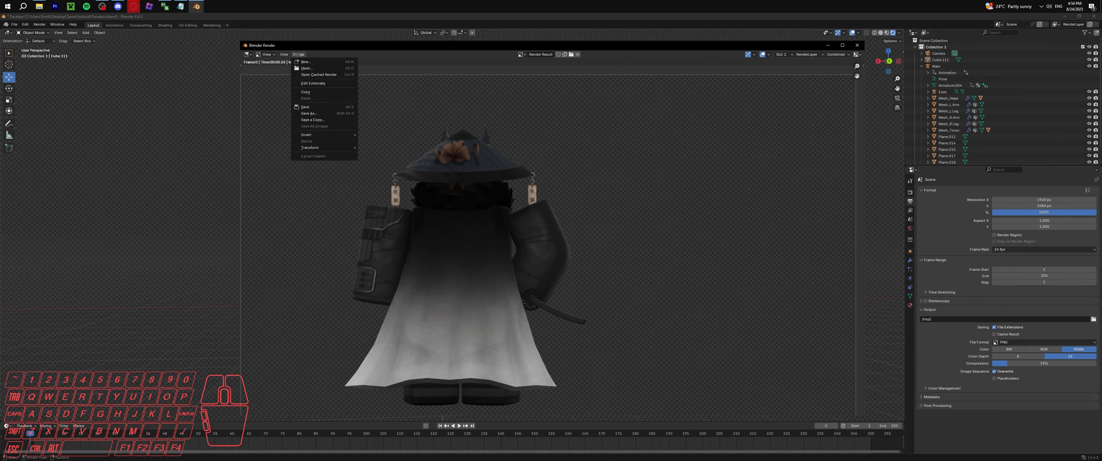
{"action": "left_click", "coordinate": [319, 113]}
{"action": "left_click", "coordinate": [421, 394]}
{"action": "left_click_drag", "start_coordinate": [421, 395], "coordinate": [400, 394]}
{"action": "type", "text": "jxice.png"}
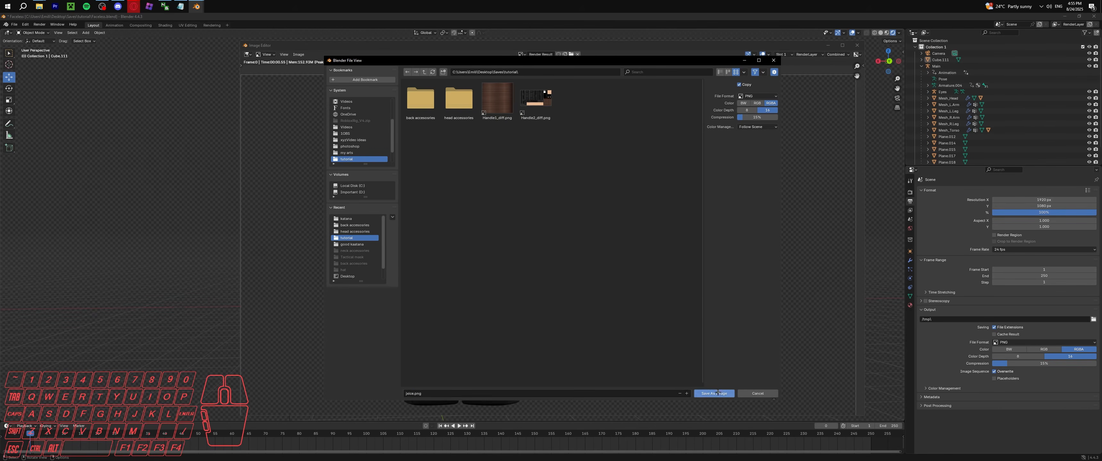
{"action": "left_click", "coordinate": [719, 393]}
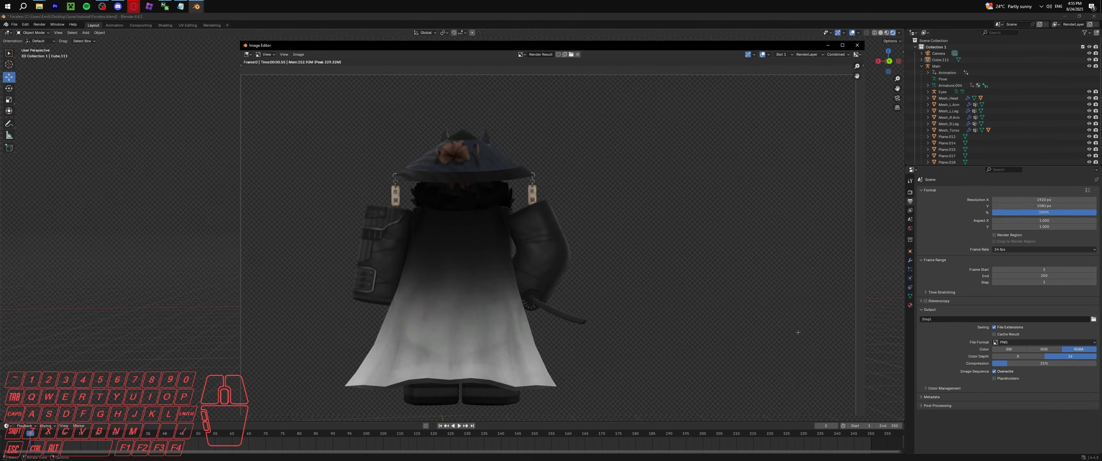
{"action": "key", "text": "Escape"}
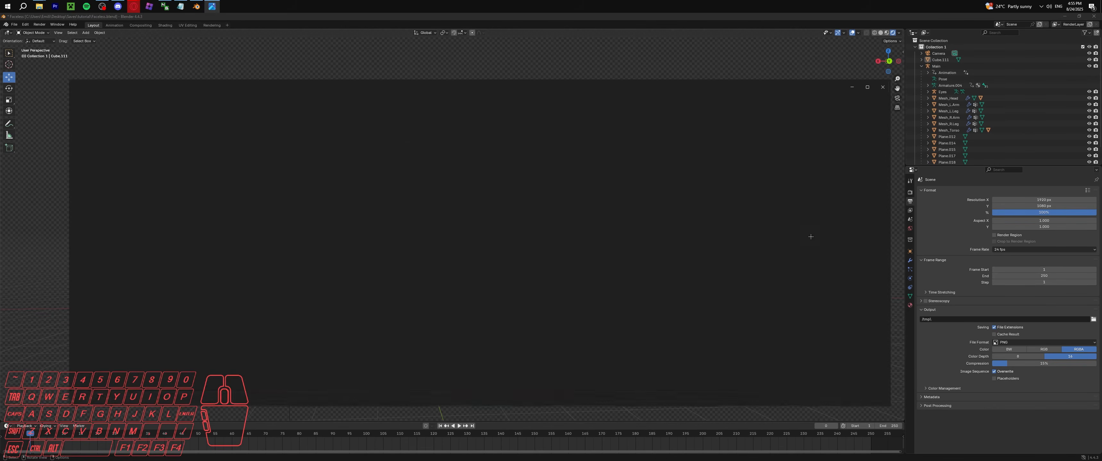
Close the open image window and exit Blender.
{"action": "left_click", "coordinate": [883, 86]}
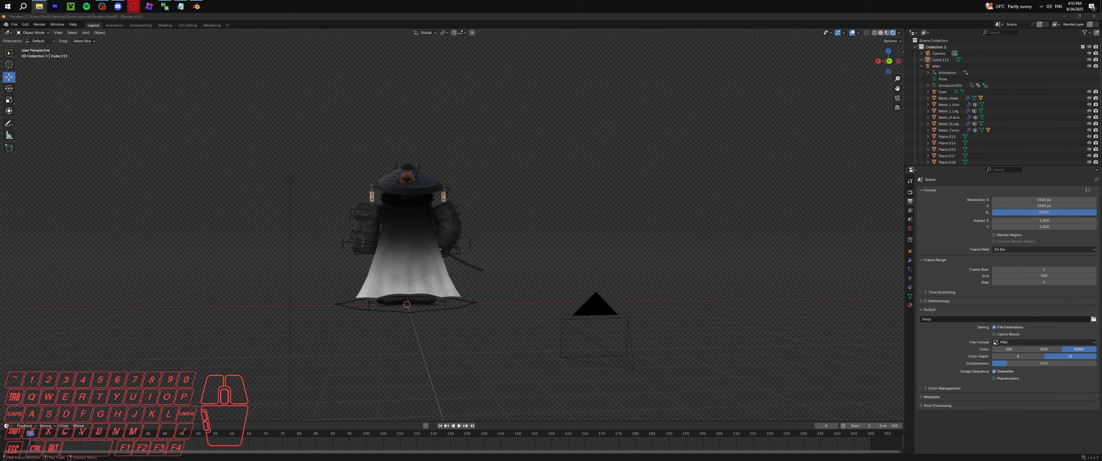
{"action": "left_click", "coordinate": [1095, 15]}
{"action": "left_click", "coordinate": [525, 252]}
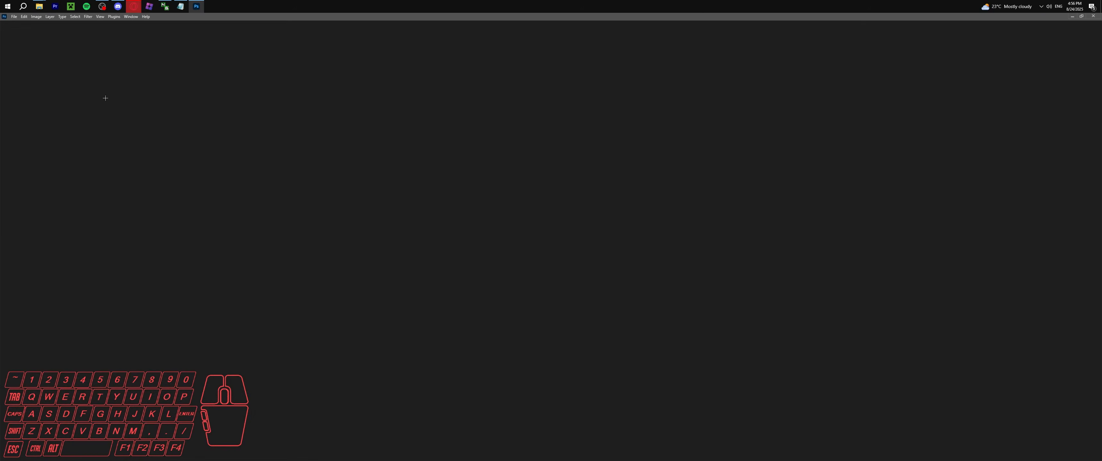
Create a new 1920 x 1080 pixel document at 72 pixels/inch with a white background.
{"action": "left_click", "coordinate": [13, 16]}
{"action": "left_click", "coordinate": [27, 23]}
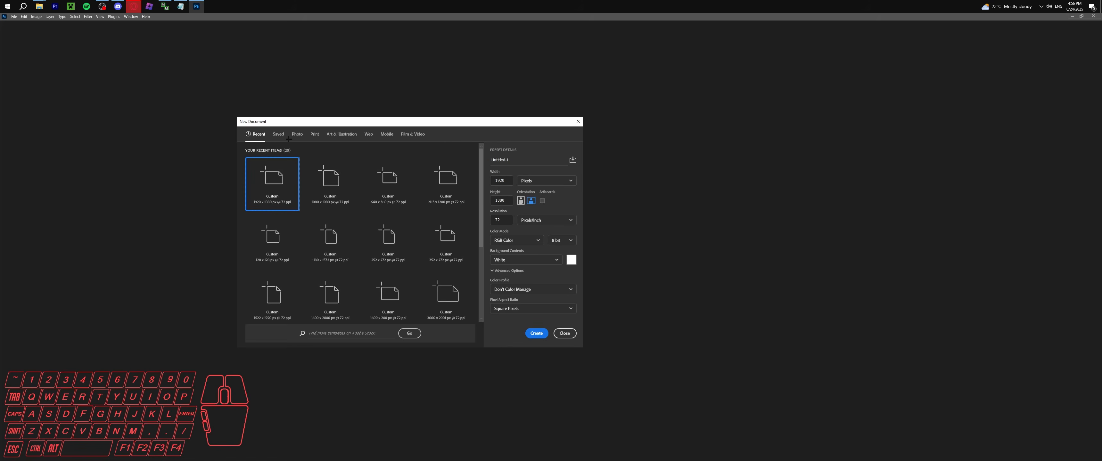
{"action": "left_click_drag", "start_coordinate": [507, 182], "coordinate": [488, 202]}
{"action": "left_click", "coordinate": [537, 333]}
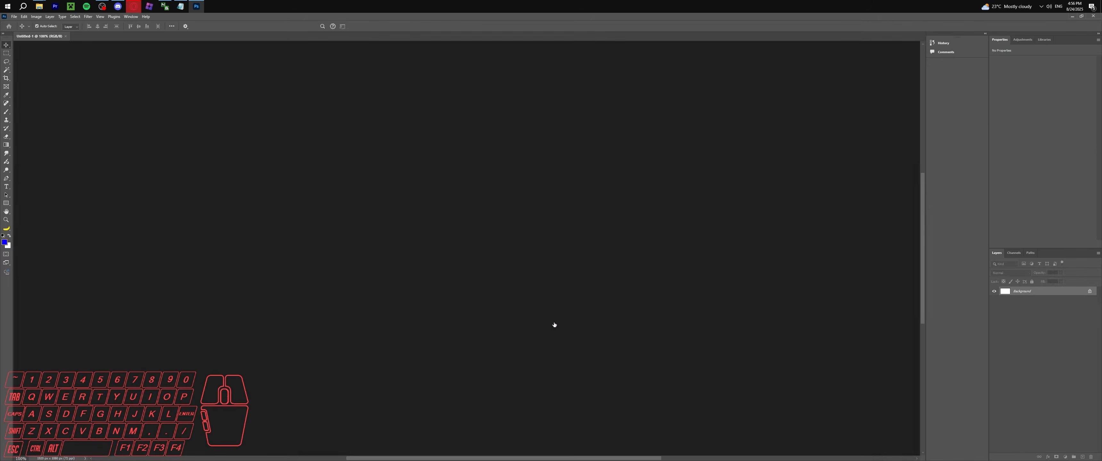
Place the jxice.png character render into the new document at its original size.
{"action": "left_click", "coordinate": [39, 7]}
{"action": "left_click_drag", "start_coordinate": [1100, 300], "coordinate": [564, 273]}
{"action": "scroll", "coordinate": [473, 158], "scroll_direction": "up", "scroll_amount": 1, "text": "alt"}
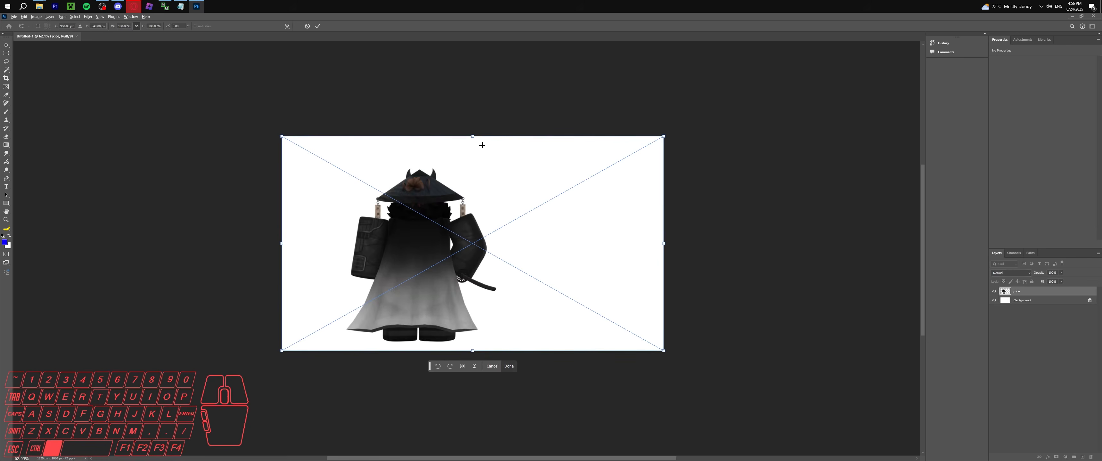
{"action": "left_click", "coordinate": [318, 25]}
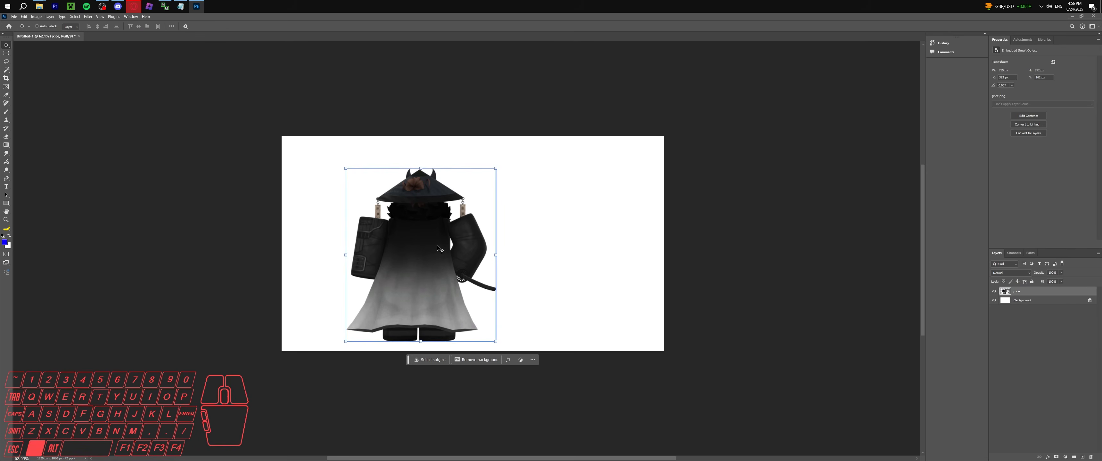
{"action": "key", "text": "ctrl+t"}
{"action": "left_click_drag", "start_coordinate": [473, 137], "coordinate": [474, 110]}
{"action": "left_click_drag", "start_coordinate": [550, 219], "coordinate": [599, 233]}
{"action": "left_click", "coordinate": [308, 25]}
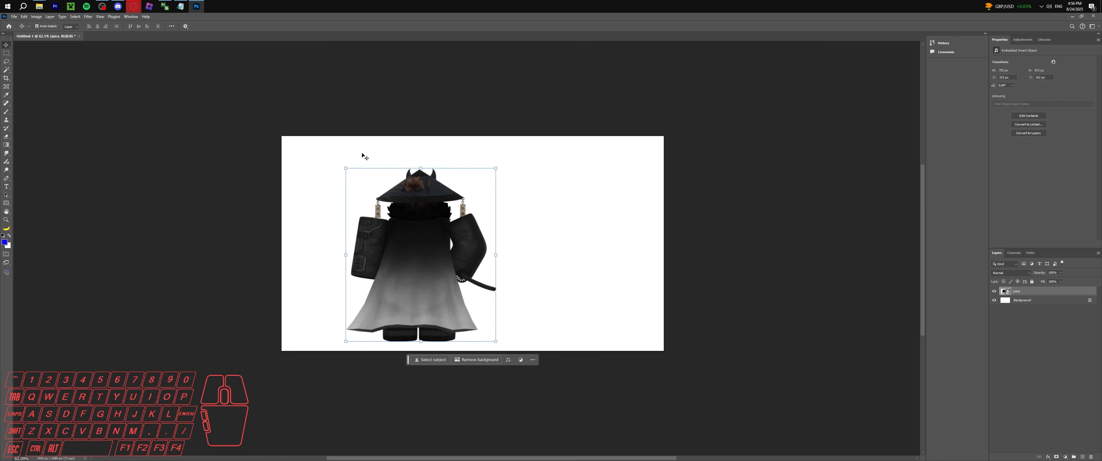
Delete the white Background layer so that only the character remains on transparency.
{"action": "left_click", "coordinate": [256, 172]}
{"action": "scroll", "coordinate": [394, 246], "scroll_direction": "up", "scroll_amount": 3, "text": "alt"}
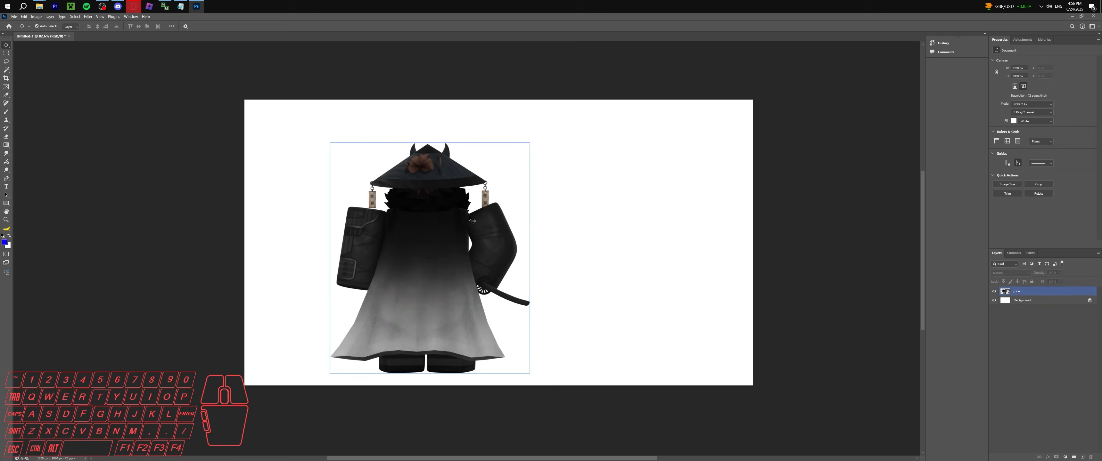
{"action": "left_click", "coordinate": [577, 226]}
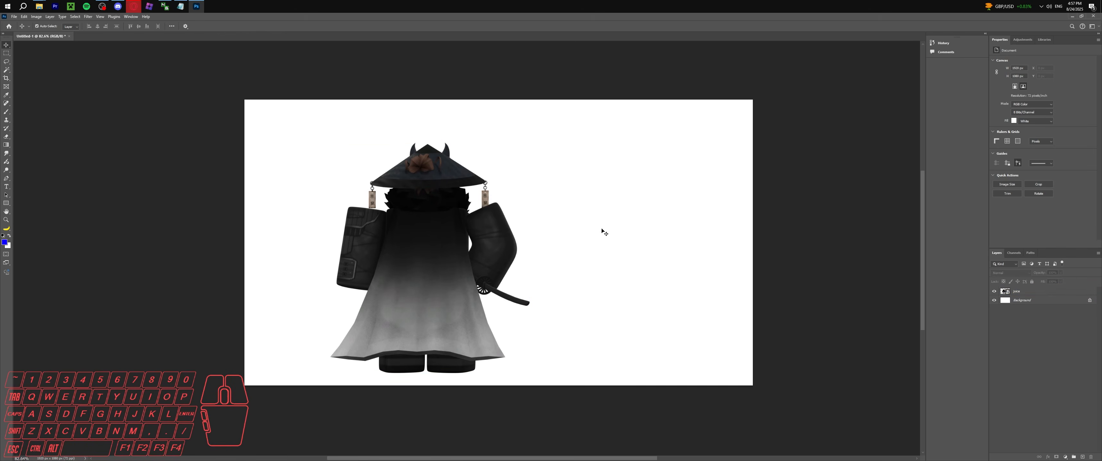
{"action": "left_click", "coordinate": [1033, 301]}
{"action": "key", "text": "Delete"}
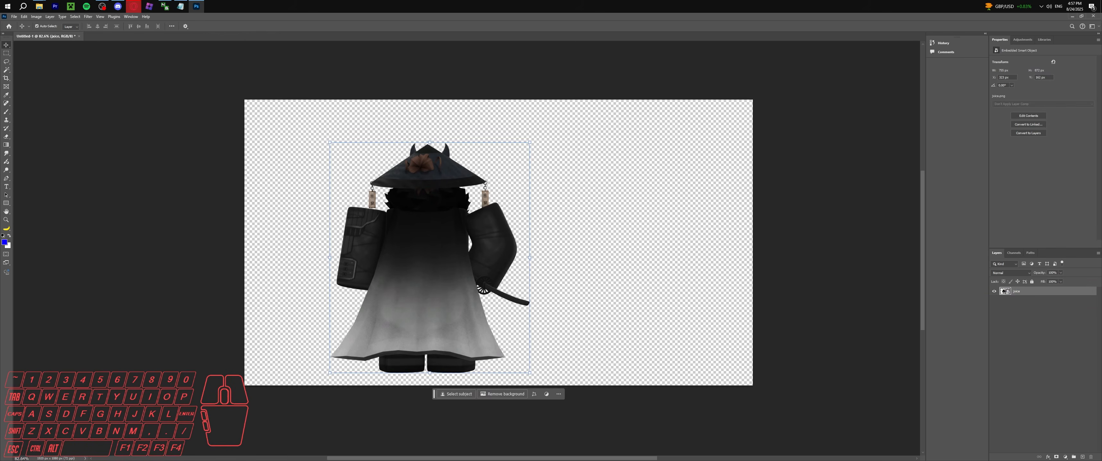
Place the StockCake Cherry Blossom Sunset image and scale it from its centre to cover the whole canvas.
{"action": "left_click", "coordinate": [39, 7]}
{"action": "left_click_drag", "start_coordinate": [850, 268], "coordinate": [541, 259]}
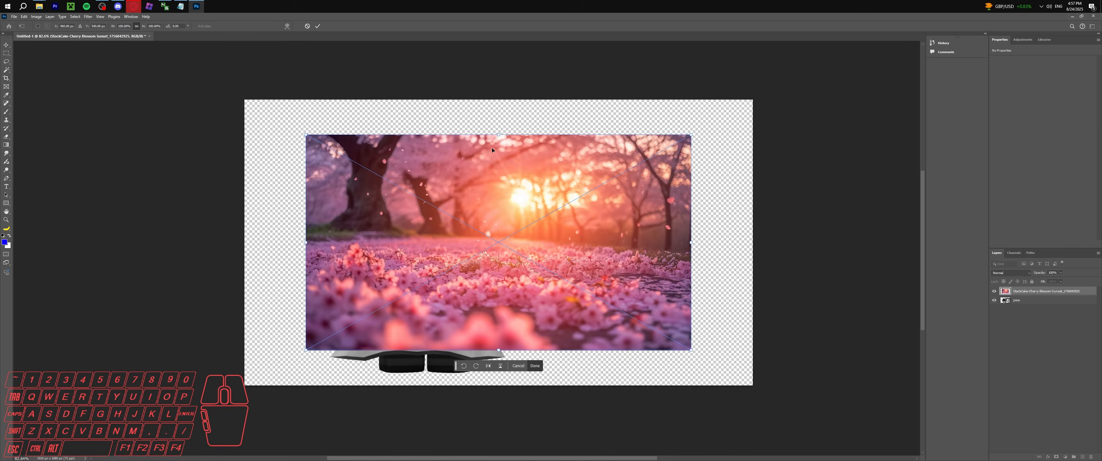
{"action": "left_click_drag", "start_coordinate": [499, 135], "coordinate": [500, 100], "text": "alt"}
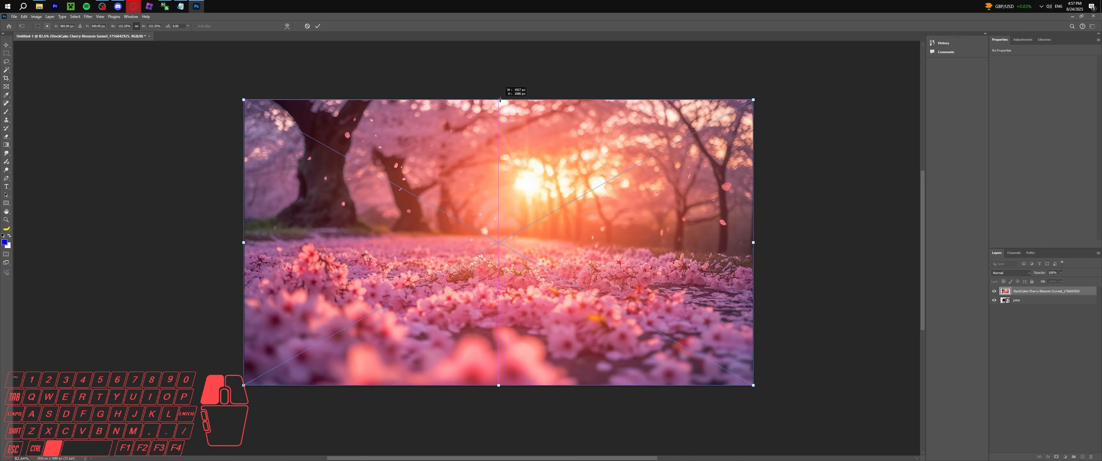
{"action": "left_click", "coordinate": [317, 26]}
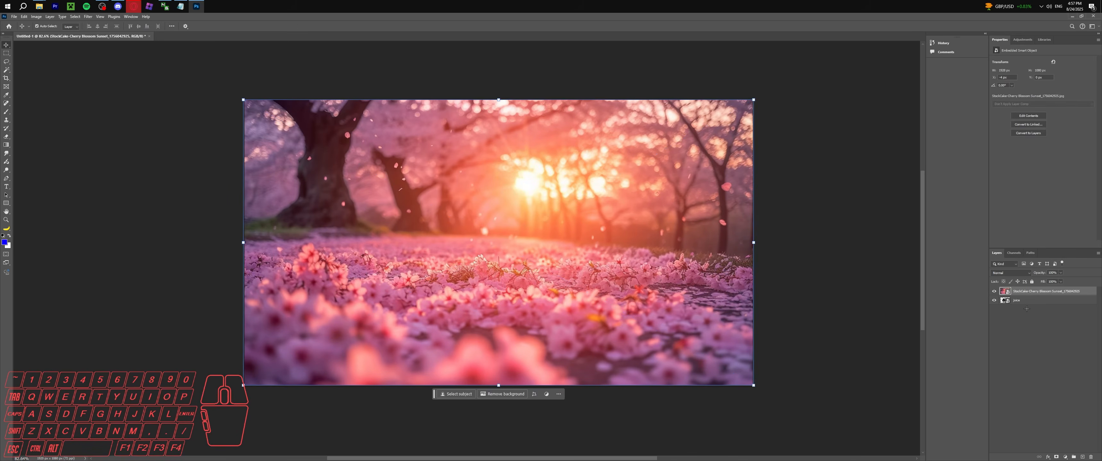
Move the jxice layer above the cherry blossom image and enlarge the character so its upper body extends past the canvas's upper edge.
{"action": "left_click_drag", "start_coordinate": [1023, 304], "coordinate": [1021, 290]}
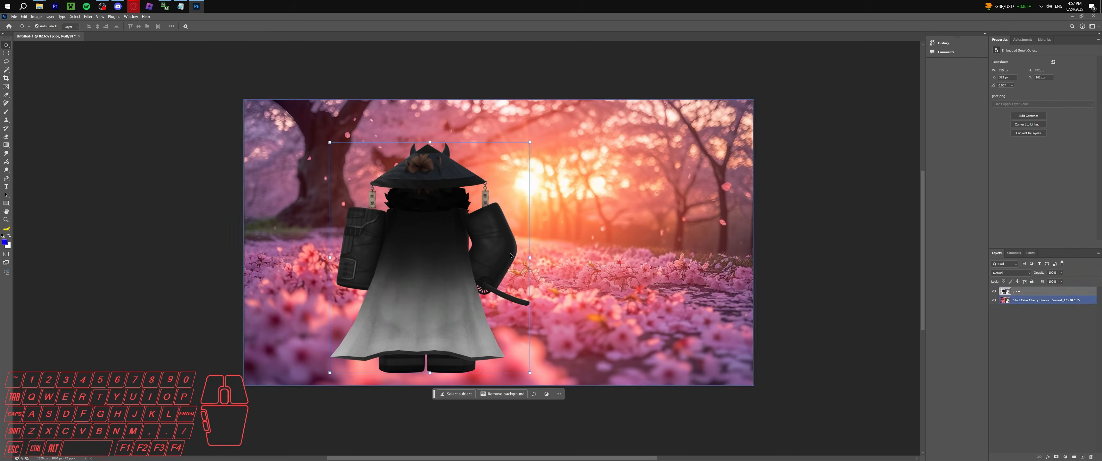
{"action": "left_click_drag", "start_coordinate": [441, 271], "coordinate": [416, 190]}
{"action": "scroll", "coordinate": [504, 259], "scroll_direction": "down", "scroll_amount": 5, "text": "alt"}
{"action": "key", "text": "ctrl+t"}
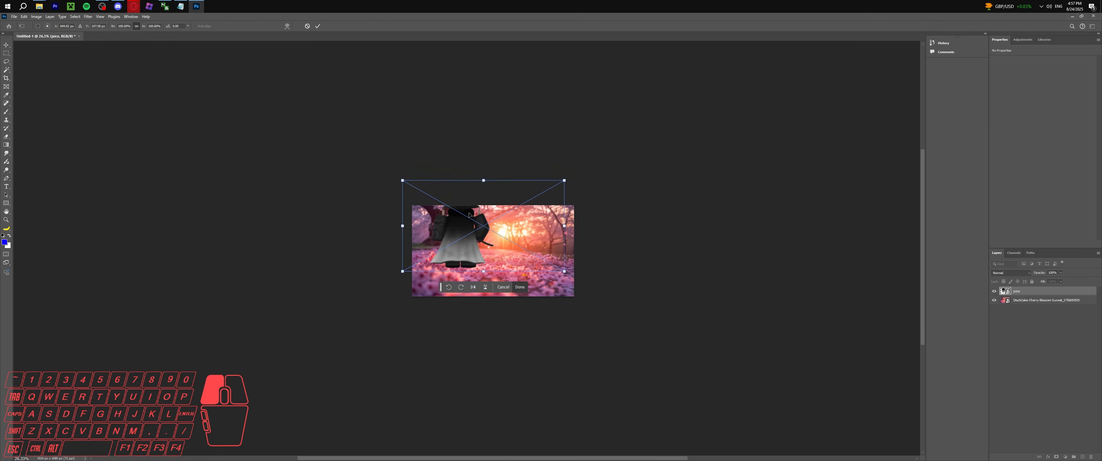
{"action": "left_click_drag", "start_coordinate": [485, 179], "coordinate": [483, 139]}
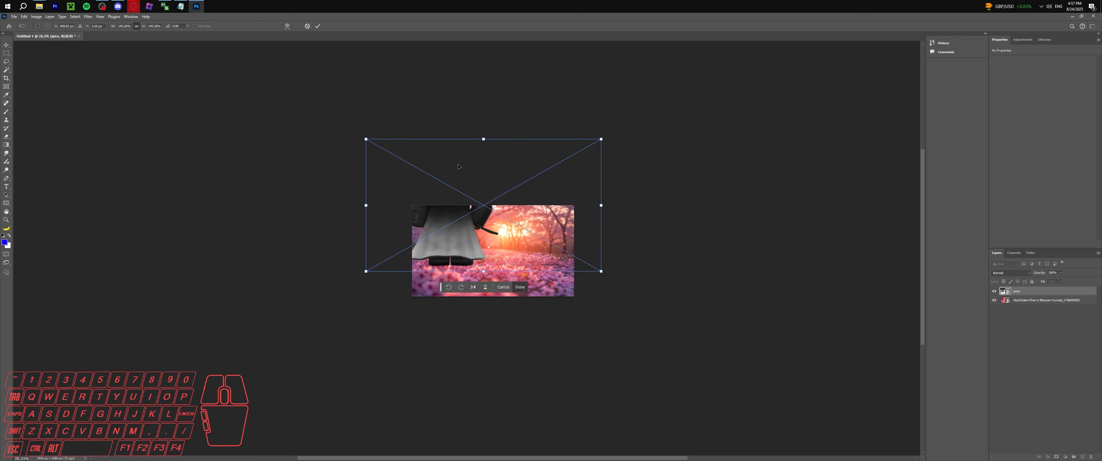
{"action": "left_click_drag", "start_coordinate": [460, 164], "coordinate": [467, 167]}
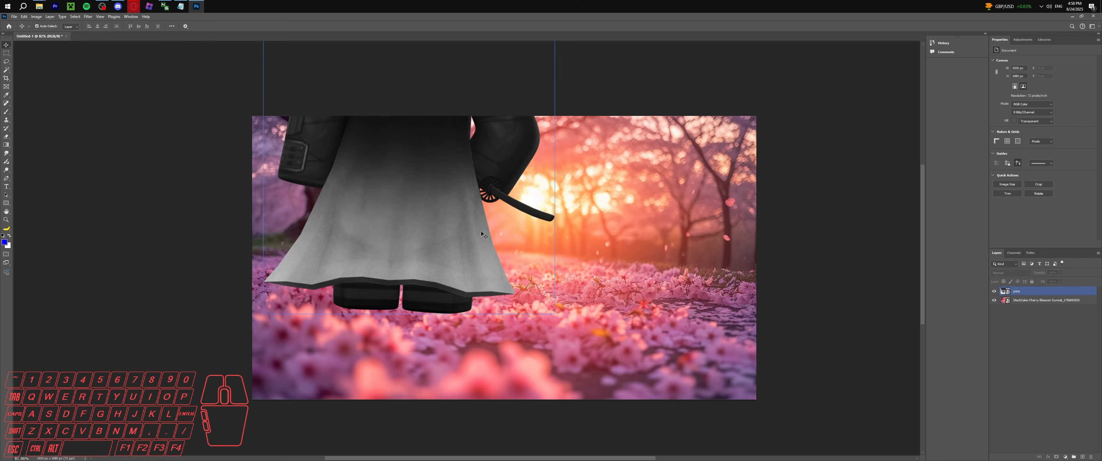
Add an Exposure adjustment layer above the jxice layer and select its layer mask.
{"action": "left_click", "coordinate": [1073, 338]}
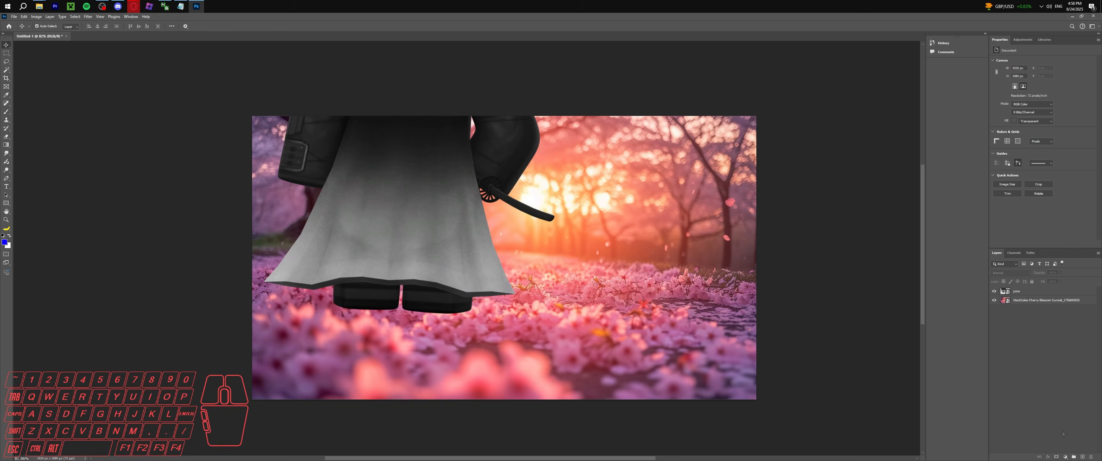
{"action": "left_click", "coordinate": [1066, 456]}
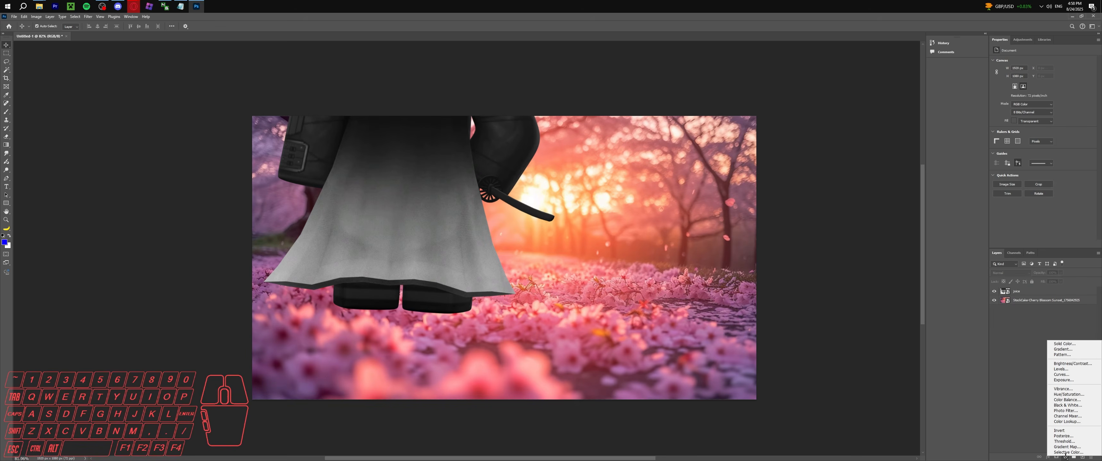
{"action": "left_click", "coordinate": [1065, 380]}
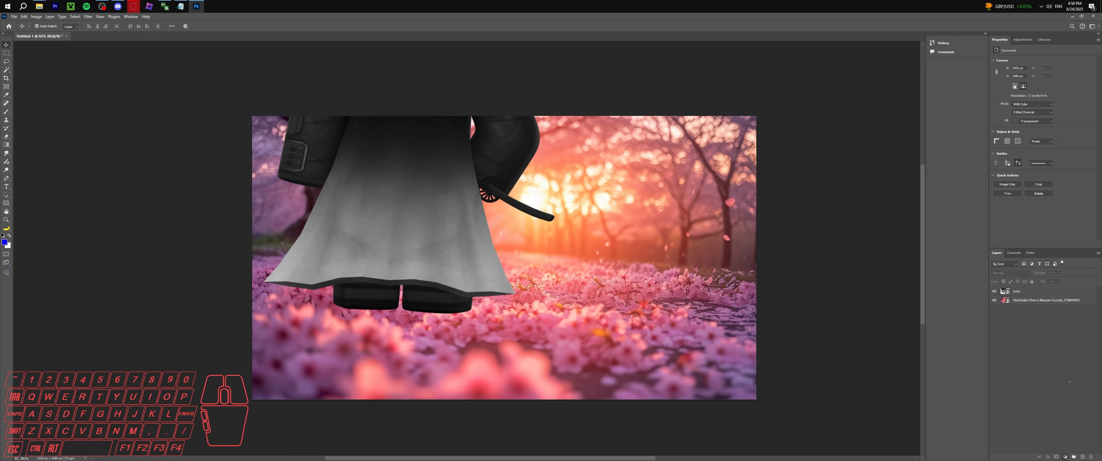
{"action": "left_click", "coordinate": [1005, 291]}
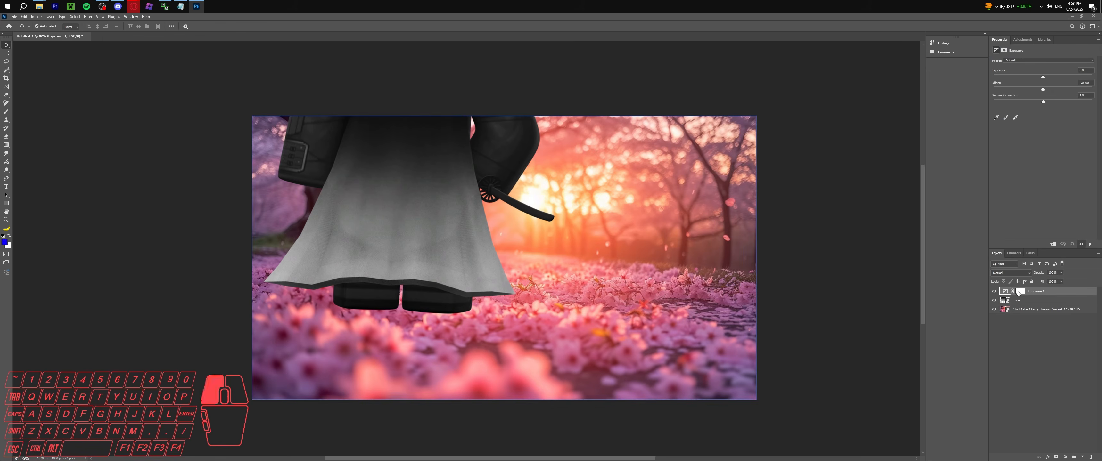
{"action": "left_click", "coordinate": [1018, 293]}
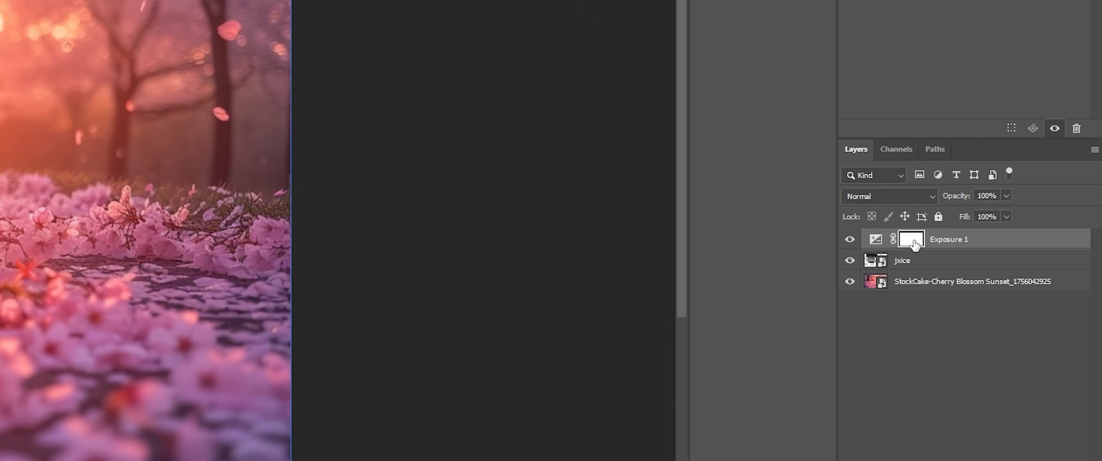
Strongly lower the exposure of the Exposure 1 adjustment layer and clip it to the jxice character layer.
{"action": "left_click", "coordinate": [880, 242]}
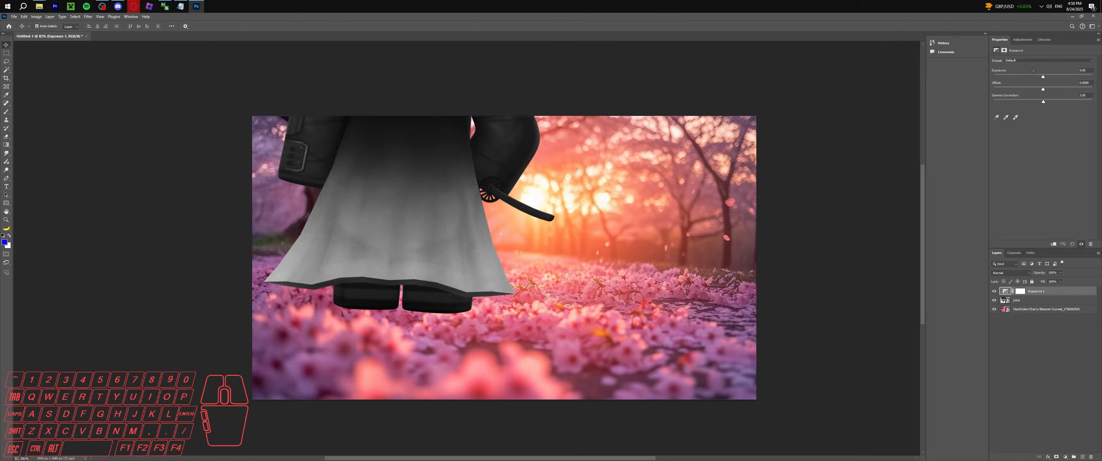
{"action": "left_click_drag", "start_coordinate": [1043, 76], "coordinate": [1019, 76]}
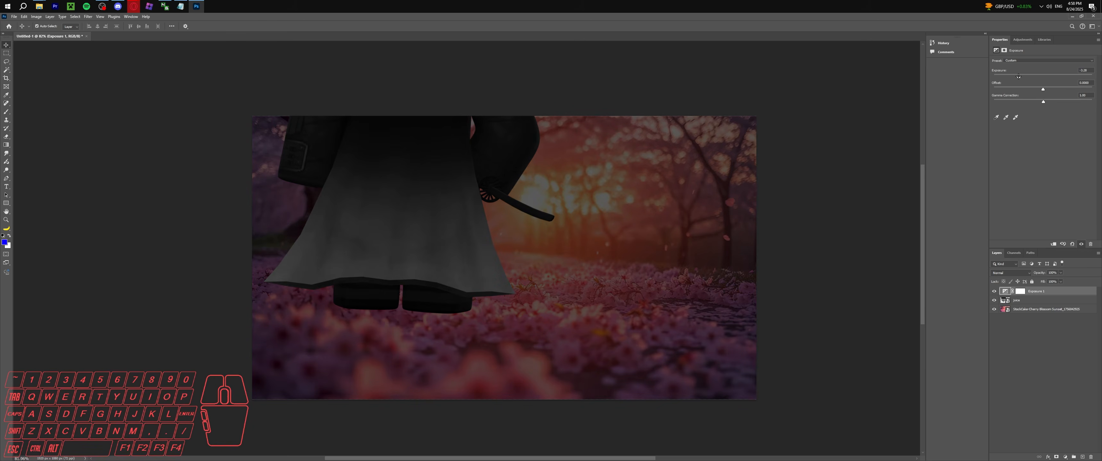
{"action": "left_click", "coordinate": [1026, 300]}
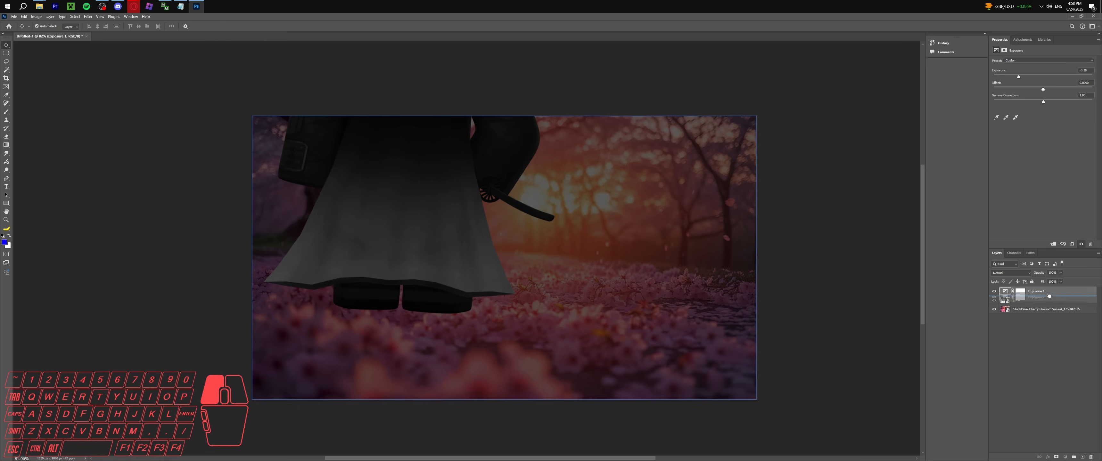
{"action": "left_click", "coordinate": [1026, 300]}
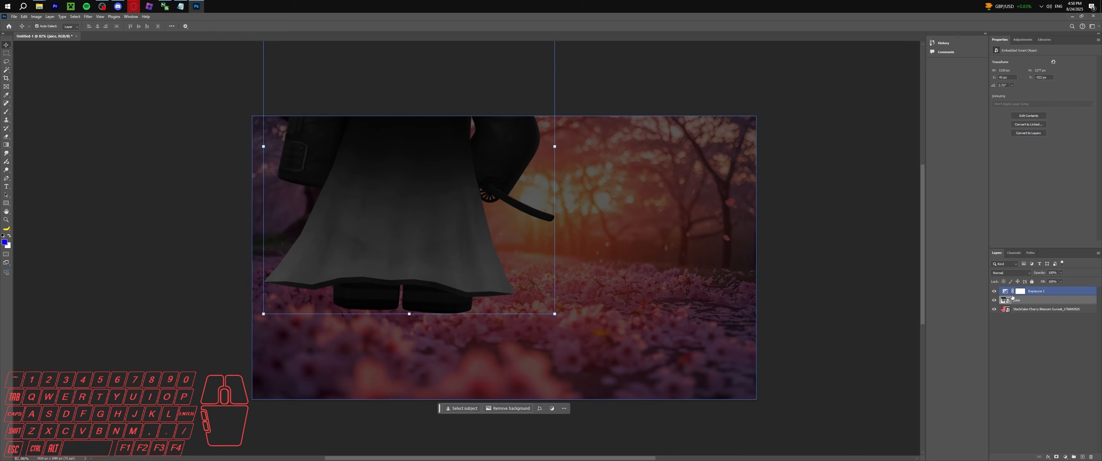
{"action": "left_click", "coordinate": [1013, 294], "text": "alt"}
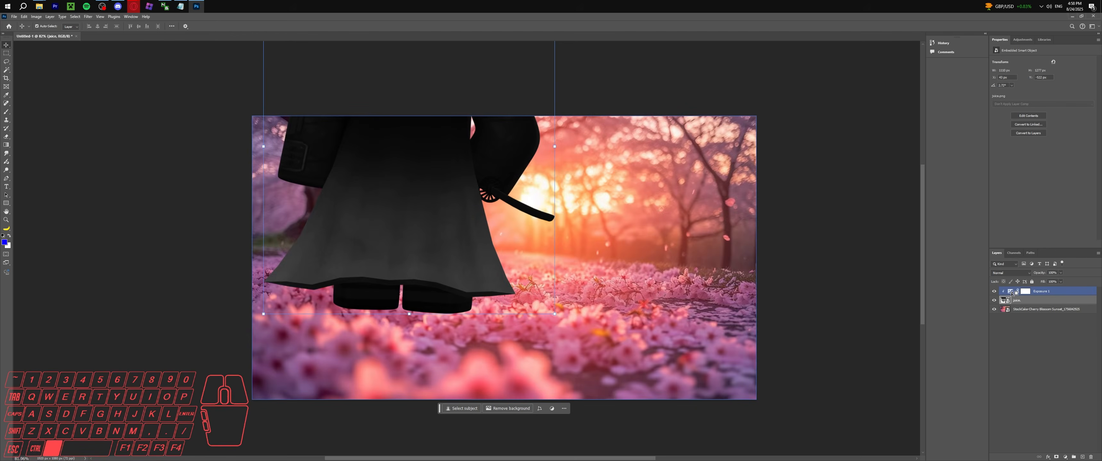
Switch the Exposure 1 layer off and on repeatedly to compare the character with and without darkening.
{"action": "left_click", "coordinate": [994, 291]}
{"action": "left_click", "coordinate": [994, 291]}
{"action": "left_click", "coordinate": [994, 292]}
{"action": "left_click", "coordinate": [994, 291]}
{"action": "left_click", "coordinate": [994, 292]}
{"action": "left_click", "coordinate": [994, 292]}
Invert the Exposure 1 layer mask to hide the darkening on the character.
{"action": "left_click", "coordinate": [1013, 297]}
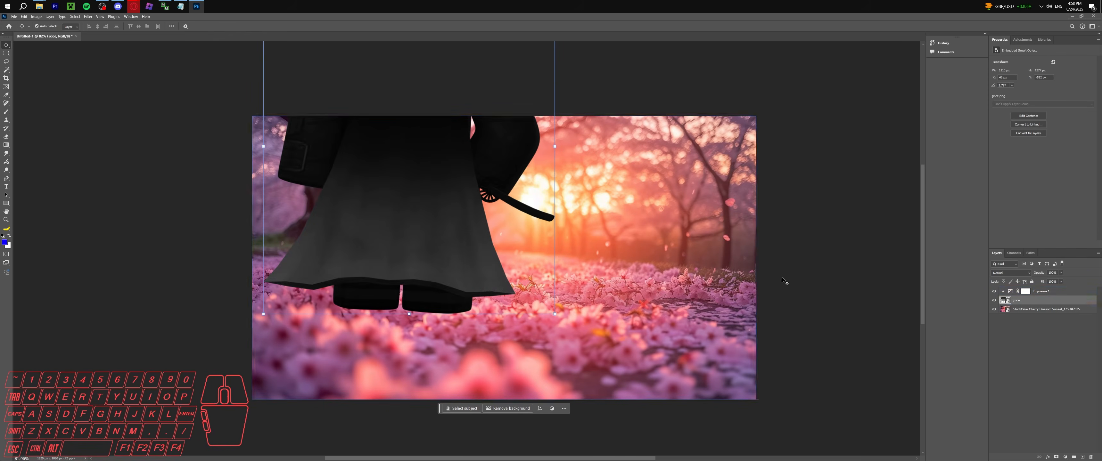
{"action": "scroll", "coordinate": [496, 232], "scroll_direction": "up", "scroll_amount": 2, "text": "alt"}
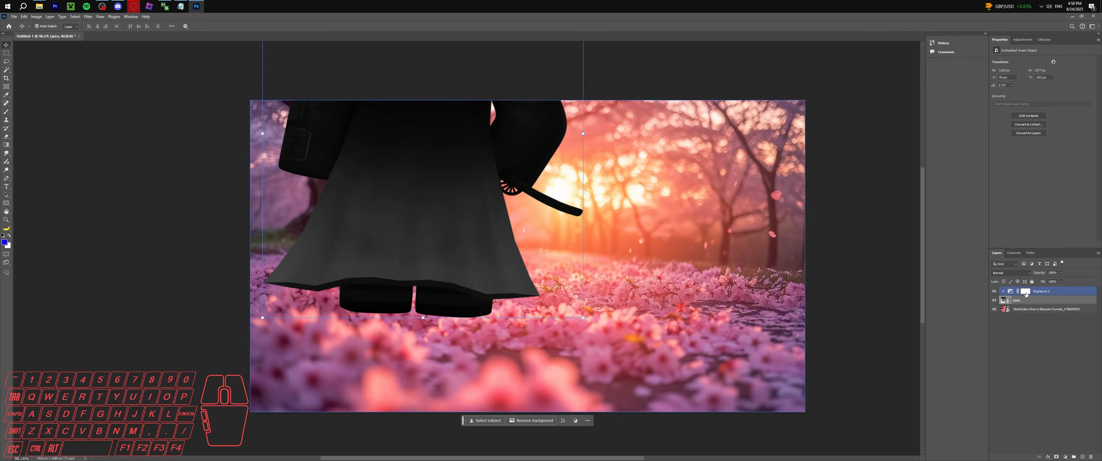
{"action": "left_click", "coordinate": [1027, 293]}
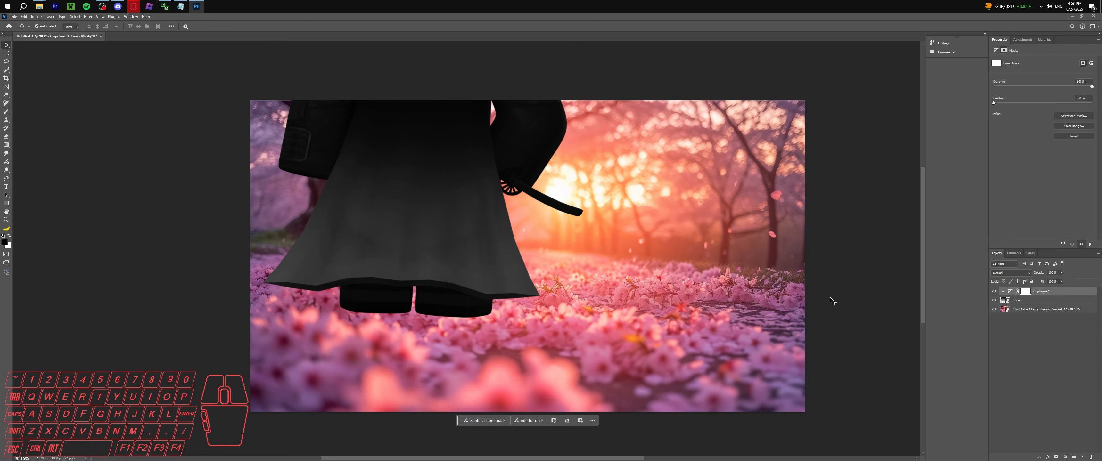
{"action": "key", "text": "ctrl+i"}
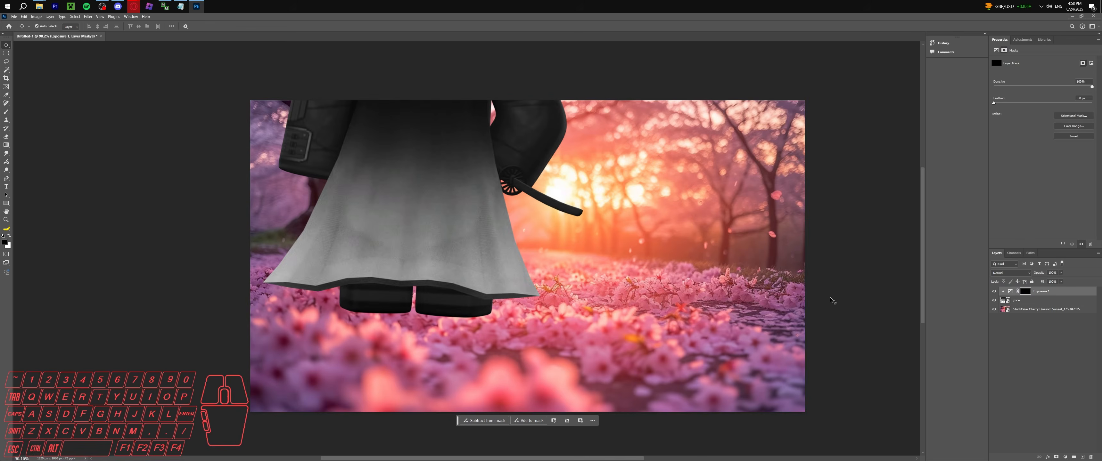
Activate the Brush tool for the Exposure 1 mask and confirm black as the foreground colour.
{"action": "left_click", "coordinate": [702, 302]}
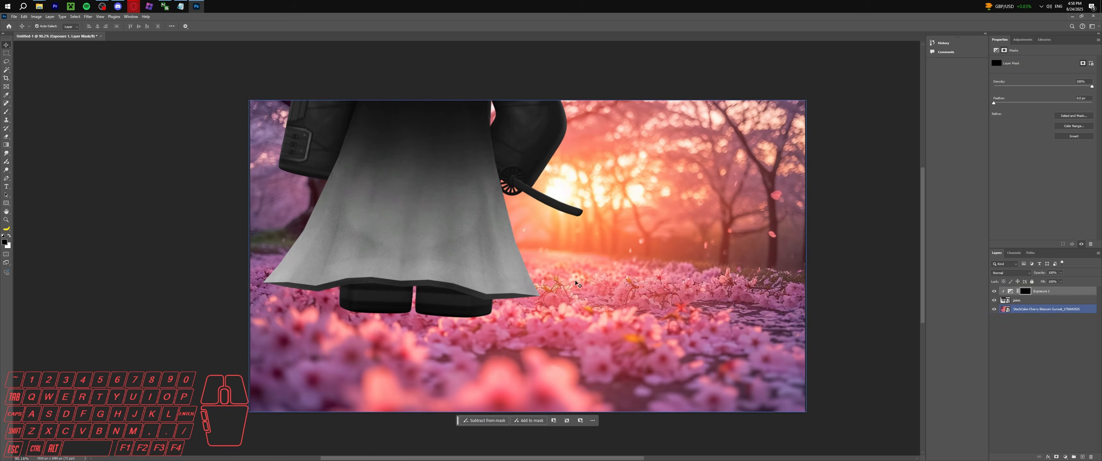
{"action": "left_click", "coordinate": [398, 241]}
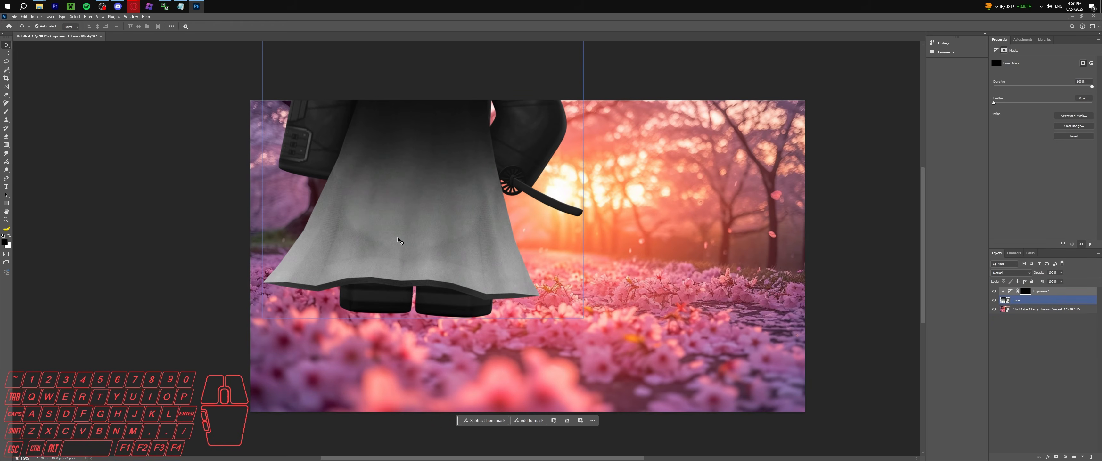
{"action": "key", "text": "alt+bracketright"}
{"action": "key", "text": "b"}
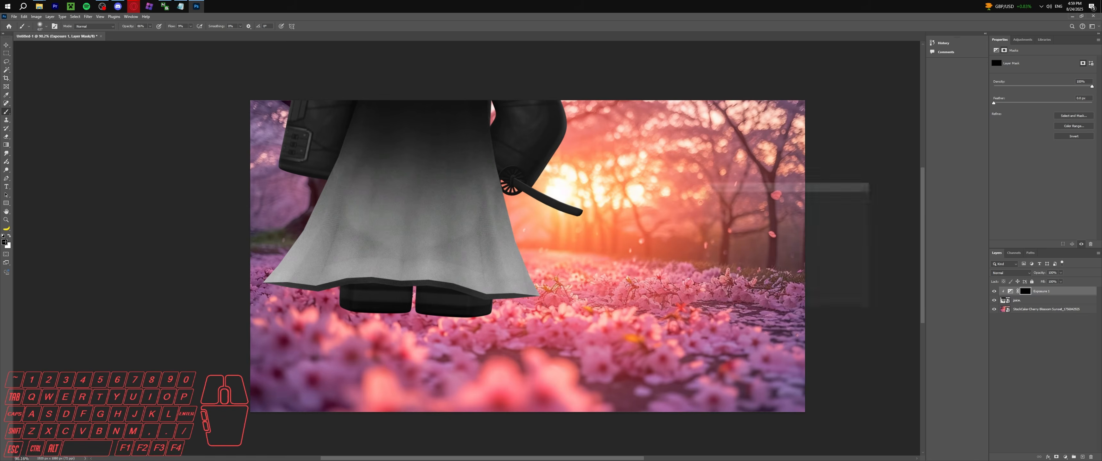
{"action": "left_click", "coordinate": [5, 242]}
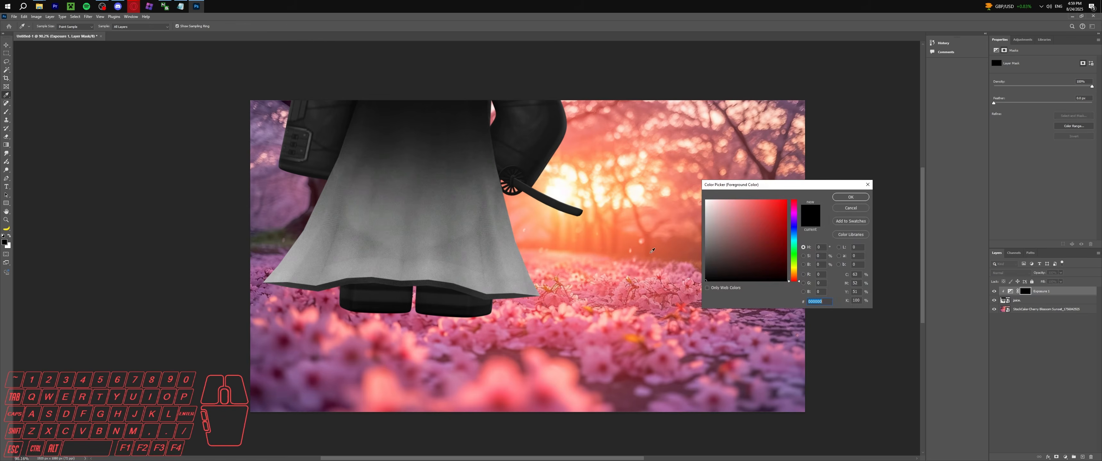
{"action": "left_click", "coordinate": [851, 197]}
Try a dark red as the foreground colour for painting on the mask.
{"action": "left_click", "coordinate": [9, 236]}
{"action": "left_click", "coordinate": [4, 243]}
{"action": "left_click", "coordinate": [781, 242]}
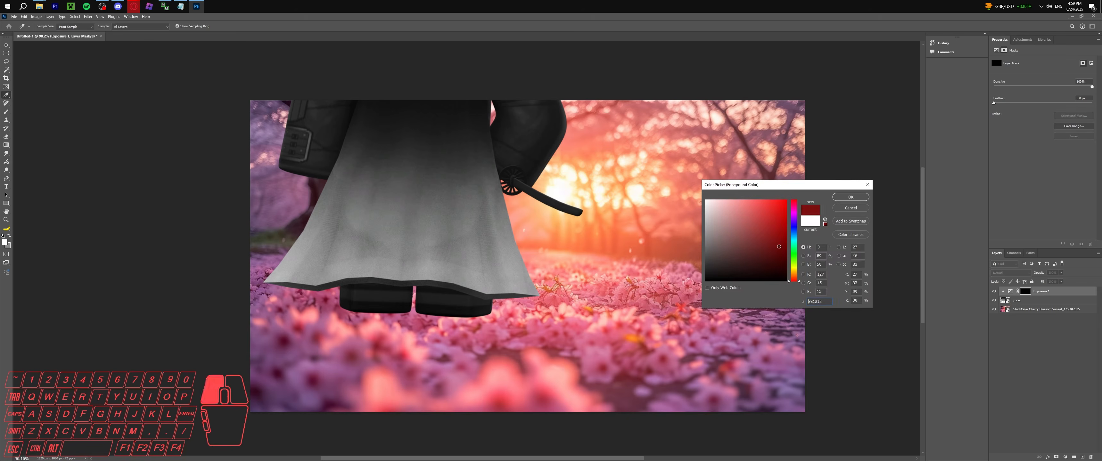
{"action": "left_click", "coordinate": [851, 196]}
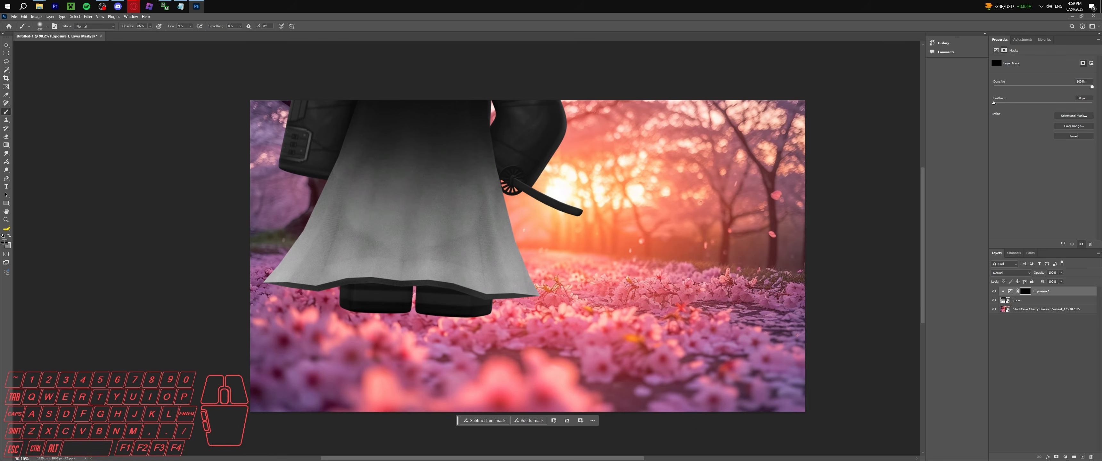
Reset the foreground and background colours to pure black and white for mask painting.
{"action": "left_click", "coordinate": [4, 243]}
{"action": "left_click", "coordinate": [691, 187]}
{"action": "left_click", "coordinate": [851, 197]}
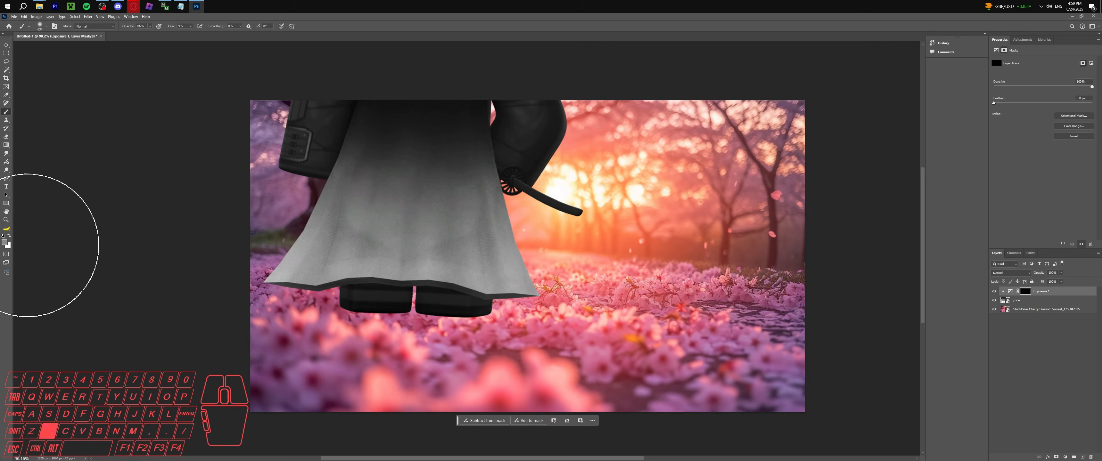
{"action": "left_click", "coordinate": [4, 242]}
{"action": "left_click_drag", "start_coordinate": [714, 270], "coordinate": [704, 284]}
{"action": "left_click", "coordinate": [851, 197]}
Reduce the brush size and widen the docked layer area, keeping the Exposure 1 mask selected.
{"action": "right_click_drag", "start_coordinate": [447, 263], "coordinate": [374, 263], "text": "alt"}
{"action": "left_click", "coordinate": [989, 266]}
{"action": "left_click_drag", "start_coordinate": [989, 266], "coordinate": [939, 266]}
{"action": "left_click_drag", "start_coordinate": [938, 266], "coordinate": [909, 266]}
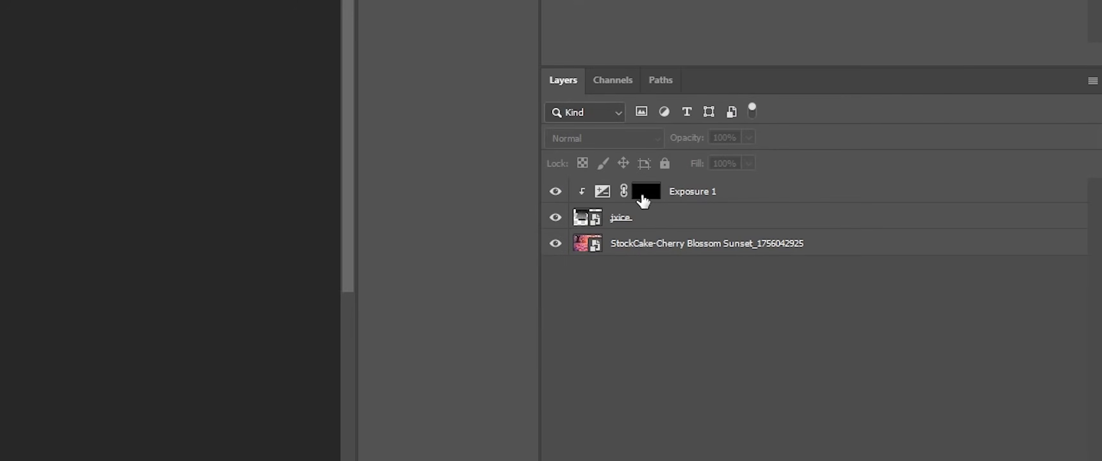
{"action": "left_click", "coordinate": [648, 196]}
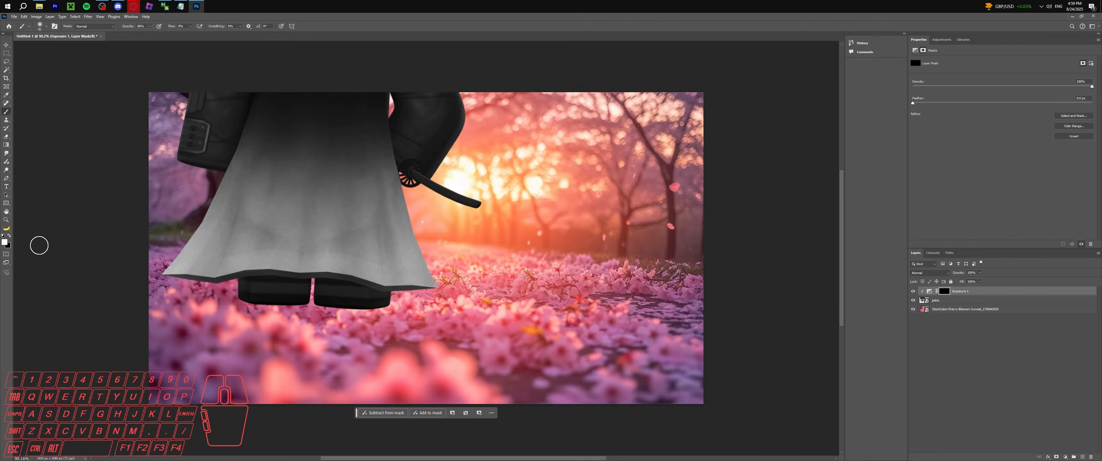
Try painting white on the Exposure 1 mask across the lower dress, first small and soft, enlarging the brush for a full band, and undo the strokes.
{"action": "mouse_move", "coordinate": [497, 254]}
{"action": "left_mouse_down"}
{"action": "mouse_move", "coordinate": [518, 265]}
{"action": "mouse_move", "coordinate": [413, 277]}
{"action": "mouse_move", "coordinate": [455, 252]}
{"action": "mouse_move", "coordinate": [371, 286]}
{"action": "mouse_move", "coordinate": [406, 234]}
{"action": "mouse_move", "coordinate": [342, 248]}
{"action": "mouse_move", "coordinate": [361, 227]}
{"action": "mouse_move", "coordinate": [442, 265]}
{"action": "left_mouse_up"}
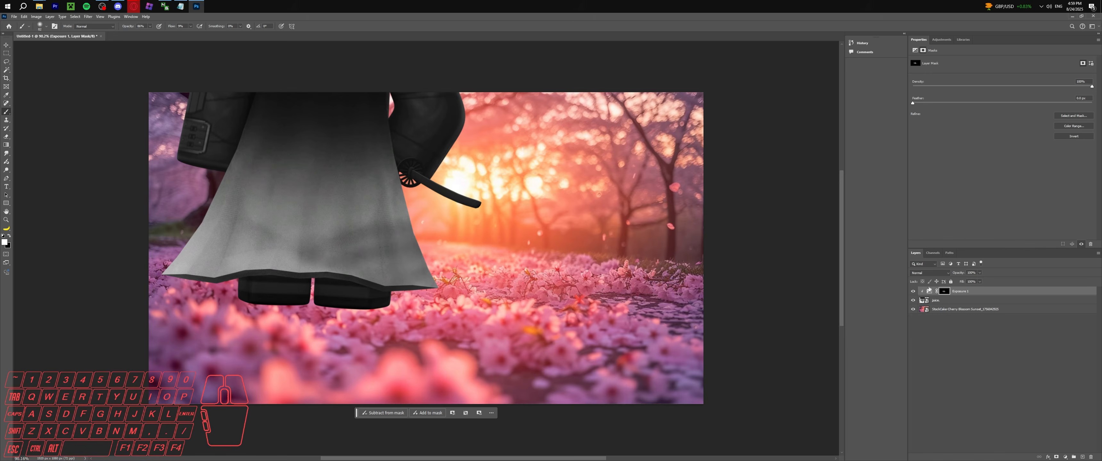
{"action": "key", "text": "ctrl+z"}
{"action": "right_click_drag", "start_coordinate": [554, 259], "coordinate": [620, 265], "text": "alt"}
{"action": "mouse_move", "coordinate": [528, 257]}
{"action": "left_mouse_down"}
{"action": "mouse_move", "coordinate": [428, 274]}
{"action": "mouse_move", "coordinate": [230, 258]}
{"action": "left_mouse_up"}
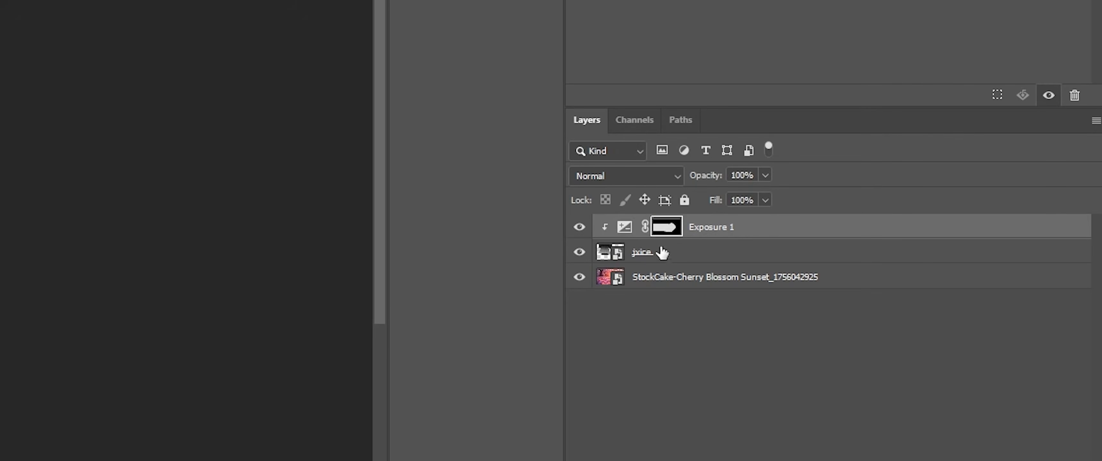
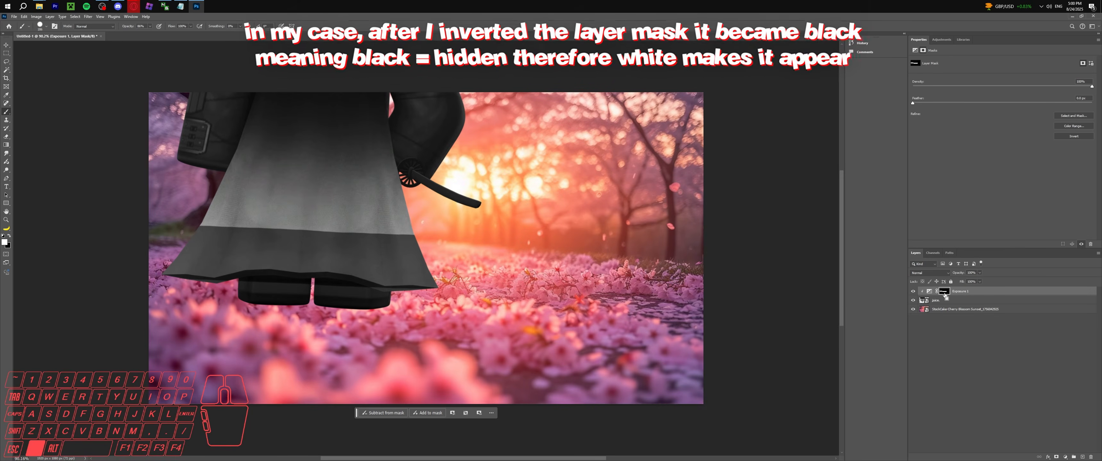
{"action": "key", "text": "ctrl+z"}
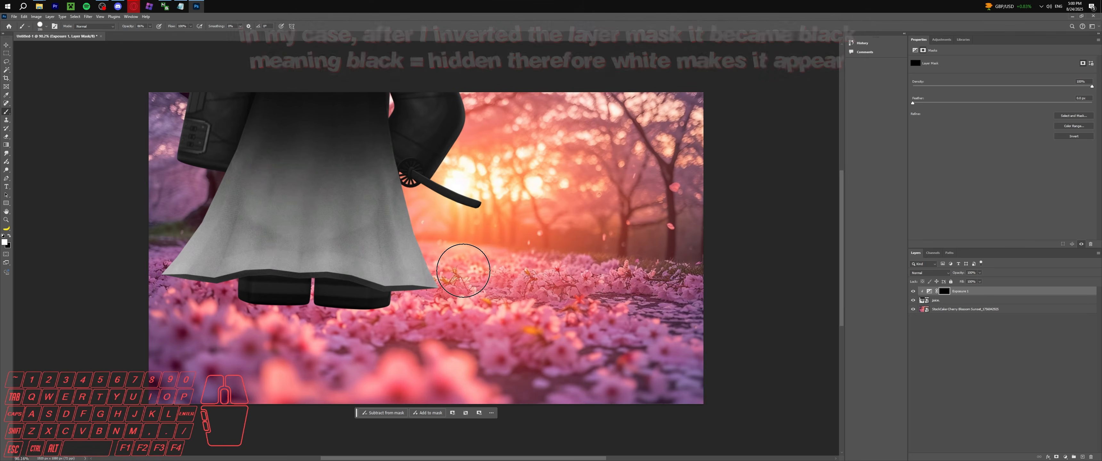
Unclip Exposure 1 to test painting across the background, clip it again, and undo the test strokes.
{"action": "left_click", "coordinate": [932, 292], "text": "alt"}
{"action": "mouse_move", "coordinate": [585, 236]}
{"action": "left_mouse_down"}
{"action": "mouse_move", "coordinate": [497, 267]}
{"action": "mouse_move", "coordinate": [330, 243]}
{"action": "mouse_move", "coordinate": [176, 202]}
{"action": "mouse_move", "coordinate": [420, 171]}
{"action": "mouse_move", "coordinate": [659, 197]}
{"action": "mouse_move", "coordinate": [542, 231]}
{"action": "mouse_move", "coordinate": [469, 235]}
{"action": "left_mouse_up"}
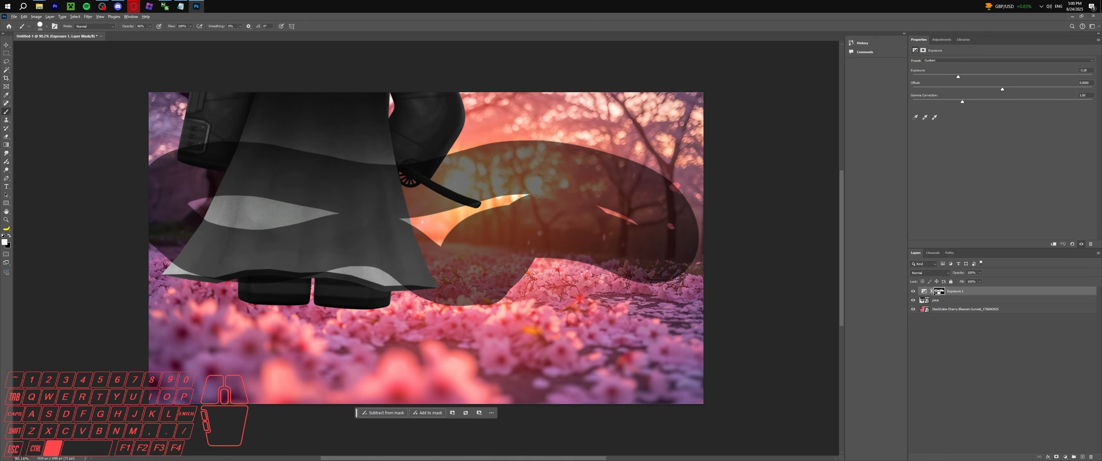
{"action": "left_click", "coordinate": [935, 294], "text": "alt"}
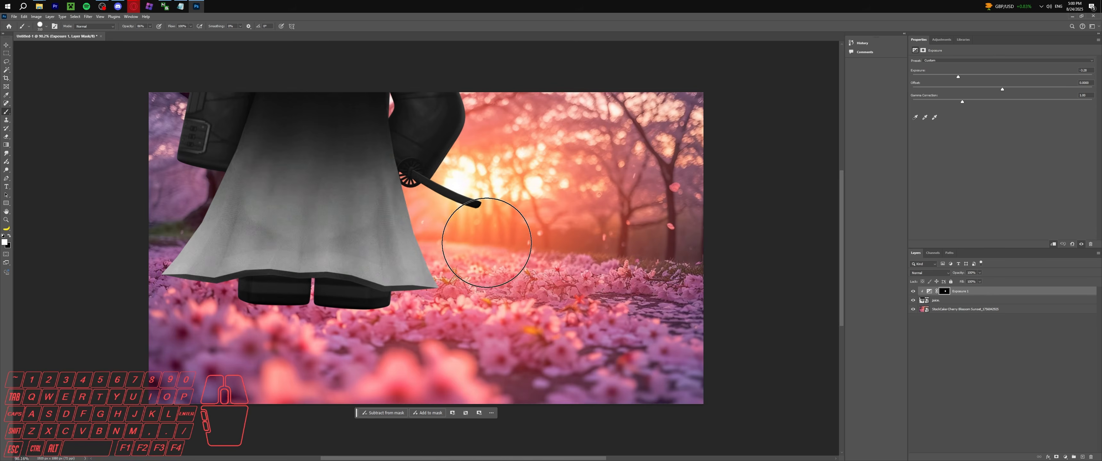
{"action": "left_click_drag", "start_coordinate": [467, 237], "coordinate": [385, 257]}
{"action": "key", "text": "ctrl+z"}
Switch the brush to the Soft Round preset from General Brushes and reduce its size.
{"action": "right_click", "coordinate": [506, 239]}
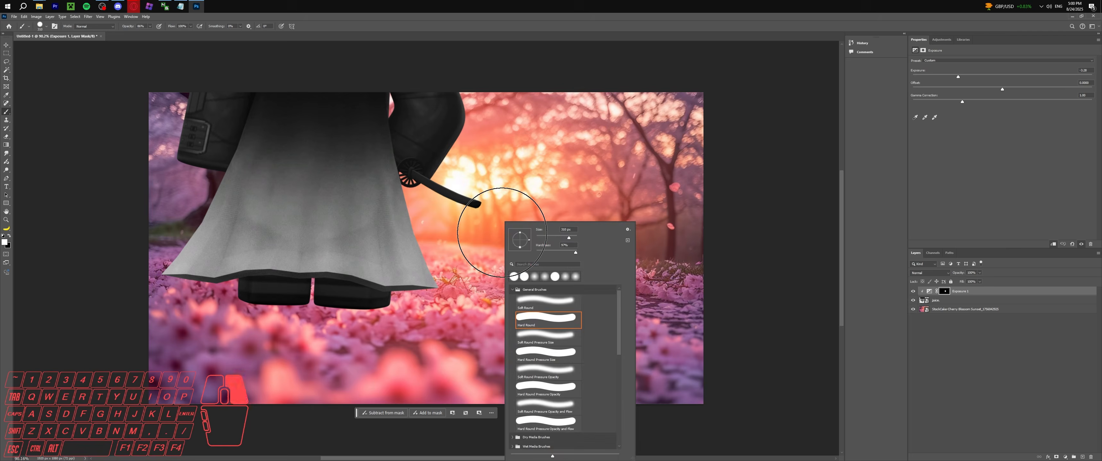
{"action": "left_click", "coordinate": [512, 290]}
{"action": "left_click", "coordinate": [512, 290]}
{"action": "left_click", "coordinate": [531, 299]}
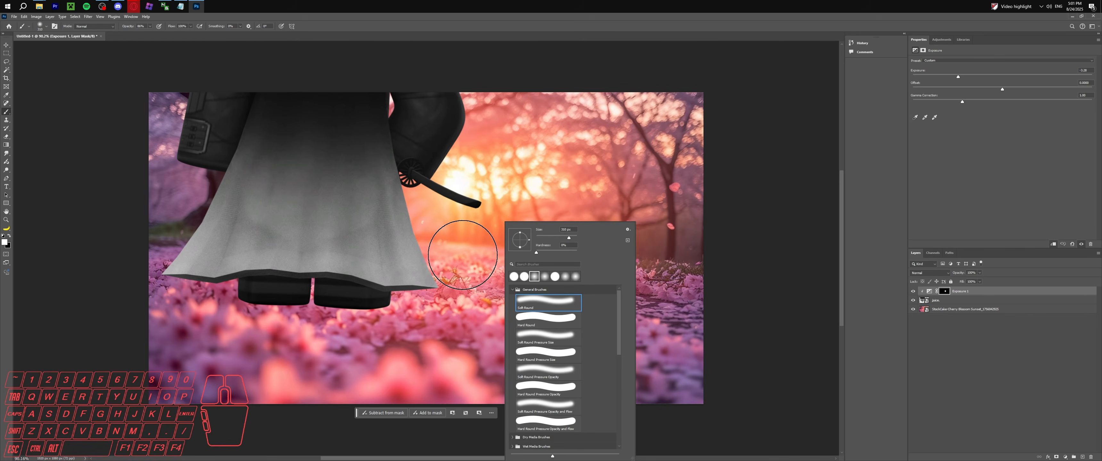
{"action": "left_click", "coordinate": [465, 255]}
{"action": "key", "text": "ctrl+z"}
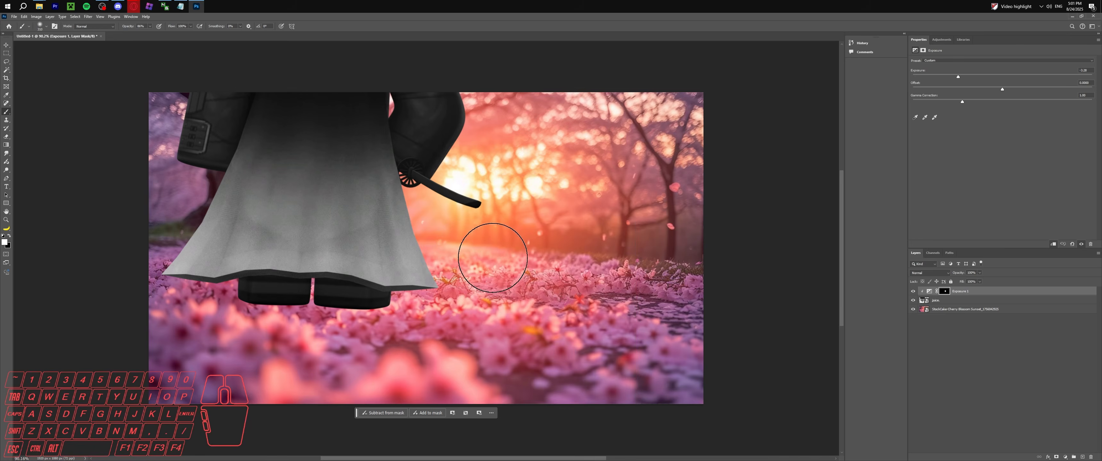
{"action": "key", "text": "alt"}
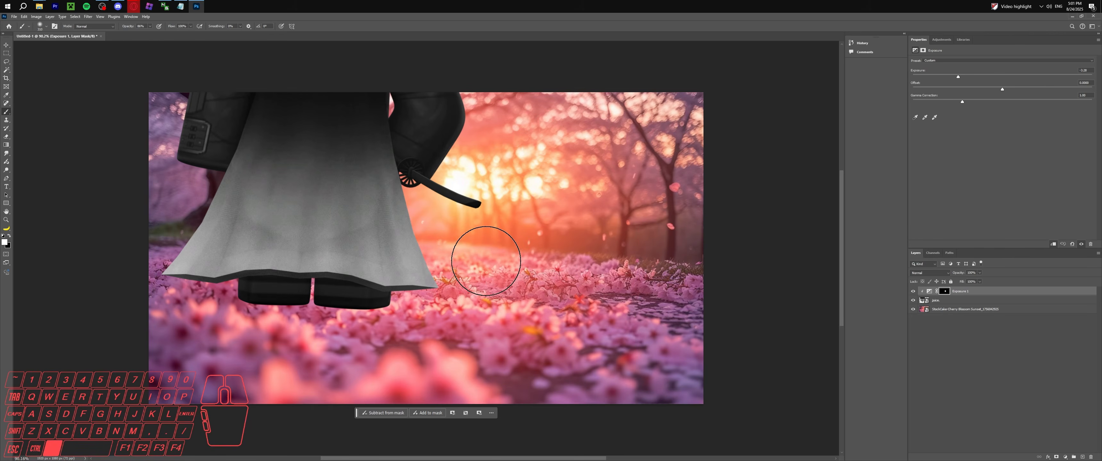
{"action": "right_click_drag", "start_coordinate": [491, 258], "coordinate": [457, 261], "text": "alt"}
Paint white on the Exposure 1 mask along the dress's bottom hem to add a soft shadow.
{"action": "scroll", "coordinate": [443, 284], "scroll_direction": "down", "scroll_amount": 2, "text": "alt"}
{"action": "scroll", "coordinate": [409, 247], "scroll_direction": "down", "scroll_amount": 1, "text": "alt"}
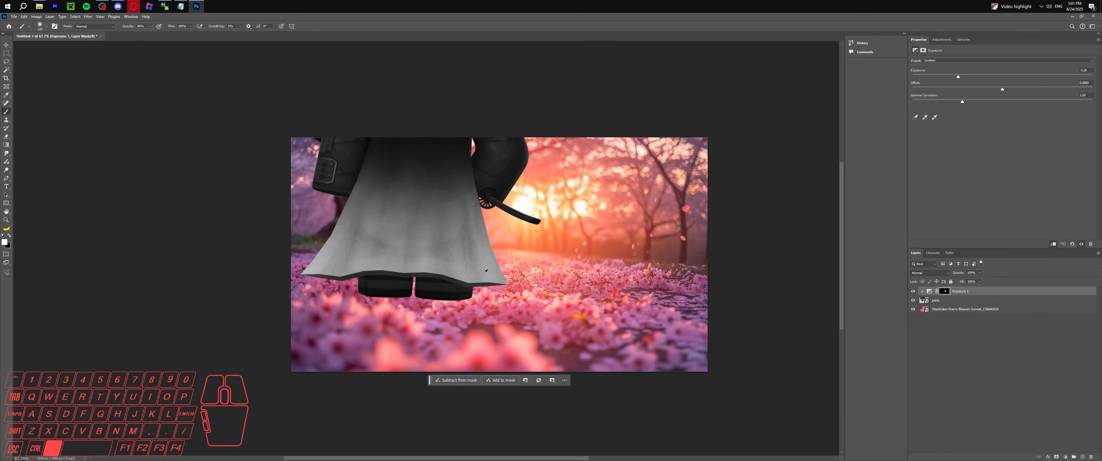
{"action": "scroll", "coordinate": [479, 273], "scroll_direction": "up", "scroll_amount": 4, "text": "alt"}
{"action": "scroll", "coordinate": [470, 246], "scroll_direction": "down", "scroll_amount": 2, "text": "alt"}
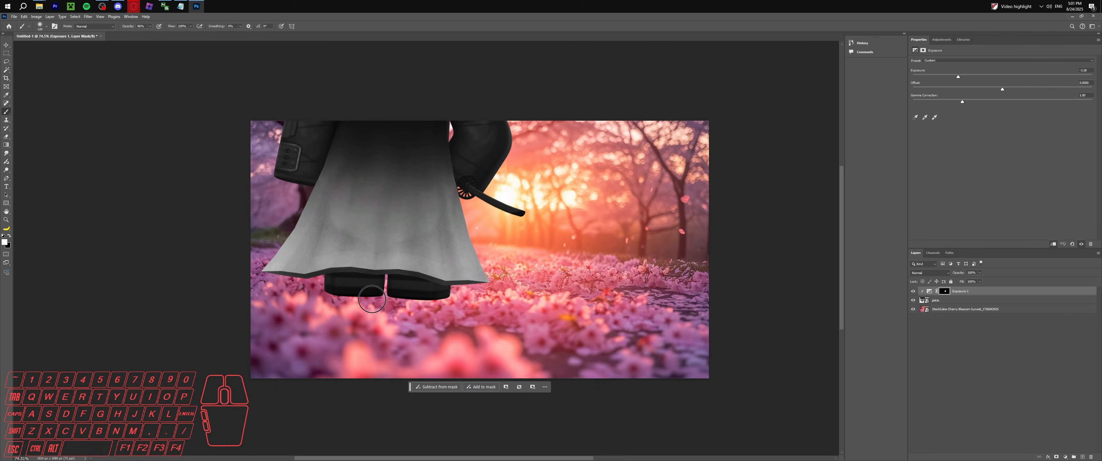
{"action": "scroll", "coordinate": [313, 288], "scroll_direction": "up", "scroll_amount": 5, "text": "alt"}
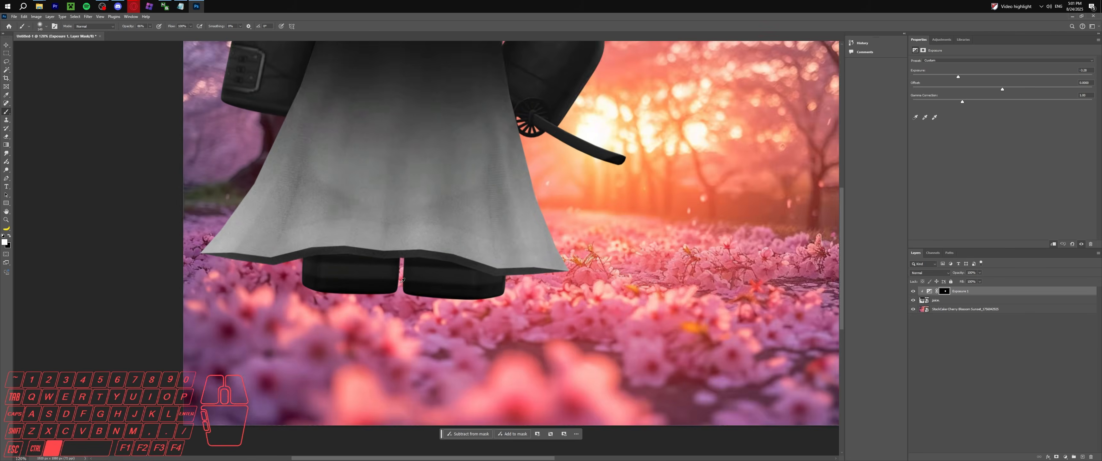
{"action": "mouse_move", "coordinate": [283, 262]}
{"action": "left_mouse_down"}
{"action": "mouse_move", "coordinate": [487, 258]}
{"action": "mouse_move", "coordinate": [685, 280]}
{"action": "left_mouse_up"}
{"action": "scroll", "coordinate": [457, 255], "scroll_direction": "down", "scroll_amount": 8, "text": "alt"}
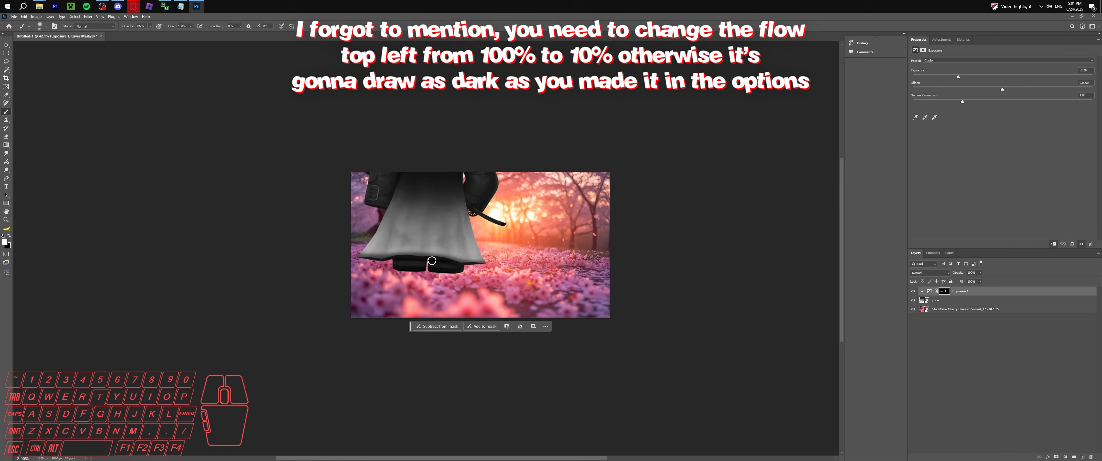
Try a vertical mask stroke over the gap between the character's shoes and undo it.
{"action": "scroll", "coordinate": [474, 265], "scroll_direction": "up", "scroll_amount": 10, "text": "alt"}
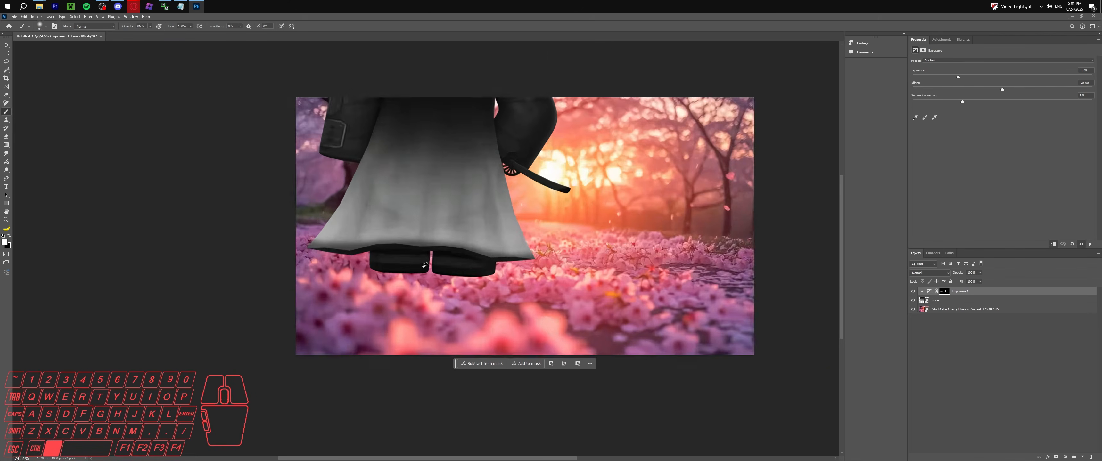
{"action": "mouse_move", "coordinate": [440, 245]}
{"action": "left_mouse_down"}
{"action": "mouse_move", "coordinate": [441, 210]}
{"action": "mouse_move", "coordinate": [439, 304]}
{"action": "left_mouse_up"}
{"action": "key", "text": "ctrl+z"}
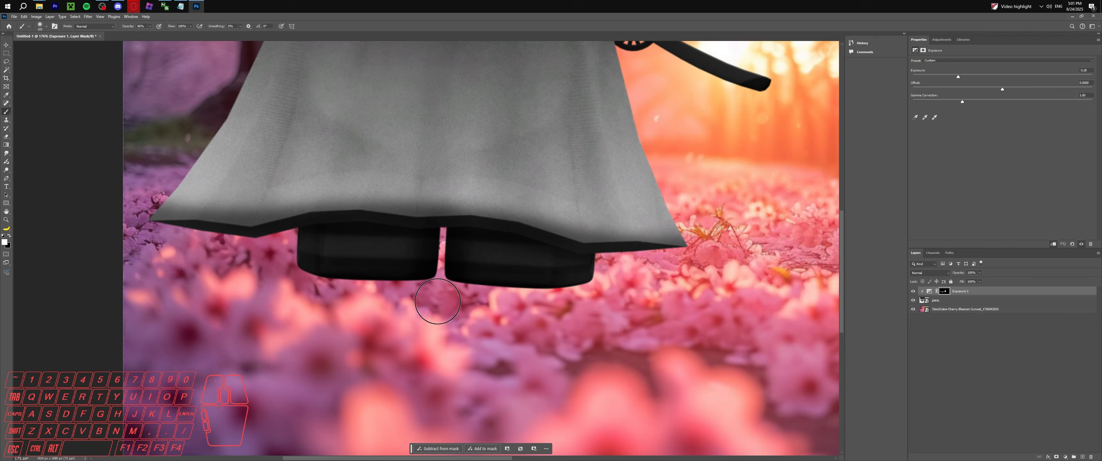
{"action": "scroll", "coordinate": [437, 302], "scroll_direction": "down", "scroll_amount": 10, "text": "alt"}
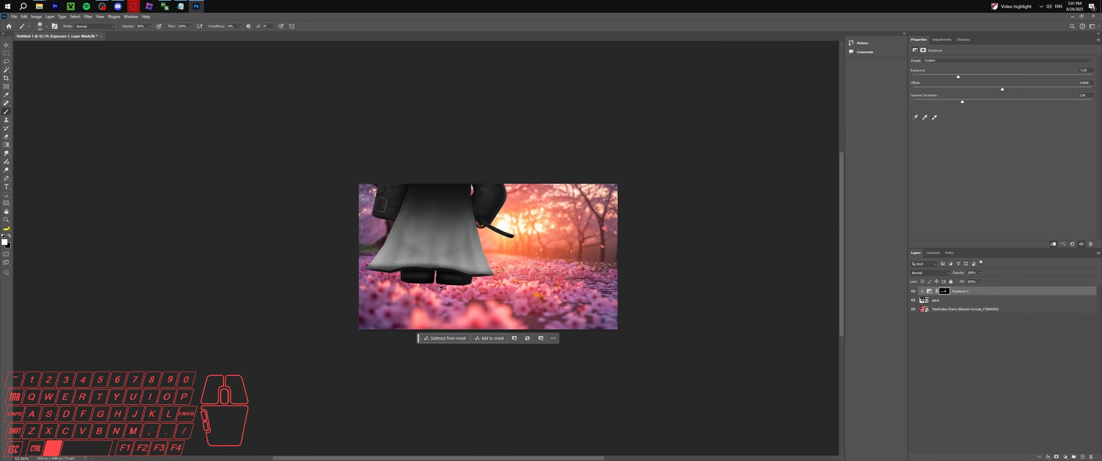
Toggle the Exposure 1 adjustment's visibility to compare the hem area with and without the shading.
{"action": "scroll", "coordinate": [440, 289], "scroll_direction": "down", "scroll_amount": 1, "text": "alt"}
{"action": "scroll", "coordinate": [443, 283], "scroll_direction": "up", "scroll_amount": 4, "text": "alt"}
{"action": "left_click", "coordinate": [913, 292]}
{"action": "left_click", "coordinate": [912, 292]}
{"action": "left_click", "coordinate": [913, 292]}
{"action": "left_click", "coordinate": [913, 292]}
{"action": "left_click", "coordinate": [913, 292]}
Paint white on the Exposure 1 mask with a smaller brush along the bottom edges of both shoes to shade them.
{"action": "scroll", "coordinate": [464, 288], "scroll_direction": "up", "scroll_amount": 5, "text": "alt"}
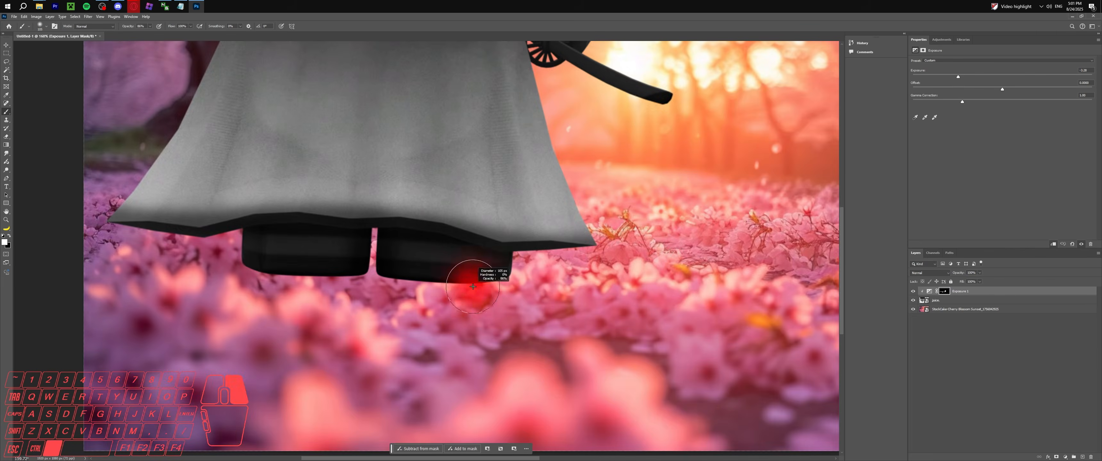
{"action": "left_click_drag", "start_coordinate": [508, 282], "coordinate": [512, 276]}
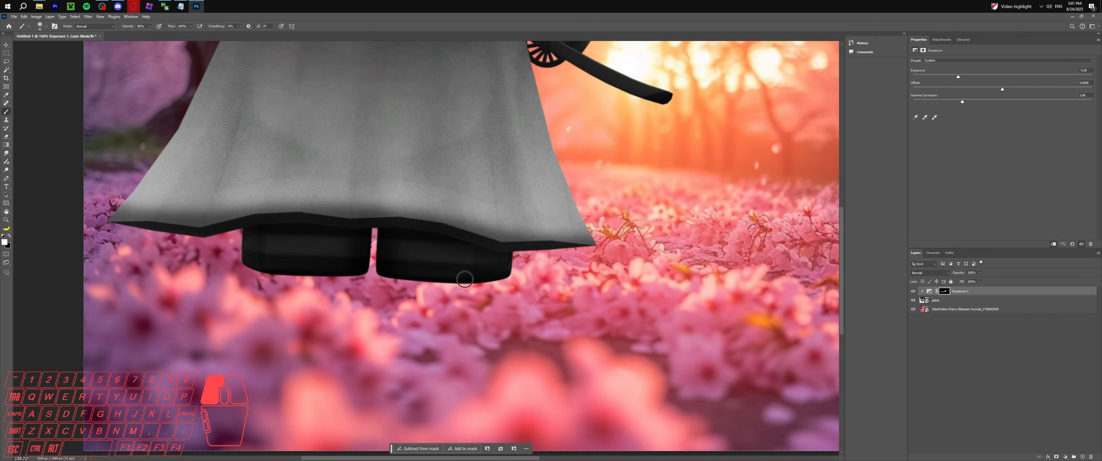
{"action": "left_click_drag", "start_coordinate": [370, 274], "coordinate": [365, 274]}
{"action": "left_click_drag", "start_coordinate": [249, 267], "coordinate": [250, 266]}
{"action": "scroll", "coordinate": [440, 275], "scroll_direction": "down", "scroll_amount": 5, "text": "alt"}
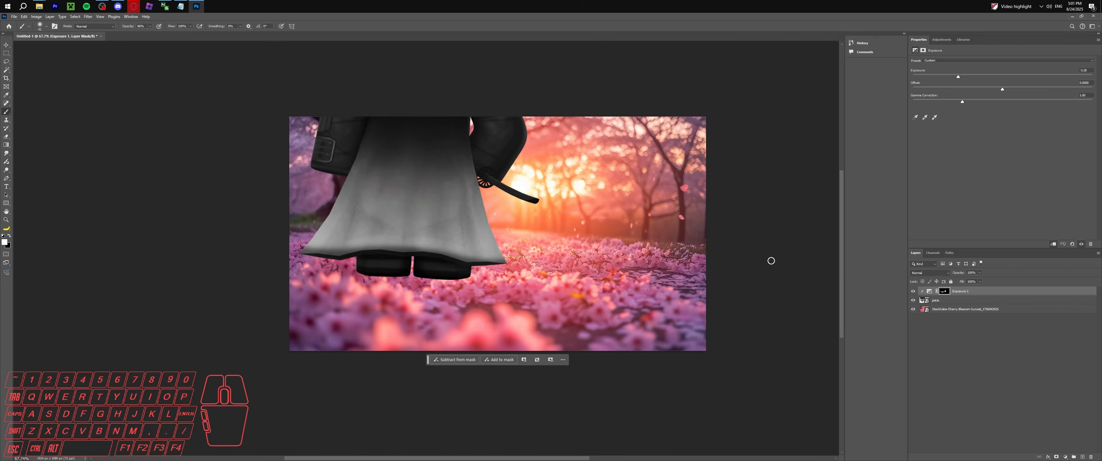
Toggle the Exposure 1 adjustment off and on to examine the shading on the shoes.
{"action": "left_click", "coordinate": [914, 292]}
{"action": "left_click", "coordinate": [913, 292]}
{"action": "left_click", "coordinate": [914, 292]}
{"action": "left_click", "coordinate": [914, 292]}
{"action": "left_click", "coordinate": [913, 292]}
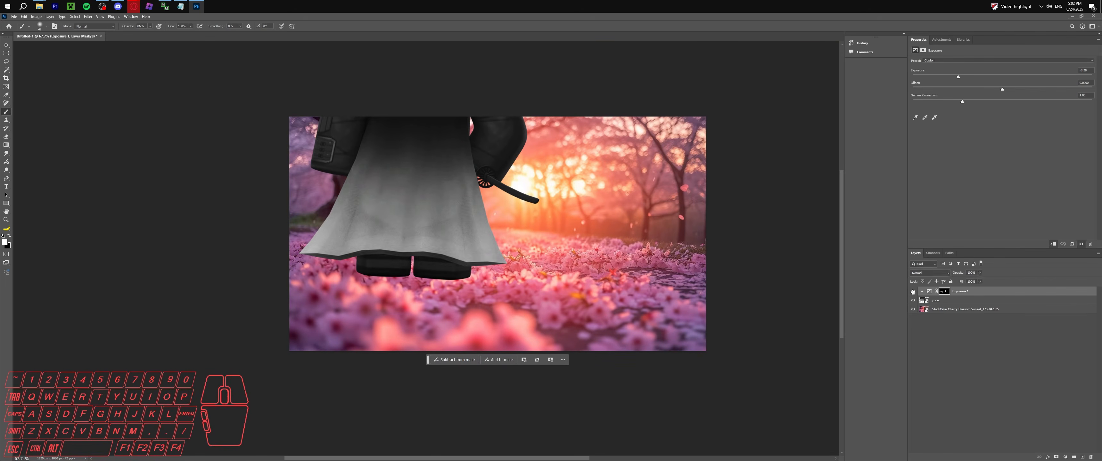
{"action": "left_click", "coordinate": [913, 292]}
{"action": "left_click", "coordinate": [914, 292]}
{"action": "left_click", "coordinate": [913, 292]}
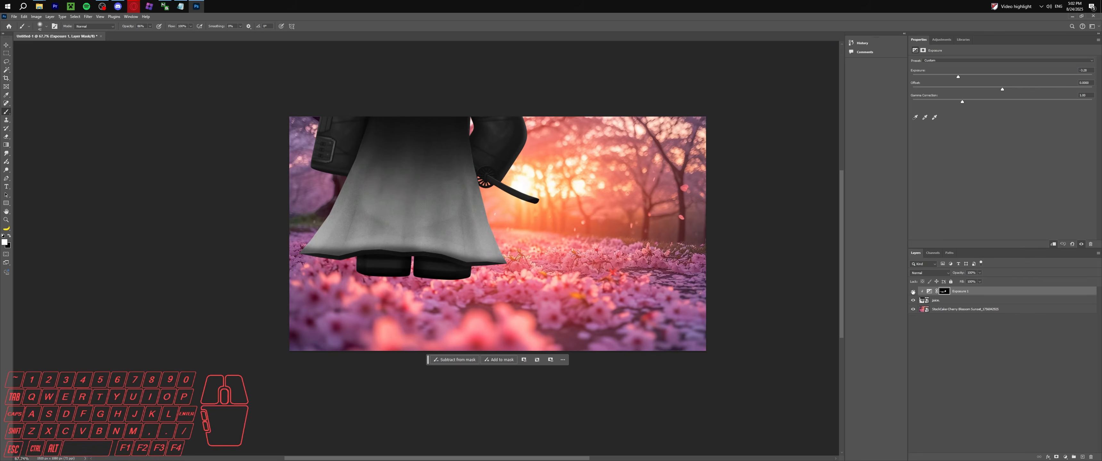
Paint white with a small brush on the mask around the sleeve's rectangular pouch and along that sleeve's outer edge.
{"action": "scroll", "coordinate": [486, 138], "scroll_direction": "up", "scroll_amount": 8, "text": "alt"}
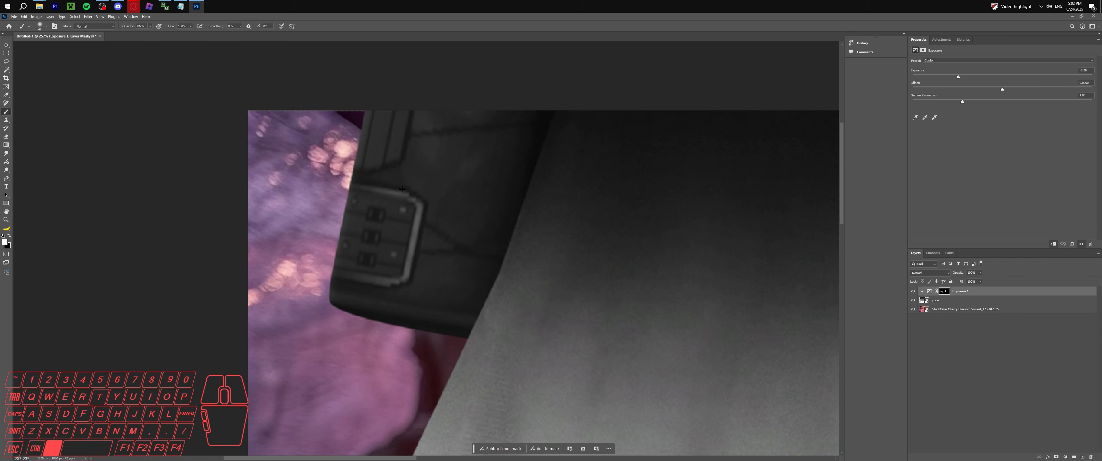
{"action": "right_click_drag", "start_coordinate": [402, 189], "coordinate": [394, 186], "text": "alt"}
{"action": "left_click_drag", "start_coordinate": [352, 183], "coordinate": [373, 185]}
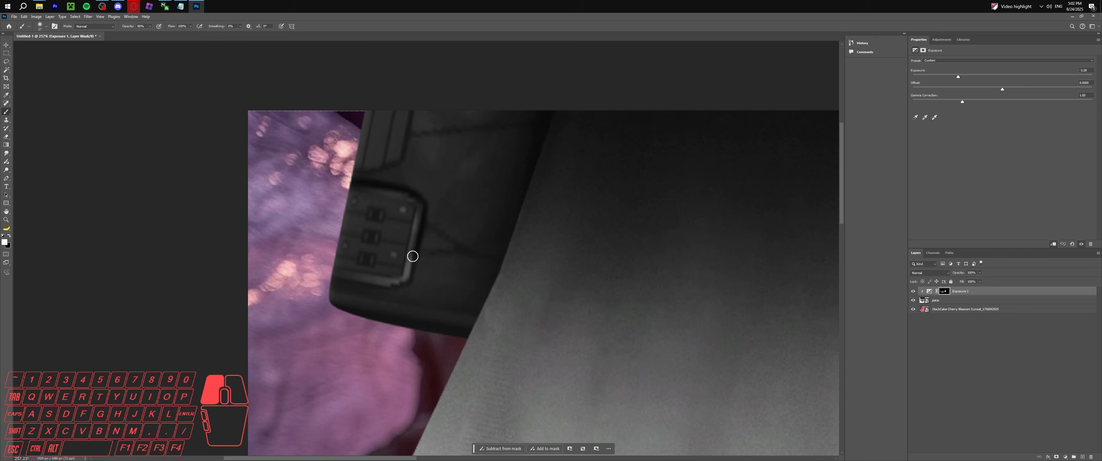
{"action": "left_click_drag", "start_coordinate": [345, 281], "coordinate": [330, 279]}
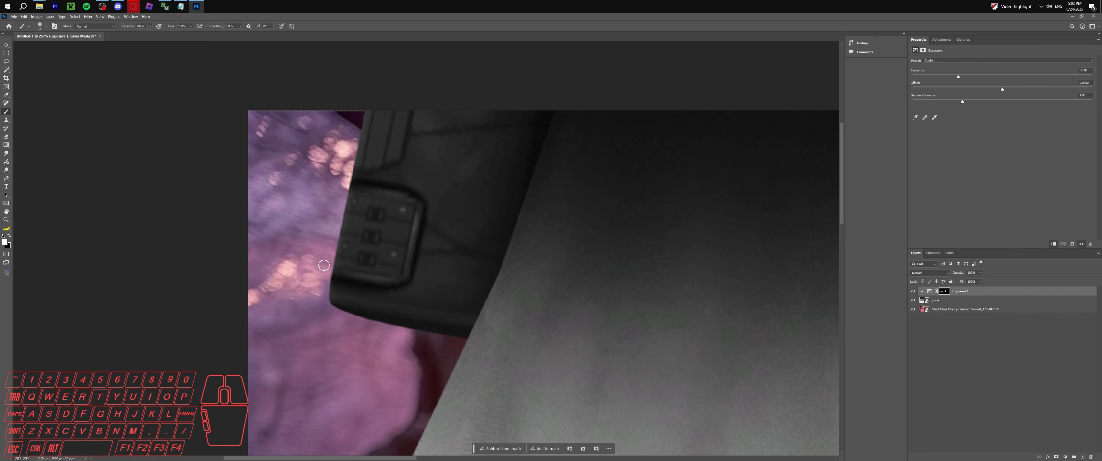
{"action": "scroll", "coordinate": [338, 240], "scroll_direction": "down", "scroll_amount": 5, "text": "alt"}
{"action": "scroll", "coordinate": [340, 223], "scroll_direction": "up", "scroll_amount": 5, "text": "alt"}
{"action": "right_click_drag", "start_coordinate": [335, 242], "coordinate": [328, 254], "text": "alt"}
{"action": "mouse_move", "coordinate": [327, 253]}
{"action": "left_mouse_down"}
{"action": "mouse_move", "coordinate": [416, 253]}
{"action": "mouse_move", "coordinate": [430, 191]}
{"action": "mouse_move", "coordinate": [428, 154]}
{"action": "mouse_move", "coordinate": [382, 124]}
{"action": "mouse_move", "coordinate": [339, 121]}
{"action": "left_mouse_up"}
{"action": "scroll", "coordinate": [362, 148], "scroll_direction": "down", "scroll_amount": 8, "text": "alt"}
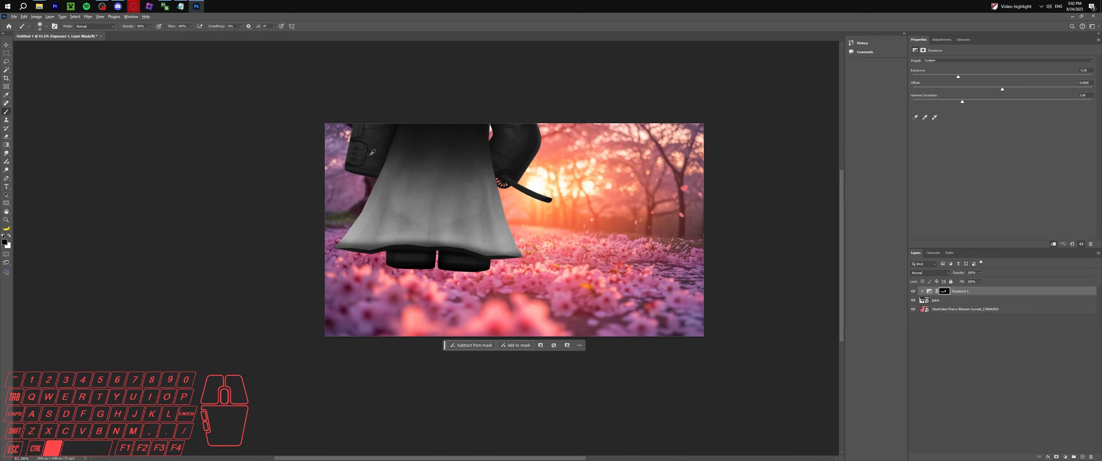
Set the brush opacity to 100% with a low flow and brush broad soft strokes on the mask across the dress's middle.
{"action": "scroll", "coordinate": [395, 153], "scroll_direction": "up", "scroll_amount": 3, "text": "alt"}
{"action": "scroll", "coordinate": [411, 188], "scroll_direction": "down", "scroll_amount": 4, "text": "alt"}
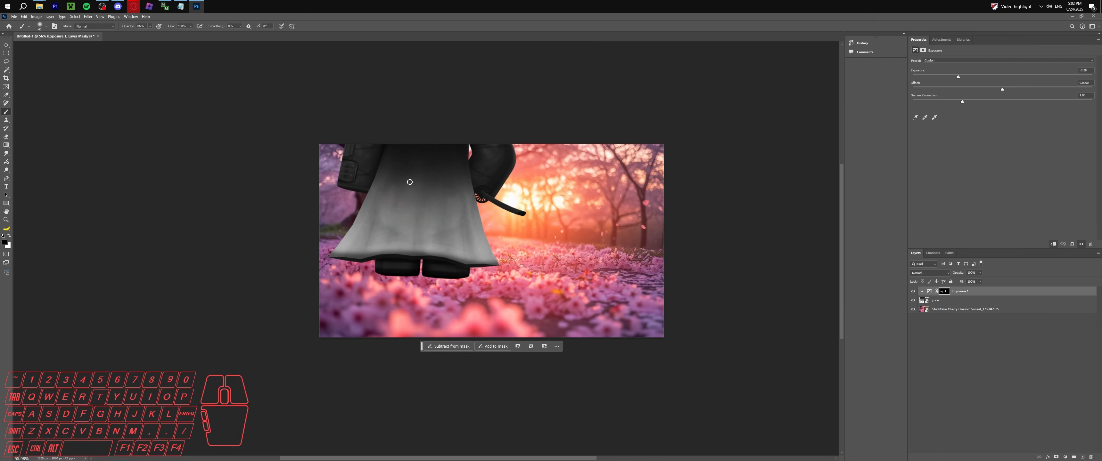
{"action": "left_click_drag", "start_coordinate": [128, 29], "coordinate": [159, 29]}
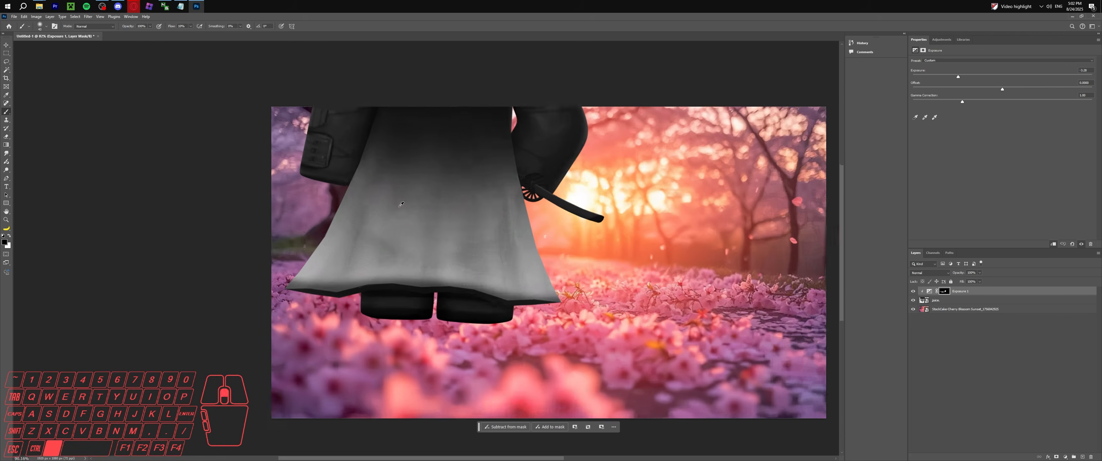
{"action": "scroll", "coordinate": [399, 205], "scroll_direction": "up", "scroll_amount": 4, "text": "alt"}
{"action": "mouse_move", "coordinate": [468, 204]}
{"action": "left_mouse_down"}
{"action": "mouse_move", "coordinate": [410, 210]}
{"action": "mouse_move", "coordinate": [446, 199]}
{"action": "mouse_move", "coordinate": [433, 200]}
{"action": "mouse_move", "coordinate": [384, 215]}
{"action": "mouse_move", "coordinate": [398, 227]}
{"action": "left_mouse_up"}
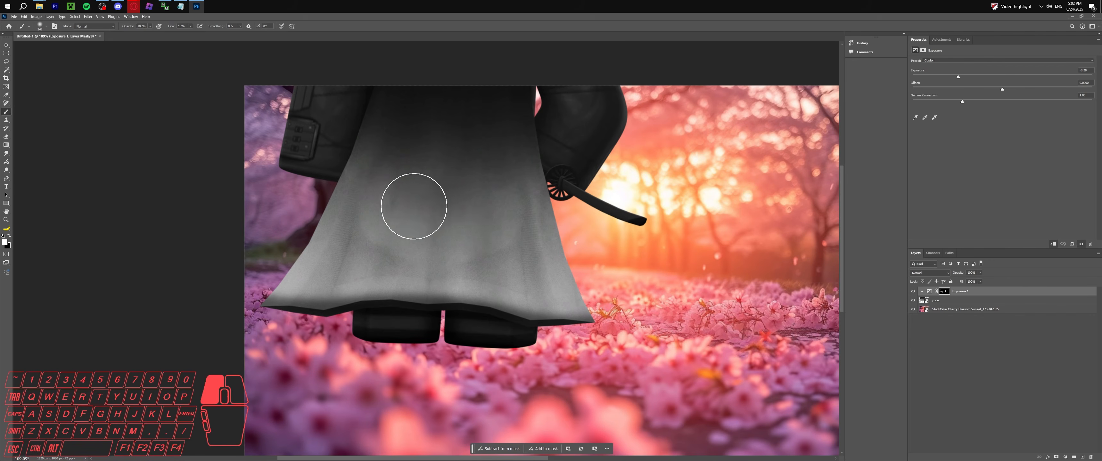
{"action": "mouse_move", "coordinate": [414, 206]}
{"action": "left_mouse_down"}
{"action": "mouse_move", "coordinate": [474, 207]}
{"action": "mouse_move", "coordinate": [468, 221]}
{"action": "mouse_move", "coordinate": [418, 227]}
{"action": "mouse_move", "coordinate": [403, 197]}
{"action": "mouse_move", "coordinate": [506, 208]}
{"action": "left_mouse_up"}
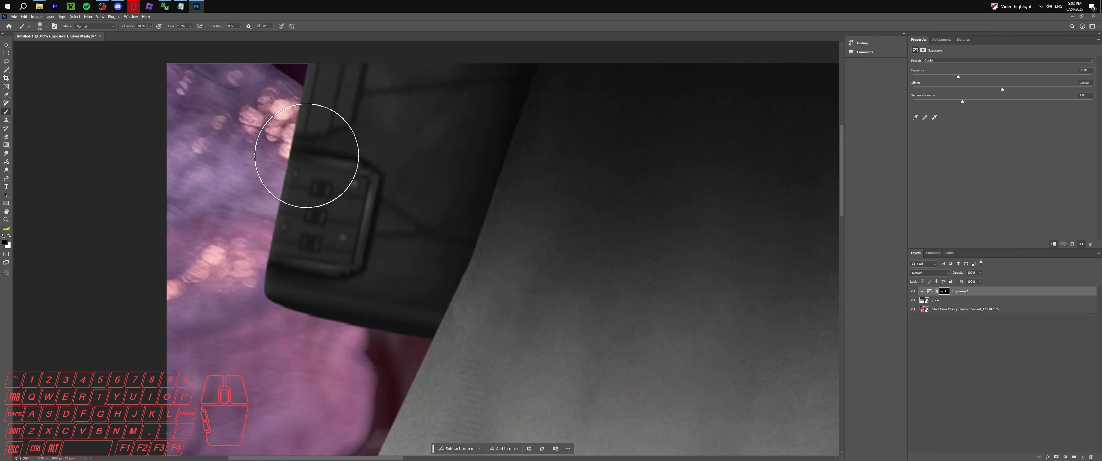
Brush black on the mask over the pouch sleeve's outer edge to soften its shading, and restore white with a smaller brush.
{"action": "mouse_move", "coordinate": [310, 153]}
{"action": "left_mouse_down"}
{"action": "mouse_move", "coordinate": [254, 168]}
{"action": "mouse_move", "coordinate": [408, 197]}
{"action": "mouse_move", "coordinate": [239, 251]}
{"action": "mouse_move", "coordinate": [364, 251]}
{"action": "mouse_move", "coordinate": [310, 178]}
{"action": "mouse_move", "coordinate": [369, 164]}
{"action": "mouse_move", "coordinate": [380, 196]}
{"action": "mouse_move", "coordinate": [367, 244]}
{"action": "mouse_move", "coordinate": [332, 272]}
{"action": "mouse_move", "coordinate": [245, 266]}
{"action": "left_mouse_up"}
{"action": "key", "text": "x"}
{"action": "key", "text": "bracketleft"}
{"action": "key", "text": "bracketleft"}
{"action": "key", "text": "bracketleft"}
{"action": "key", "text": "bracketleft"}
{"action": "key", "text": "bracketleft"}
{"action": "key", "text": "bracketleft"}
{"action": "scroll", "coordinate": [281, 207], "scroll_direction": "down", "scroll_amount": 5, "text": "alt"}
{"action": "scroll", "coordinate": [281, 207], "scroll_direction": "down", "scroll_amount": 2, "text": "alt"}
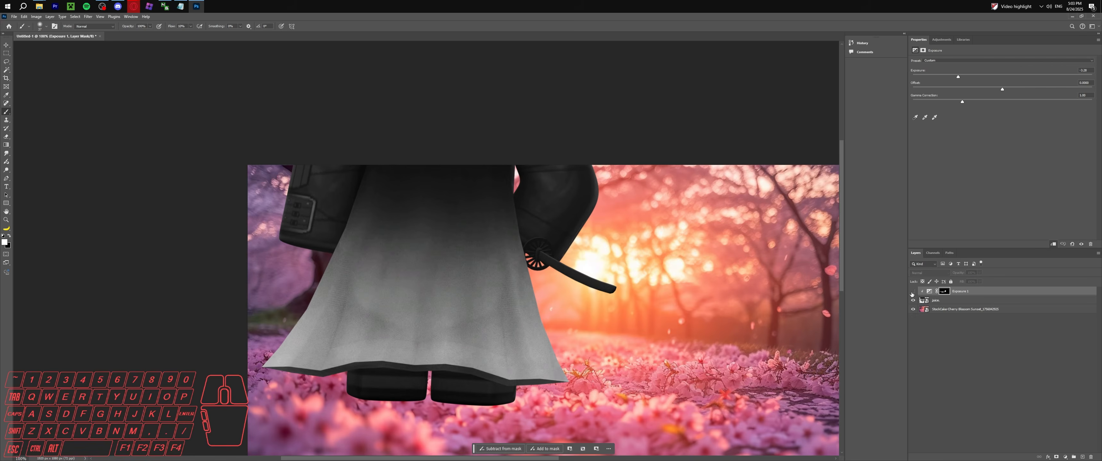
Paint low-flow white strokes on the mask around the pouch and along its sleeve's edges to build up soft shadows.
{"action": "scroll", "coordinate": [317, 195], "scroll_direction": "up", "scroll_amount": 3, "text": "alt"}
{"action": "scroll", "coordinate": [318, 195], "scroll_direction": "up", "scroll_amount": 2, "text": "alt"}
{"action": "mouse_move", "coordinate": [312, 229]}
{"action": "left_mouse_down"}
{"action": "mouse_move", "coordinate": [391, 264]}
{"action": "mouse_move", "coordinate": [332, 264]}
{"action": "mouse_move", "coordinate": [398, 273]}
{"action": "left_mouse_up"}
{"action": "scroll", "coordinate": [398, 273], "scroll_direction": "down", "scroll_amount": 4, "text": "alt"}
{"action": "scroll", "coordinate": [323, 170], "scroll_direction": "up", "scroll_amount": 5, "text": "alt"}
{"action": "mouse_move", "coordinate": [321, 173]}
{"action": "left_mouse_down"}
{"action": "mouse_move", "coordinate": [305, 236]}
{"action": "mouse_move", "coordinate": [300, 204]}
{"action": "left_mouse_up"}
{"action": "mouse_move", "coordinate": [297, 188]}
{"action": "left_mouse_down"}
{"action": "mouse_move", "coordinate": [298, 167]}
{"action": "mouse_move", "coordinate": [286, 239]}
{"action": "left_mouse_up"}
{"action": "scroll", "coordinate": [298, 145], "scroll_direction": "down", "scroll_amount": 8, "text": "alt"}
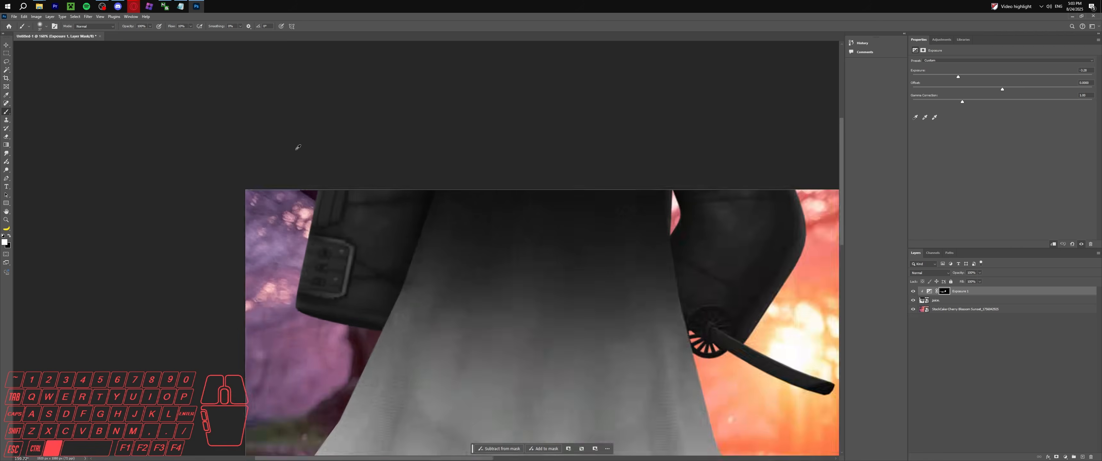
Paint a soft shadow on the mask over the upper part of the sleeve beside the sword.
{"action": "scroll", "coordinate": [576, 247], "scroll_direction": "up", "scroll_amount": 4, "text": "alt"}
{"action": "scroll", "coordinate": [576, 247], "scroll_direction": "up", "scroll_amount": 3, "text": "alt"}
{"action": "mouse_move", "coordinate": [479, 158]}
{"action": "left_mouse_down"}
{"action": "mouse_move", "coordinate": [651, 144]}
{"action": "mouse_move", "coordinate": [473, 150]}
{"action": "left_mouse_up"}
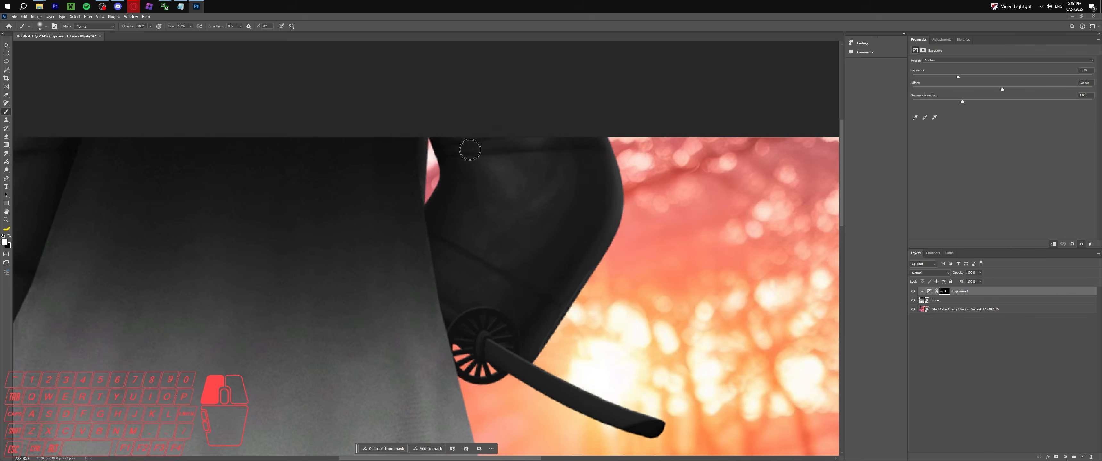
{"action": "scroll", "coordinate": [551, 100], "scroll_direction": "down", "scroll_amount": 8, "text": "alt"}
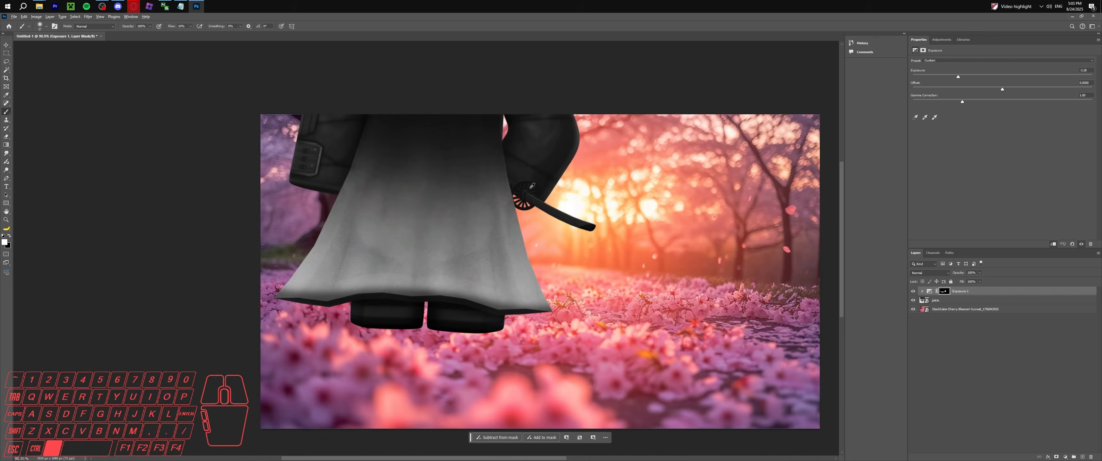
{"action": "scroll", "coordinate": [437, 303], "scroll_direction": "up", "scroll_amount": 8, "text": "alt"}
{"action": "scroll", "coordinate": [418, 205], "scroll_direction": "down", "scroll_amount": 8, "text": "alt"}
Enlarge the brush and soften the mask shading on the pouch side with a black stroke, restoring white as the foreground colour.
{"action": "scroll", "coordinate": [394, 216], "scroll_direction": "up", "scroll_amount": 5, "text": "alt"}
{"action": "right_click_drag", "start_coordinate": [394, 217], "coordinate": [425, 217], "text": "alt"}
{"action": "key", "text": "x"}
{"action": "mouse_move", "coordinate": [142, 209]}
{"action": "left_mouse_down"}
{"action": "mouse_move", "coordinate": [401, 203]}
{"action": "mouse_move", "coordinate": [689, 235]}
{"action": "mouse_move", "coordinate": [172, 185]}
{"action": "left_mouse_up"}
{"action": "key", "text": "x"}
{"action": "scroll", "coordinate": [360, 195], "scroll_direction": "down", "scroll_amount": 6, "text": "alt"}
{"action": "scroll", "coordinate": [361, 195], "scroll_direction": "down", "scroll_amount": 3, "text": "alt"}
{"action": "scroll", "coordinate": [364, 197], "scroll_direction": "up", "scroll_amount": 2, "text": "alt"}
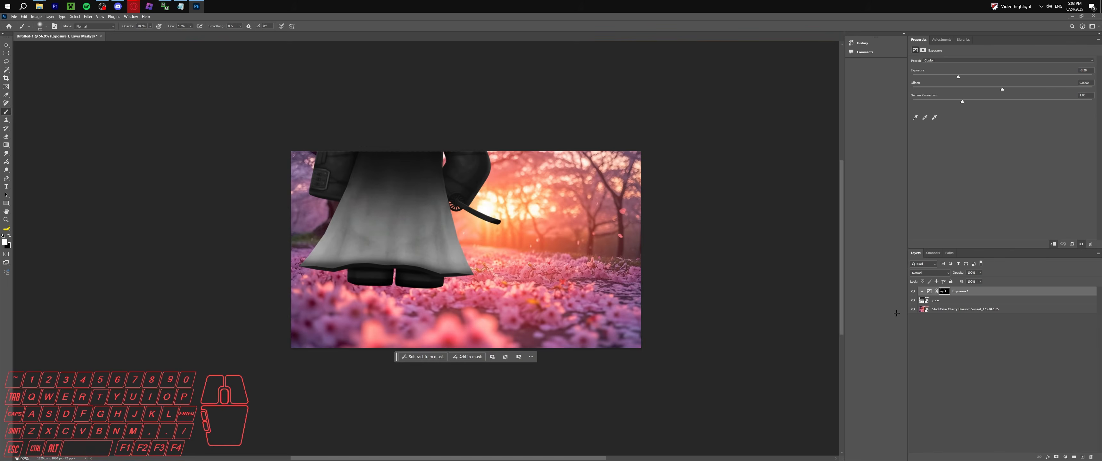
Toggle the Exposure 1 adjustment repeatedly to review the sleeve shadows against the unshaded character.
{"action": "left_click", "coordinate": [912, 292]}
{"action": "left_click", "coordinate": [912, 292]}
{"action": "left_click", "coordinate": [913, 291]}
{"action": "left_click", "coordinate": [913, 292]}
{"action": "left_click", "coordinate": [913, 291]}
{"action": "left_click", "coordinate": [913, 291]}
{"action": "left_click", "coordinate": [913, 291]}
{"action": "left_click", "coordinate": [913, 292]}
Paint a soft mask shadow on the dress beside the pouch sleeve's edge, undoing and redoing the first stroke.
{"action": "scroll", "coordinate": [353, 187], "scroll_direction": "up", "scroll_amount": 10, "text": "alt"}
{"action": "right_click_drag", "start_coordinate": [366, 176], "coordinate": [349, 176], "text": "alt"}
{"action": "left_click_drag", "start_coordinate": [350, 177], "coordinate": [360, 175]}
{"action": "key", "text": "ctrl+z"}
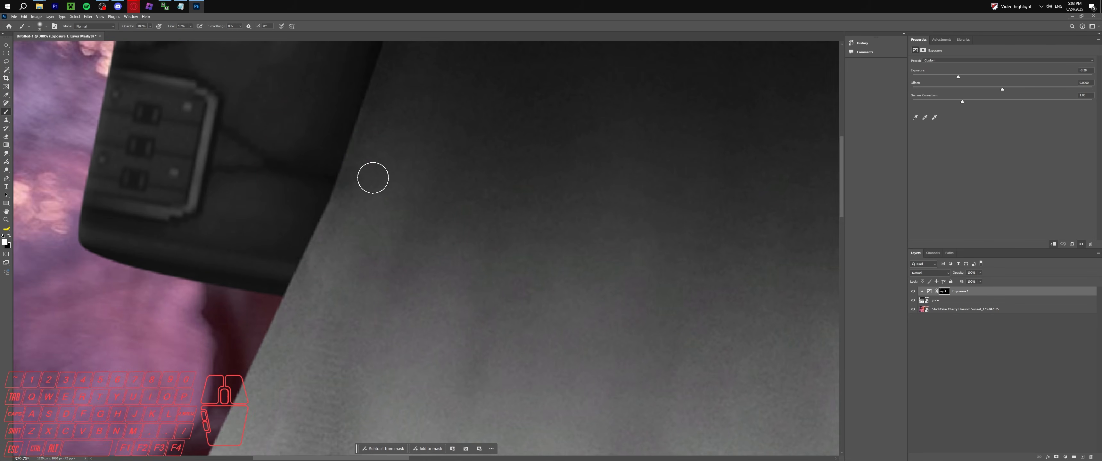
{"action": "mouse_move", "coordinate": [367, 177]}
{"action": "left_mouse_down"}
{"action": "mouse_move", "coordinate": [357, 181]}
{"action": "mouse_move", "coordinate": [362, 165]}
{"action": "mouse_move", "coordinate": [347, 200]}
{"action": "mouse_move", "coordinate": [353, 190]}
{"action": "left_mouse_up"}
{"action": "scroll", "coordinate": [371, 164], "scroll_direction": "down", "scroll_amount": 8, "text": "alt"}
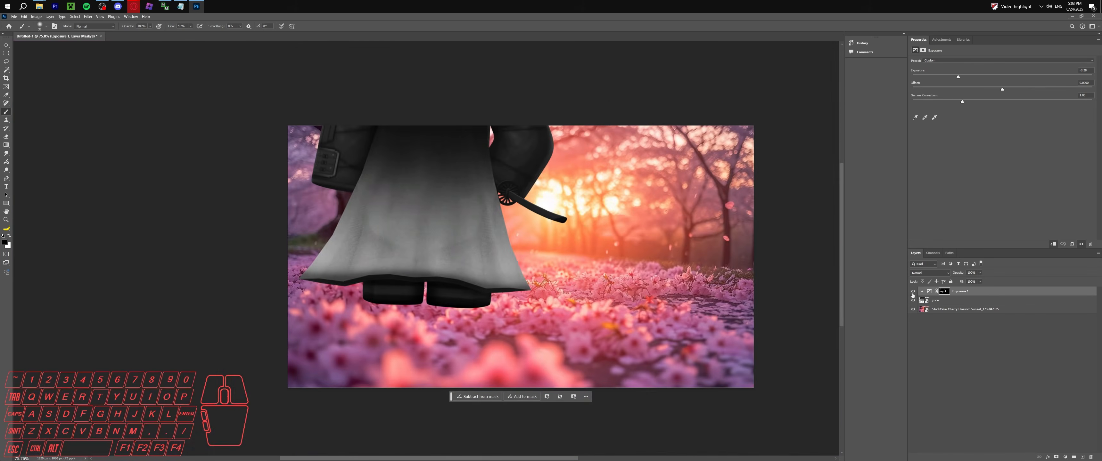
Compare the whole character with and without the Exposure 1 shading, and inspect the painted shadows up close.
{"action": "left_click", "coordinate": [913, 292]}
{"action": "left_click", "coordinate": [913, 292]}
{"action": "left_click", "coordinate": [913, 291]}
{"action": "left_click", "coordinate": [913, 291]}
{"action": "left_click", "coordinate": [913, 292]}
{"action": "left_click", "coordinate": [913, 292]}
{"action": "left_click", "coordinate": [913, 292]}
{"action": "left_click", "coordinate": [913, 292]}
{"action": "left_click", "coordinate": [913, 292]}
{"action": "left_click", "coordinate": [913, 292]}
{"action": "left_click", "coordinate": [912, 292]}
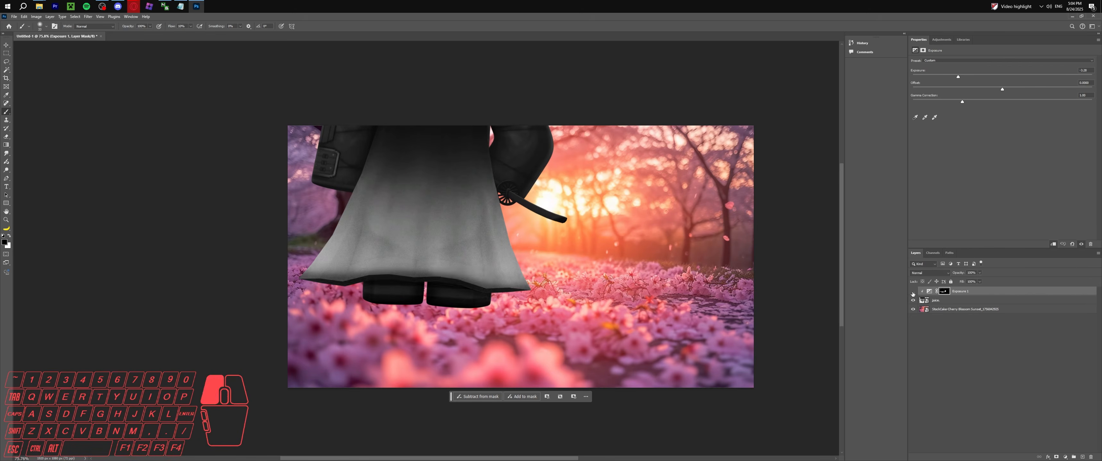
{"action": "left_click", "coordinate": [912, 292]}
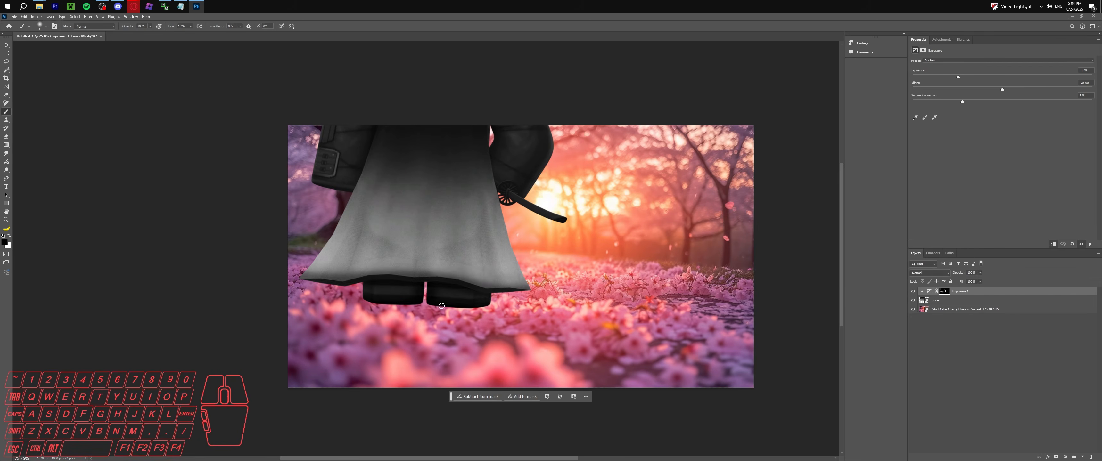
{"action": "scroll", "coordinate": [451, 296], "scroll_direction": "up", "scroll_amount": 5, "text": "alt"}
{"action": "scroll", "coordinate": [445, 301], "scroll_direction": "down", "scroll_amount": 8, "text": "alt"}
{"action": "scroll", "coordinate": [440, 305], "scroll_direction": "up", "scroll_amount": 1, "text": "alt"}
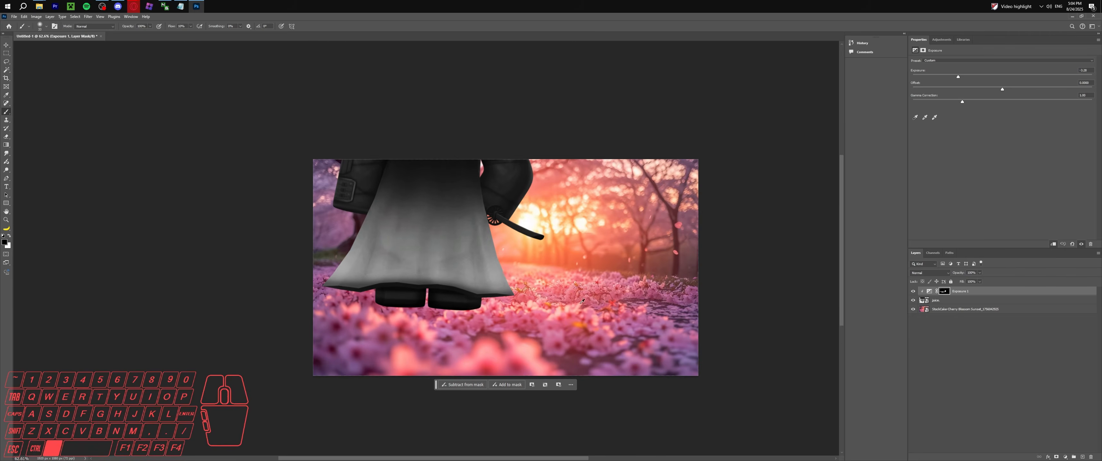
Duplicate the character layer and name the copy "shaddow".
{"action": "left_click", "coordinate": [939, 320]}
{"action": "scroll", "coordinate": [473, 286], "scroll_direction": "down", "scroll_amount": 1}
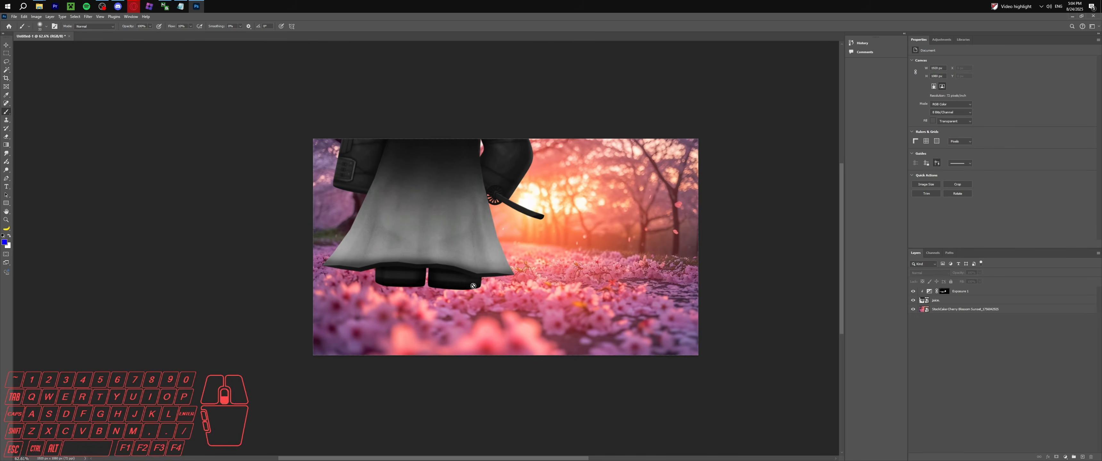
{"action": "left_click", "coordinate": [945, 304]}
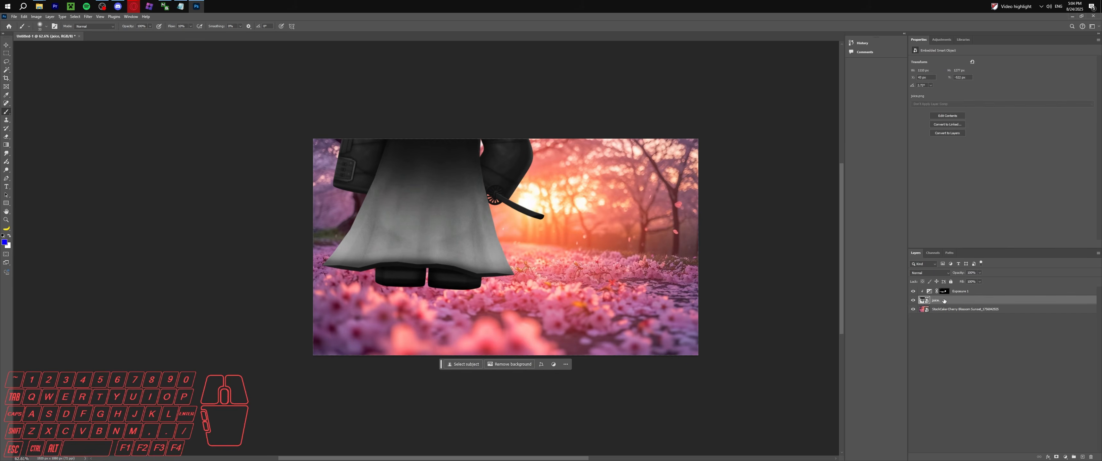
{"action": "key", "text": "ctrl+j"}
{"action": "type", "text": "shaddow"}
{"action": "key", "text": "Return"}
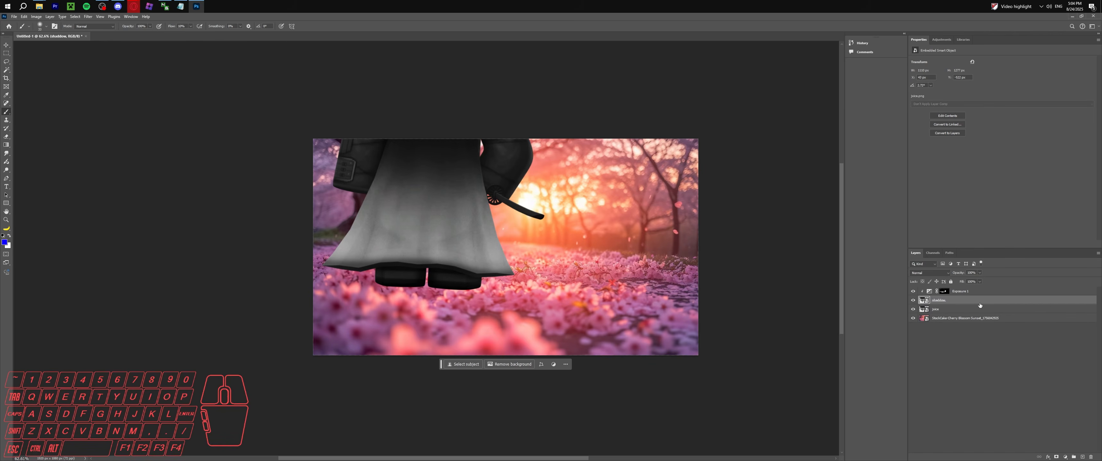
Rename the Exposure 1 adjustment layer "shaddows" and move the "shaddow" copy beneath the character layer.
{"action": "double_click", "coordinate": [961, 292]}
{"action": "type", "text": "shaddows"}
{"action": "left_click", "coordinate": [947, 301]}
{"action": "left_click_drag", "start_coordinate": [952, 302], "coordinate": [946, 314]}
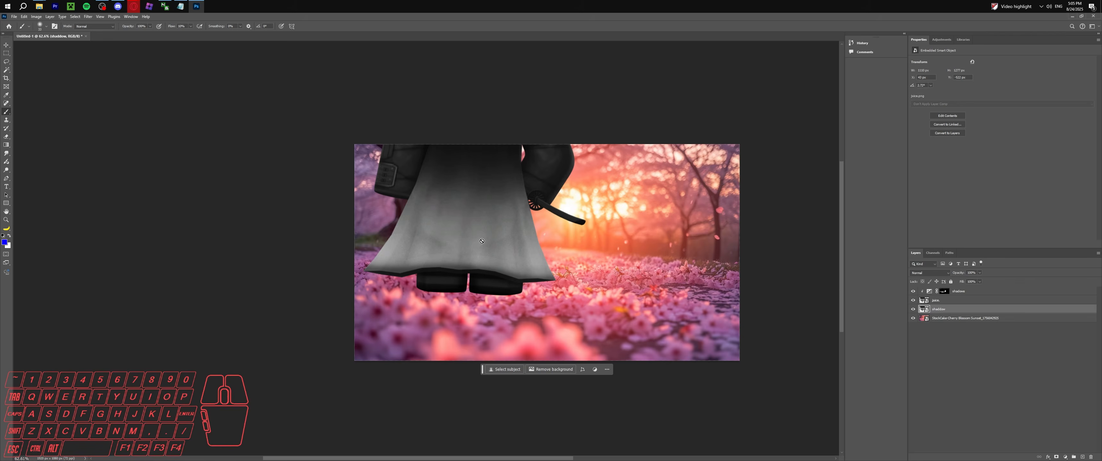
{"action": "key", "text": "ctrl+t"}
{"action": "scroll", "coordinate": [482, 242], "scroll_direction": "down", "scroll_amount": 3, "text": "alt"}
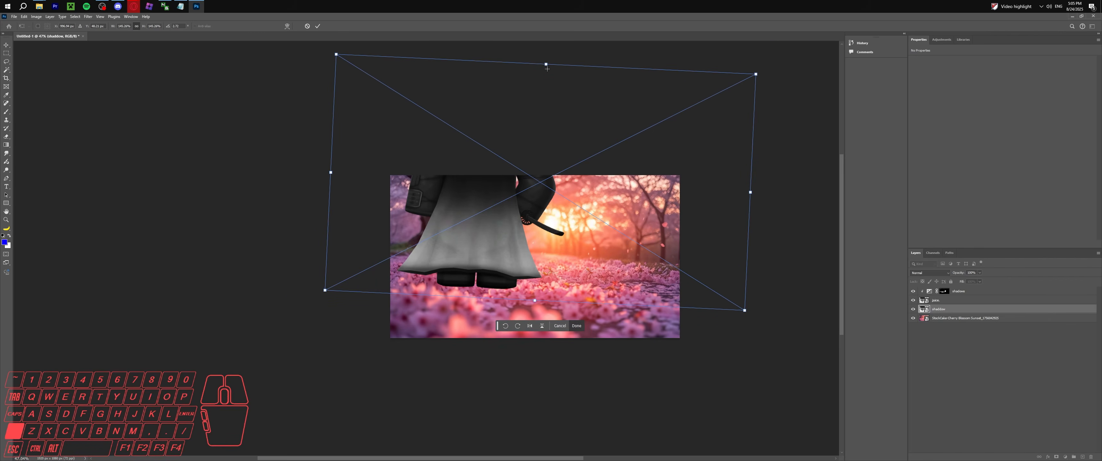
{"action": "left_click_drag", "start_coordinate": [546, 64], "coordinate": [518, 182]}
{"action": "key", "text": "ctrl+z"}
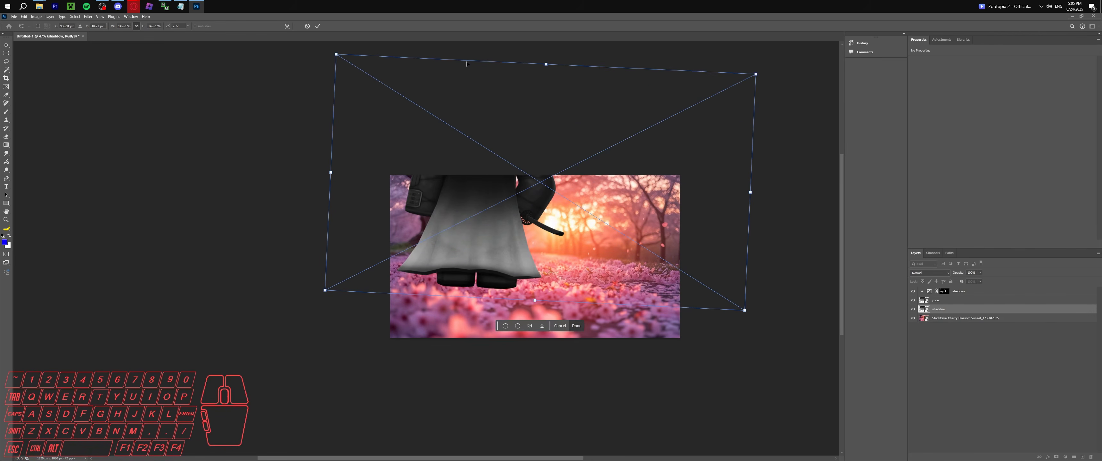
{"action": "left_click", "coordinate": [307, 26]}
{"action": "key", "text": "b"}
{"action": "key", "text": "v"}
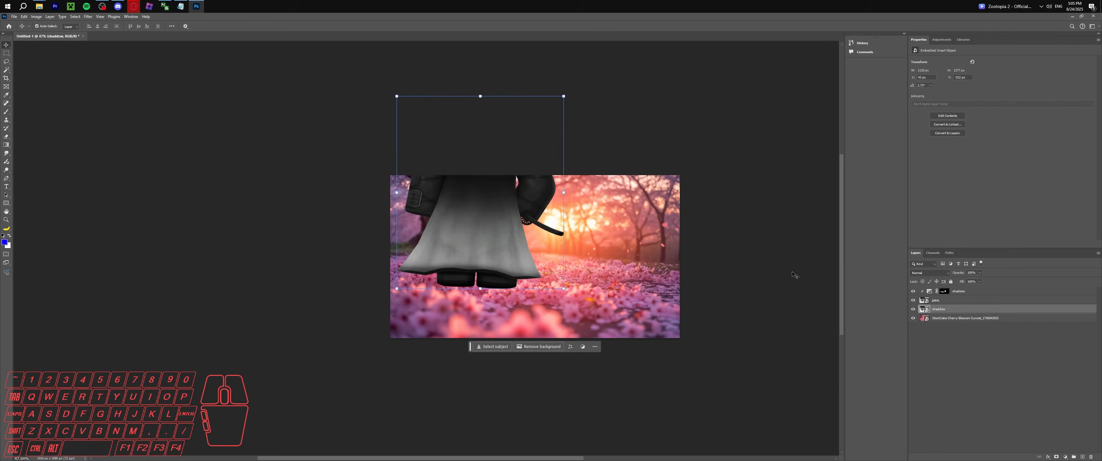
Free-transform the "shaddow" layer and flip it vertically, undoing a horizontal flip tried first.
{"action": "key", "text": "ctrl+t"}
{"action": "right_click", "coordinate": [523, 216]}
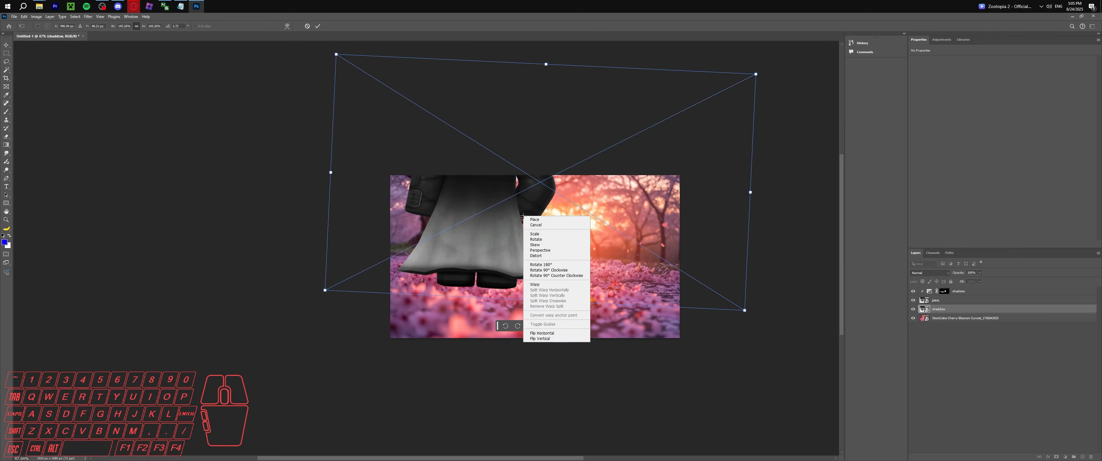
{"action": "left_click", "coordinate": [552, 333]}
{"action": "key", "text": "ctrl+z"}
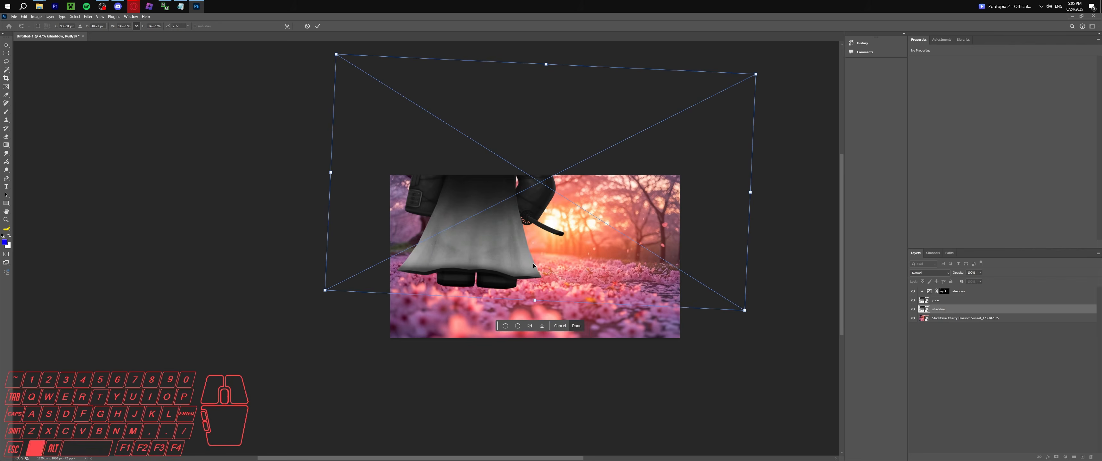
{"action": "right_click", "coordinate": [529, 261]}
{"action": "left_click", "coordinate": [559, 383]}
{"action": "key", "text": "ctrl+t"}
Move the flipped copy down beneath the character and rotate it slightly so its shoes meet the originals.
{"action": "left_click_drag", "start_coordinate": [543, 290], "coordinate": [514, 420]}
{"action": "left_click_drag", "start_coordinate": [345, 273], "coordinate": [347, 273]}
{"action": "left_click_drag", "start_coordinate": [517, 301], "coordinate": [508, 304]}
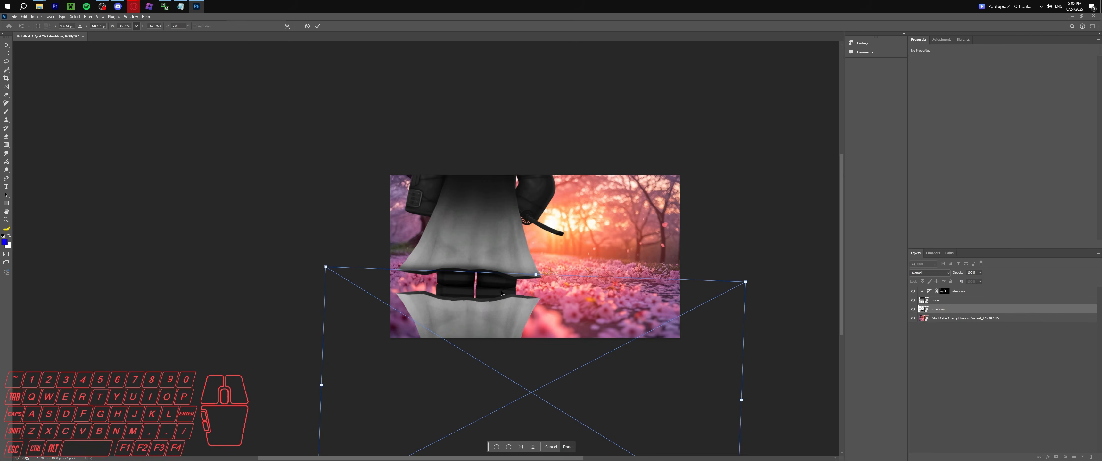
Squash the flipped "shaddow" copy vertically to about 73% height, realign its shoes with the originals, and apply the transform.
{"action": "scroll", "coordinate": [492, 214], "scroll_direction": "down", "scroll_amount": 2, "text": "alt"}
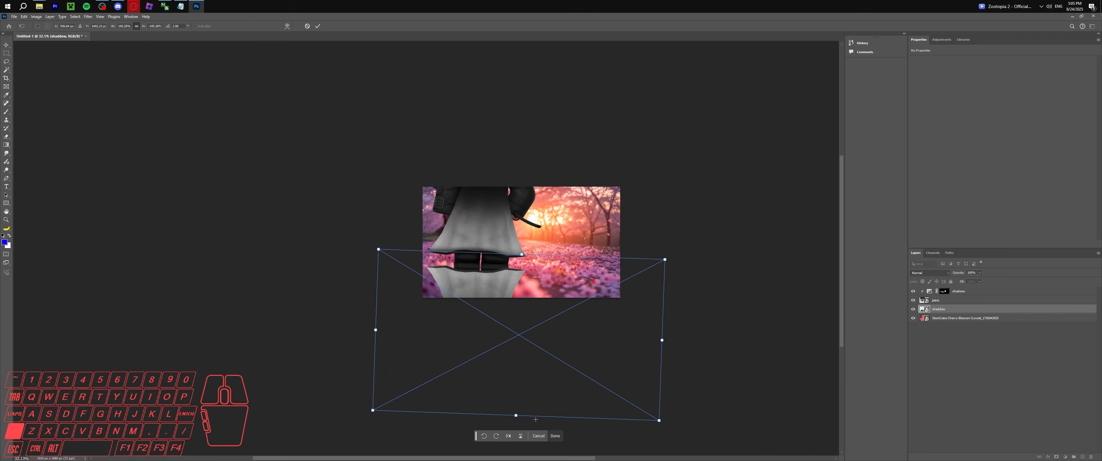
{"action": "left_click_drag", "start_coordinate": [516, 416], "coordinate": [519, 335]}
{"action": "scroll", "coordinate": [475, 265], "scroll_direction": "up", "scroll_amount": 5, "text": "alt"}
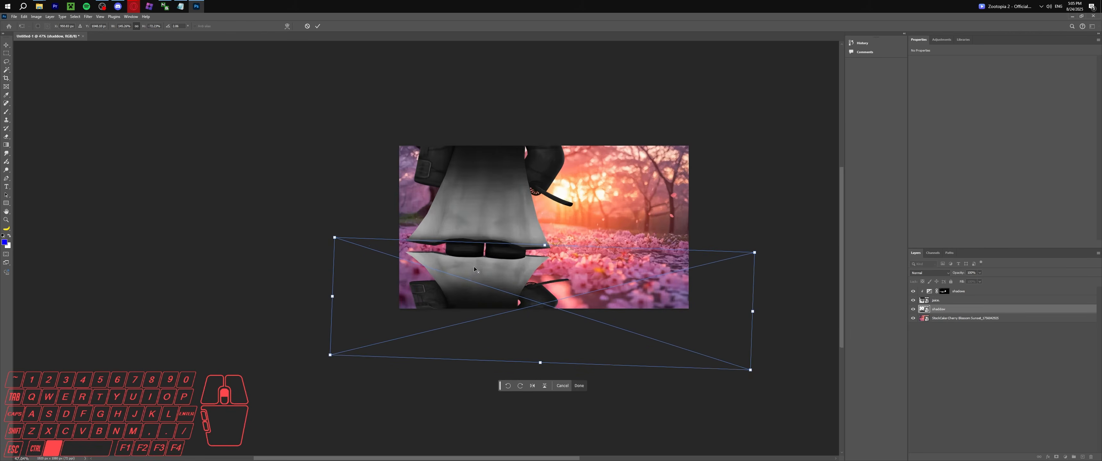
{"action": "mouse_move", "coordinate": [504, 272]}
{"action": "left_mouse_down"}
{"action": "mouse_move", "coordinate": [503, 322]}
{"action": "mouse_move", "coordinate": [504, 281]}
{"action": "left_mouse_up"}
{"action": "key", "text": "ctrl+0"}
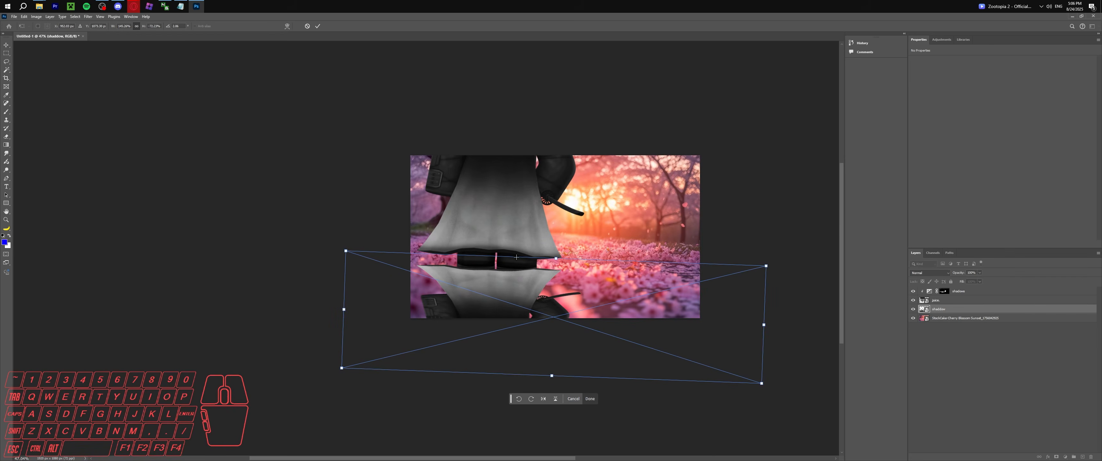
{"action": "left_click", "coordinate": [317, 25]}
{"action": "scroll", "coordinate": [500, 282], "scroll_direction": "up", "scroll_amount": 6, "text": "alt"}
{"action": "scroll", "coordinate": [518, 285], "scroll_direction": "down", "scroll_amount": 6, "text": "alt"}
{"action": "scroll", "coordinate": [519, 285], "scroll_direction": "up", "scroll_amount": 3, "text": "alt"}
Add a solid black Color Overlay (#000000) to the "shaddow" layer through its layer style.
{"action": "double_click", "coordinate": [965, 311]}
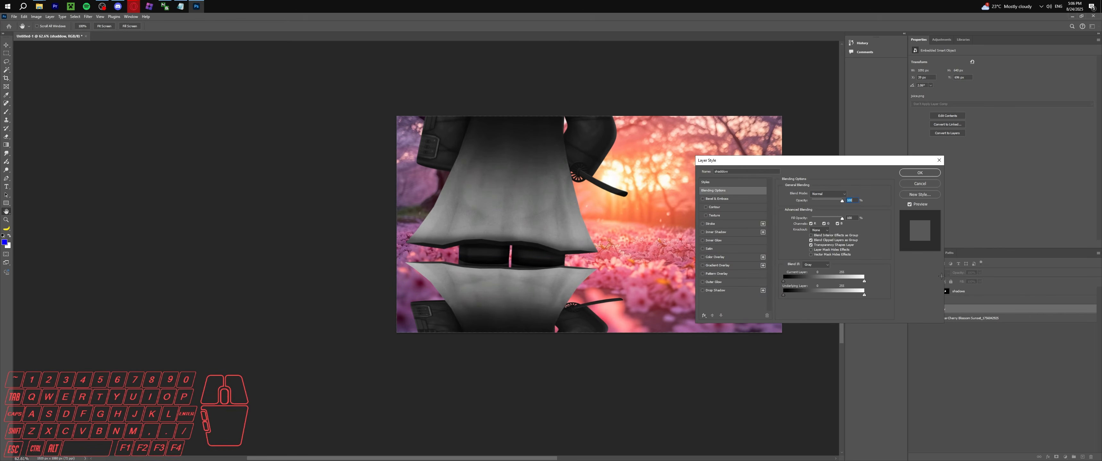
{"action": "left_click", "coordinate": [703, 257]}
{"action": "left_click", "coordinate": [717, 257]}
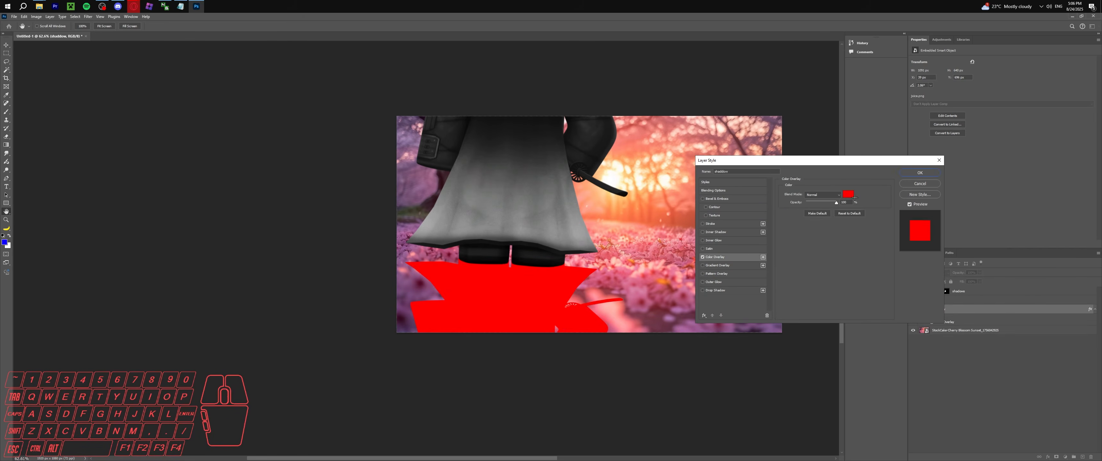
{"action": "left_click", "coordinate": [847, 195]}
{"action": "left_click", "coordinate": [729, 279]}
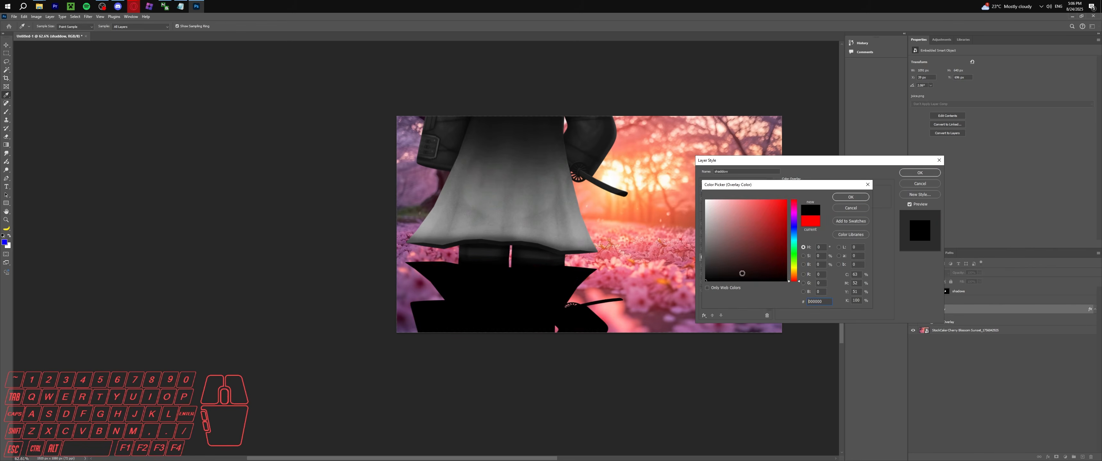
{"action": "left_click", "coordinate": [875, 195]}
{"action": "left_click", "coordinate": [919, 172]}
Lower the "shaddow" layer's opacity to about 25% so it reads as a faint ground shadow.
{"action": "left_click", "coordinate": [960, 311]}
{"action": "left_click_drag", "start_coordinate": [980, 281], "coordinate": [958, 280]}
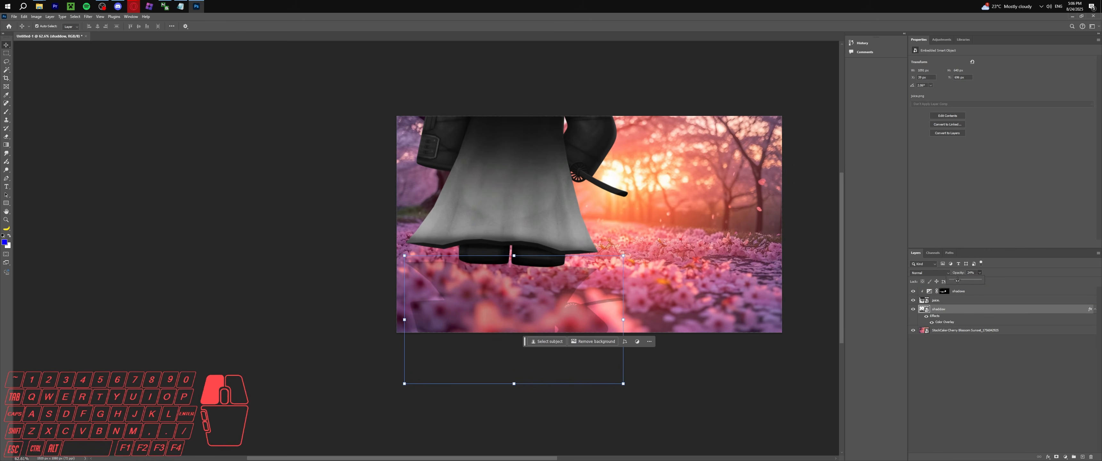
{"action": "left_click_drag", "start_coordinate": [957, 280], "coordinate": [957, 280]}
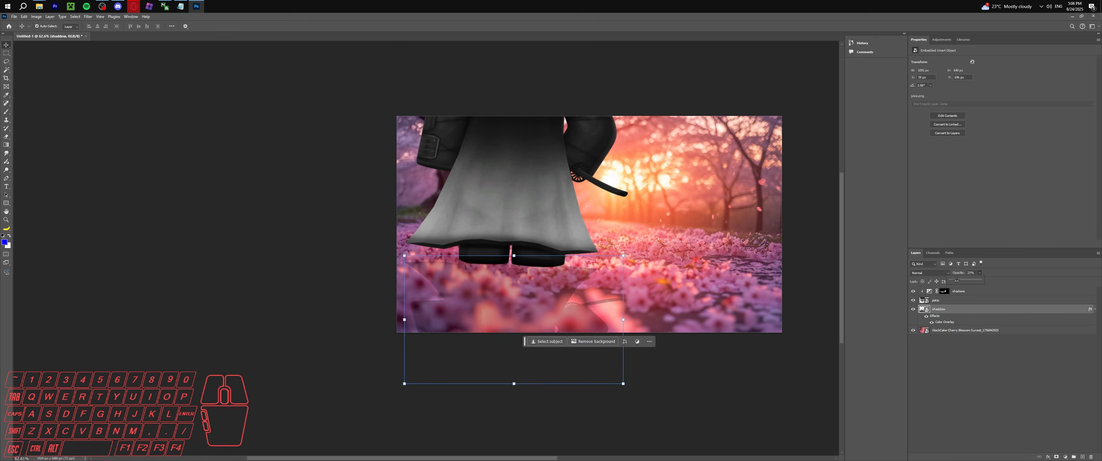
{"action": "left_click", "coordinate": [982, 273]}
{"action": "left_click", "coordinate": [968, 369]}
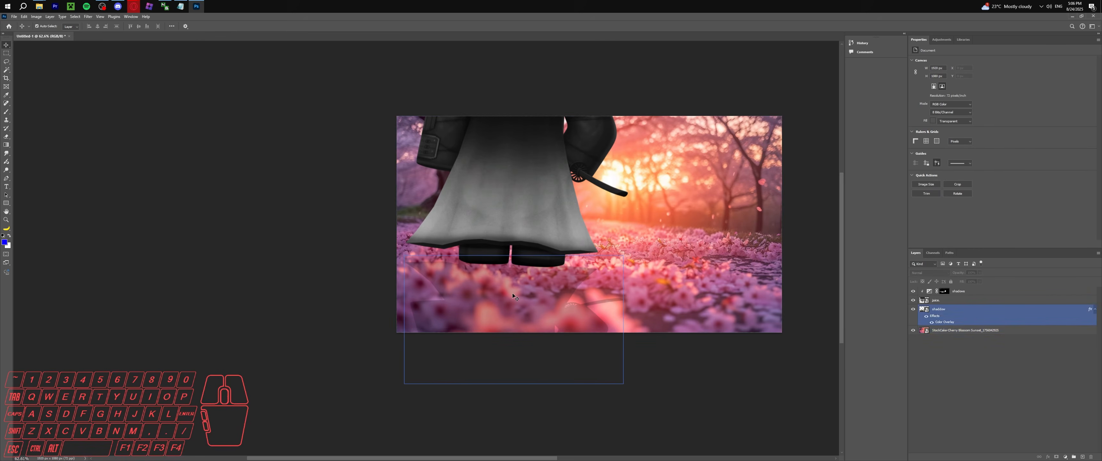
{"action": "left_click", "coordinate": [616, 302]}
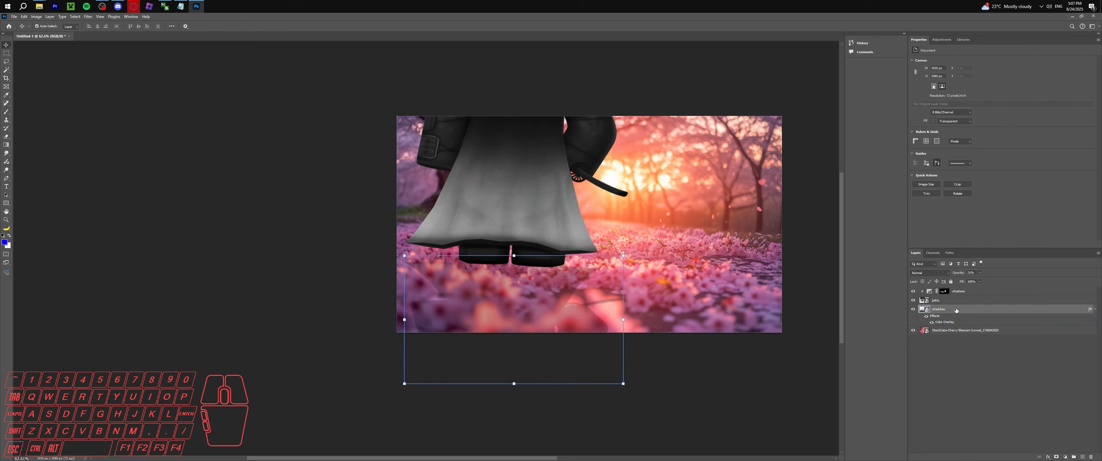
Start a Field Blur on the "shaddow" layer and place pins with reduced blur at the soles of both shoes.
{"action": "left_click", "coordinate": [86, 16]}
{"action": "mouse_move", "coordinate": [122, 97]}
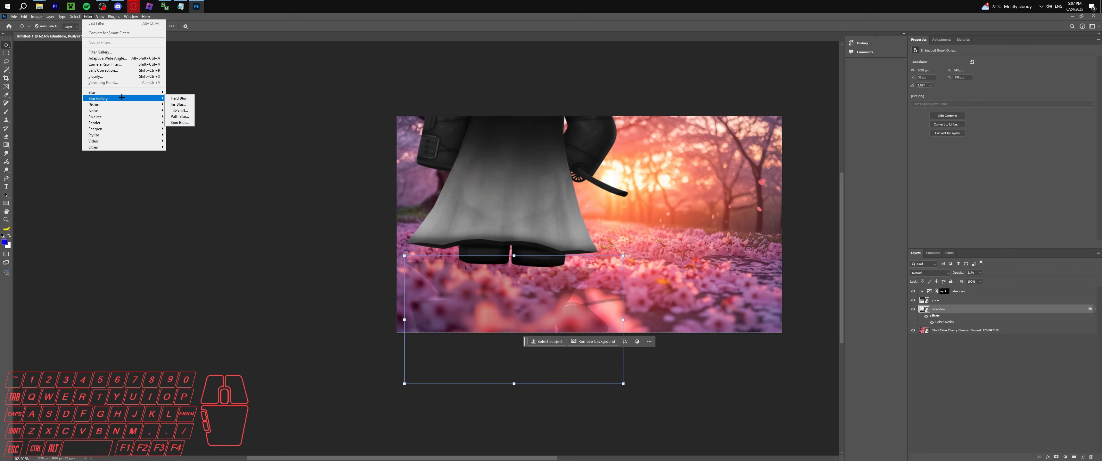
{"action": "left_click", "coordinate": [184, 98]}
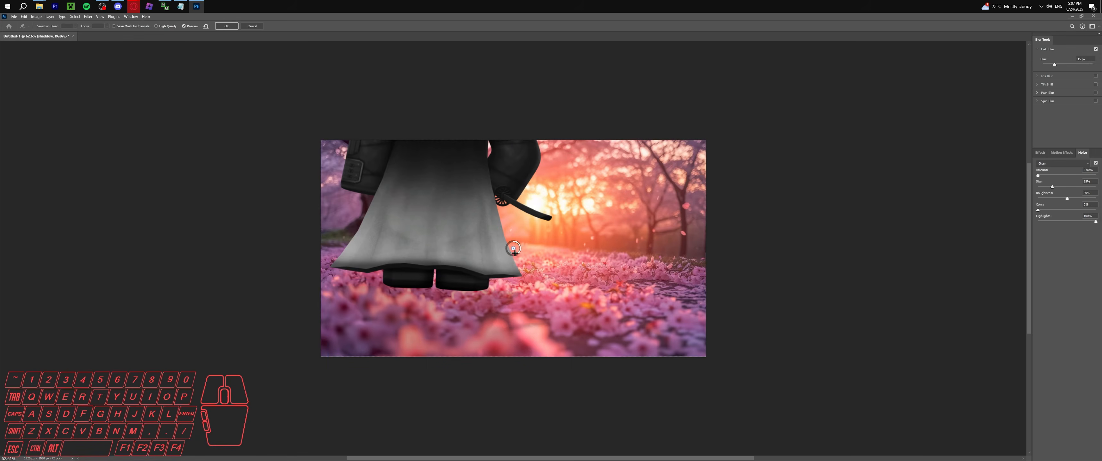
{"action": "left_click_drag", "start_coordinate": [519, 252], "coordinate": [516, 238]}
{"action": "left_click_drag", "start_coordinate": [1044, 65], "coordinate": [1014, 64]}
{"action": "left_click_drag", "start_coordinate": [512, 254], "coordinate": [390, 288]}
{"action": "left_click_drag", "start_coordinate": [1046, 63], "coordinate": [1040, 64]}
Add further blur pins toward the lower edge of the ground shadow and apply the Field Blur.
{"action": "left_click_drag", "start_coordinate": [426, 357], "coordinate": [362, 352]}
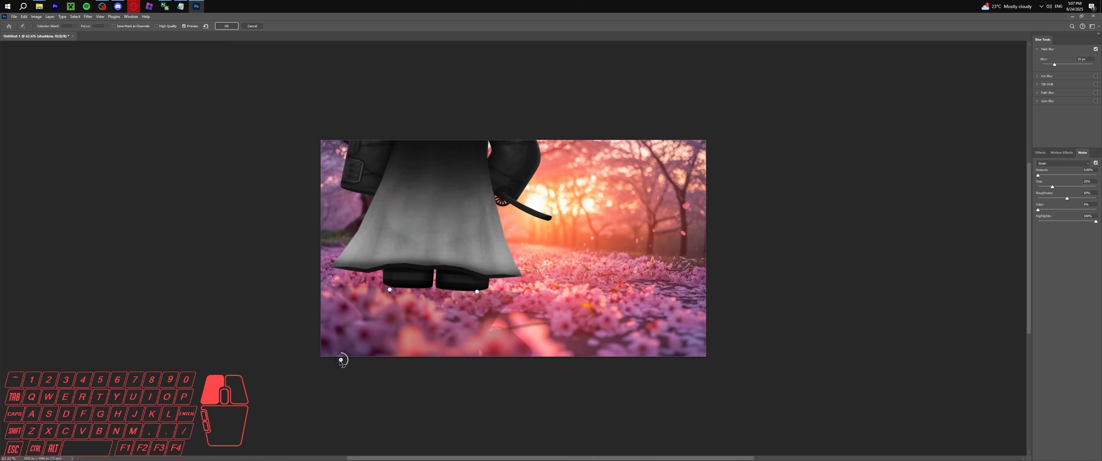
{"action": "left_click_drag", "start_coordinate": [324, 359], "coordinate": [324, 359]}
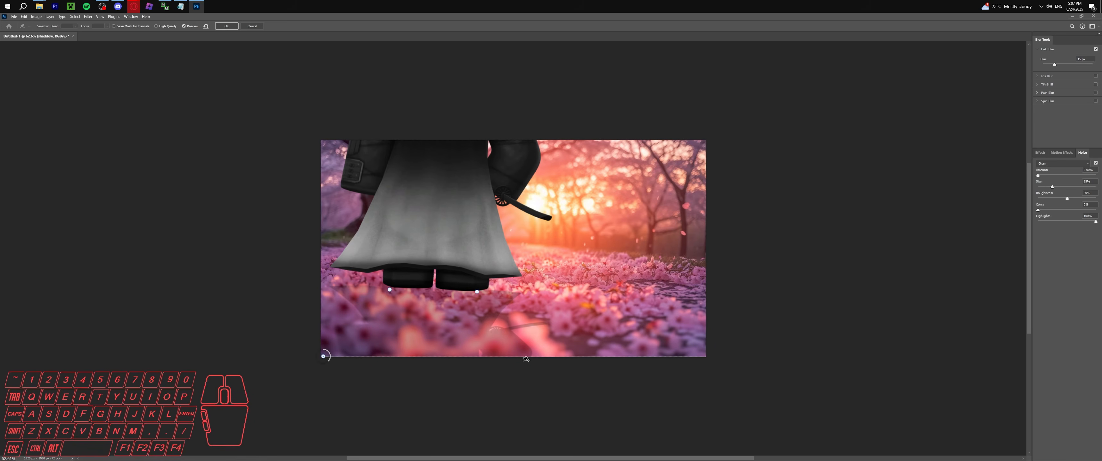
{"action": "left_click", "coordinate": [435, 357]}
{"action": "left_click_drag", "start_coordinate": [437, 358], "coordinate": [431, 353]}
{"action": "left_click", "coordinate": [1081, 59]}
{"action": "left_click_drag", "start_coordinate": [432, 355], "coordinate": [369, 324]}
{"action": "left_click", "coordinate": [227, 26]}
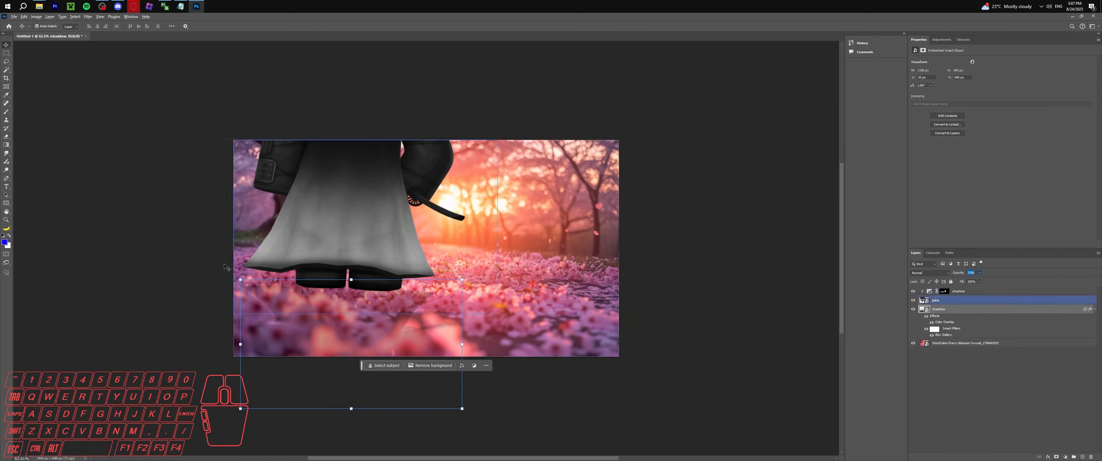
Inspect the blurred ground shadow around the character's feet up close and at full-image scale.
{"action": "left_click", "coordinate": [183, 260]}
{"action": "scroll", "coordinate": [459, 264], "scroll_direction": "down", "scroll_amount": 4, "text": "alt"}
{"action": "scroll", "coordinate": [365, 275], "scroll_direction": "up", "scroll_amount": 5, "text": "alt"}
{"action": "scroll", "coordinate": [365, 275], "scroll_direction": "up", "scroll_amount": 2, "text": "alt"}
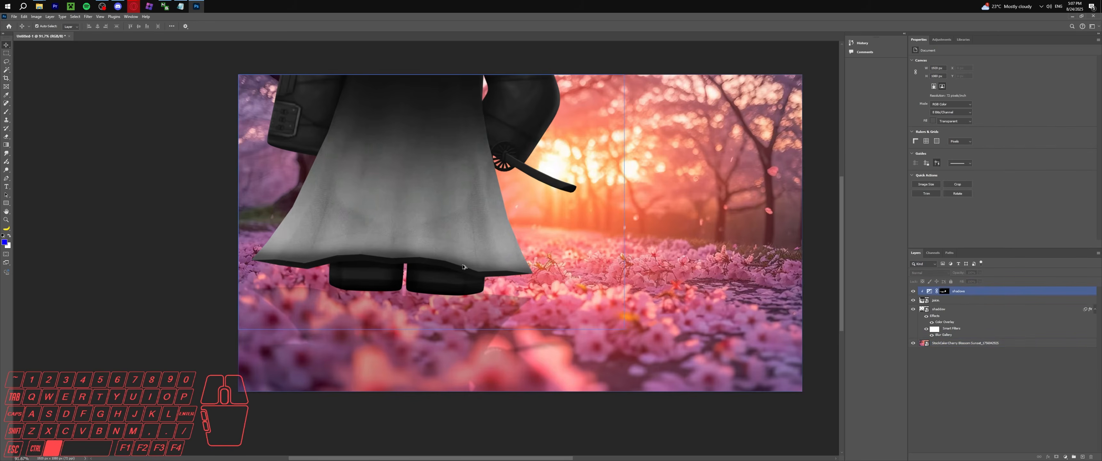
{"action": "scroll", "coordinate": [398, 300], "scroll_direction": "down", "scroll_amount": 1, "text": "alt"}
{"action": "left_click", "coordinate": [418, 318]}
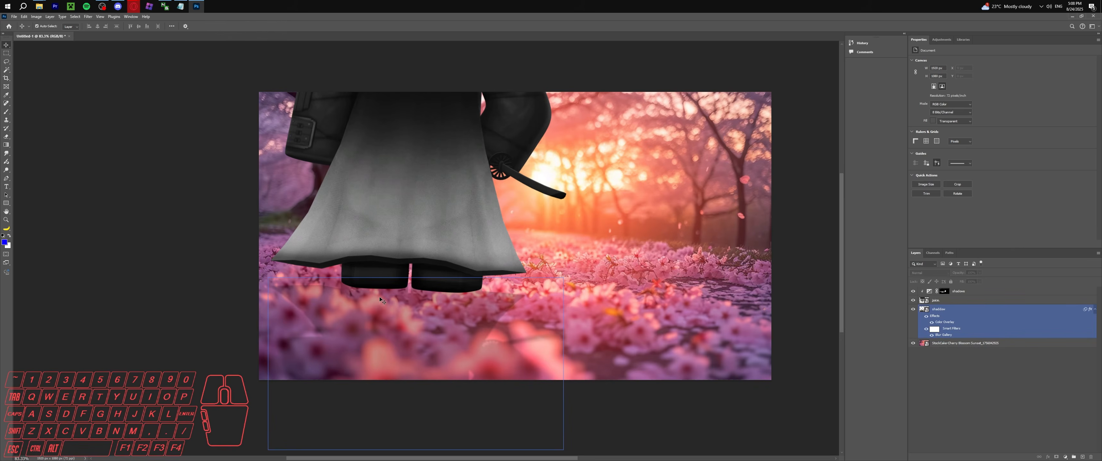
{"action": "scroll", "coordinate": [464, 309], "scroll_direction": "down", "scroll_amount": 5, "text": "alt"}
{"action": "scroll", "coordinate": [418, 288], "scroll_direction": "up", "scroll_amount": 1, "text": "alt"}
Compare the image with the clipped shading adjustment and the "shaddow" layer each switched off and on.
{"action": "left_click", "coordinate": [963, 294]}
{"action": "left_click", "coordinate": [914, 292]}
{"action": "left_click", "coordinate": [914, 292]}
{"action": "left_click", "coordinate": [914, 292]}
{"action": "left_click", "coordinate": [914, 292]}
{"action": "left_click", "coordinate": [443, 282]}
{"action": "left_click", "coordinate": [938, 309]}
{"action": "left_click", "coordinate": [914, 309]}
{"action": "left_click", "coordinate": [914, 309]}
{"action": "key", "text": "ctrl+t"}
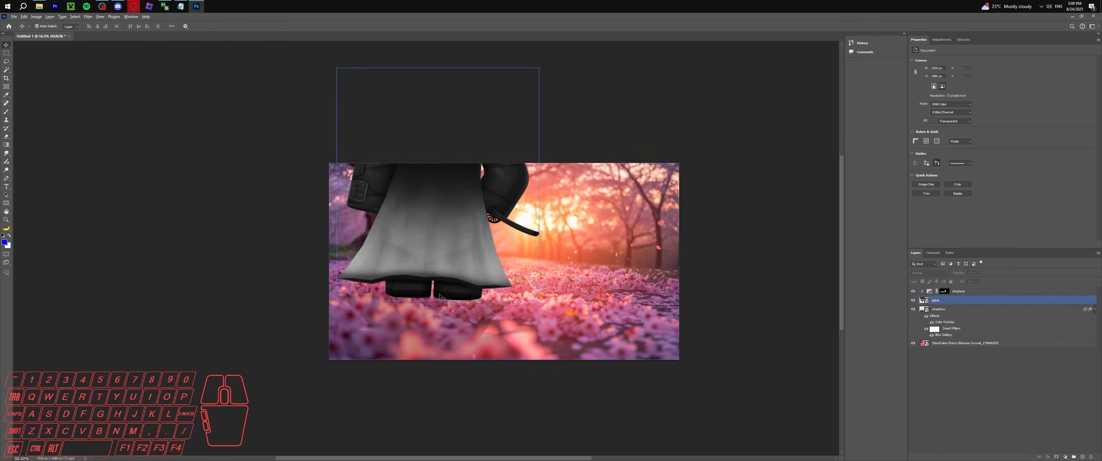
{"action": "scroll", "coordinate": [439, 294], "scroll_direction": "up", "scroll_amount": 2, "text": "alt"}
{"action": "left_click_drag", "start_coordinate": [467, 361], "coordinate": [466, 367], "text": "ctrl"}
{"action": "left_click", "coordinate": [479, 274]}
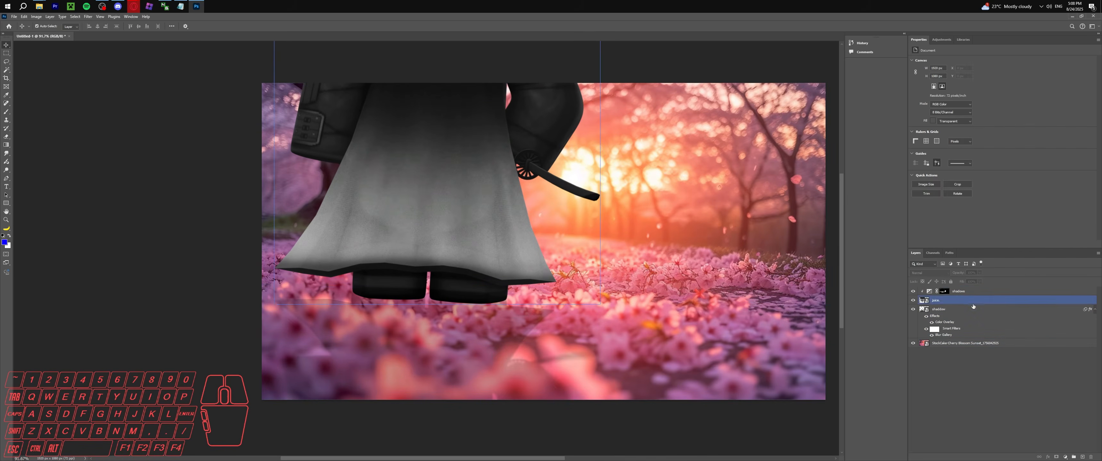
Create a solid black Color Fill layer above the existing layers.
{"action": "left_click", "coordinate": [1066, 457]}
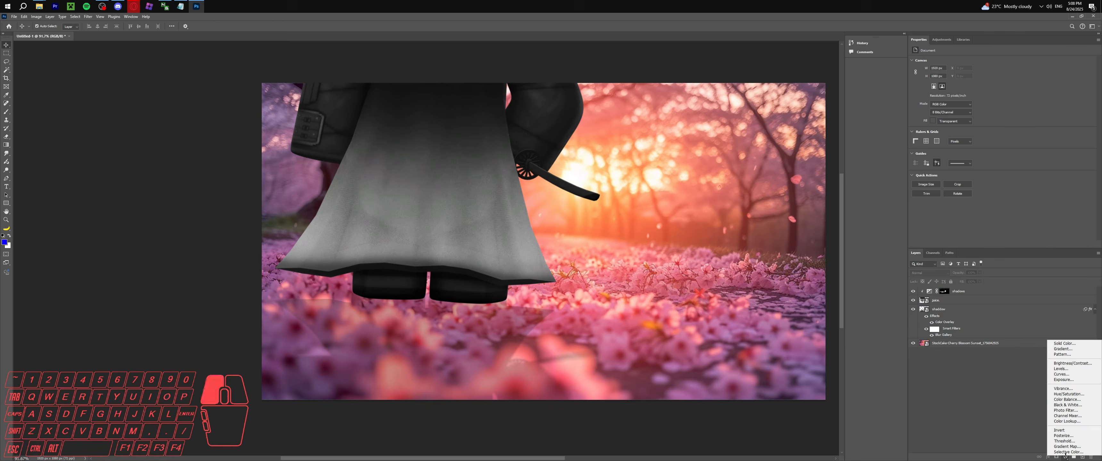
{"action": "left_click", "coordinate": [1072, 346]}
{"action": "left_click_drag", "start_coordinate": [760, 212], "coordinate": [681, 316]}
{"action": "left_click", "coordinate": [846, 198]}
Invert the Color Fill layer's mask to black and move the layer between the character and the "shaddow" layer.
{"action": "left_click", "coordinate": [940, 292]}
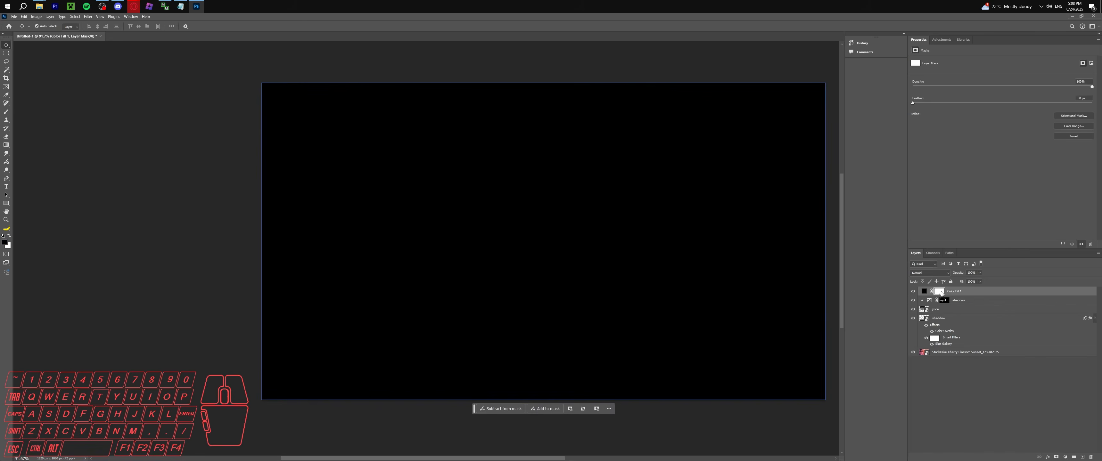
{"action": "key", "text": "ctrl"}
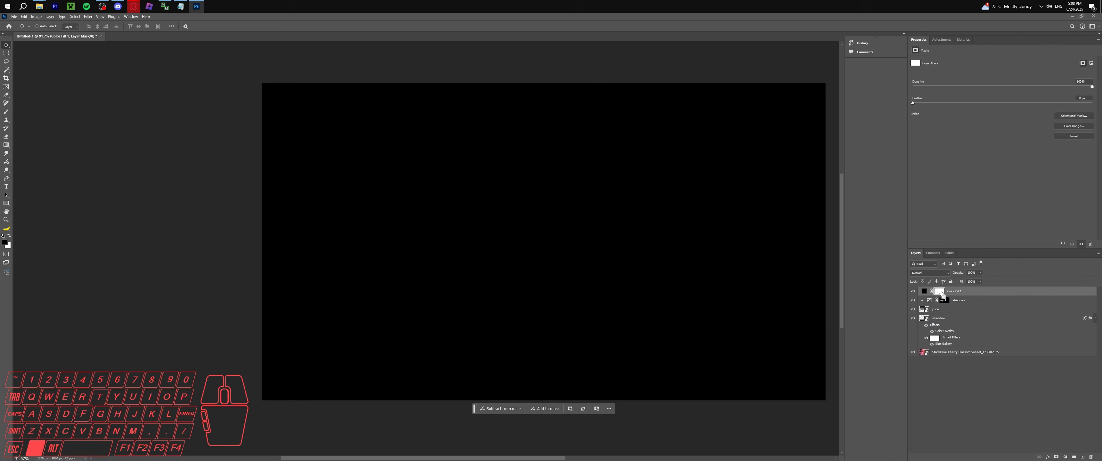
{"action": "key", "text": "ctrl+i"}
{"action": "left_click_drag", "start_coordinate": [975, 292], "coordinate": [972, 311]}
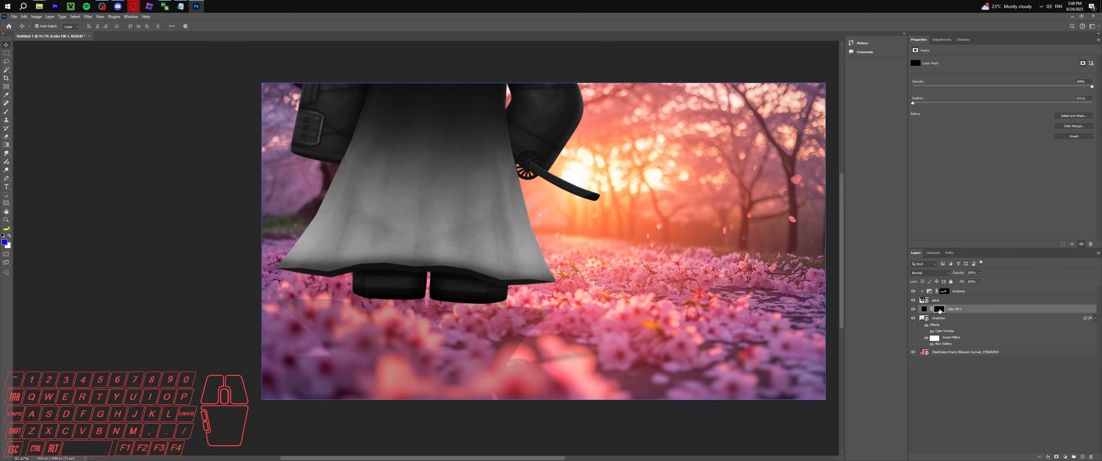
Paint a dark contact shadow directly beneath both shoes with a soft white brush on the Color Fill mask.
{"action": "left_click", "coordinate": [940, 310]}
{"action": "key", "text": "b"}
{"action": "right_click_drag", "start_coordinate": [495, 302], "coordinate": [512, 303], "text": "alt"}
{"action": "mouse_move", "coordinate": [495, 303]}
{"action": "left_mouse_down"}
{"action": "mouse_move", "coordinate": [283, 301]}
{"action": "mouse_move", "coordinate": [532, 316]}
{"action": "mouse_move", "coordinate": [430, 308]}
{"action": "left_mouse_up"}
{"action": "key", "text": "x"}
{"action": "scroll", "coordinate": [430, 308], "scroll_direction": "up", "scroll_amount": 5, "text": "alt"}
{"action": "right_click_drag", "start_coordinate": [475, 295], "coordinate": [443, 297], "text": "alt"}
{"action": "scroll", "coordinate": [458, 296], "scroll_direction": "up", "scroll_amount": 3, "text": "alt"}
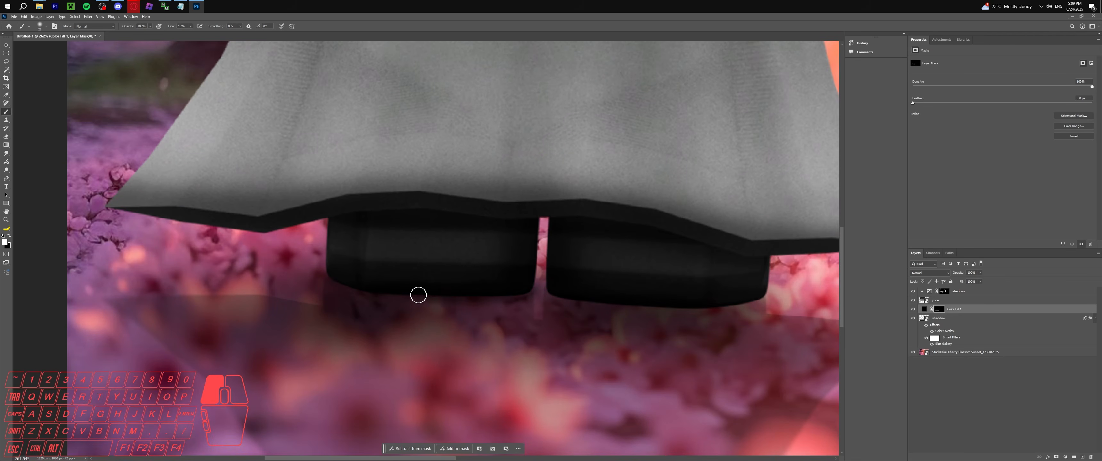
Refine the contact shadow around the shoe on the sword side, alternating black and white paint on the mask.
{"action": "scroll", "coordinate": [424, 296], "scroll_direction": "down", "scroll_amount": 5, "text": "alt"}
{"action": "scroll", "coordinate": [428, 287], "scroll_direction": "up", "scroll_amount": 4, "text": "alt"}
{"action": "right_click_drag", "start_coordinate": [427, 279], "coordinate": [431, 279], "text": "alt"}
{"action": "scroll", "coordinate": [429, 279], "scroll_direction": "up", "scroll_amount": 2, "text": "alt"}
{"action": "key", "text": "x"}
{"action": "mouse_move", "coordinate": [584, 284]}
{"action": "left_mouse_down"}
{"action": "mouse_move", "coordinate": [559, 294]}
{"action": "mouse_move", "coordinate": [608, 301]}
{"action": "mouse_move", "coordinate": [607, 290]}
{"action": "left_mouse_up"}
{"action": "key", "text": "x"}
{"action": "mouse_move", "coordinate": [591, 290]}
{"action": "left_mouse_down"}
{"action": "mouse_move", "coordinate": [414, 288]}
{"action": "mouse_move", "coordinate": [586, 288]}
{"action": "left_mouse_up"}
{"action": "scroll", "coordinate": [562, 286], "scroll_direction": "down", "scroll_amount": 3, "text": "alt"}
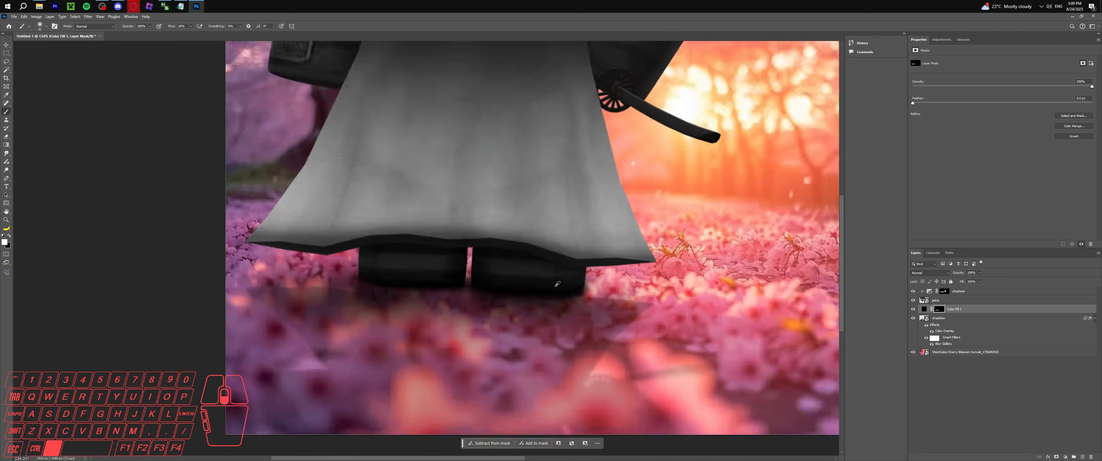
Widen the contact shadow across the ground below both shoes with a larger white brush on the mask.
{"action": "scroll", "coordinate": [562, 285], "scroll_direction": "down", "scroll_amount": 4, "text": "alt"}
{"action": "scroll", "coordinate": [394, 318], "scroll_direction": "up", "scroll_amount": 5, "text": "alt"}
{"action": "scroll", "coordinate": [394, 318], "scroll_direction": "up", "scroll_amount": 3, "text": "alt"}
{"action": "right_click_drag", "start_coordinate": [425, 307], "coordinate": [460, 301], "text": "alt"}
{"action": "mouse_move", "coordinate": [296, 296]}
{"action": "left_mouse_down"}
{"action": "mouse_move", "coordinate": [635, 321]}
{"action": "mouse_move", "coordinate": [231, 293]}
{"action": "mouse_move", "coordinate": [817, 370]}
{"action": "mouse_move", "coordinate": [719, 341]}
{"action": "left_mouse_up"}
{"action": "scroll", "coordinate": [497, 260], "scroll_direction": "down", "scroll_amount": 3, "text": "alt"}
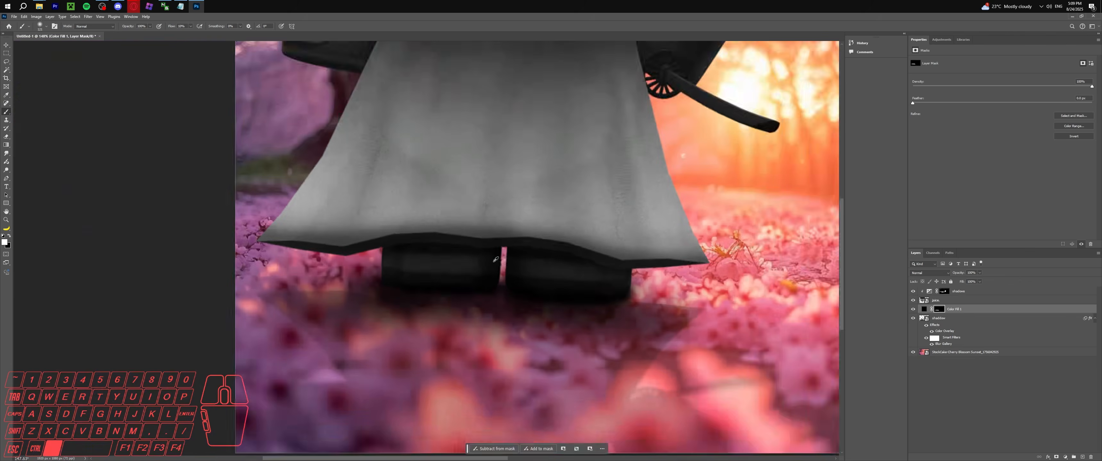
Soften the contact shadow's outer edges beside the shoes with black paint on the Color Fill mask.
{"action": "scroll", "coordinate": [497, 260], "scroll_direction": "down", "scroll_amount": 6, "text": "alt"}
{"action": "key", "text": "x"}
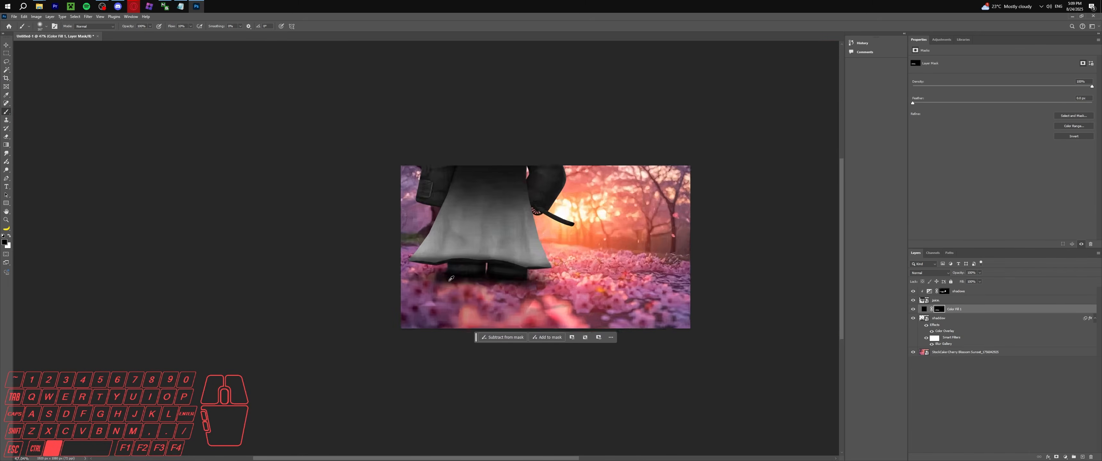
{"action": "scroll", "coordinate": [454, 278], "scroll_direction": "up", "scroll_amount": 3, "text": "alt"}
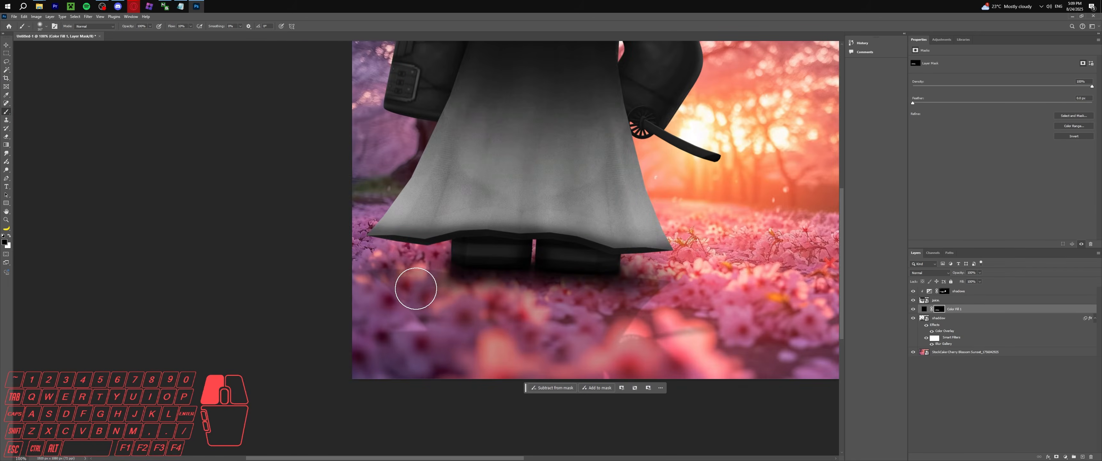
{"action": "scroll", "coordinate": [495, 262], "scroll_direction": "down", "scroll_amount": 3, "text": "alt"}
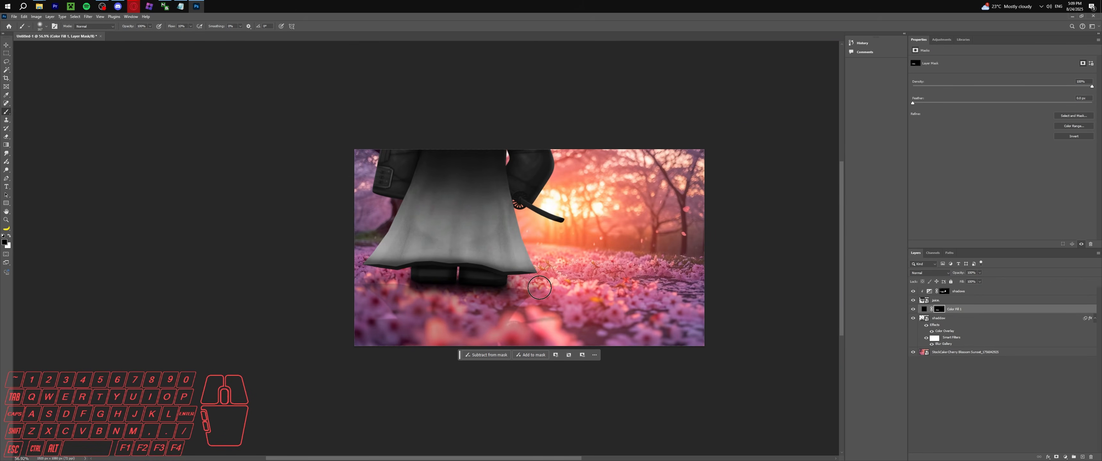
Select the "shaddow" layer and free-transform it to adjust the cast shadow beneath the character.
{"action": "left_click", "coordinate": [476, 328], "text": "ctrl"}
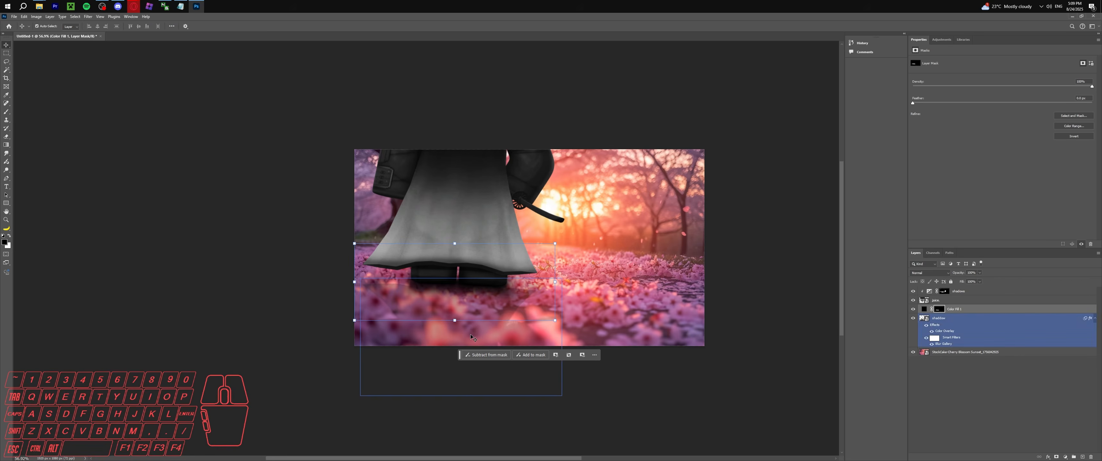
{"action": "key", "text": "ctrl+t"}
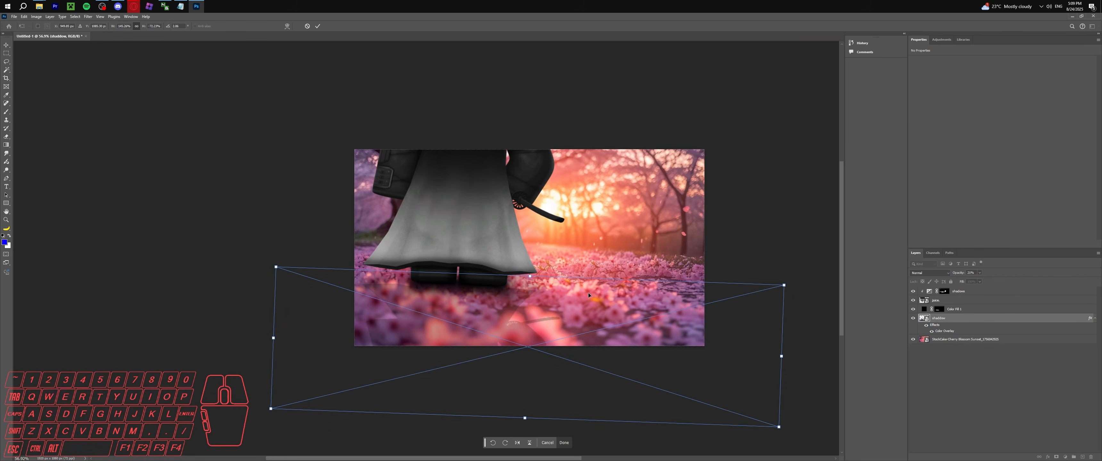
{"action": "scroll", "coordinate": [600, 295], "scroll_direction": "up", "scroll_amount": 4, "text": "alt"}
{"action": "scroll", "coordinate": [557, 296], "scroll_direction": "down", "scroll_amount": 5, "text": "alt"}
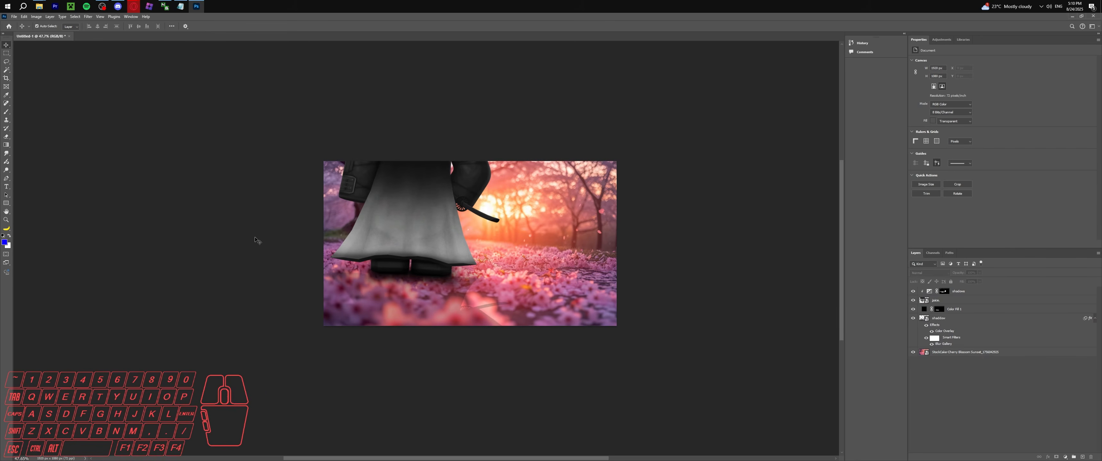
{"action": "scroll", "coordinate": [492, 206], "scroll_direction": "up", "scroll_amount": 11, "text": "alt"}
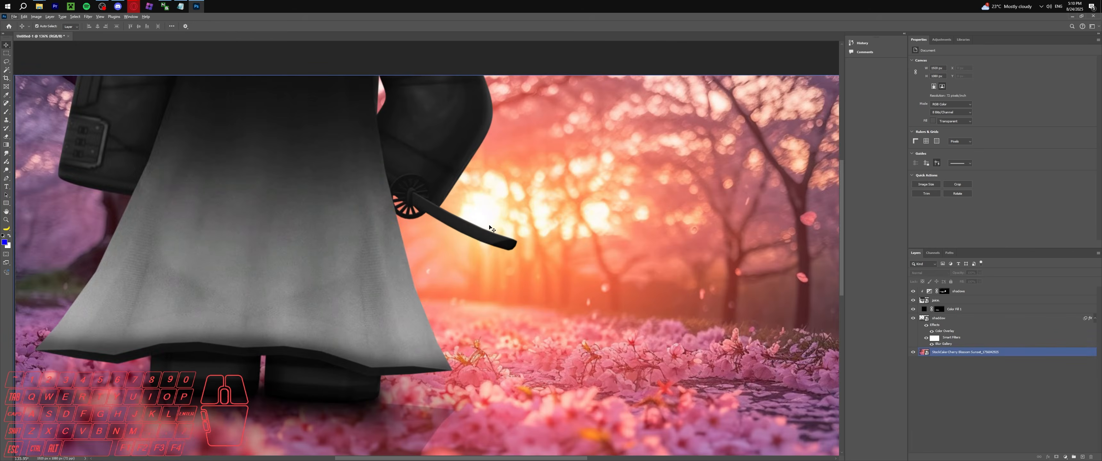
{"action": "scroll", "coordinate": [487, 214], "scroll_direction": "down", "scroll_amount": 4, "text": "alt"}
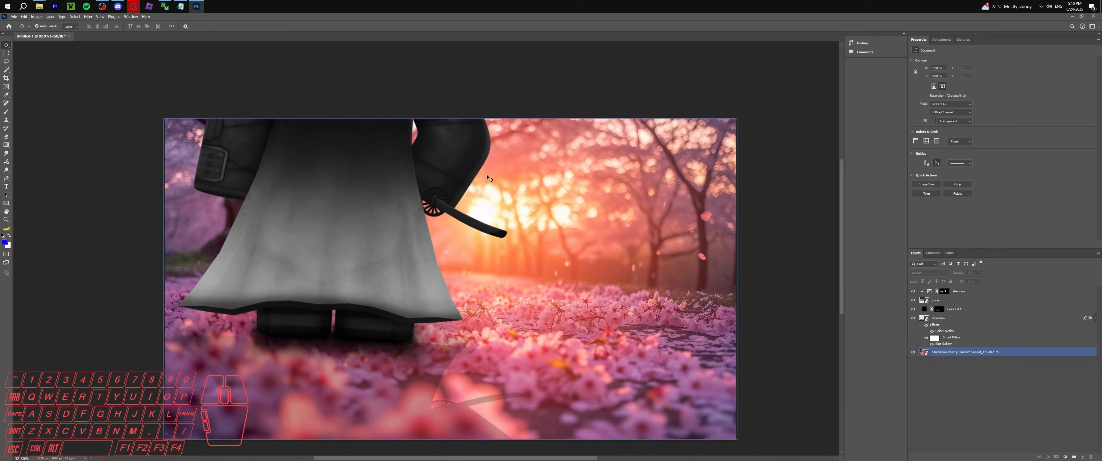
{"action": "middle_click_drag", "start_coordinate": [514, 227], "coordinate": [557, 207]}
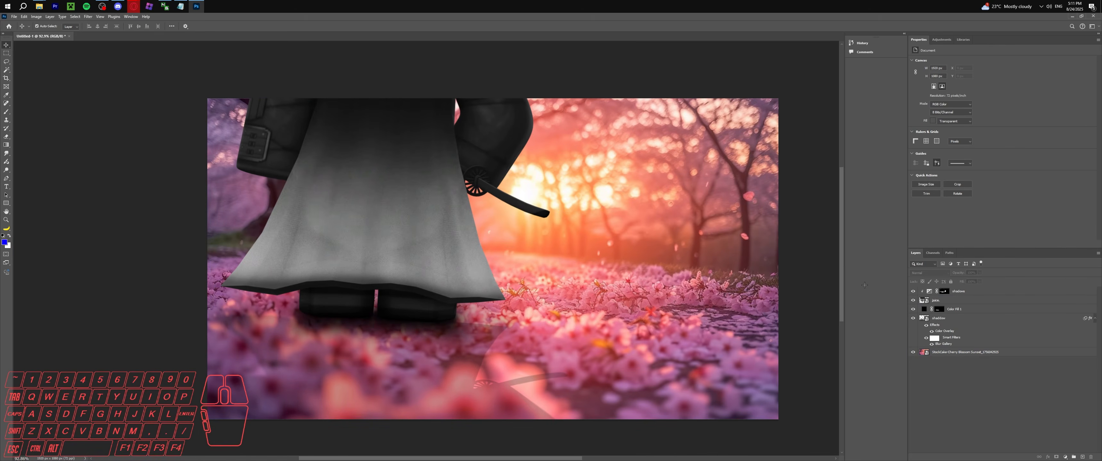
{"action": "left_click", "coordinate": [974, 291]}
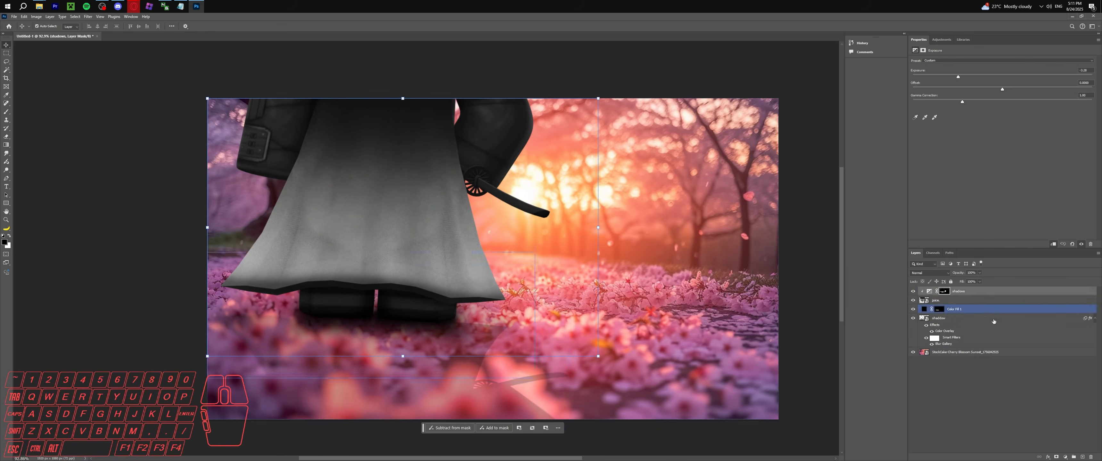
{"action": "left_click", "coordinate": [1066, 457]}
{"action": "left_click", "coordinate": [1076, 377]}
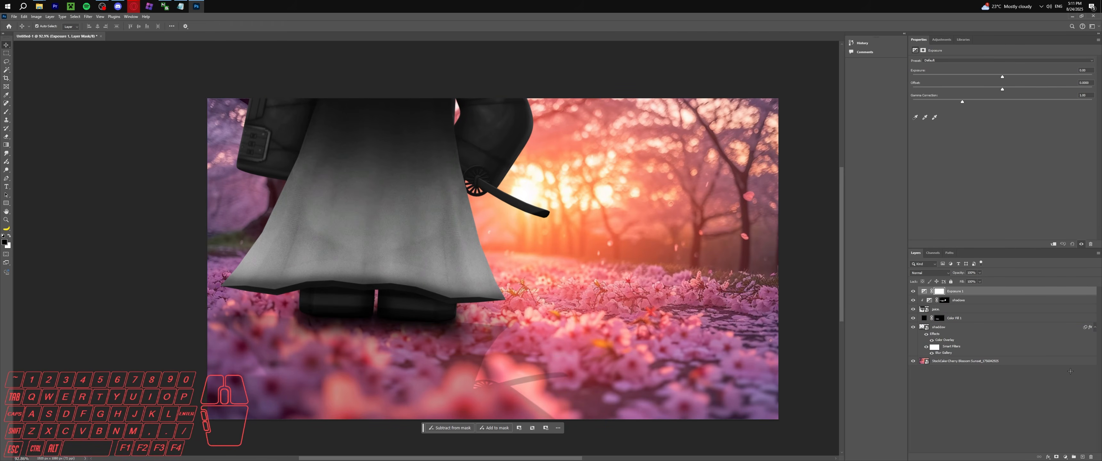
{"action": "key", "text": "ctrl+z"}
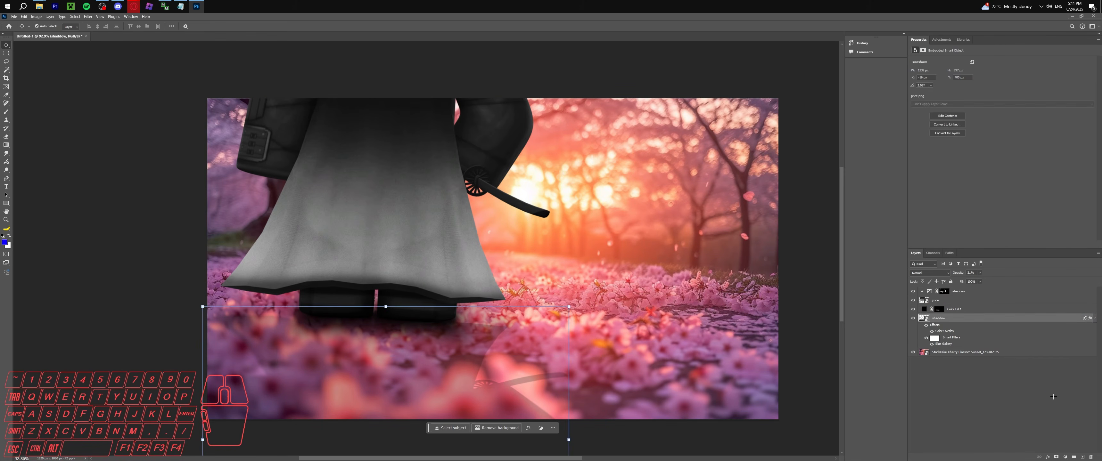
Add a colorized Hue/Saturation layer above the "shaddow" layer, with a yellow hue and raised saturation and lightness.
{"action": "left_click", "coordinate": [1066, 457]}
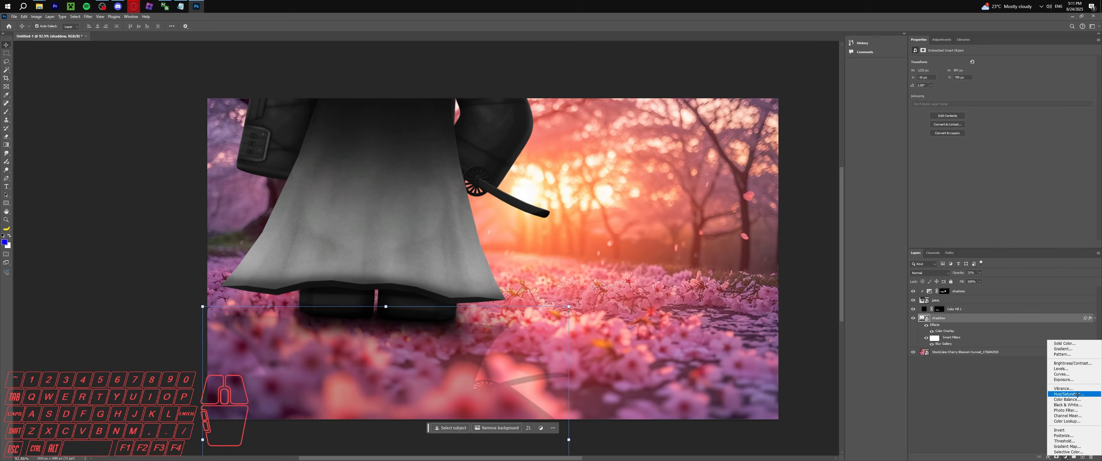
{"action": "left_click", "coordinate": [1078, 394]}
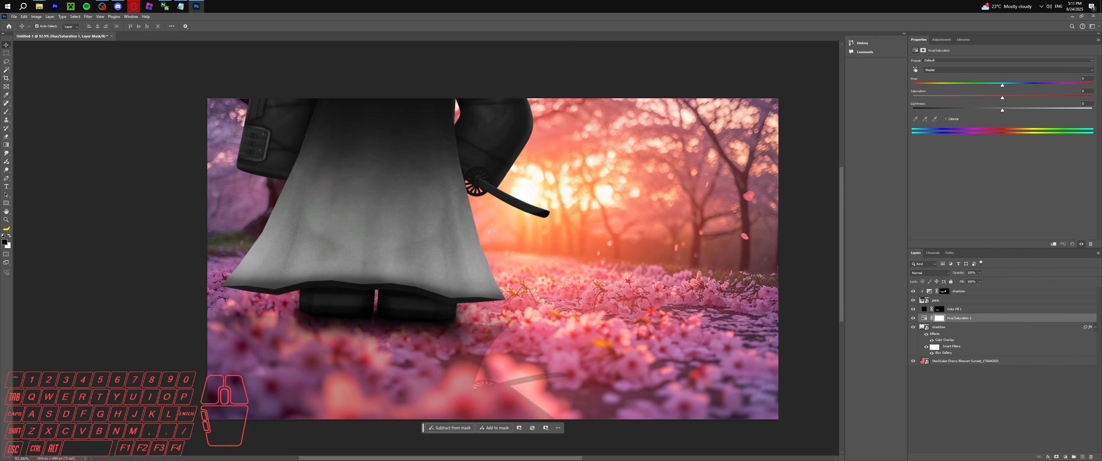
{"action": "left_click", "coordinate": [945, 118]}
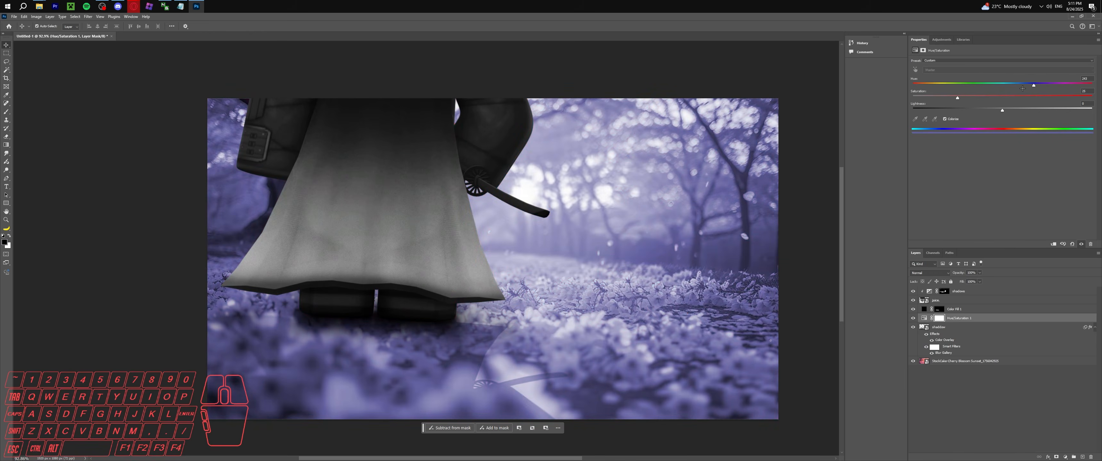
{"action": "left_click_drag", "start_coordinate": [1034, 85], "coordinate": [965, 84]}
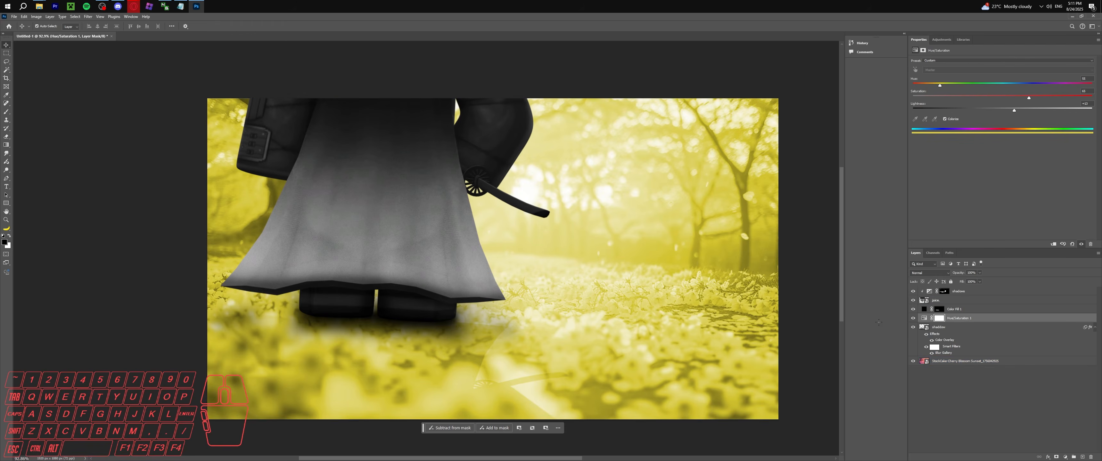
Hide the Hue/Saturation layer to examine the sunset light colours in the background, and show it again.
{"action": "left_click", "coordinate": [913, 318]}
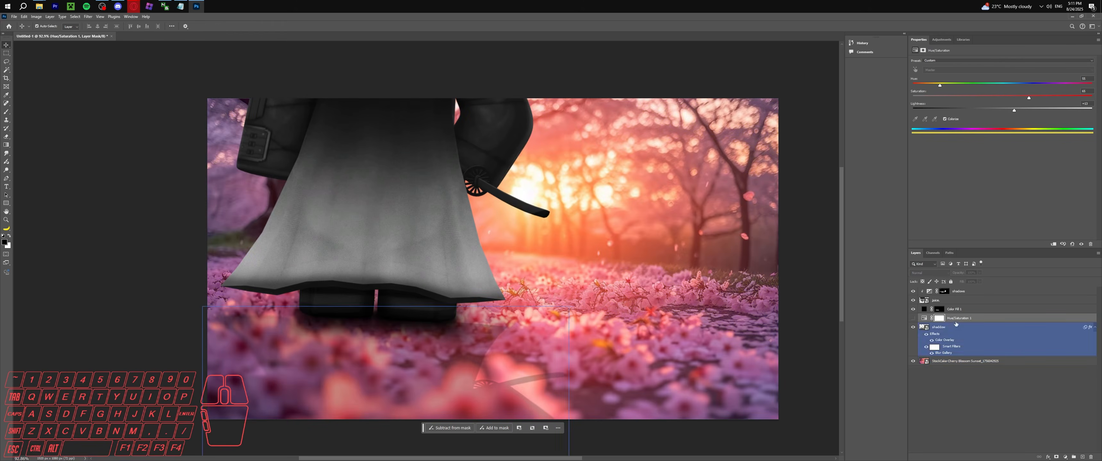
{"action": "scroll", "coordinate": [565, 211], "scroll_direction": "down", "scroll_amount": 2, "text": "alt"}
{"action": "scroll", "coordinate": [565, 211], "scroll_direction": "up", "scroll_amount": 7, "text": "alt"}
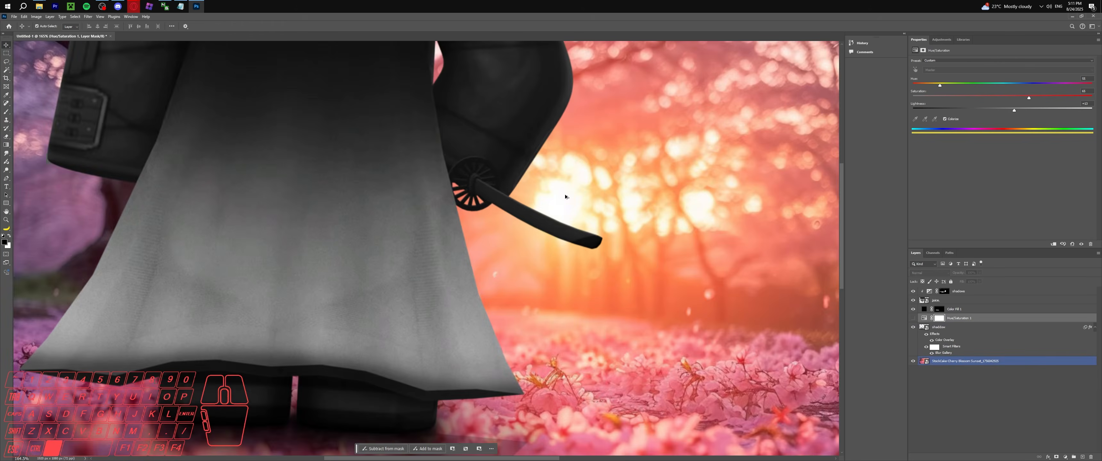
{"action": "scroll", "coordinate": [558, 199], "scroll_direction": "down", "scroll_amount": 18, "text": "alt"}
{"action": "scroll", "coordinate": [549, 203], "scroll_direction": "up", "scroll_amount": 6, "text": "alt"}
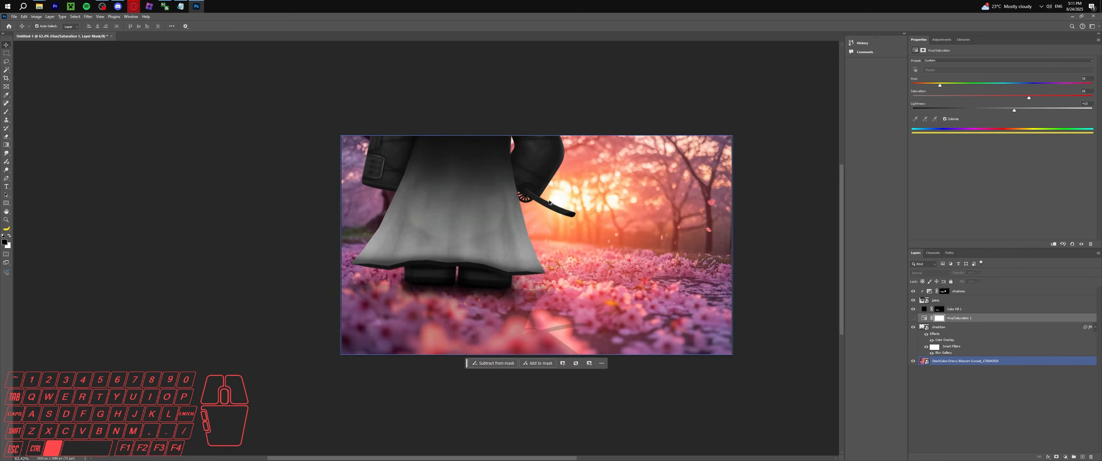
{"action": "scroll", "coordinate": [547, 209], "scroll_direction": "down", "scroll_amount": 4, "text": "alt"}
{"action": "scroll", "coordinate": [547, 208], "scroll_direction": "up", "scroll_amount": 5, "text": "alt"}
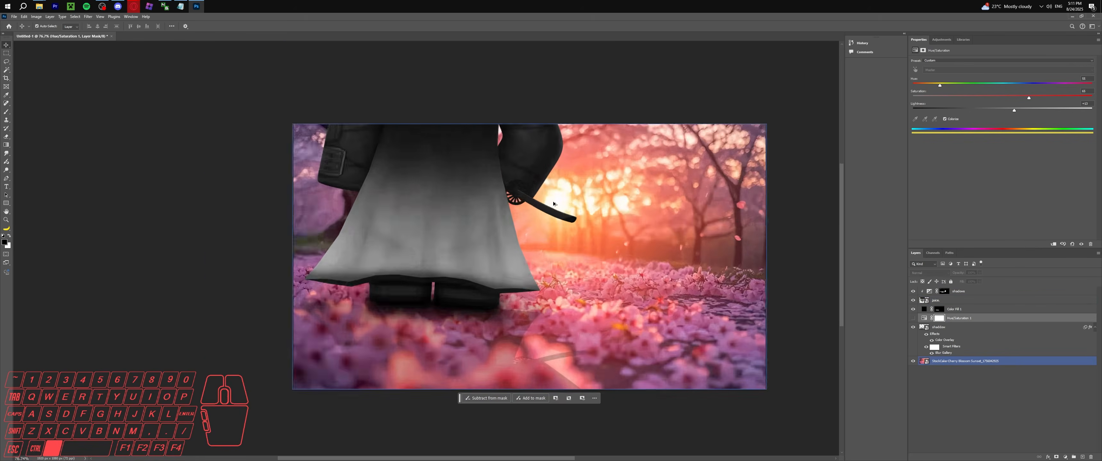
{"action": "scroll", "coordinate": [545, 218], "scroll_direction": "down", "scroll_amount": 4, "text": "alt"}
{"action": "scroll", "coordinate": [541, 246], "scroll_direction": "up", "scroll_amount": 2, "text": "alt"}
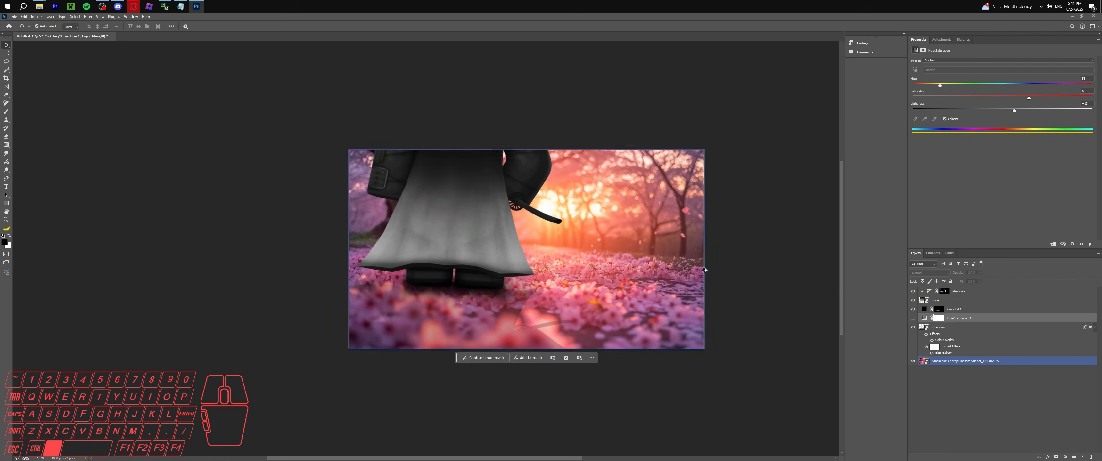
{"action": "left_click", "coordinate": [914, 318]}
Shift the Hue/Saturation layer's tint from yellow to orange and raise its saturation and lightness.
{"action": "scroll", "coordinate": [543, 247], "scroll_direction": "up", "scroll_amount": 4, "text": "alt"}
{"action": "left_click_drag", "start_coordinate": [940, 86], "coordinate": [940, 85]}
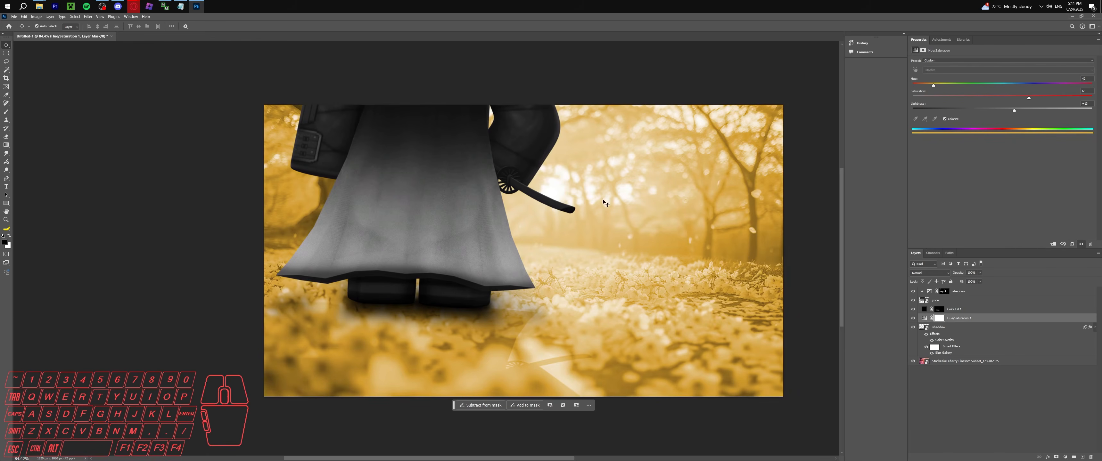
{"action": "scroll", "coordinate": [576, 205], "scroll_direction": "down", "scroll_amount": 5, "text": "alt"}
{"action": "scroll", "coordinate": [546, 205], "scroll_direction": "up", "scroll_amount": 2, "text": "alt"}
{"action": "left_click_drag", "start_coordinate": [1028, 98], "coordinate": [1032, 98]}
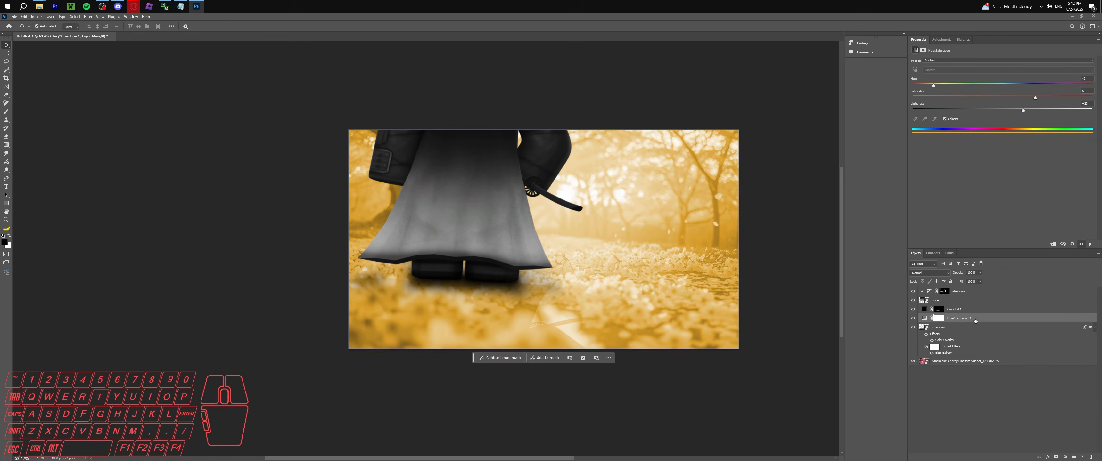
Rename the Hue/Saturation layer as "highlihhts orange".
{"action": "double_click", "coordinate": [960, 319]}
{"action": "type", "text": "highlihhts orange"}
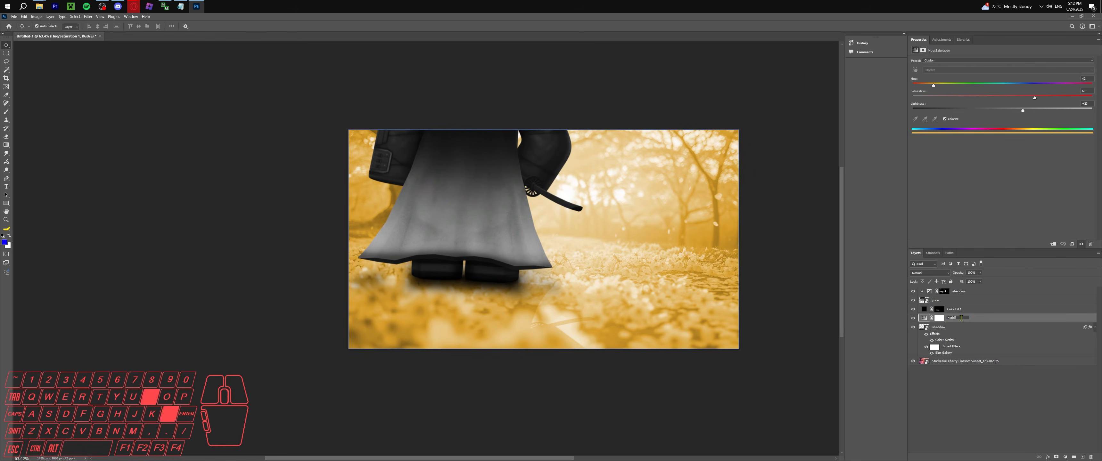
{"action": "key", "text": "Return"}
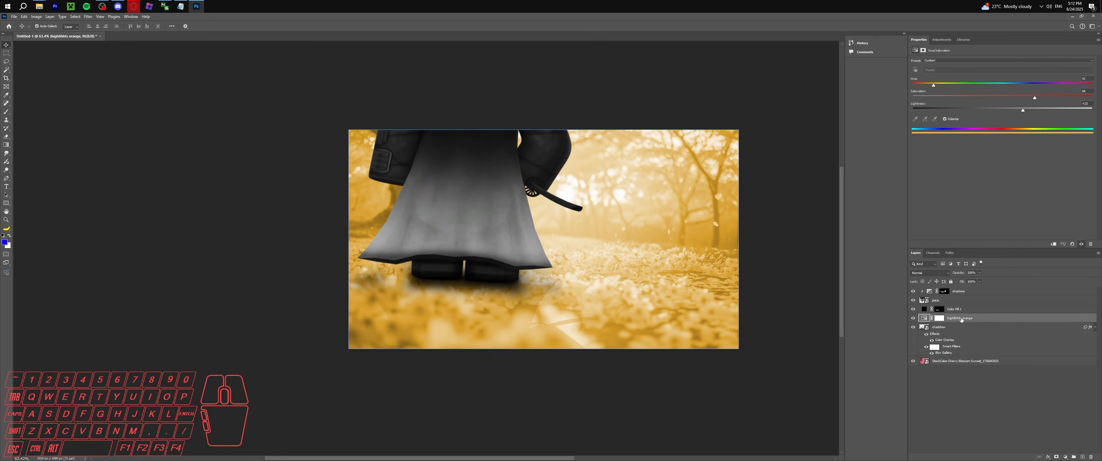
Move the orange highlights layer to the top of the stack and clip it to the character.
{"action": "left_click_drag", "start_coordinate": [962, 319], "coordinate": [976, 282]}
{"action": "left_click", "coordinate": [936, 293]}
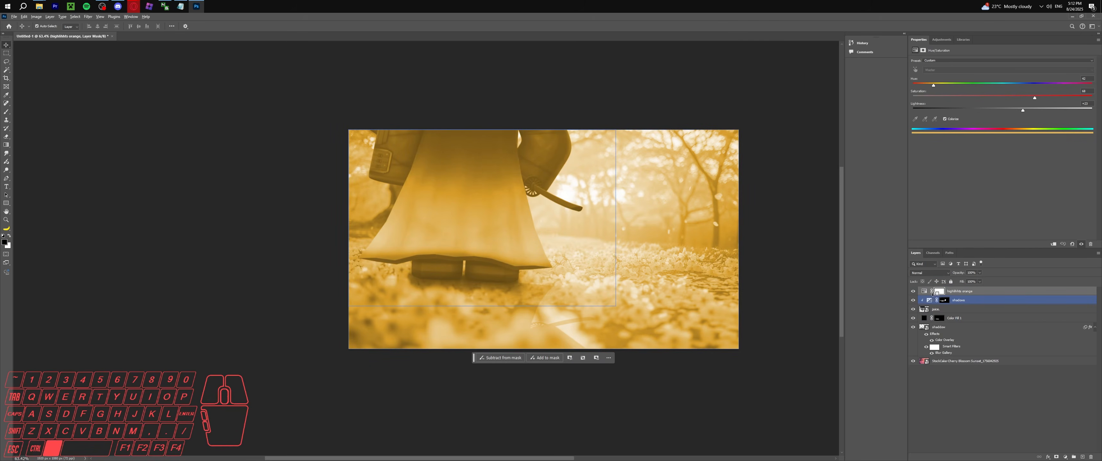
{"action": "left_click", "coordinate": [934, 295], "text": "alt"}
{"action": "scroll", "coordinate": [511, 208], "scroll_direction": "up", "scroll_amount": 3, "text": "alt"}
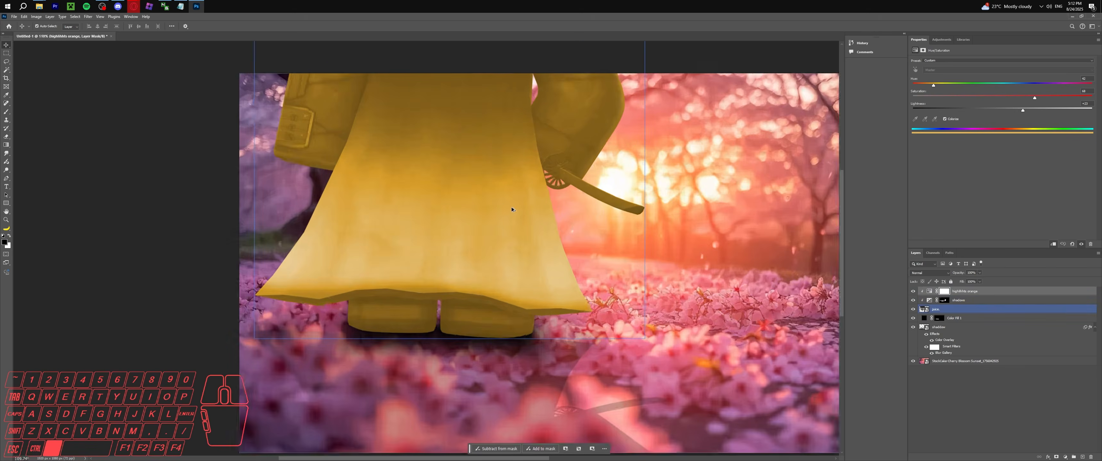
{"action": "scroll", "coordinate": [509, 207], "scroll_direction": "down", "scroll_amount": 3, "text": "alt"}
Invert the orange highlights mask to black and ready a small brush for painting the sword arm's edge.
{"action": "left_click", "coordinate": [944, 292]}
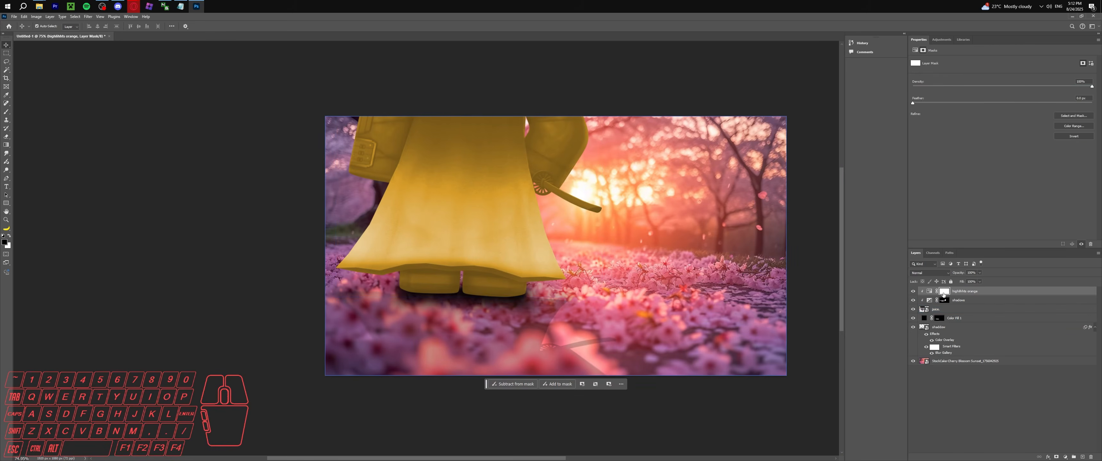
{"action": "key", "text": "ctrl+i"}
{"action": "key", "text": "b"}
{"action": "right_click_drag", "start_coordinate": [608, 150], "coordinate": [595, 148], "text": "alt"}
{"action": "scroll", "coordinate": [595, 148], "scroll_direction": "up", "scroll_amount": 4, "text": "alt"}
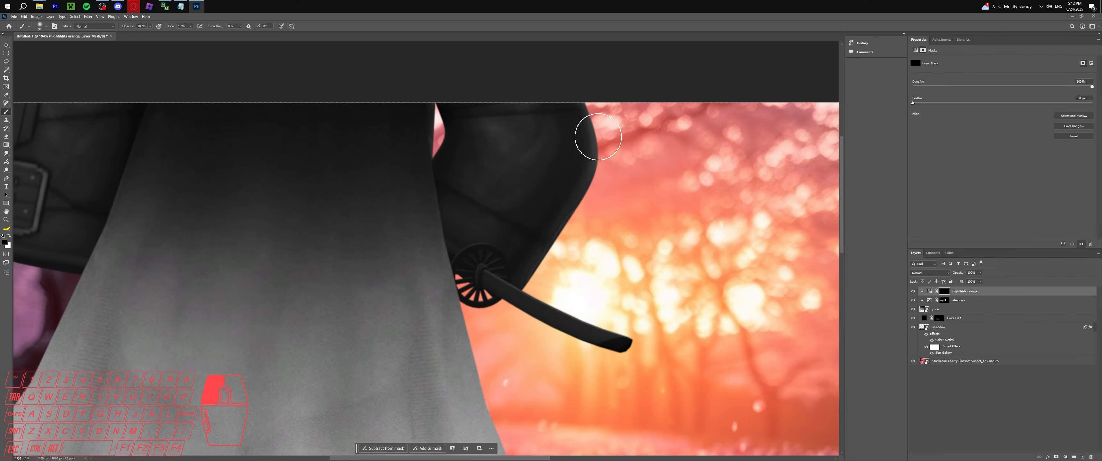
{"action": "scroll", "coordinate": [588, 129], "scroll_direction": "down", "scroll_amount": 2, "text": "alt"}
{"action": "scroll", "coordinate": [580, 175], "scroll_direction": "down", "scroll_amount": 3, "text": "alt"}
{"action": "scroll", "coordinate": [573, 177], "scroll_direction": "up", "scroll_amount": 3, "text": "alt"}
{"action": "scroll", "coordinate": [569, 182], "scroll_direction": "down", "scroll_amount": 3, "text": "alt"}
{"action": "scroll", "coordinate": [566, 184], "scroll_direction": "up", "scroll_amount": 3, "text": "alt"}
{"action": "scroll", "coordinate": [567, 184], "scroll_direction": "down", "scroll_amount": 3, "text": "alt"}
{"action": "scroll", "coordinate": [738, 230], "scroll_direction": "up", "scroll_amount": 3, "text": "alt"}
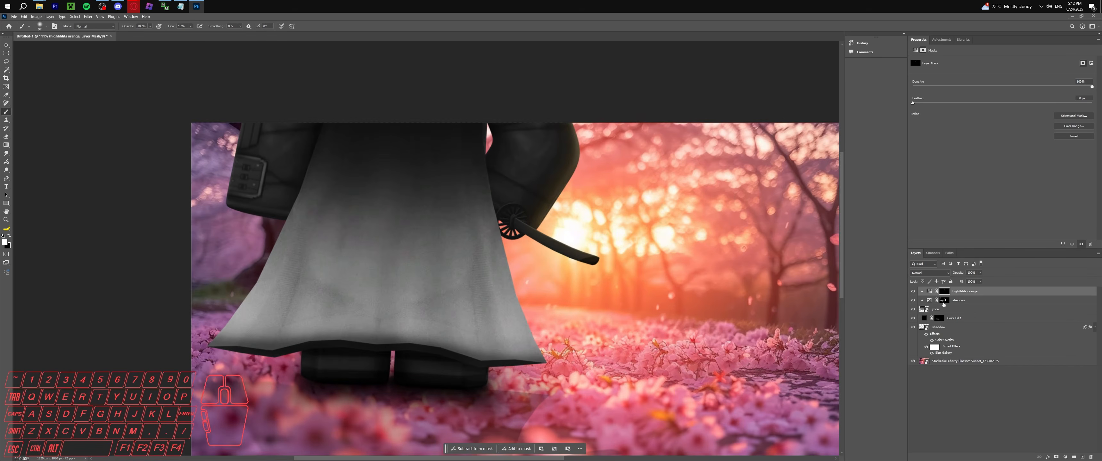
Shift the highlights layer's hue to a redder orange, with maximum saturation and higher lightness.
{"action": "left_click", "coordinate": [927, 291]}
{"action": "left_click_drag", "start_coordinate": [934, 85], "coordinate": [921, 84]}
{"action": "mouse_move", "coordinate": [1035, 97]}
{"action": "left_mouse_down"}
{"action": "mouse_move", "coordinate": [1093, 98]}
{"action": "mouse_move", "coordinate": [1045, 109]}
{"action": "left_mouse_up"}
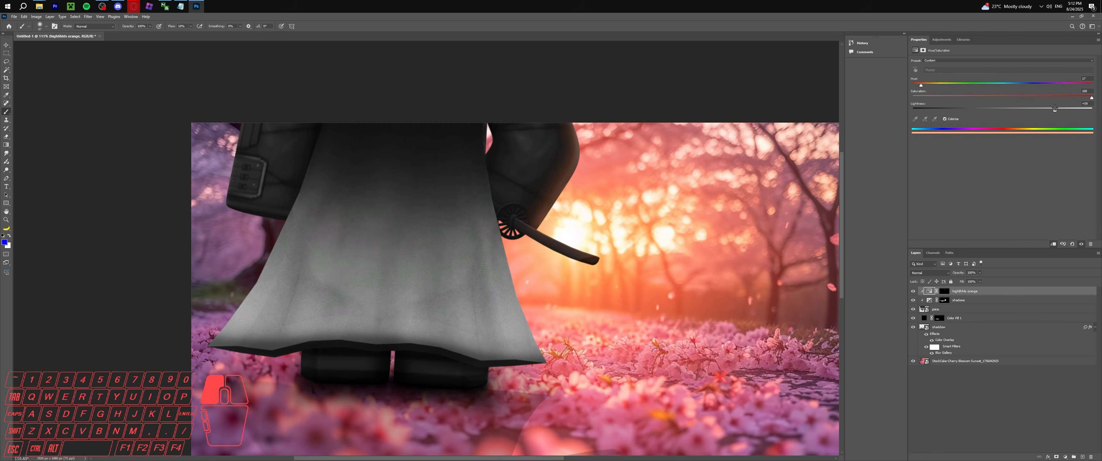
Paint white on the highlights mask along the sword arm's outer edge to start an orange rim light.
{"action": "left_click", "coordinate": [944, 291]}
{"action": "scroll", "coordinate": [576, 133], "scroll_direction": "down", "scroll_amount": 6, "text": "alt"}
{"action": "scroll", "coordinate": [575, 133], "scroll_direction": "up", "scroll_amount": 10, "text": "alt"}
{"action": "right_click_drag", "start_coordinate": [557, 133], "coordinate": [545, 132], "text": "alt"}
{"action": "mouse_move", "coordinate": [547, 127]}
{"action": "left_mouse_down"}
{"action": "mouse_move", "coordinate": [551, 118]}
{"action": "mouse_move", "coordinate": [565, 164]}
{"action": "left_mouse_up"}
{"action": "mouse_move", "coordinate": [537, 224]}
{"action": "left_mouse_down"}
{"action": "mouse_move", "coordinate": [546, 202]}
{"action": "mouse_move", "coordinate": [573, 199]}
{"action": "left_mouse_up"}
{"action": "scroll", "coordinate": [550, 199], "scroll_direction": "down", "scroll_amount": 5, "text": "alt"}
{"action": "scroll", "coordinate": [556, 194], "scroll_direction": "up", "scroll_amount": 3, "text": "alt"}
{"action": "mouse_move", "coordinate": [521, 258]}
{"action": "left_mouse_down"}
{"action": "mouse_move", "coordinate": [559, 126]}
{"action": "mouse_move", "coordinate": [562, 159]}
{"action": "left_mouse_up"}
Adjust the brush flow and size, and build up the rim light down the sword arm to the hilt.
{"action": "key", "text": "x"}
{"action": "left_click_drag", "start_coordinate": [171, 26], "coordinate": [177, 26]}
{"action": "right_click_drag", "start_coordinate": [398, 103], "coordinate": [373, 104], "text": "alt"}
{"action": "scroll", "coordinate": [559, 166], "scroll_direction": "up", "scroll_amount": 3, "text": "alt"}
{"action": "left_click_drag", "start_coordinate": [564, 133], "coordinate": [566, 136]}
{"action": "mouse_move", "coordinate": [577, 176]}
{"action": "left_mouse_down"}
{"action": "mouse_move", "coordinate": [570, 217]}
{"action": "mouse_move", "coordinate": [502, 334]}
{"action": "left_mouse_up"}
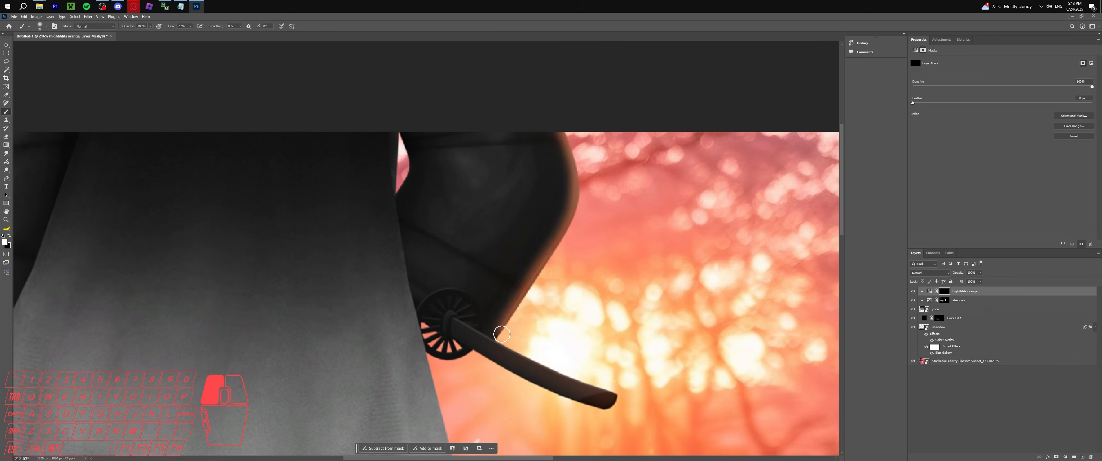
Paint orange highlights along the sword's handle and around its spoked guard on the mask.
{"action": "left_click_drag", "start_coordinate": [466, 202], "coordinate": [667, 268]}
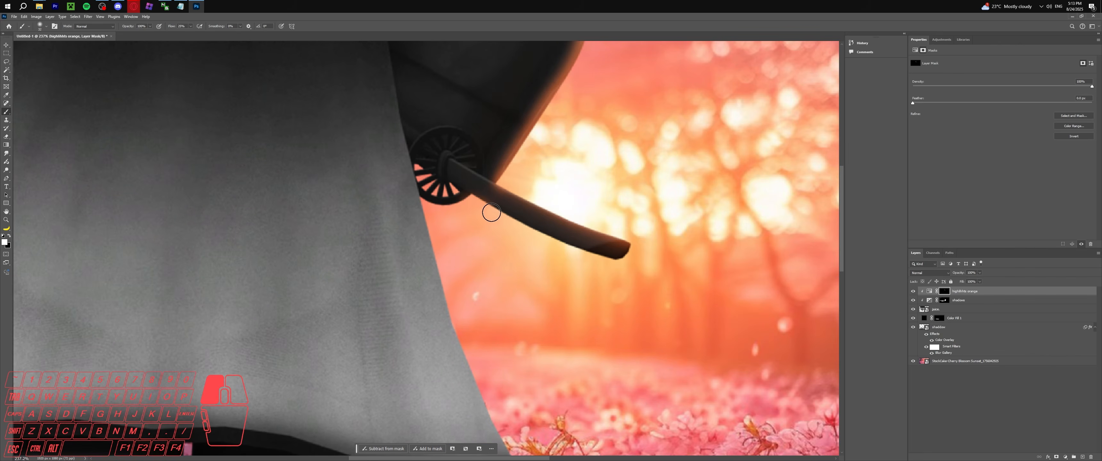
{"action": "left_click_drag", "start_coordinate": [645, 227], "coordinate": [638, 246]}
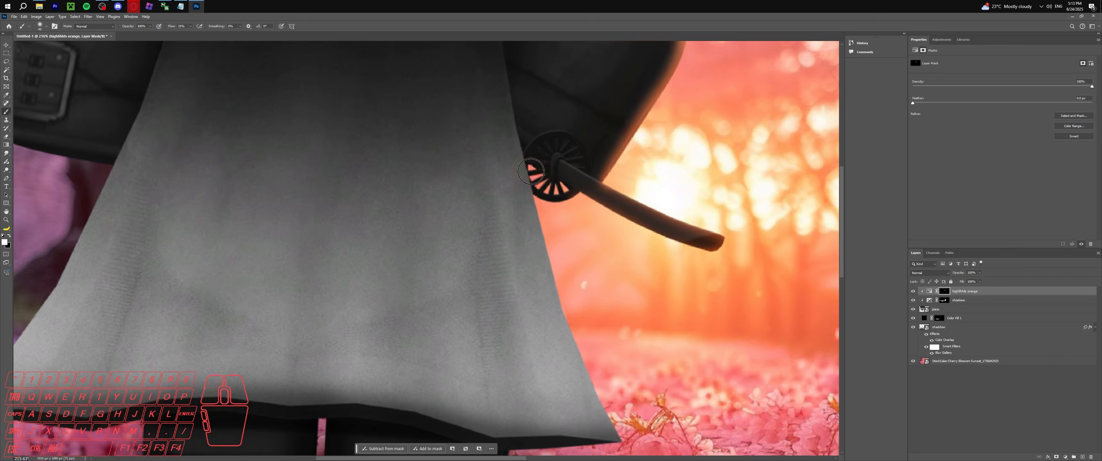
{"action": "left_click_drag", "start_coordinate": [535, 178], "coordinate": [568, 197]}
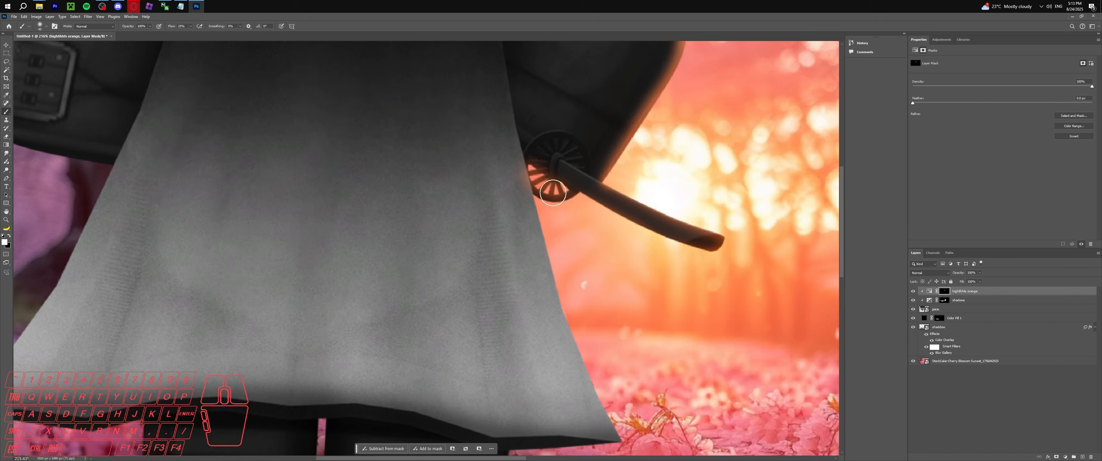
Paint an orange glow around the gap between robe and sword arm, and thin it with black paint.
{"action": "scroll", "coordinate": [550, 179], "scroll_direction": "down", "scroll_amount": 2, "text": "alt"}
{"action": "left_click_drag", "start_coordinate": [503, 136], "coordinate": [493, 178]}
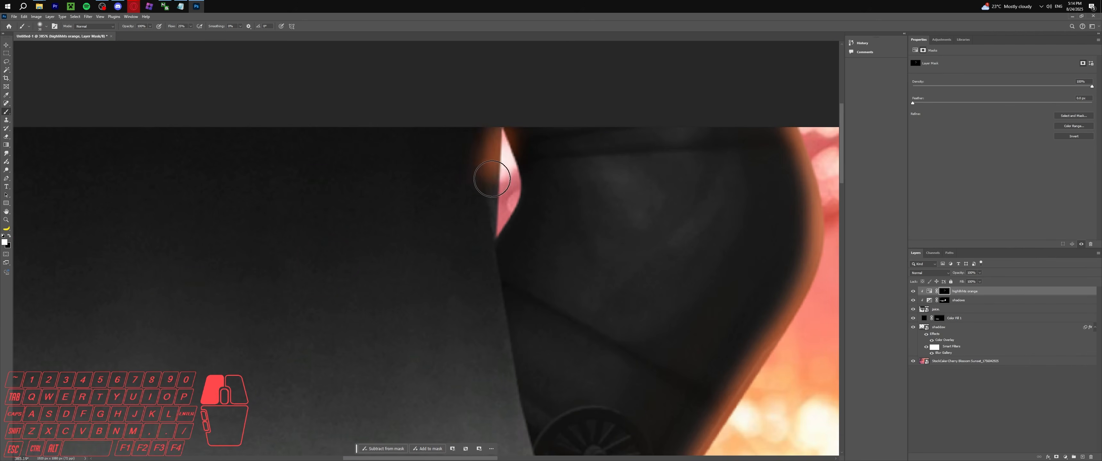
{"action": "mouse_move", "coordinate": [489, 218]}
{"action": "left_mouse_down"}
{"action": "mouse_move", "coordinate": [517, 189]}
{"action": "mouse_move", "coordinate": [513, 151]}
{"action": "mouse_move", "coordinate": [472, 150]}
{"action": "left_mouse_up"}
{"action": "key", "text": "x"}
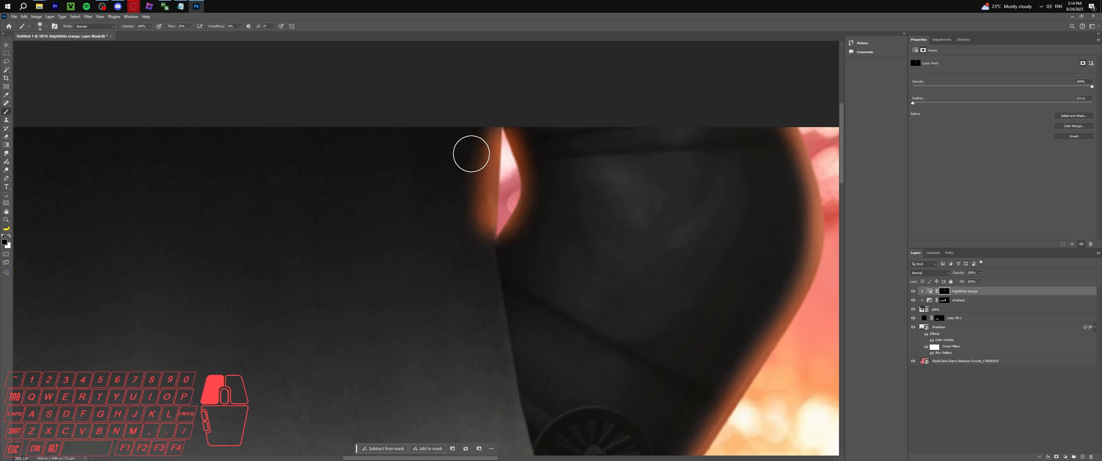
{"action": "left_click_drag", "start_coordinate": [468, 188], "coordinate": [482, 266]}
{"action": "left_click_drag", "start_coordinate": [532, 129], "coordinate": [530, 228]}
Try a broad orange glow on the robe and test strokes of different softness, and undo them.
{"action": "right_click_drag", "start_coordinate": [498, 199], "coordinate": [512, 197], "text": "alt"}
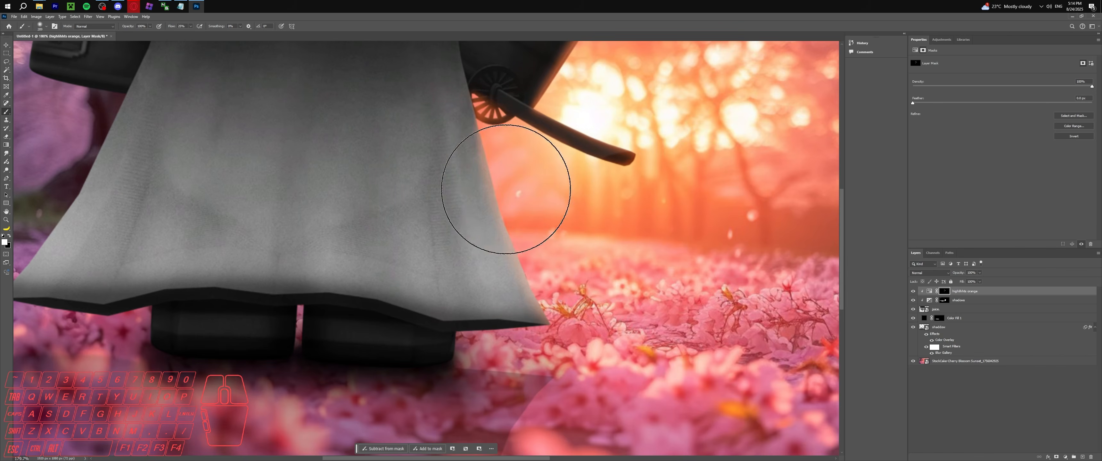
{"action": "mouse_move", "coordinate": [500, 221]}
{"action": "left_mouse_down"}
{"action": "mouse_move", "coordinate": [515, 216]}
{"action": "mouse_move", "coordinate": [423, 190]}
{"action": "left_mouse_up"}
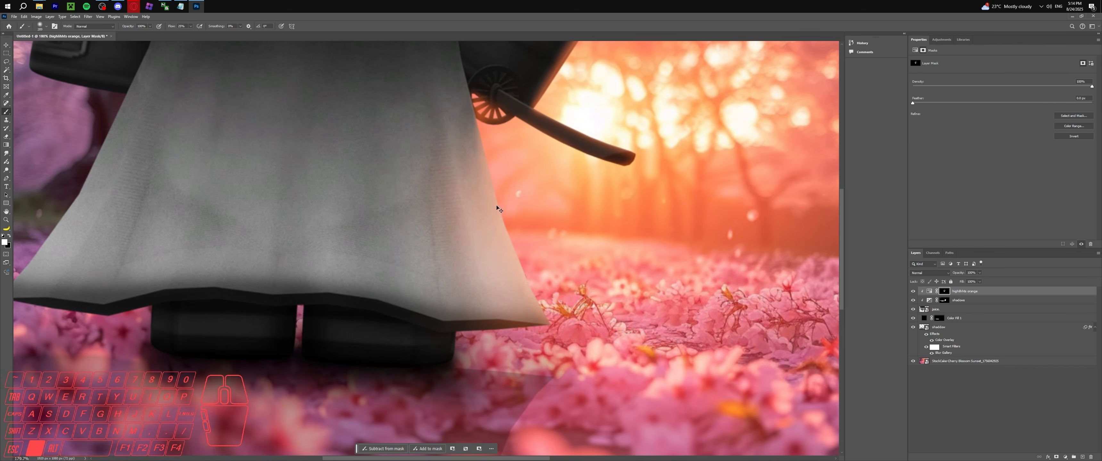
{"action": "right_click_drag", "start_coordinate": [519, 217], "coordinate": [437, 219], "text": "alt"}
{"action": "scroll", "coordinate": [437, 219], "scroll_direction": "up", "scroll_amount": 2, "text": "alt"}
{"action": "left_click_drag", "start_coordinate": [415, 195], "coordinate": [418, 252]}
{"action": "scroll", "coordinate": [414, 203], "scroll_direction": "up", "scroll_amount": 3, "text": "alt"}
{"action": "right_click_drag", "start_coordinate": [430, 202], "coordinate": [546, 197], "text": "alt"}
{"action": "left_click_drag", "start_coordinate": [546, 197], "coordinate": [526, 228]}
{"action": "scroll", "coordinate": [526, 228], "scroll_direction": "up", "scroll_amount": 1, "text": "alt"}
{"action": "scroll", "coordinate": [526, 228], "scroll_direction": "down", "scroll_amount": 5, "text": "alt"}
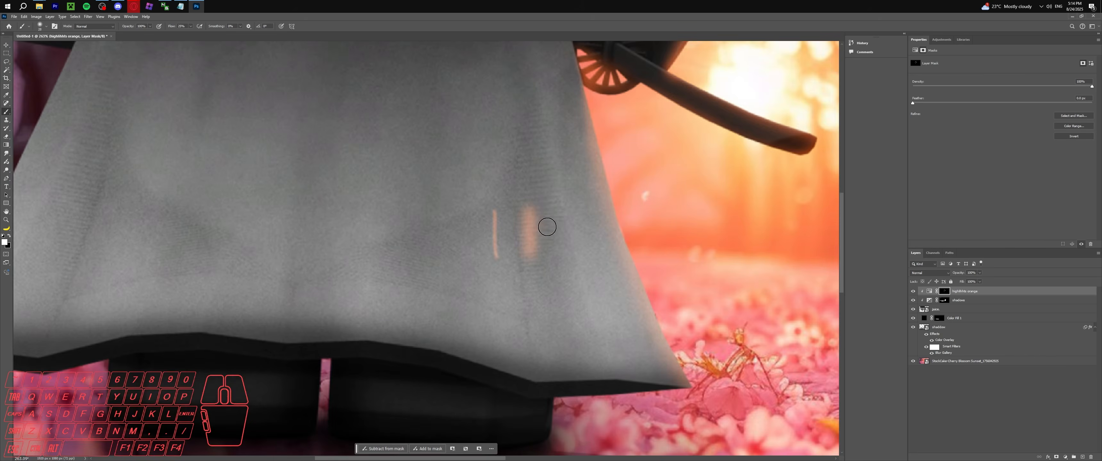
{"action": "key", "text": "ctrl+z"}
{"action": "scroll", "coordinate": [555, 247], "scroll_direction": "down", "scroll_amount": 3, "text": "alt"}
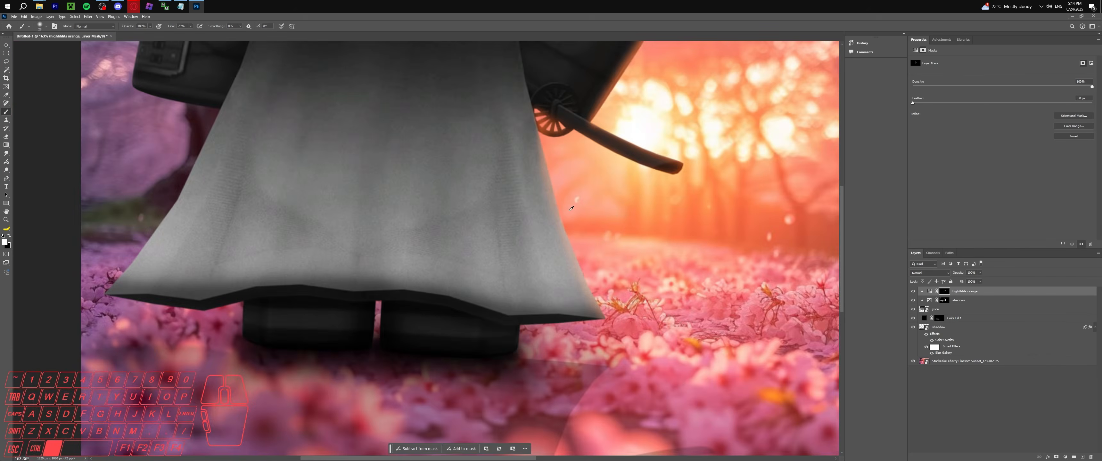
Paint the orange rim light along the robe's edges and trim its inner side with black paint on the mask.
{"action": "scroll", "coordinate": [591, 240], "scroll_direction": "up", "scroll_amount": 3, "text": "alt"}
{"action": "right_click_drag", "start_coordinate": [545, 140], "coordinate": [586, 139], "text": "alt"}
{"action": "mouse_move", "coordinate": [655, 388]}
{"action": "left_mouse_down"}
{"action": "mouse_move", "coordinate": [613, 333]}
{"action": "mouse_move", "coordinate": [539, 129]}
{"action": "left_mouse_up"}
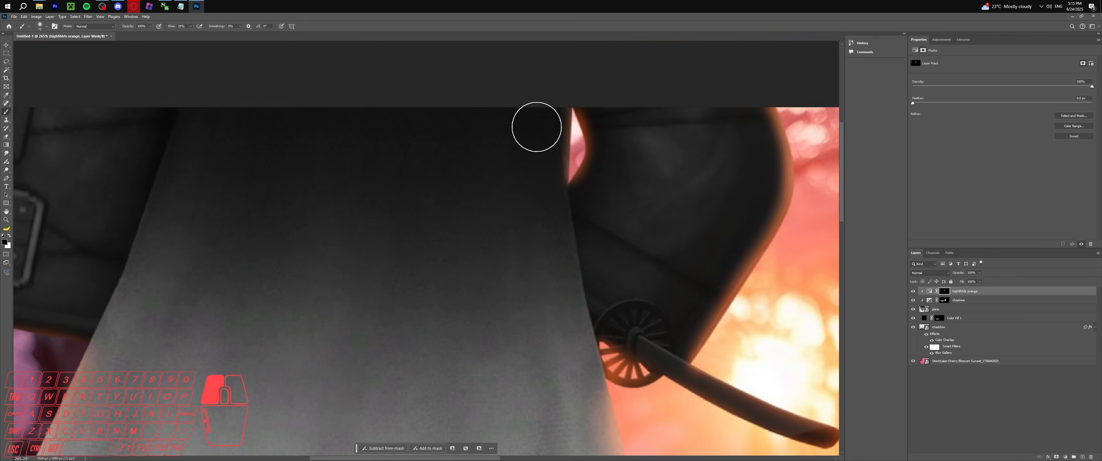
{"action": "left_click_drag", "start_coordinate": [536, 127], "coordinate": [499, 185]}
{"action": "scroll", "coordinate": [501, 192], "scroll_direction": "down", "scroll_amount": 10, "text": "alt"}
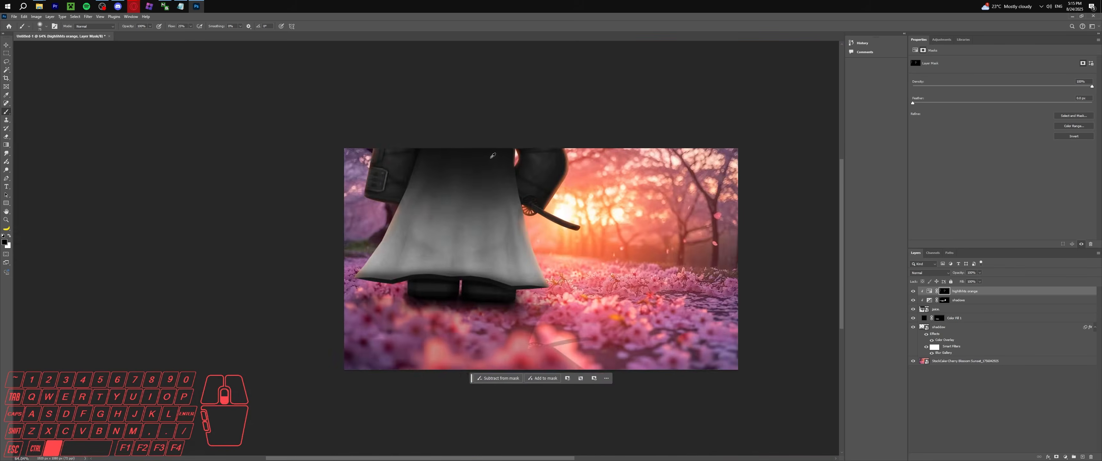
{"action": "scroll", "coordinate": [503, 203], "scroll_direction": "up", "scroll_amount": 3, "text": "alt"}
{"action": "scroll", "coordinate": [496, 215], "scroll_direction": "down", "scroll_amount": 4, "text": "alt"}
{"action": "scroll", "coordinate": [489, 224], "scroll_direction": "up", "scroll_amount": 2, "text": "alt"}
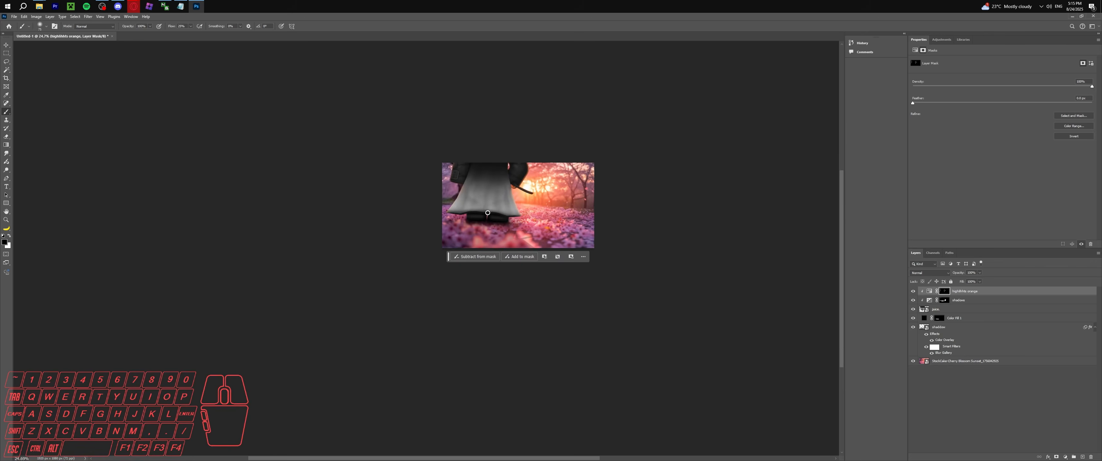
Examine the shadow under the feet up close and the character's overall fit with the sunset background.
{"action": "scroll", "coordinate": [487, 212], "scroll_direction": "up", "scroll_amount": 10, "text": "alt"}
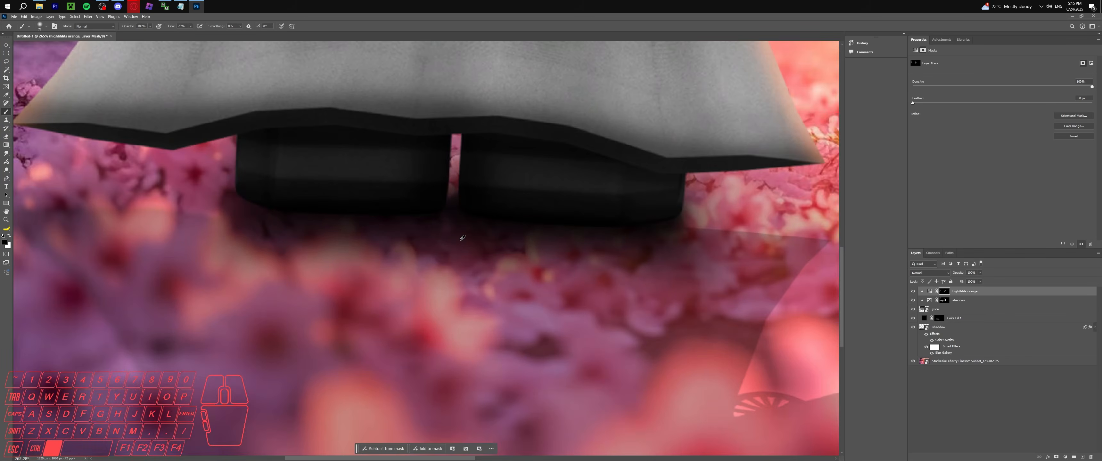
{"action": "scroll", "coordinate": [462, 239], "scroll_direction": "down", "scroll_amount": 8, "text": "alt"}
{"action": "scroll", "coordinate": [454, 240], "scroll_direction": "up", "scroll_amount": 2, "text": "alt"}
{"action": "scroll", "coordinate": [450, 256], "scroll_direction": "down", "scroll_amount": 1, "text": "alt"}
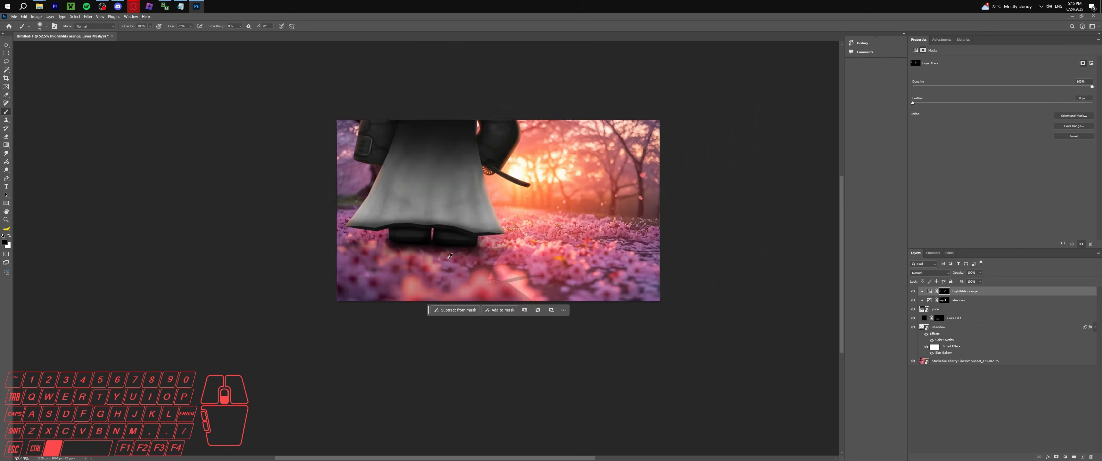
{"action": "scroll", "coordinate": [450, 256], "scroll_direction": "down", "scroll_amount": 2, "text": "alt"}
{"action": "scroll", "coordinate": [461, 188], "scroll_direction": "up", "scroll_amount": 1, "text": "alt"}
{"action": "scroll", "coordinate": [479, 198], "scroll_direction": "up", "scroll_amount": 3, "text": "alt"}
{"action": "scroll", "coordinate": [479, 205], "scroll_direction": "down", "scroll_amount": 4, "text": "alt"}
{"action": "scroll", "coordinate": [477, 225], "scroll_direction": "up", "scroll_amount": 4, "text": "alt"}
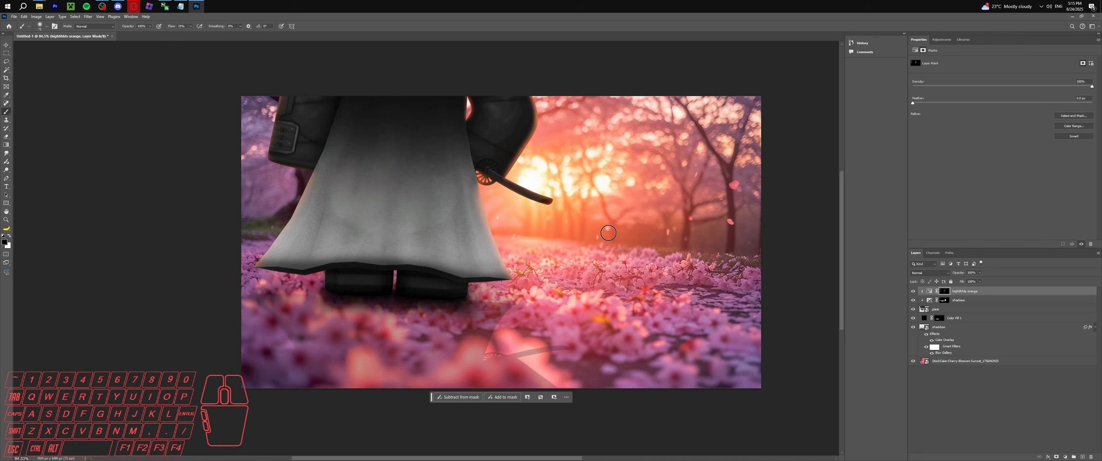
Try a white mask stroke that adds orange along the sword arm's outer edge, and undo it.
{"action": "key", "text": "x"}
{"action": "scroll", "coordinate": [471, 179], "scroll_direction": "up", "scroll_amount": 1, "text": "alt"}
{"action": "scroll", "coordinate": [505, 202], "scroll_direction": "up", "scroll_amount": 2, "text": "alt"}
{"action": "scroll", "coordinate": [542, 222], "scroll_direction": "down", "scroll_amount": 2, "text": "alt"}
{"action": "scroll", "coordinate": [559, 100], "scroll_direction": "up", "scroll_amount": 4, "text": "alt"}
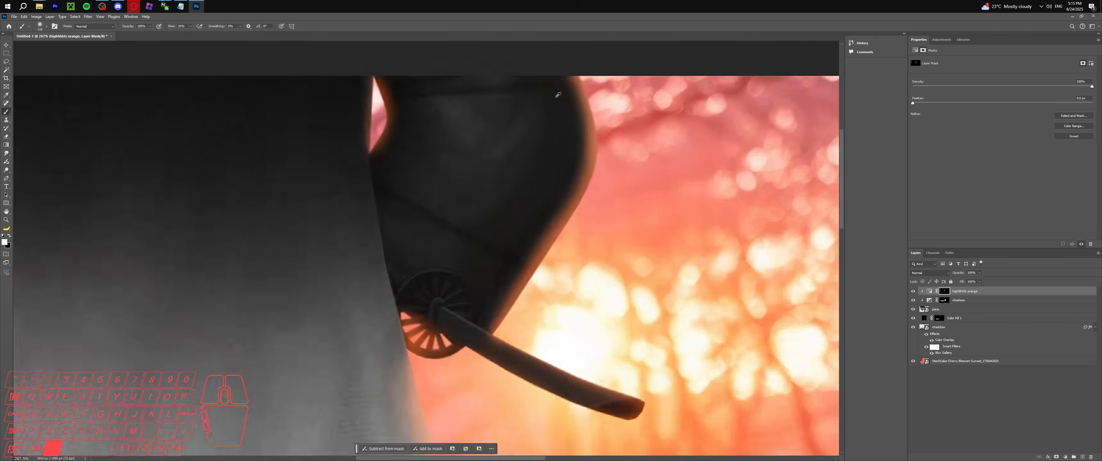
{"action": "mouse_move", "coordinate": [581, 104]}
{"action": "left_mouse_down"}
{"action": "mouse_move", "coordinate": [605, 128]}
{"action": "mouse_move", "coordinate": [549, 319]}
{"action": "left_mouse_up"}
{"action": "key", "text": "ctrl+z"}
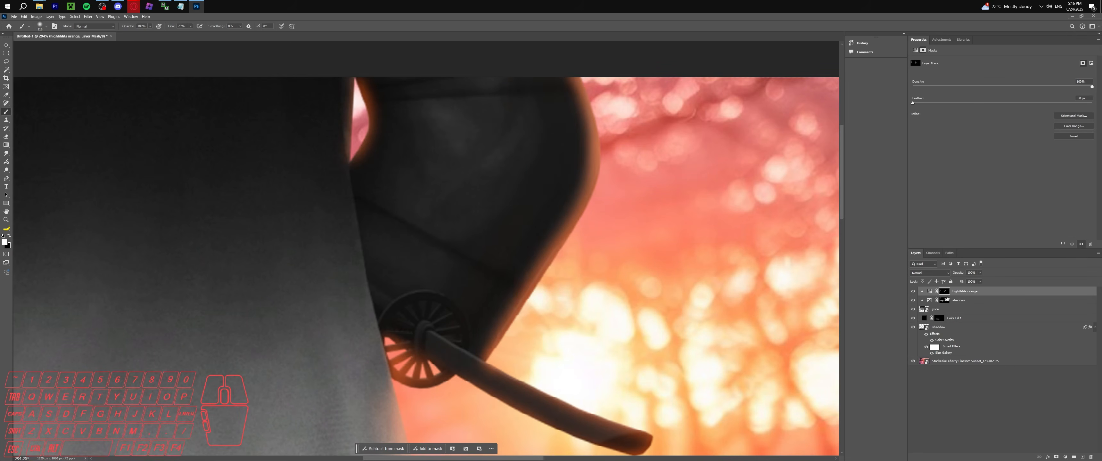
Try splitting the black Underlying Layer slider in the orange highlights layer's Blend If settings, inspect the arms, and undo it.
{"action": "left_click", "coordinate": [999, 293]}
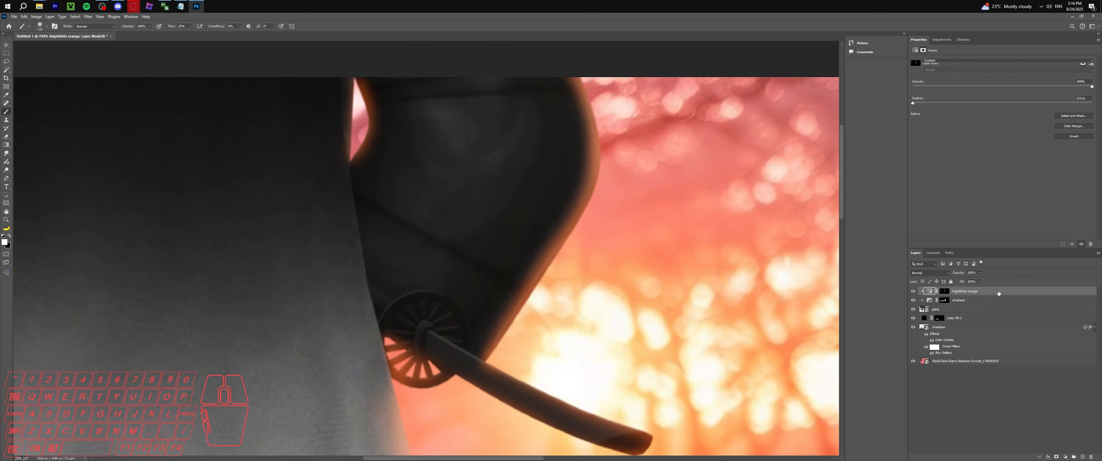
{"action": "double_click", "coordinate": [999, 293]}
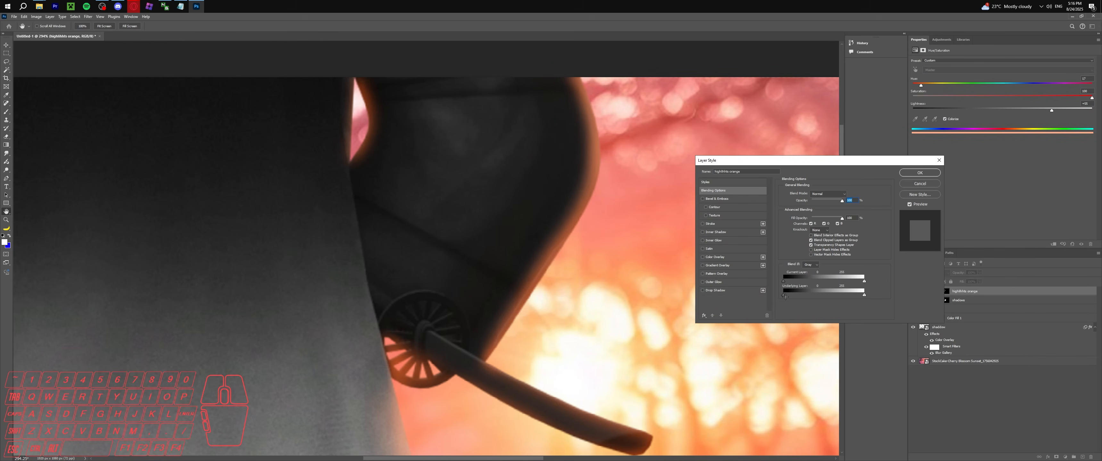
{"action": "mouse_move", "coordinate": [786, 296]}
{"action": "left_mouse_down", "text": "alt"}
{"action": "mouse_move", "coordinate": [806, 295]}
{"action": "mouse_move", "coordinate": [791, 297]}
{"action": "left_mouse_up", "text": "alt"}
{"action": "key", "text": "Return"}
{"action": "scroll", "coordinate": [557, 150], "scroll_direction": "down", "scroll_amount": 5, "text": "alt"}
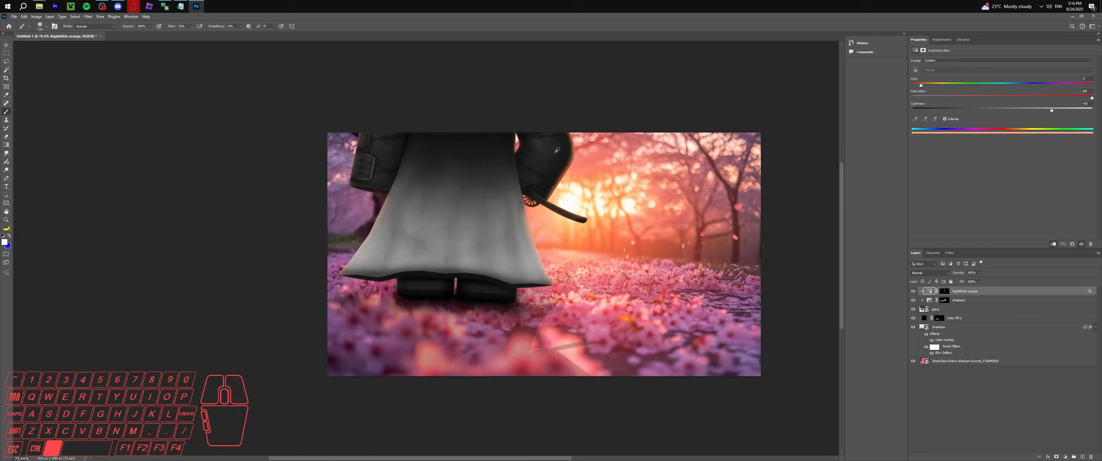
{"action": "scroll", "coordinate": [573, 138], "scroll_direction": "up", "scroll_amount": 5, "text": "alt"}
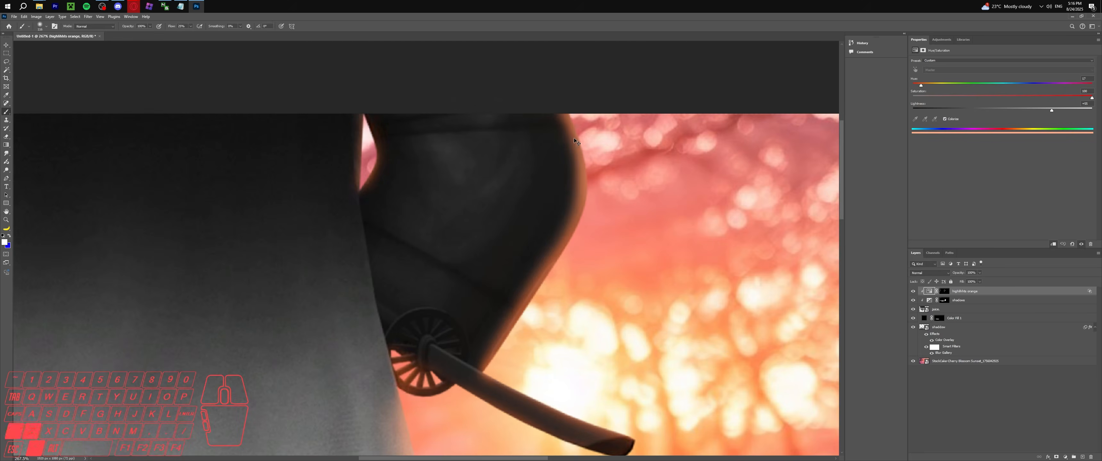
{"action": "scroll", "coordinate": [324, 139], "scroll_direction": "left", "scroll_amount": 5, "text": "ctrl"}
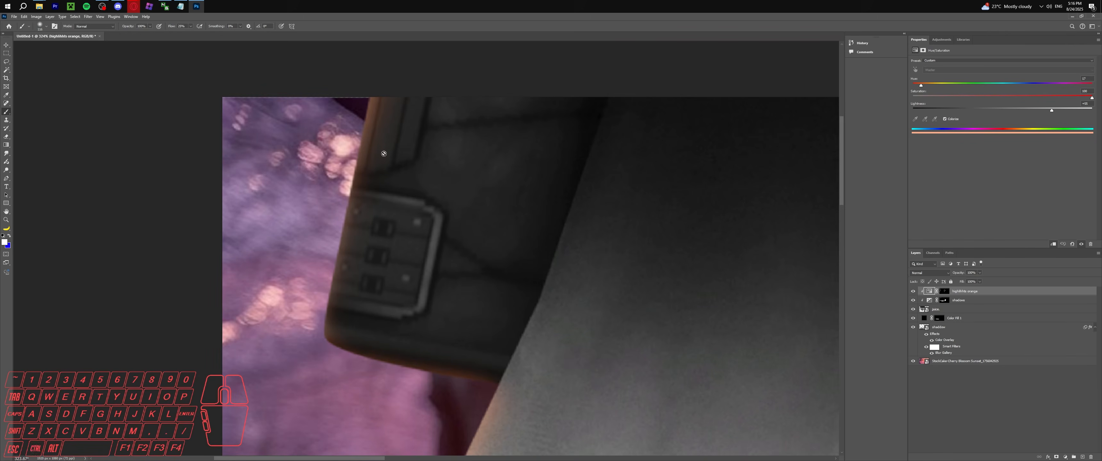
{"action": "scroll", "coordinate": [325, 139], "scroll_direction": "down", "scroll_amount": 5, "text": "alt"}
{"action": "scroll", "coordinate": [683, 235], "scroll_direction": "up", "scroll_amount": 5, "text": "alt"}
{"action": "scroll", "coordinate": [684, 235], "scroll_direction": "down", "scroll_amount": 5, "text": "alt"}
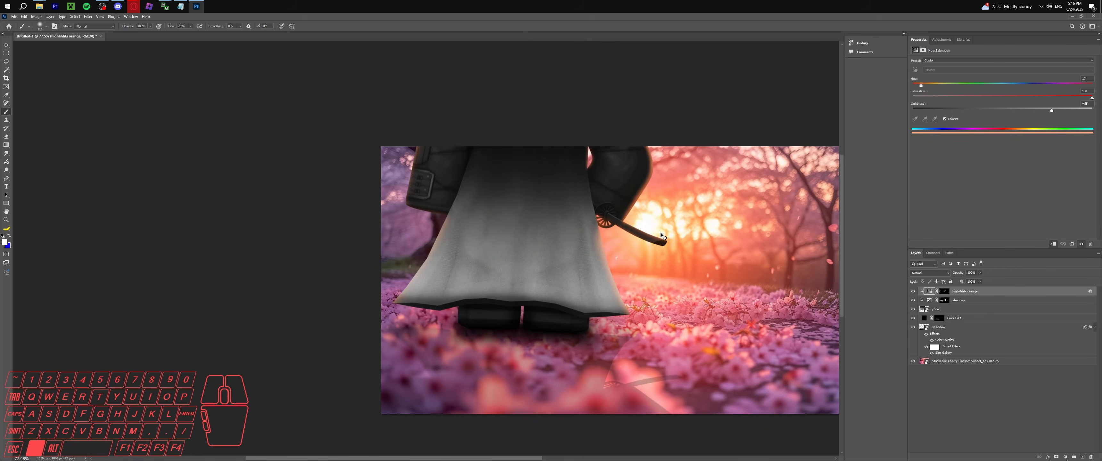
{"action": "scroll", "coordinate": [507, 210], "scroll_direction": "up", "scroll_amount": 3, "text": "alt"}
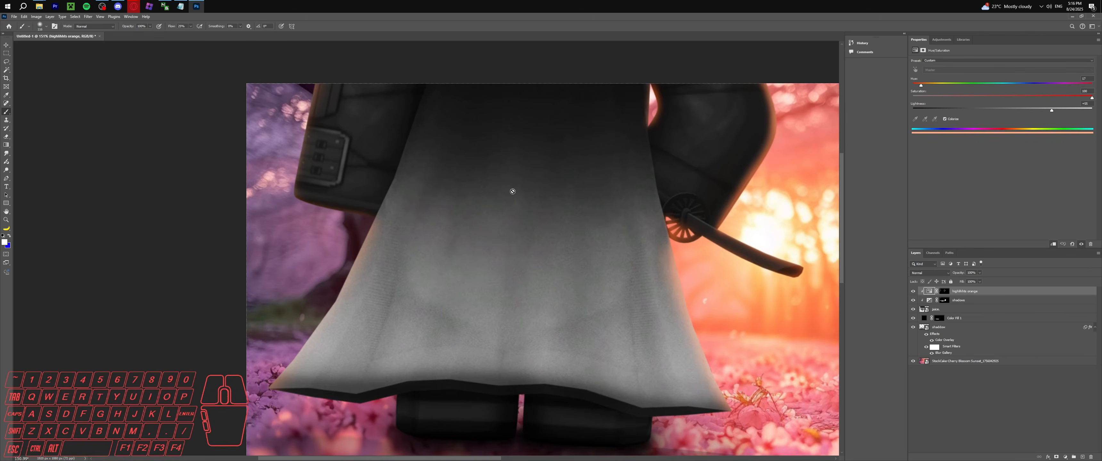
{"action": "key", "text": "ctrl+z"}
Test a split Underlying Layer slider on a broad orange glow painted on the robe, and discard both.
{"action": "right_click_drag", "start_coordinate": [512, 191], "coordinate": [552, 180], "text": "alt"}
{"action": "mouse_move", "coordinate": [552, 179]}
{"action": "left_mouse_down"}
{"action": "mouse_move", "coordinate": [475, 221]}
{"action": "mouse_move", "coordinate": [545, 184]}
{"action": "mouse_move", "coordinate": [438, 227]}
{"action": "mouse_move", "coordinate": [557, 226]}
{"action": "left_mouse_up"}
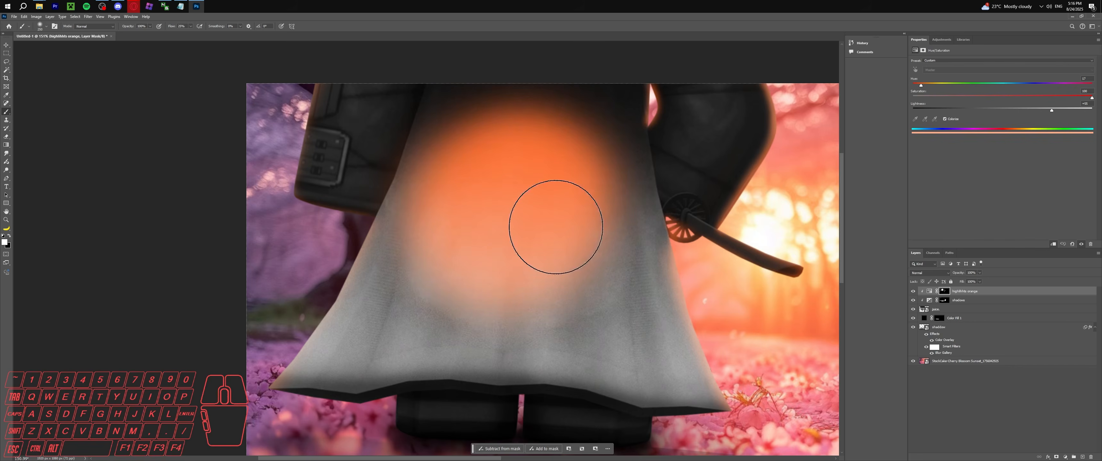
{"action": "left_click", "coordinate": [993, 295]}
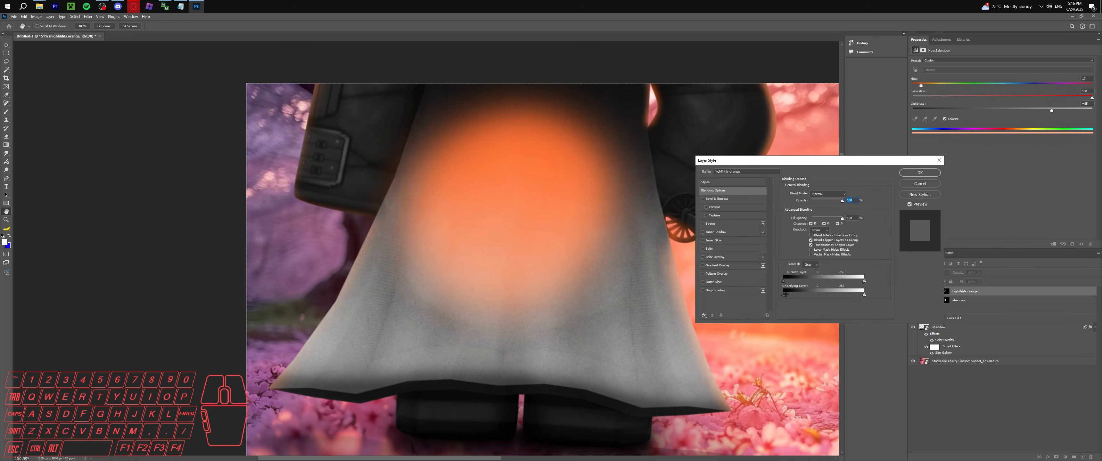
{"action": "left_click_drag", "start_coordinate": [784, 295], "coordinate": [811, 295], "text": "alt"}
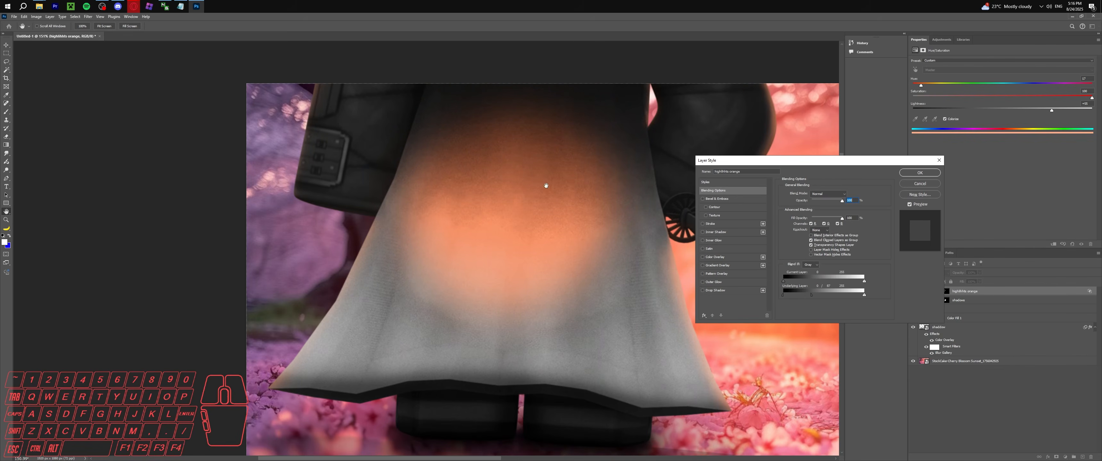
{"action": "left_click", "coordinate": [915, 185]}
{"action": "key", "text": "ctrl+z"}
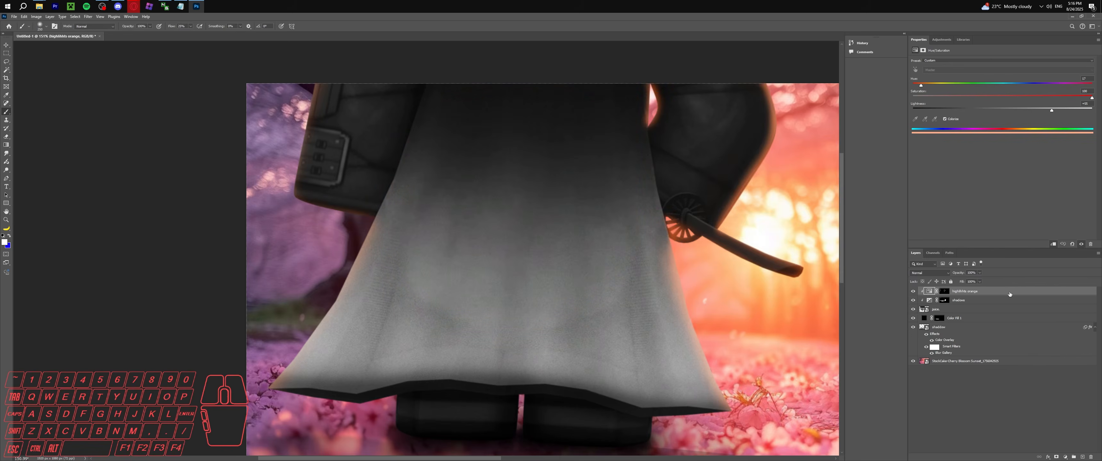
Apply Blend If to the orange highlights layer so the glow fades over the character's dark areas.
{"action": "double_click", "coordinate": [877, 294]}
{"action": "left_click", "coordinate": [611, 173]}
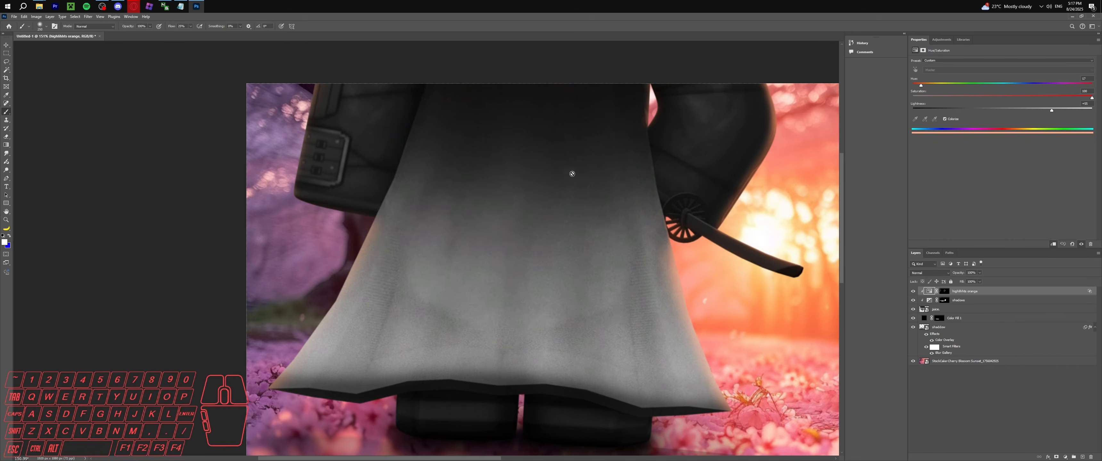
{"action": "scroll", "coordinate": [464, 198], "scroll_direction": "down", "scroll_amount": 5, "text": "alt"}
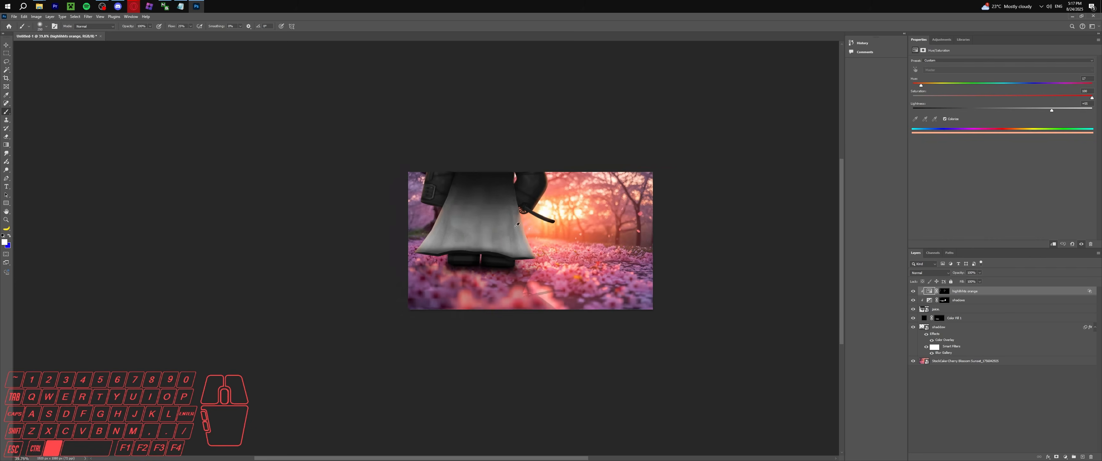
{"action": "scroll", "coordinate": [520, 217], "scroll_direction": "up", "scroll_amount": 3, "text": "alt"}
{"action": "scroll", "coordinate": [522, 211], "scroll_direction": "down", "scroll_amount": 4, "text": "alt"}
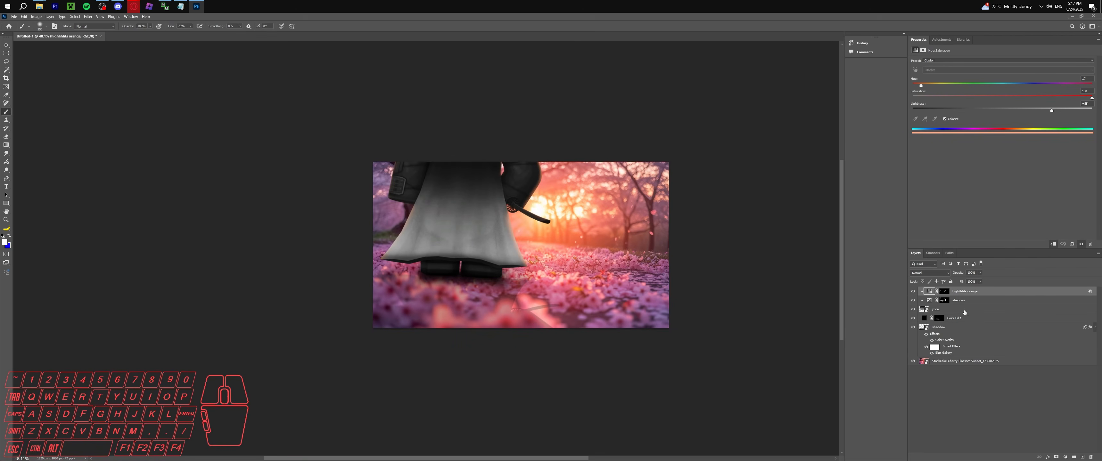
Compare the image with and without the shadow, orange highlights and Color Fill 1 layers.
{"action": "left_click", "coordinate": [951, 388]}
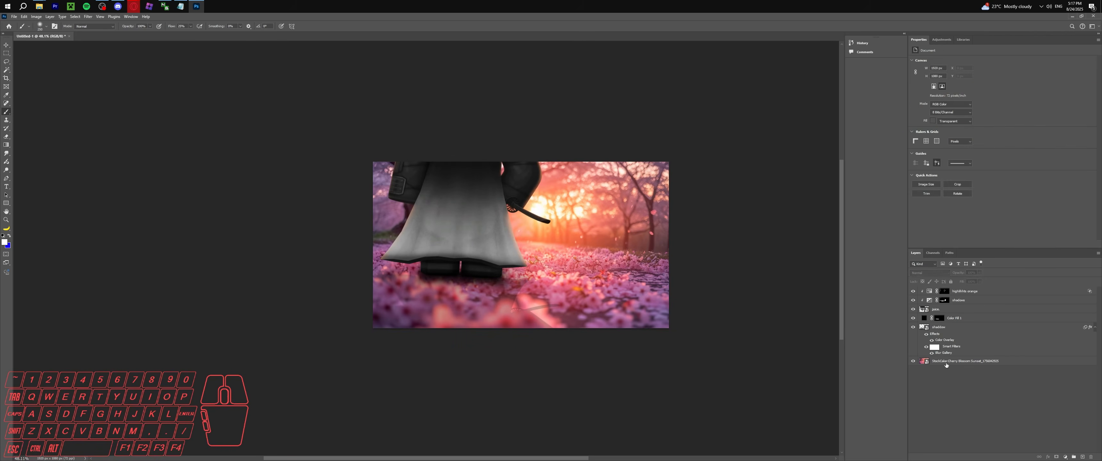
{"action": "scroll", "coordinate": [524, 234], "scroll_direction": "up", "scroll_amount": 3, "text": "alt"}
{"action": "scroll", "coordinate": [489, 235], "scroll_direction": "down", "scroll_amount": 1, "text": "alt"}
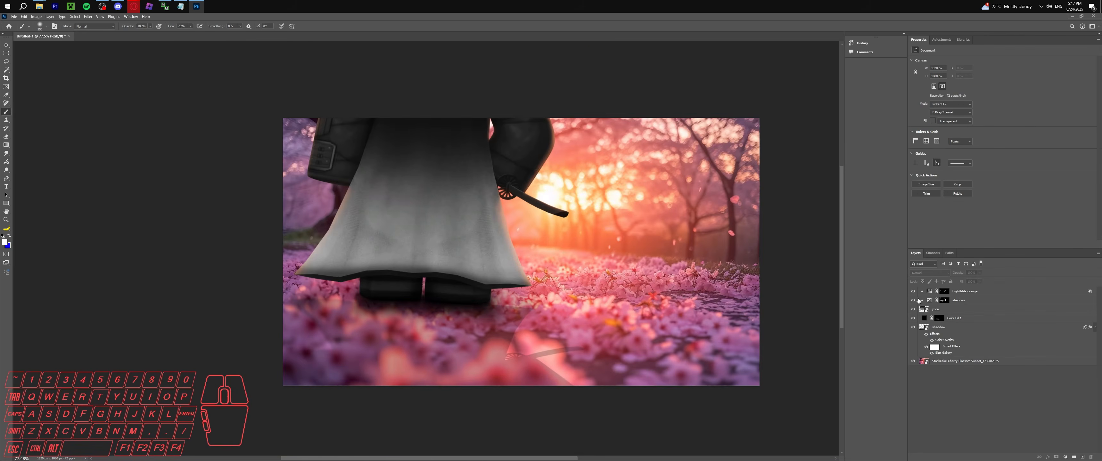
{"action": "left_click_drag", "start_coordinate": [915, 301], "coordinate": [910, 289]}
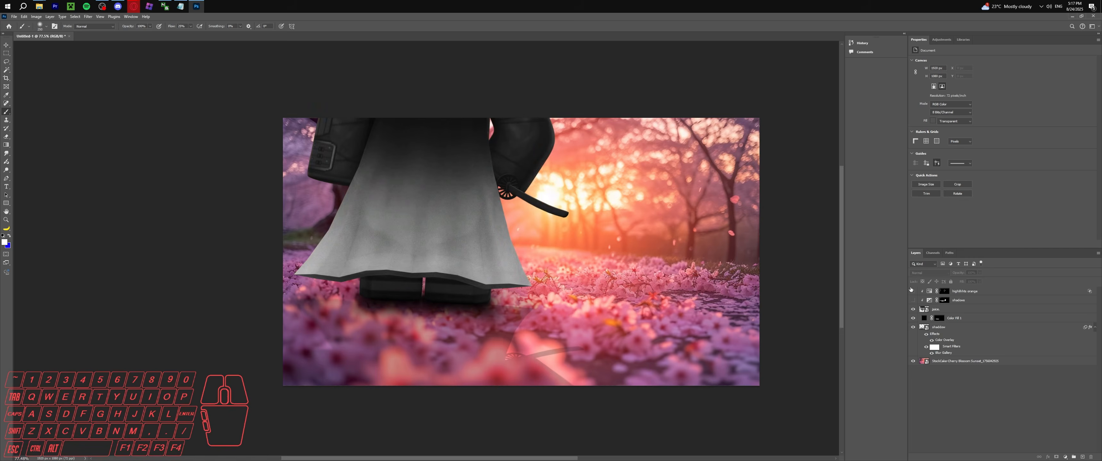
{"action": "left_click", "coordinate": [914, 319]}
{"action": "left_click", "coordinate": [914, 318]}
{"action": "left_click", "coordinate": [914, 318]}
{"action": "left_click", "coordinate": [914, 318]}
Try short soft brush strokes on the petals beside the robe with the Color Fill 1 layer selected.
{"action": "left_click", "coordinate": [937, 320]}
{"action": "right_click_drag", "start_coordinate": [530, 307], "coordinate": [508, 306], "text": "alt"}
{"action": "mouse_move", "coordinate": [521, 318]}
{"action": "left_mouse_down"}
{"action": "mouse_move", "coordinate": [525, 308]}
{"action": "mouse_move", "coordinate": [523, 322]}
{"action": "left_mouse_up"}
{"action": "left_click_drag", "start_coordinate": [310, 300], "coordinate": [308, 305]}
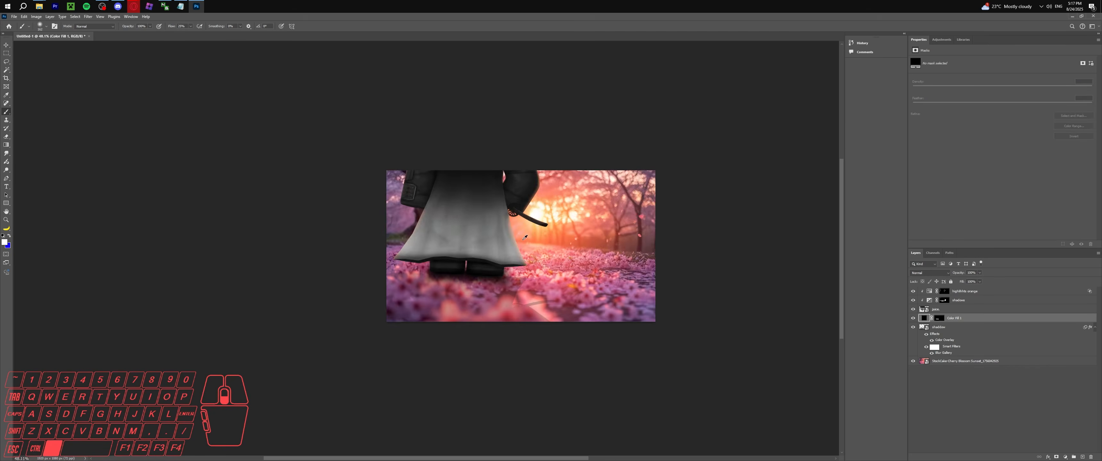
Trim the orange rim light along the robe's upper edge below the armored sleeve with black paint on the highlights mask.
{"action": "scroll", "coordinate": [505, 232], "scroll_direction": "down", "scroll_amount": 3, "text": "alt"}
{"action": "scroll", "coordinate": [506, 231], "scroll_direction": "up", "scroll_amount": 12, "text": "alt"}
{"action": "scroll", "coordinate": [507, 229], "scroll_direction": "down", "scroll_amount": 3, "text": "alt"}
{"action": "scroll", "coordinate": [507, 230], "scroll_direction": "up", "scroll_amount": 3, "text": "alt"}
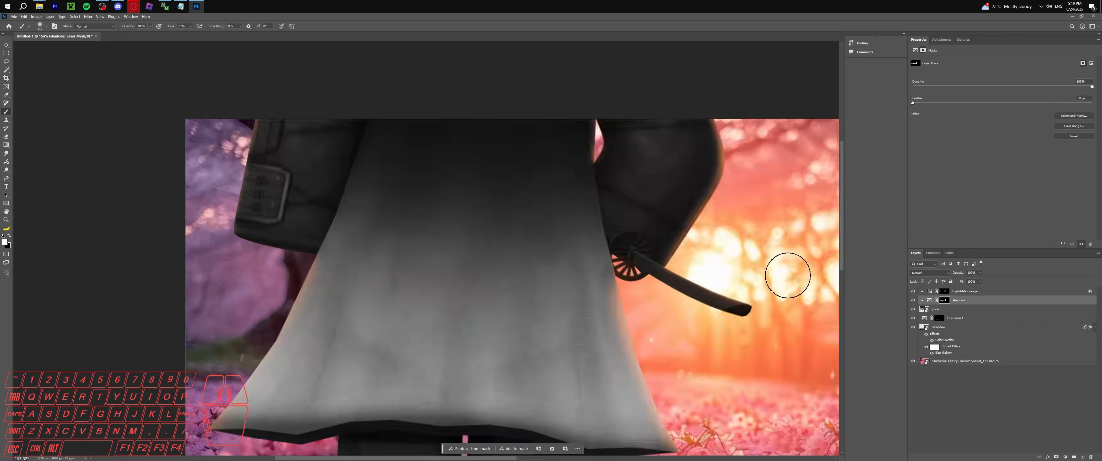
{"action": "scroll", "coordinate": [357, 198], "scroll_direction": "up", "scroll_amount": 4, "text": "alt"}
{"action": "left_click_drag", "start_coordinate": [348, 169], "coordinate": [443, 182]}
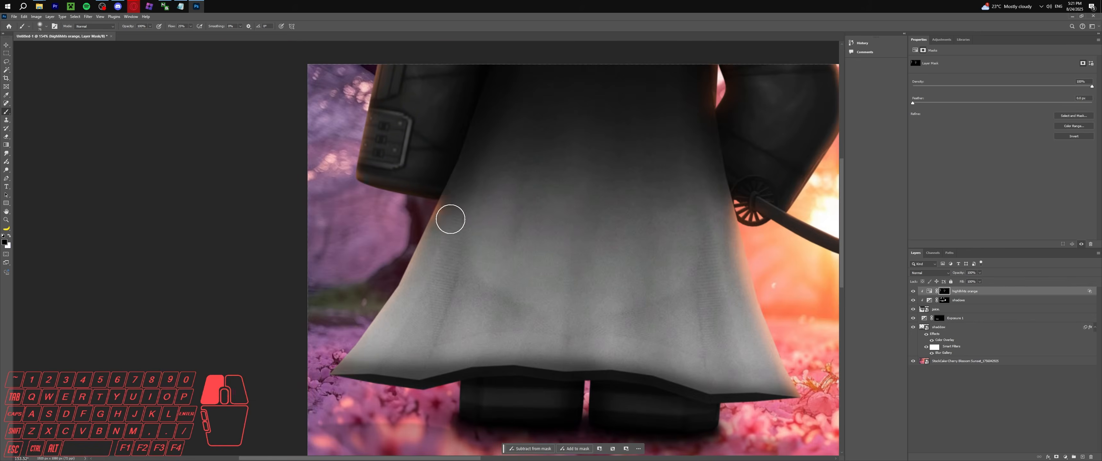
{"action": "scroll", "coordinate": [443, 182], "scroll_direction": "down", "scroll_amount": 5, "text": "alt"}
{"action": "key", "text": "x"}
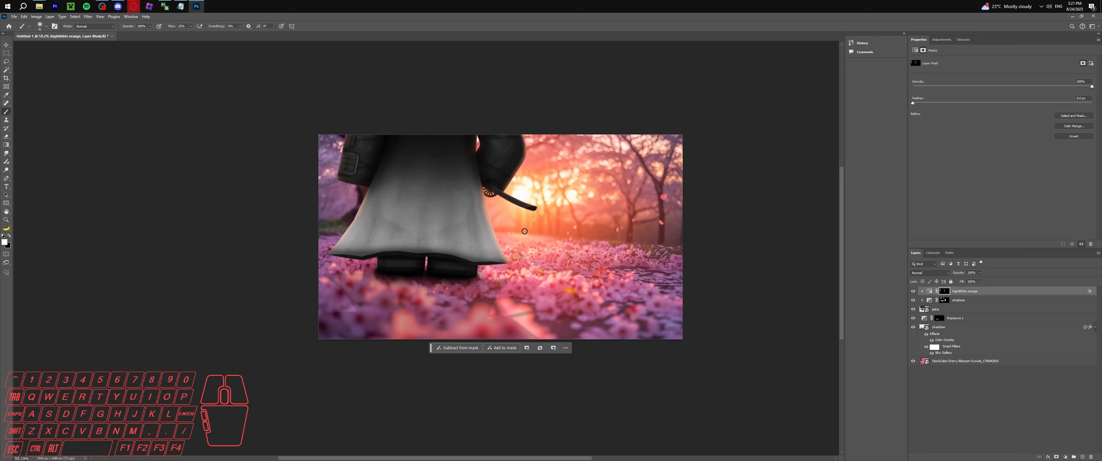
Duplicate all layers from the cherry blossom background up to the orange highlights, and merge the copies into one layer.
{"action": "left_click", "coordinate": [986, 362]}
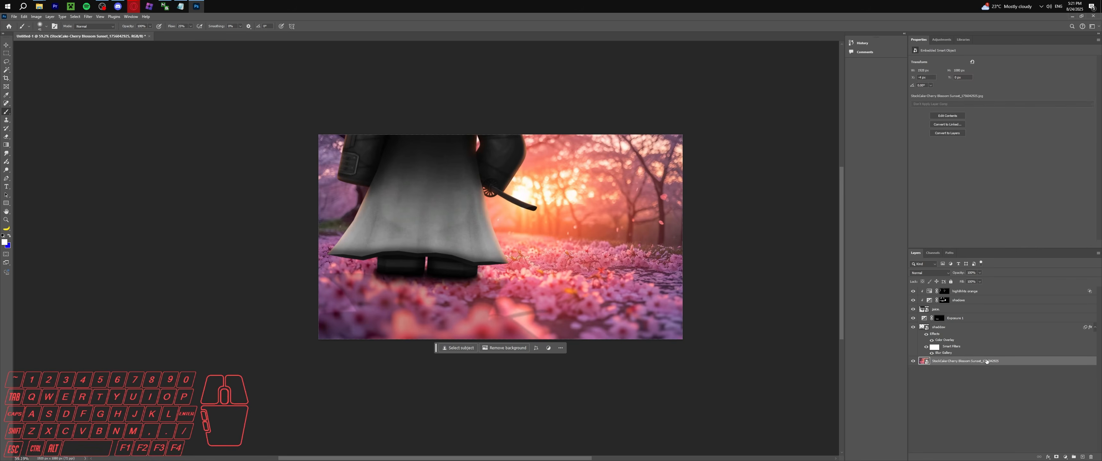
{"action": "left_click", "coordinate": [988, 293], "text": "shift"}
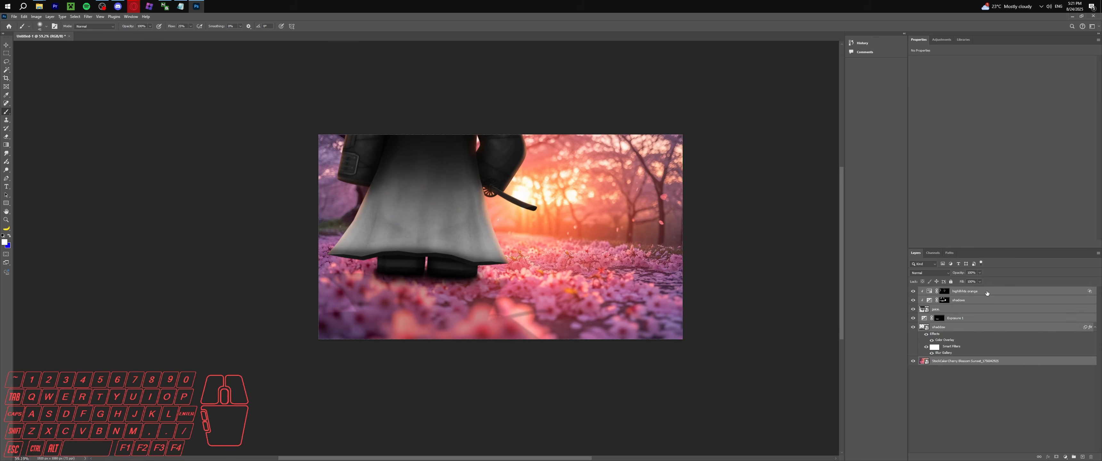
{"action": "key", "text": "ctrl+j"}
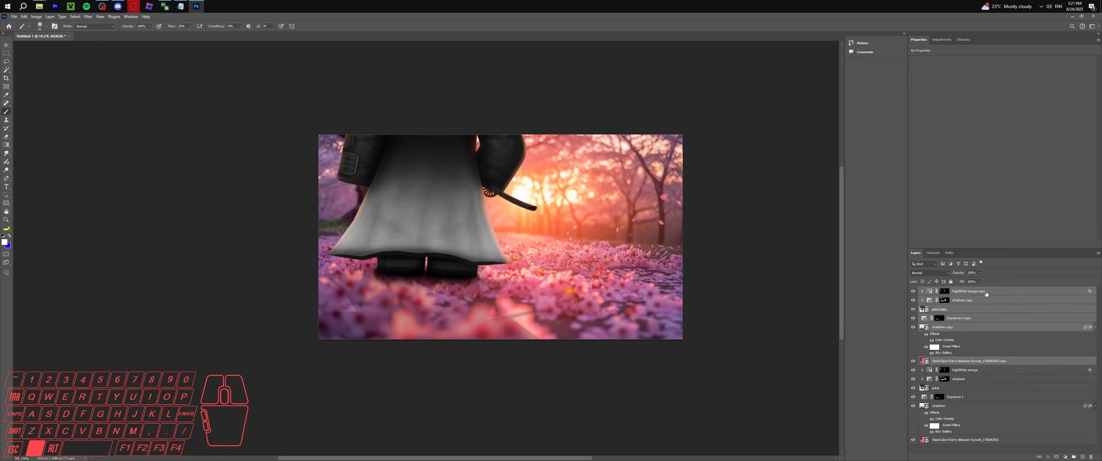
{"action": "key", "text": "ctrl+e"}
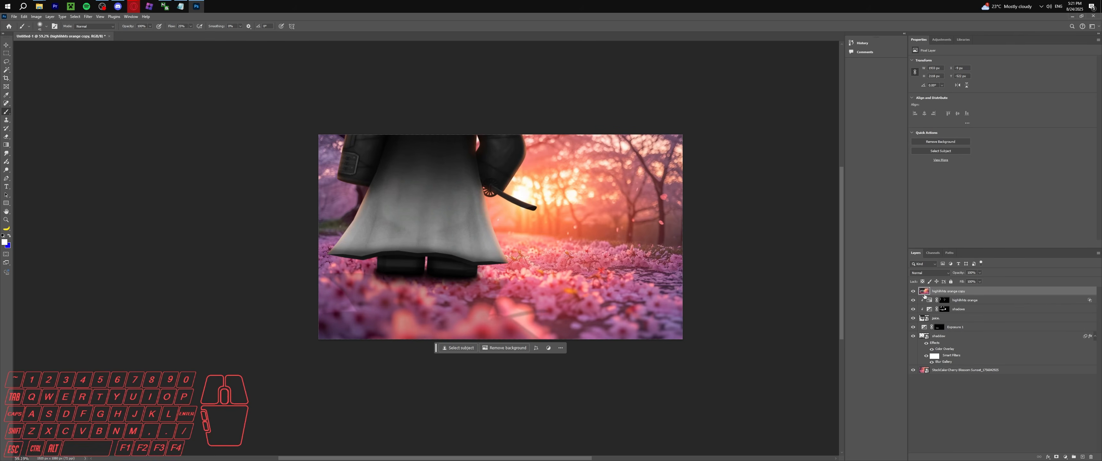
Open the merged copy in the Camera Raw Filter with the robe and sunset in close view.
{"action": "left_click", "coordinate": [958, 292]}
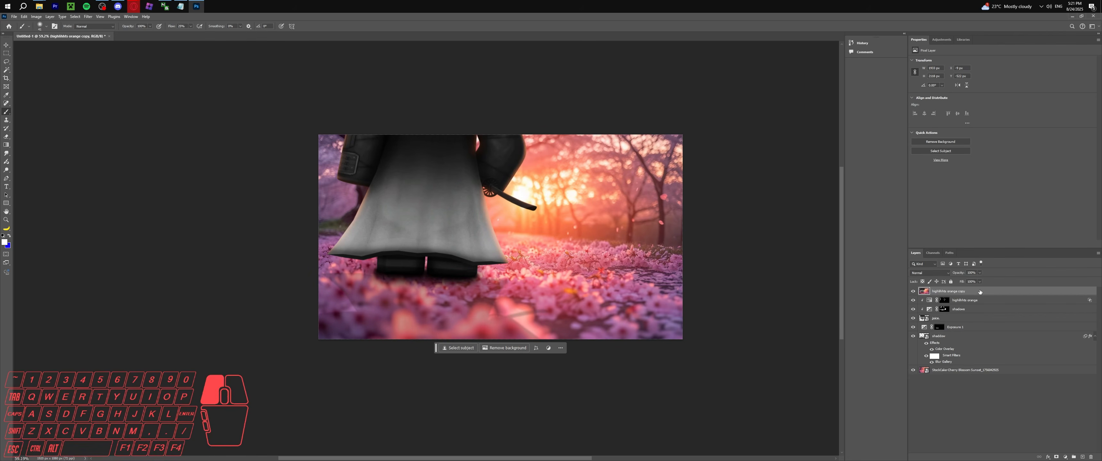
{"action": "left_click", "coordinate": [87, 16]}
{"action": "left_click", "coordinate": [107, 64]}
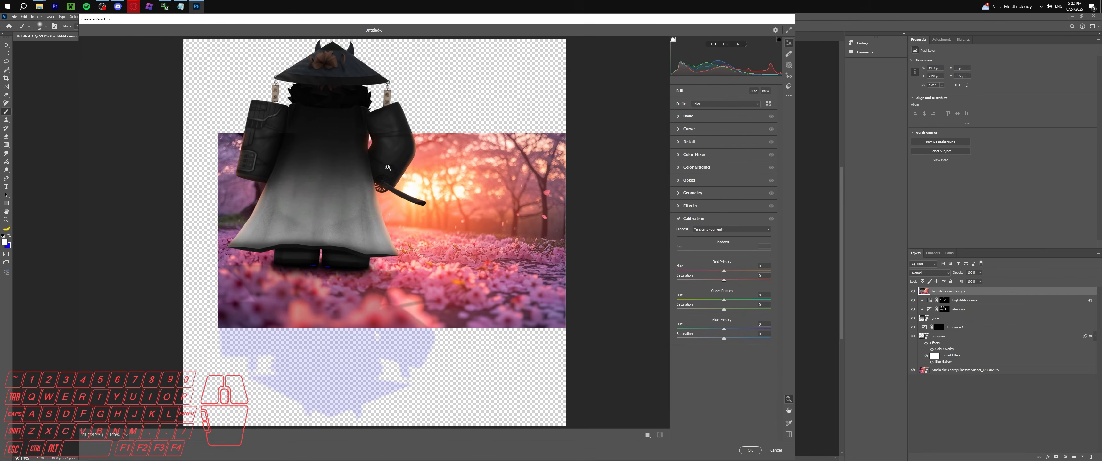
{"action": "scroll", "coordinate": [375, 197], "scroll_direction": "up", "scroll_amount": 1}
{"action": "scroll", "coordinate": [381, 204], "scroll_direction": "down", "scroll_amount": 2}
{"action": "scroll", "coordinate": [388, 208], "scroll_direction": "up", "scroll_amount": 1}
{"action": "scroll", "coordinate": [400, 215], "scroll_direction": "up", "scroll_amount": 1, "text": "ctrl"}
{"action": "scroll", "coordinate": [401, 215], "scroll_direction": "down", "scroll_amount": 1, "text": "ctrl"}
{"action": "scroll", "coordinate": [401, 210], "scroll_direction": "up", "scroll_amount": 7, "text": "alt"}
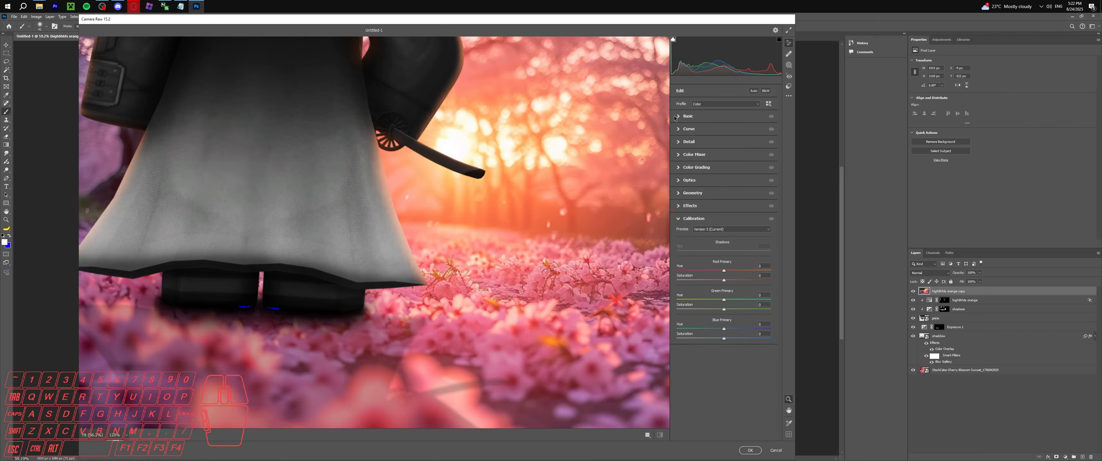
Cool the color temperature, lower the exposure and shadows, and raise the contrast and whites in the Basic adjustments.
{"action": "left_click", "coordinate": [679, 116]}
{"action": "left_click_drag", "start_coordinate": [724, 141], "coordinate": [726, 142]}
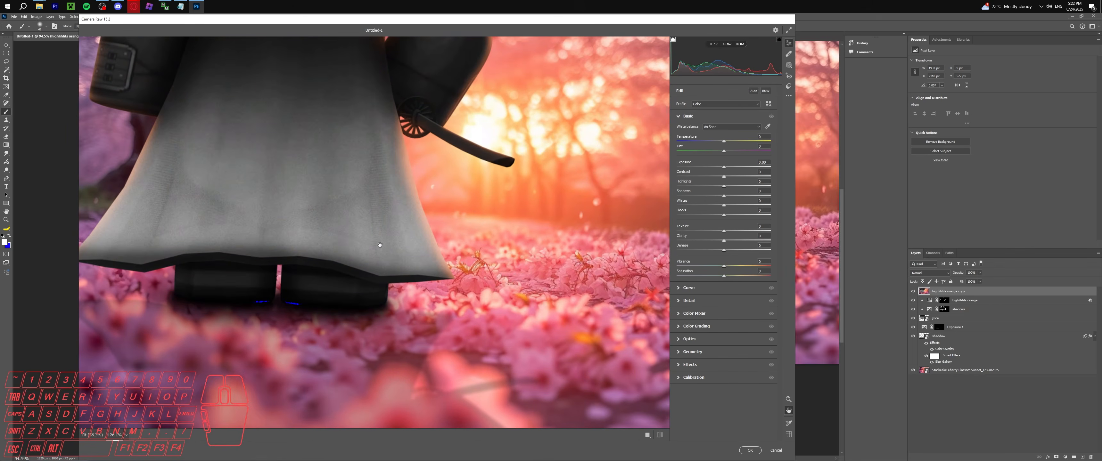
{"action": "scroll", "coordinate": [327, 273], "scroll_direction": "down", "scroll_amount": 1}
{"action": "left_click_drag", "start_coordinate": [328, 267], "coordinate": [348, 231]}
{"action": "scroll", "coordinate": [330, 264], "scroll_direction": "up", "scroll_amount": 1}
{"action": "key", "text": "h"}
{"action": "mouse_move", "coordinate": [724, 142]}
{"action": "left_mouse_down"}
{"action": "mouse_move", "coordinate": [698, 143]}
{"action": "mouse_move", "coordinate": [758, 142]}
{"action": "mouse_move", "coordinate": [729, 143]}
{"action": "left_mouse_up"}
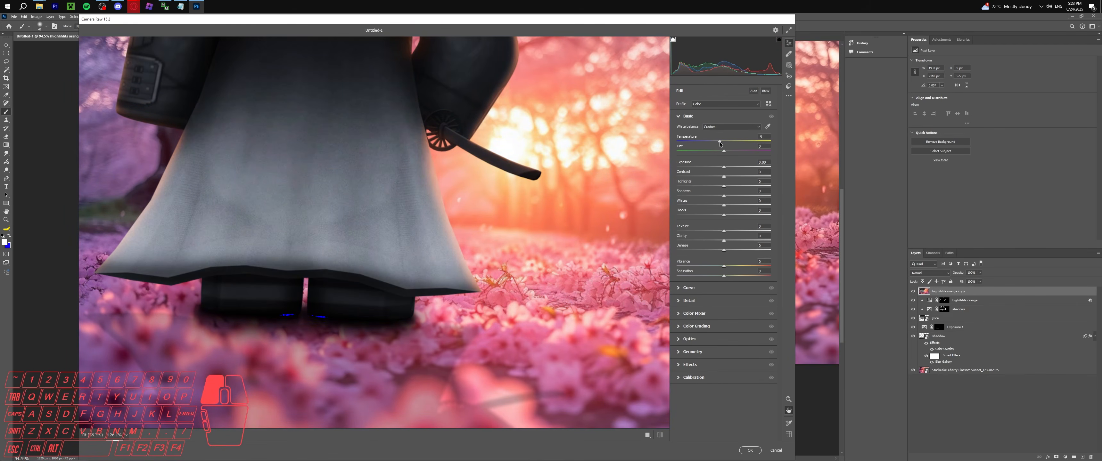
{"action": "left_click_drag", "start_coordinate": [719, 144], "coordinate": [735, 176]}
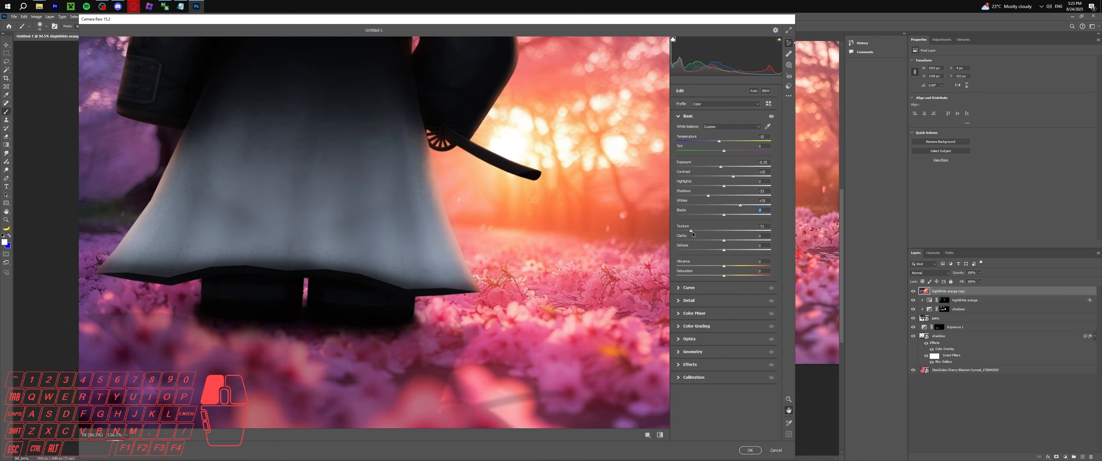
Try very low and very high Texture amounts on the robe and petals, and return Texture to neutral.
{"action": "left_click_drag", "start_coordinate": [693, 234], "coordinate": [765, 230]}
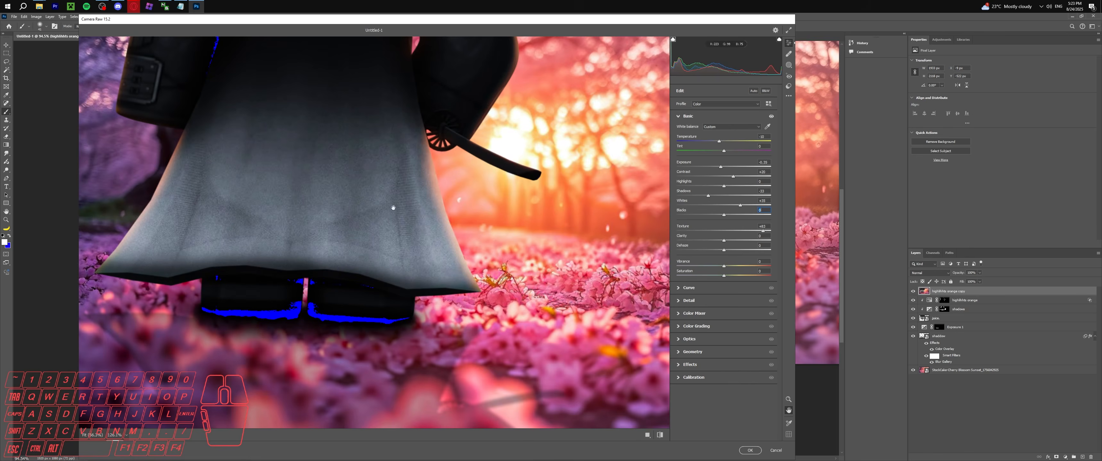
{"action": "left_click_drag", "start_coordinate": [439, 219], "coordinate": [420, 231]}
{"action": "left_click_drag", "start_coordinate": [763, 232], "coordinate": [724, 232]}
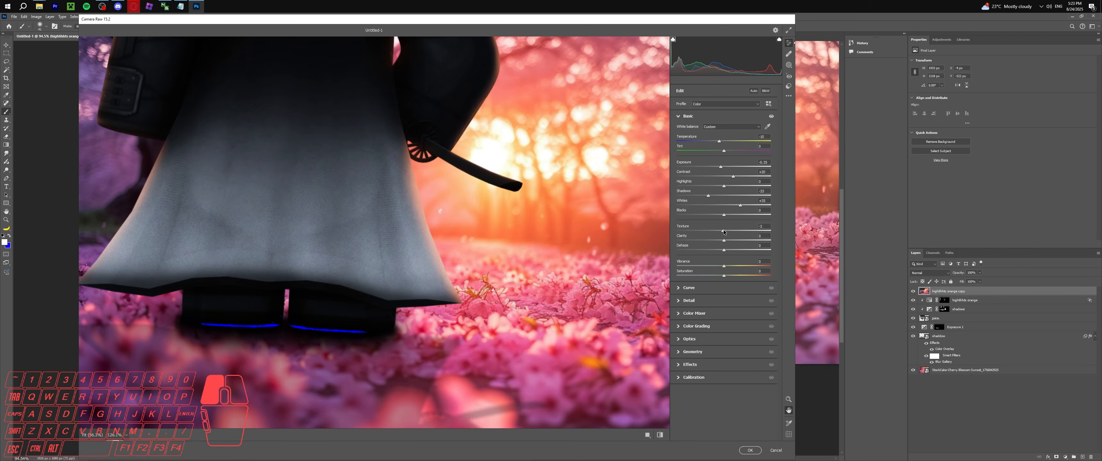
Try reshaping the tone curve of the merged copy, and undo the curve changes.
{"action": "left_click", "coordinate": [689, 287]}
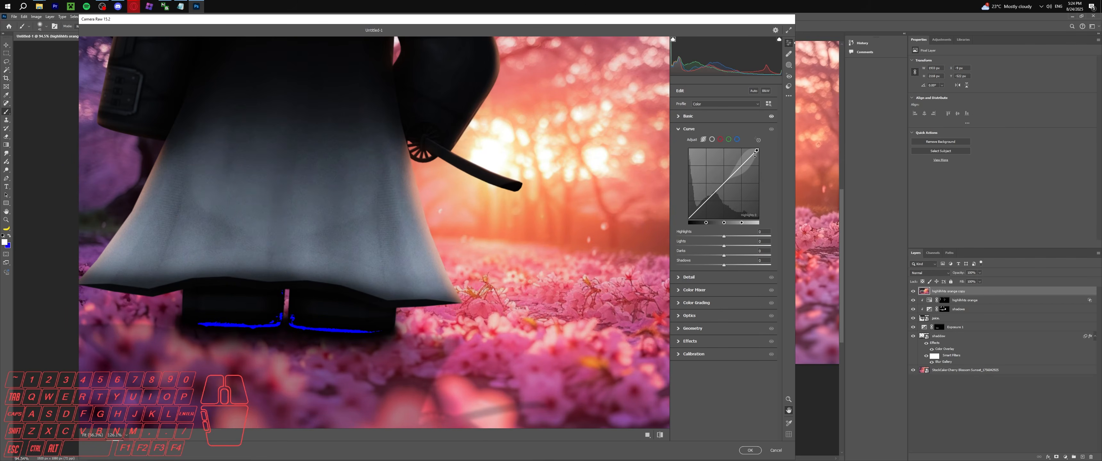
{"action": "left_click_drag", "start_coordinate": [758, 149], "coordinate": [693, 160]}
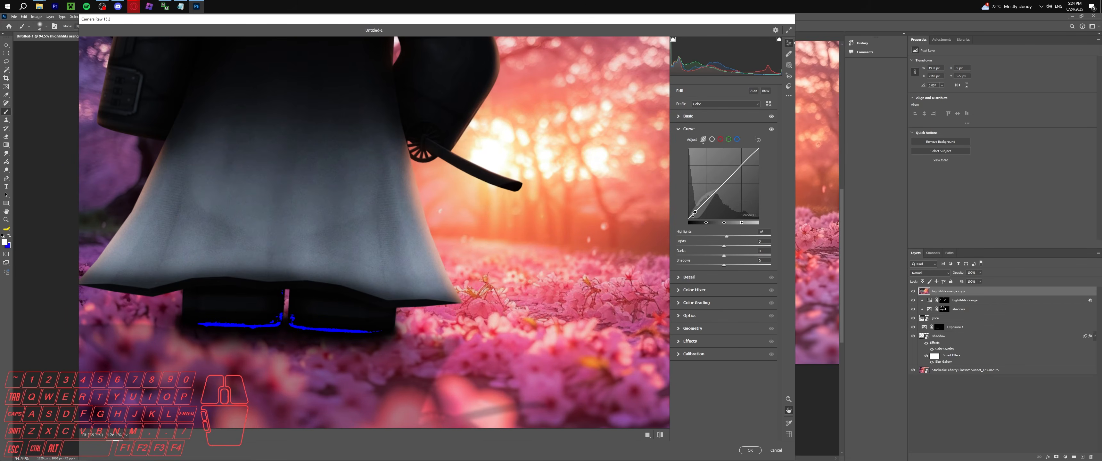
{"action": "key", "text": "ctrl+z"}
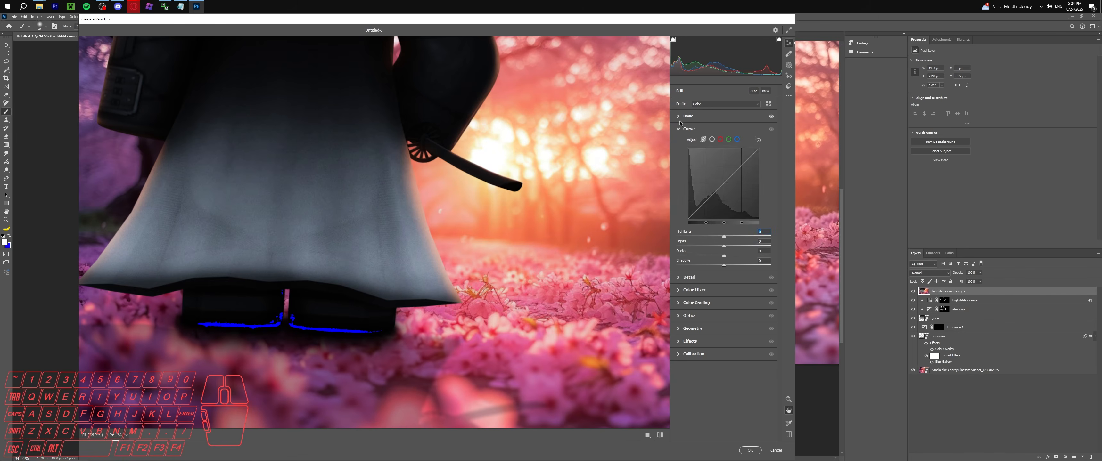
{"action": "left_click_drag", "start_coordinate": [759, 149], "coordinate": [745, 167]}
{"action": "key", "text": "ctrl+z"}
Try strong Sharpening, Noise Reduction and Color Noise Reduction amounts on the merged copy, returning Sharpening and Noise Reduction to zero.
{"action": "left_click", "coordinate": [678, 278]}
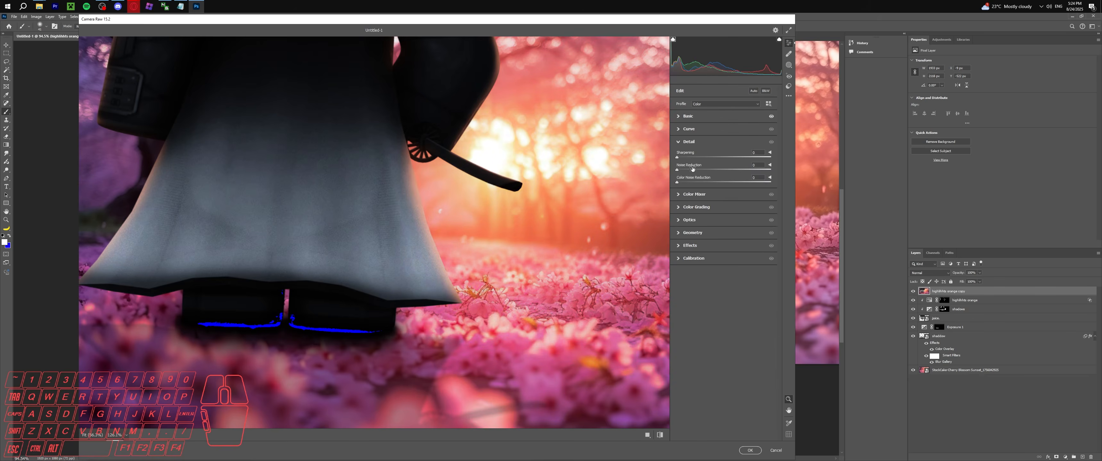
{"action": "left_click_drag", "start_coordinate": [677, 157], "coordinate": [710, 158]}
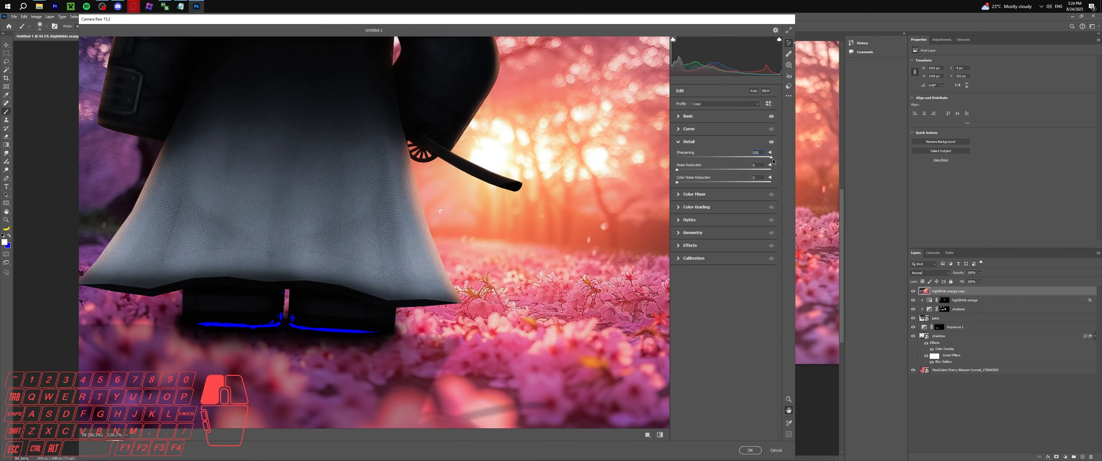
{"action": "left_click_drag", "start_coordinate": [770, 159], "coordinate": [703, 170]}
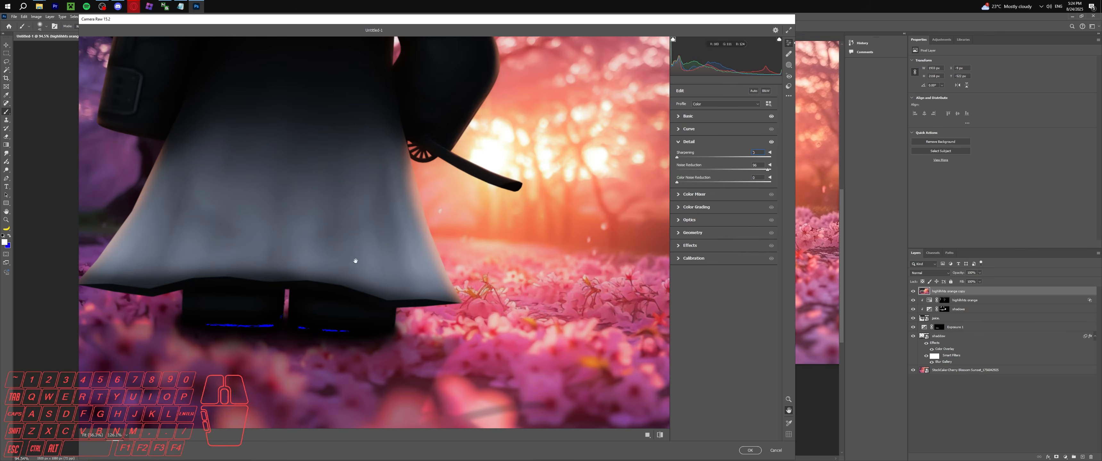
{"action": "left_click_drag", "start_coordinate": [768, 171], "coordinate": [596, 176]}
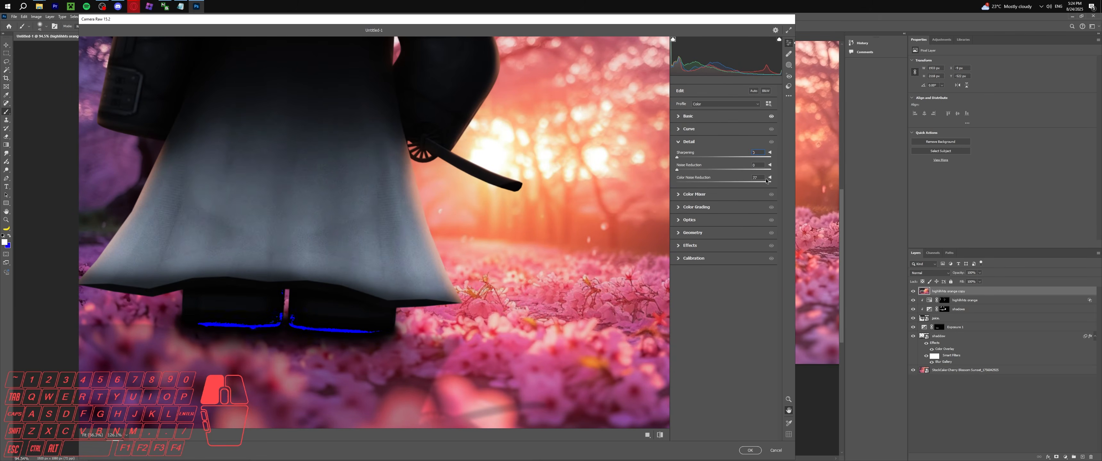
Adjust the colors of the merged copy with the Color Mixer.
{"action": "left_click", "coordinate": [723, 194]}
{"action": "mouse_move", "coordinate": [723, 194]}
{"action": "left_mouse_down"}
{"action": "mouse_move", "coordinate": [689, 194]}
{"action": "mouse_move", "coordinate": [773, 194]}
{"action": "mouse_move", "coordinate": [656, 194]}
{"action": "mouse_move", "coordinate": [725, 199]}
{"action": "left_mouse_up"}
{"action": "left_click", "coordinate": [679, 157]}
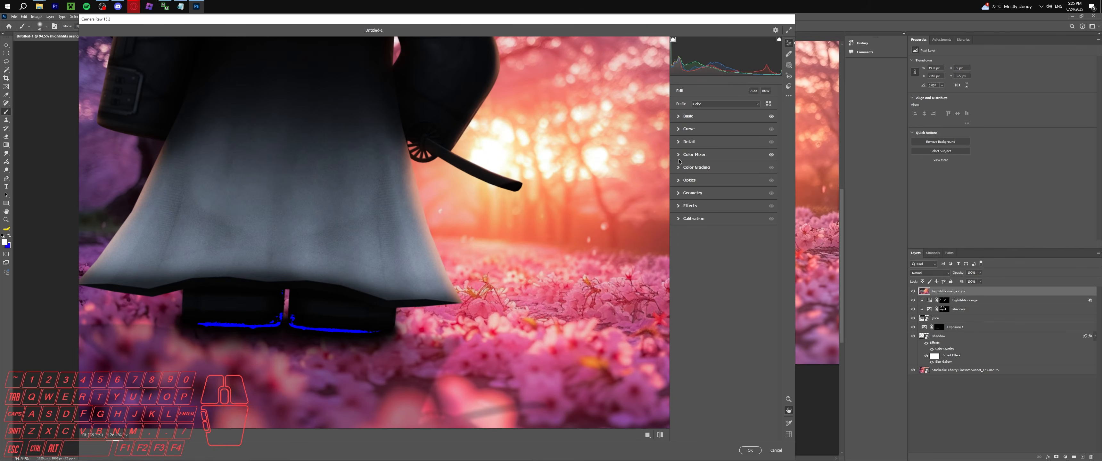
Try a blue tint in the shadows and view the midtones wheel in Color Grading.
{"action": "left_click", "coordinate": [677, 168]}
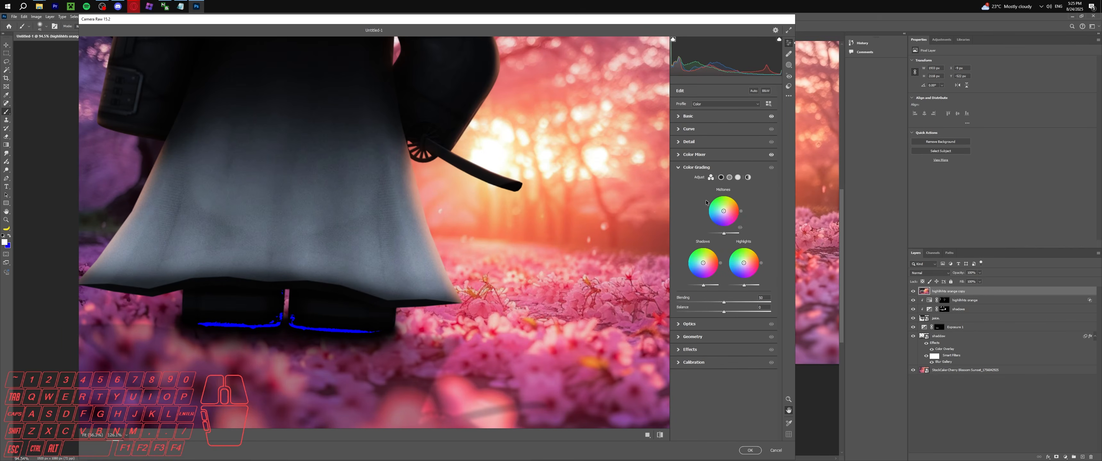
{"action": "left_click", "coordinate": [721, 178]}
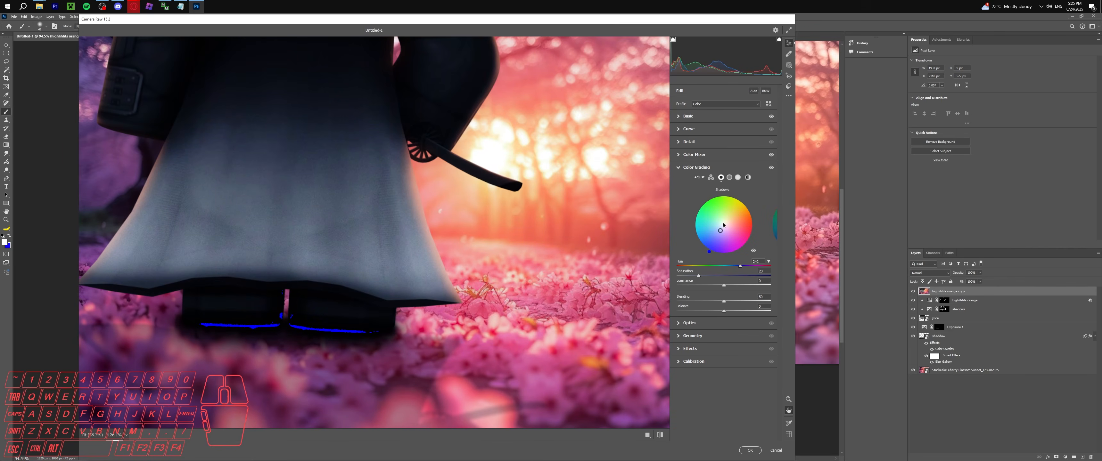
{"action": "left_click", "coordinate": [729, 177]}
{"action": "left_click_drag", "start_coordinate": [723, 226], "coordinate": [722, 228]}
Test the lens Distortion and reset it to 0, and set the Optics Vignette to -100 to darken the background's edges.
{"action": "left_click", "coordinate": [690, 323]}
{"action": "left_click_drag", "start_coordinate": [724, 196], "coordinate": [677, 210]}
{"action": "type", "text": "0"}
{"action": "key", "text": "Return"}
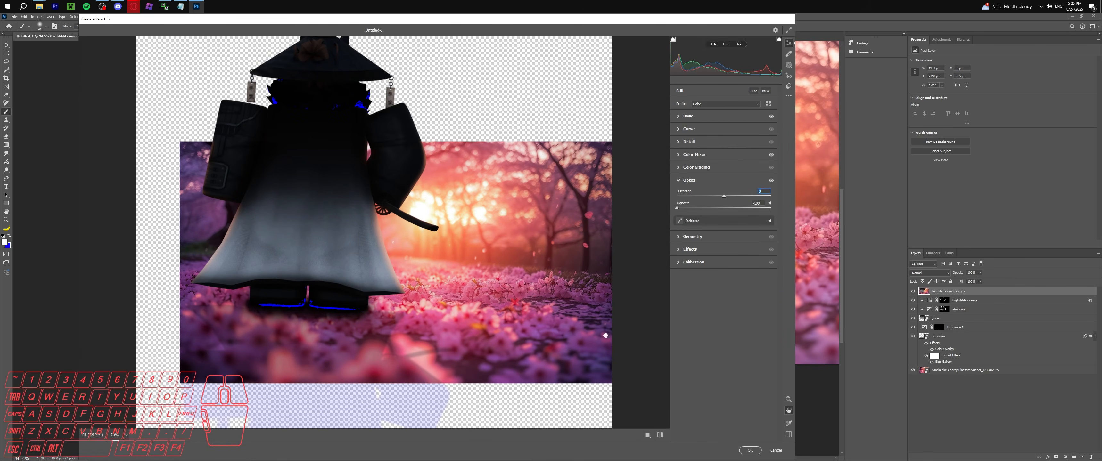
{"action": "left_click_drag", "start_coordinate": [704, 210], "coordinate": [652, 213]}
Try the Grain and Vignetting effects on the merged copy, and return them to neutral.
{"action": "left_click", "coordinate": [679, 236]}
{"action": "left_click", "coordinate": [679, 238]}
{"action": "left_click", "coordinate": [682, 196]}
{"action": "left_click", "coordinate": [689, 239]}
{"action": "left_click_drag", "start_coordinate": [680, 223], "coordinate": [679, 223]}
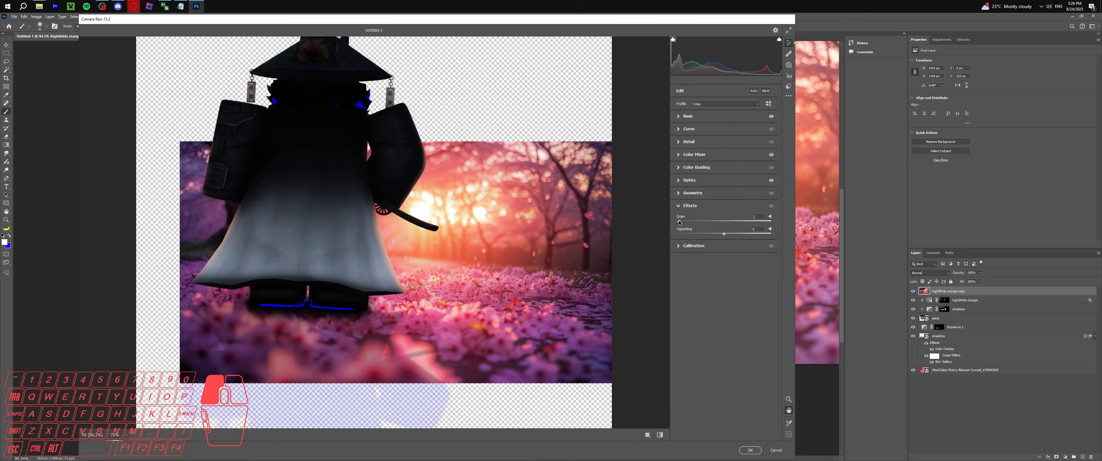
{"action": "left_click_drag", "start_coordinate": [765, 222], "coordinate": [709, 221]}
{"action": "left_click", "coordinate": [711, 222]}
{"action": "left_click_drag", "start_coordinate": [657, 224], "coordinate": [724, 236]}
Raise the Green Primary and Blue Primary saturation in the Calibration settings, and apply the Camera Raw grade.
{"action": "left_click", "coordinate": [694, 246]}
{"action": "left_click_drag", "start_coordinate": [725, 271], "coordinate": [724, 303]}
{"action": "key", "text": "ctrl+z"}
{"action": "double_click", "coordinate": [748, 282]}
{"action": "key", "text": "ctrl+z"}
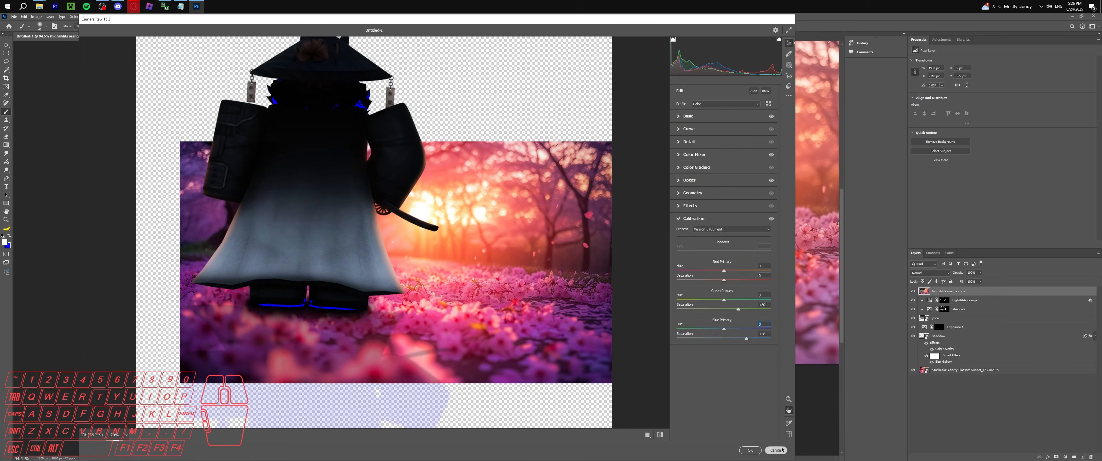
{"action": "left_click", "coordinate": [782, 450]}
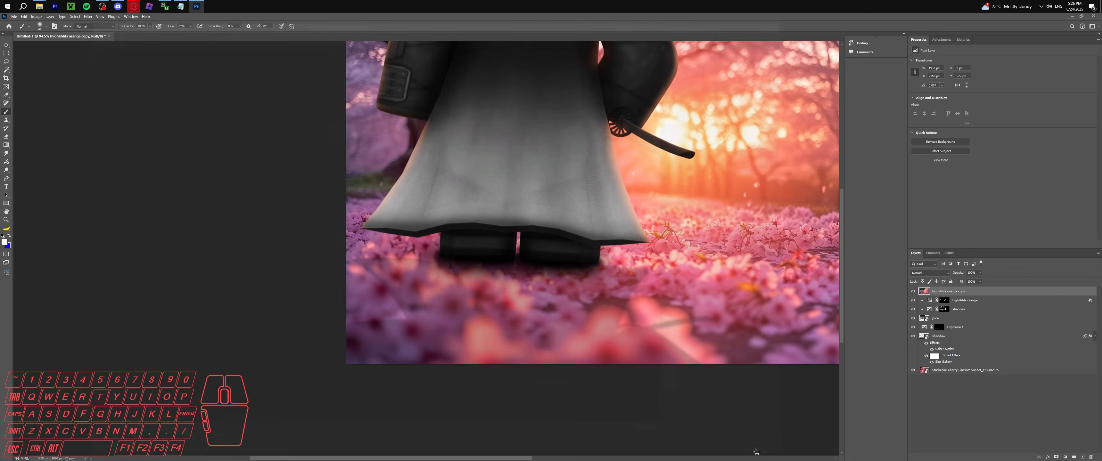
Compare the image with and without the color grade by repeatedly toggling the merged copy's visibility.
{"action": "scroll", "coordinate": [478, 331], "scroll_direction": "down", "scroll_amount": 2, "text": "alt"}
{"action": "scroll", "coordinate": [477, 331], "scroll_direction": "down", "scroll_amount": 2, "text": "alt"}
{"action": "scroll", "coordinate": [520, 286], "scroll_direction": "up", "scroll_amount": 2, "text": "alt"}
{"action": "left_click", "coordinate": [942, 387]}
{"action": "key", "text": "v"}
{"action": "left_click", "coordinate": [914, 292]}
{"action": "left_click", "coordinate": [915, 293]}
{"action": "left_click", "coordinate": [914, 292]}
{"action": "left_click", "coordinate": [914, 293]}
{"action": "left_click", "coordinate": [914, 293]}
{"action": "left_click", "coordinate": [914, 292]}
{"action": "left_click", "coordinate": [914, 292]}
{"action": "left_click", "coordinate": [914, 292]}
{"action": "left_click", "coordinate": [914, 293]}
{"action": "left_click", "coordinate": [914, 293]}
{"action": "left_click", "coordinate": [914, 292]}
{"action": "left_click", "coordinate": [915, 292]}
{"action": "left_click", "coordinate": [914, 292]}
{"action": "left_click", "coordinate": [914, 292]}
{"action": "left_click", "coordinate": [914, 292]}
{"action": "left_click", "coordinate": [914, 292]}
{"action": "left_click", "coordinate": [914, 293]}
{"action": "left_click", "coordinate": [949, 292]}
{"action": "left_click", "coordinate": [914, 292]}
{"action": "left_click", "coordinate": [914, 292]}
Rename the color-graded merged layer as final.
{"action": "double_click", "coordinate": [945, 291]}
{"action": "type", "text": "fina"}
{"action": "left_click", "coordinate": [963, 300]}
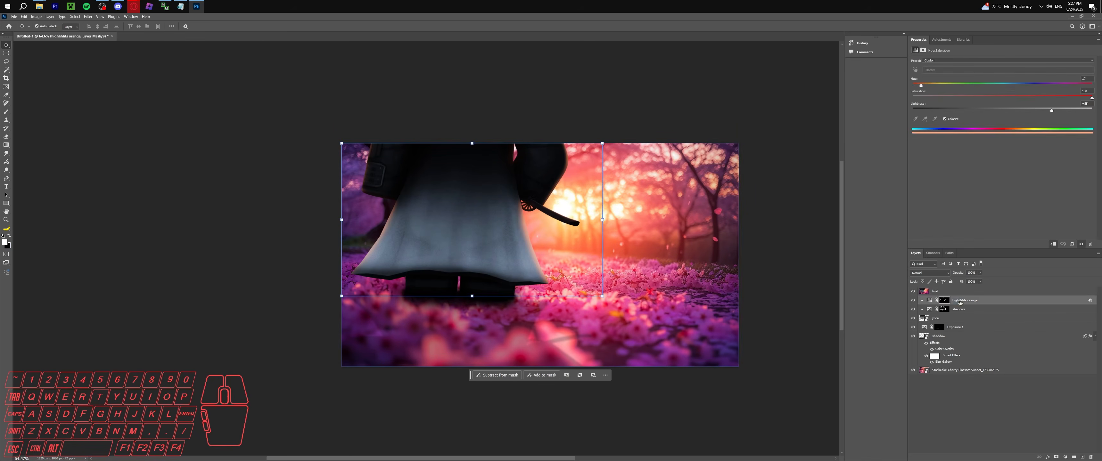
Hide the final and orange highlights layers, and merge duplicates of the layers from shadows down to the background.
{"action": "left_click", "coordinate": [963, 371], "text": "shift"}
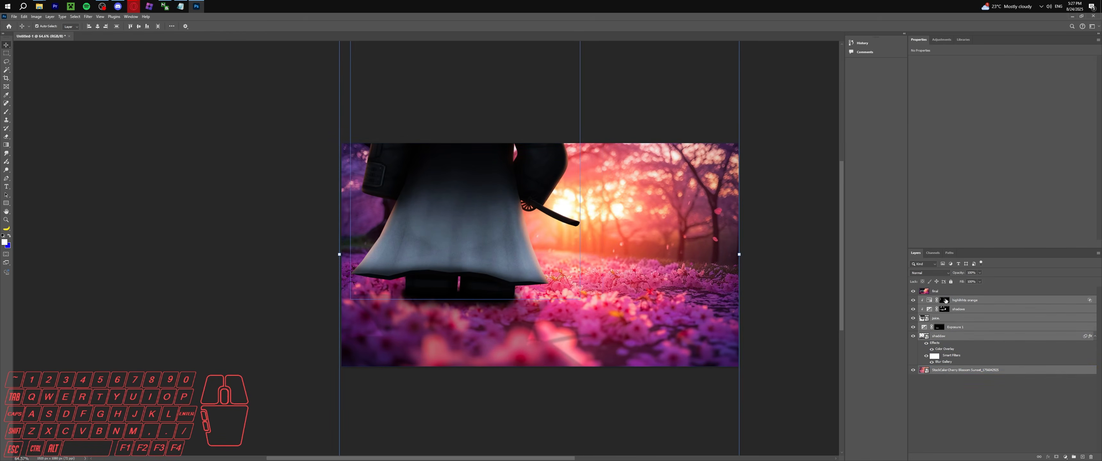
{"action": "left_click", "coordinate": [913, 292]}
{"action": "left_click", "coordinate": [951, 398]}
{"action": "left_click", "coordinate": [915, 302]}
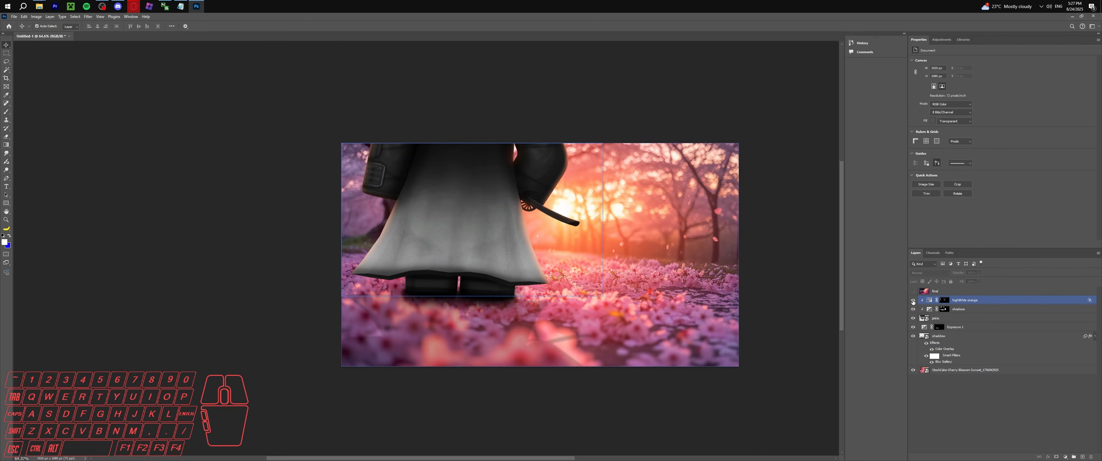
{"action": "left_click", "coordinate": [914, 301]}
{"action": "left_click", "coordinate": [960, 309]}
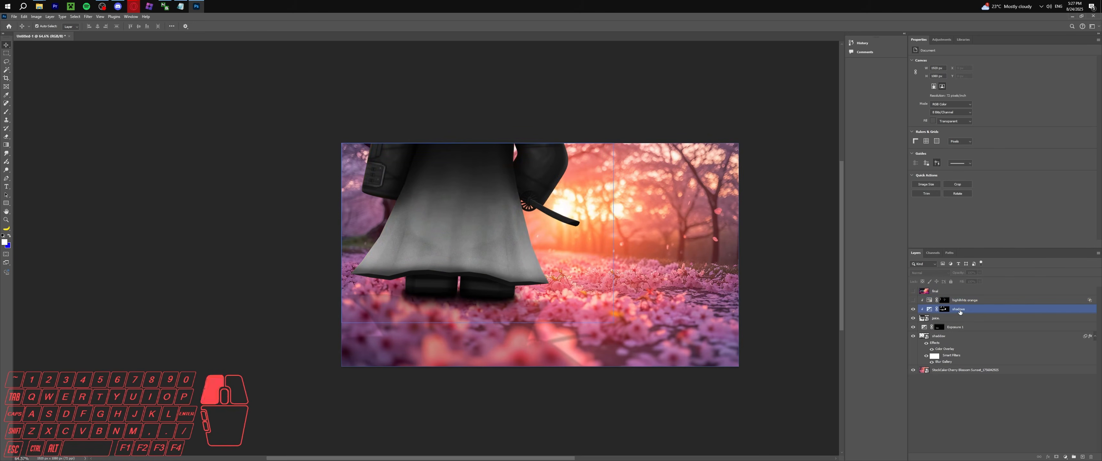
{"action": "left_click", "coordinate": [972, 370], "text": "shift"}
{"action": "key", "text": "ctrl+j"}
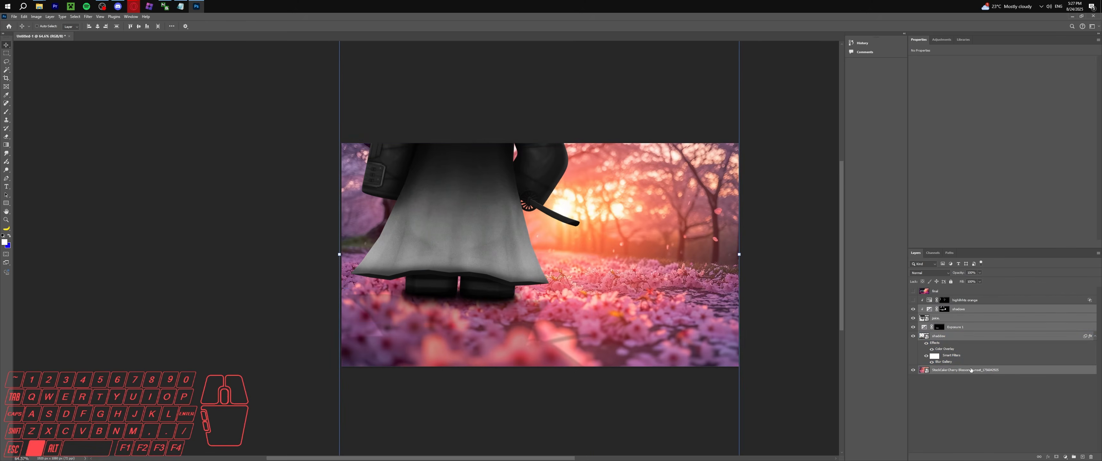
{"action": "key", "text": "ctrl+e"}
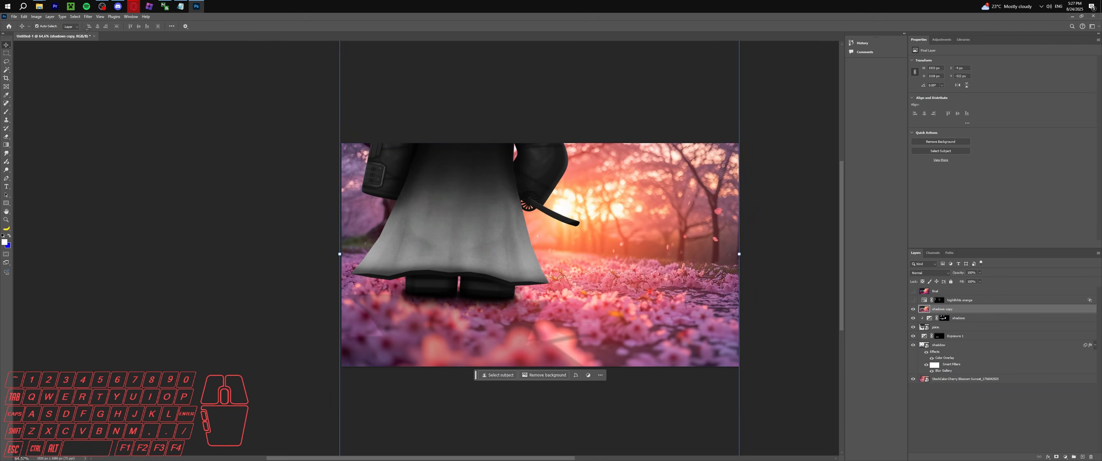
Reapply the last Camera Raw grade to the merged shadows copy, and compare it with the final layer.
{"action": "left_click", "coordinate": [88, 16]}
{"action": "left_click", "coordinate": [102, 29]}
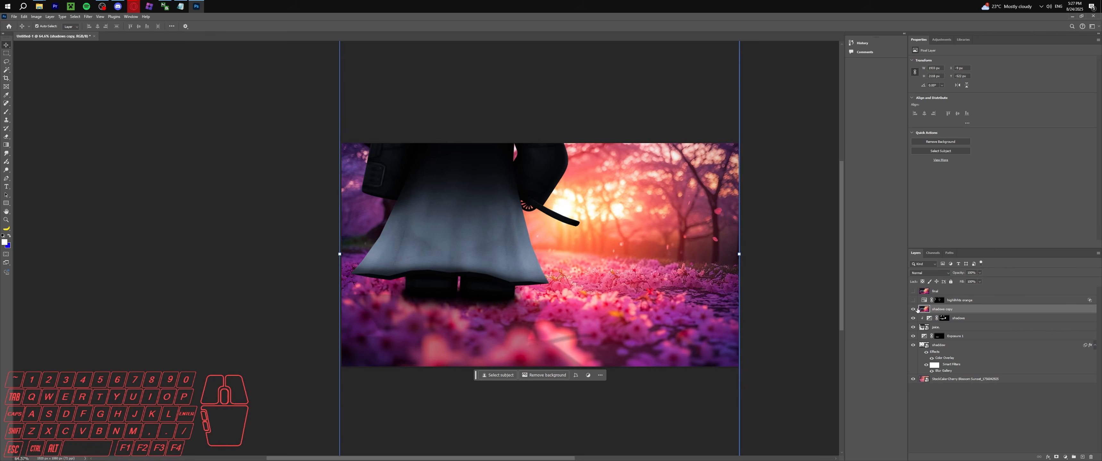
{"action": "left_click", "coordinate": [912, 292]}
{"action": "left_click", "coordinate": [912, 293]}
{"action": "left_click", "coordinate": [968, 312]}
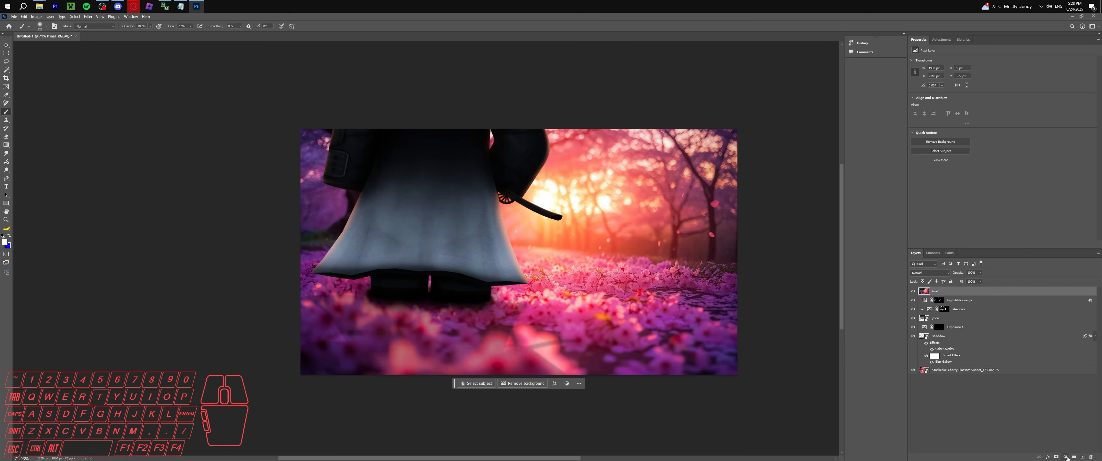
Add a Hue/Saturation layer above final with Colorize on, an orange hue, and raised saturation and lightness.
{"action": "left_click", "coordinate": [1067, 458]}
{"action": "left_click", "coordinate": [1071, 394]}
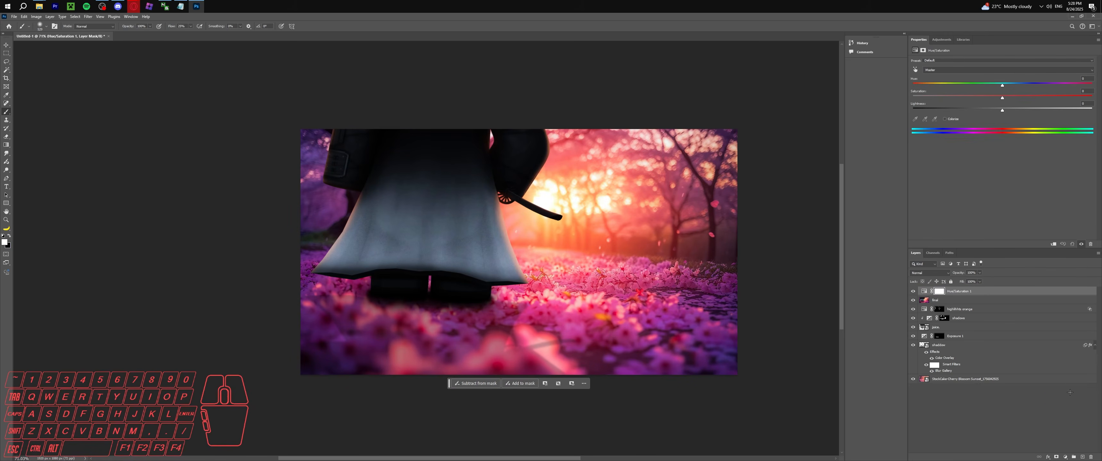
{"action": "left_click", "coordinate": [949, 118]}
{"action": "left_click", "coordinate": [984, 85]}
{"action": "left_click_drag", "start_coordinate": [959, 84], "coordinate": [924, 85]}
{"action": "left_click_drag", "start_coordinate": [1002, 111], "coordinate": [1028, 111]}
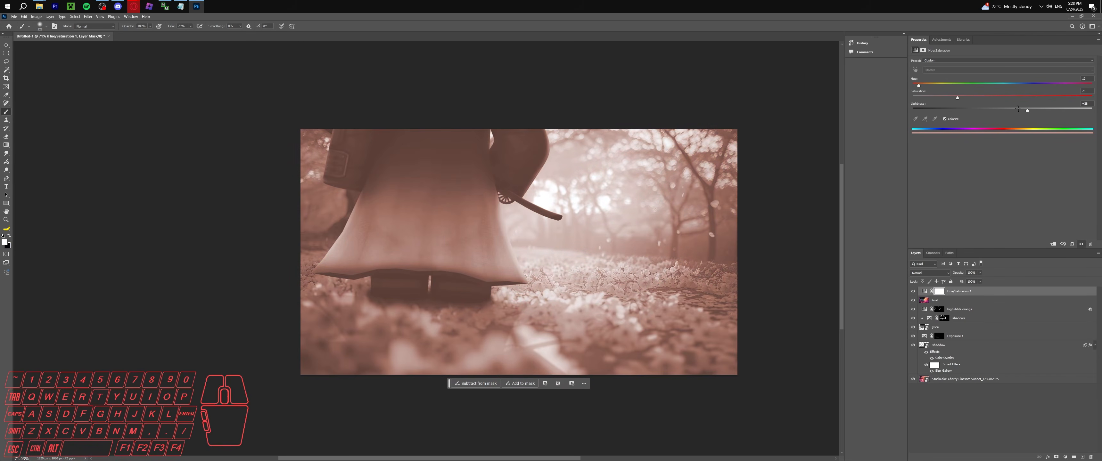
{"action": "left_click_drag", "start_coordinate": [958, 98], "coordinate": [1023, 99]}
Paint an orange glow over the sun behind the sword with a large soft brush on the adjustment's black mask.
{"action": "right_click_drag", "start_coordinate": [551, 206], "coordinate": [589, 208], "text": "alt"}
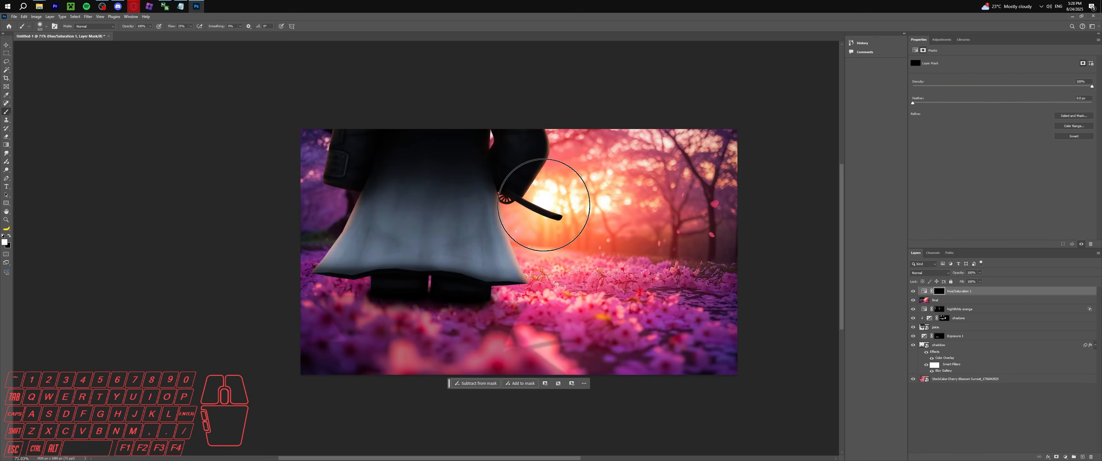
{"action": "left_click", "coordinate": [546, 204]}
{"action": "scroll", "coordinate": [523, 214], "scroll_direction": "down", "scroll_amount": 4, "text": "alt"}
{"action": "scroll", "coordinate": [523, 215], "scroll_direction": "down", "scroll_amount": 5, "text": "alt"}
{"action": "scroll", "coordinate": [529, 210], "scroll_direction": "up", "scroll_amount": 11, "text": "alt"}
{"action": "key", "text": "ctrl+z"}
{"action": "left_click", "coordinate": [540, 208]}
{"action": "scroll", "coordinate": [540, 206], "scroll_direction": "down", "scroll_amount": 4, "text": "alt"}
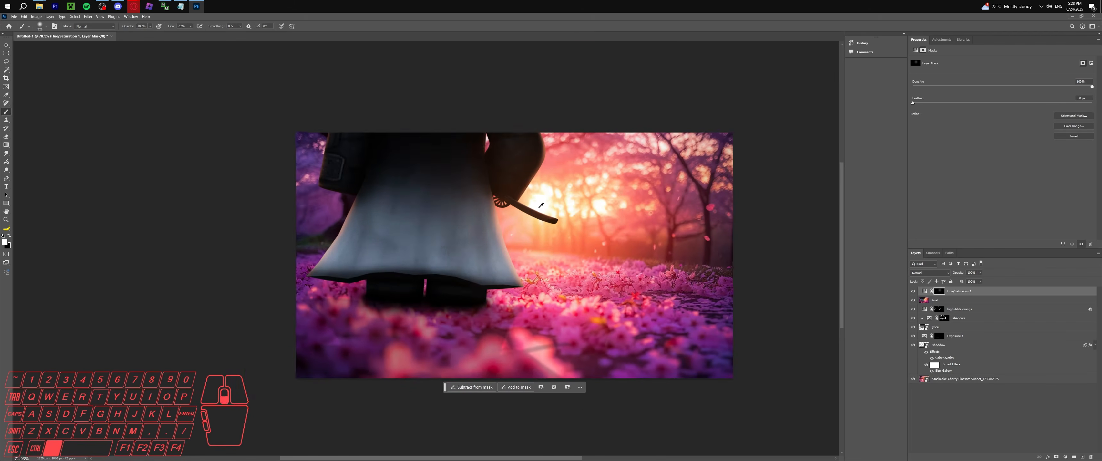
Compare the sunset with and without the painted orange glow.
{"action": "scroll", "coordinate": [540, 206], "scroll_direction": "up", "scroll_amount": 5, "text": "alt"}
{"action": "key", "text": "ctrl+z"}
{"action": "key", "text": "ctrl+shift+z"}
{"action": "key", "text": "ctrl+z"}
{"action": "key", "text": "ctrl+shift+z"}
{"action": "key", "text": "ctrl+z"}
{"action": "key", "text": "ctrl+shift+z"}
{"action": "scroll", "coordinate": [540, 209], "scroll_direction": "down", "scroll_amount": 4, "text": "alt"}
Duplicate the orange glow adjustment, and try a large soft stroke over the sun on the copy's mask.
{"action": "left_click", "coordinate": [979, 293]}
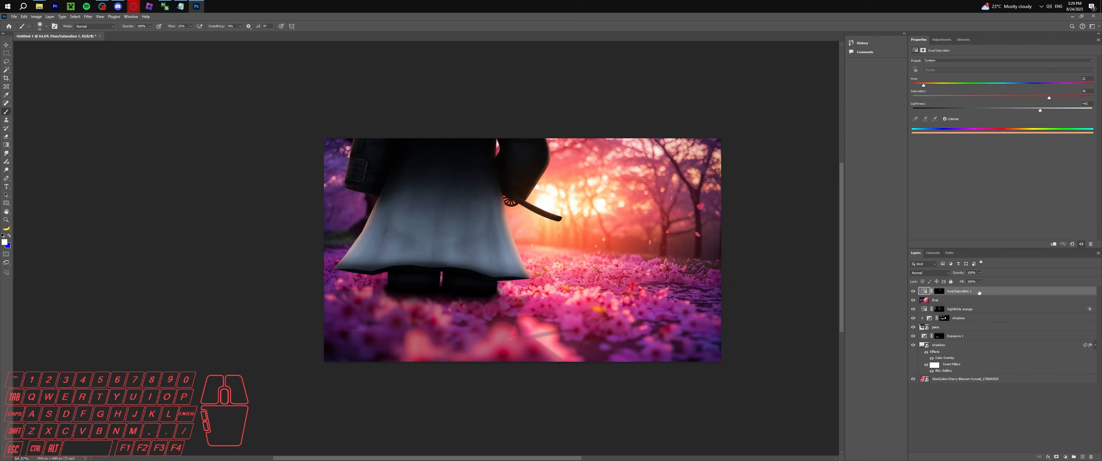
{"action": "key", "text": "ctrl+j"}
{"action": "left_click", "coordinate": [942, 291]}
{"action": "key", "text": "b"}
{"action": "right_click_drag", "start_coordinate": [568, 209], "coordinate": [600, 202], "text": "alt"}
{"action": "mouse_move", "coordinate": [560, 203]}
{"action": "left_mouse_down"}
{"action": "mouse_move", "coordinate": [584, 209]}
{"action": "mouse_move", "coordinate": [575, 189]}
{"action": "mouse_move", "coordinate": [571, 224]}
{"action": "mouse_move", "coordinate": [551, 191]}
{"action": "mouse_move", "coordinate": [524, 220]}
{"action": "mouse_move", "coordinate": [535, 227]}
{"action": "left_mouse_up"}
{"action": "key", "text": "ctrl+z"}
Stamp a horizontal flare streak in white across the sun on the copy's mask using the Lens Flare 1 brush.
{"action": "key", "text": "x"}
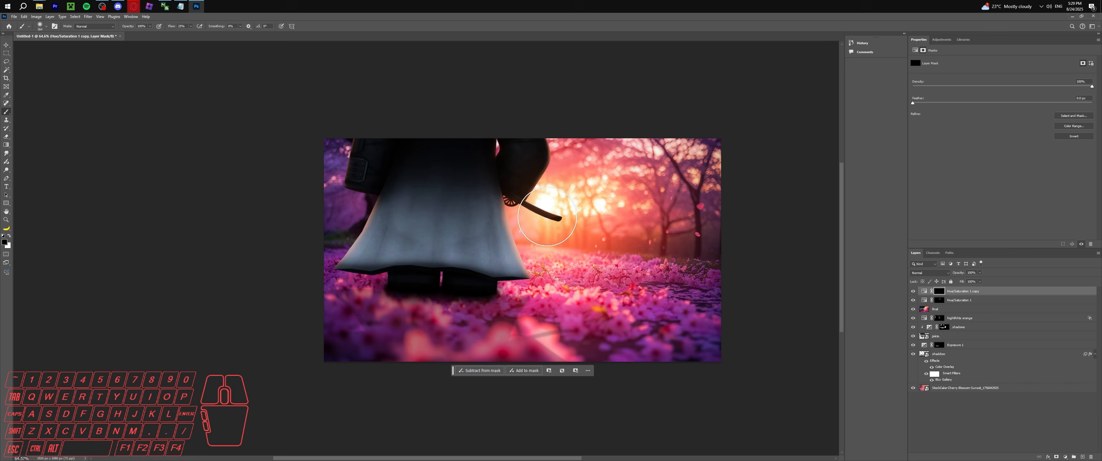
{"action": "right_click", "coordinate": [548, 217]}
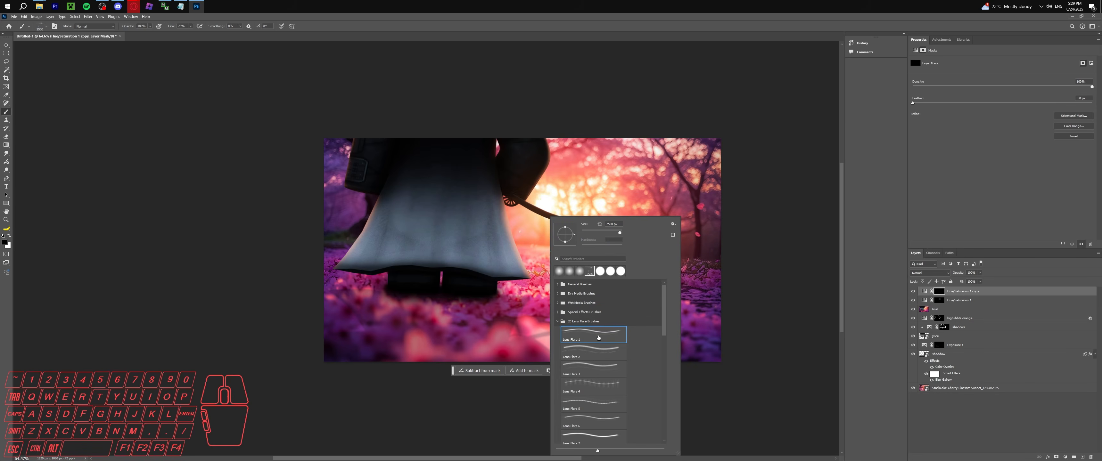
{"action": "right_click_drag", "start_coordinate": [486, 238], "coordinate": [477, 240], "text": "alt"}
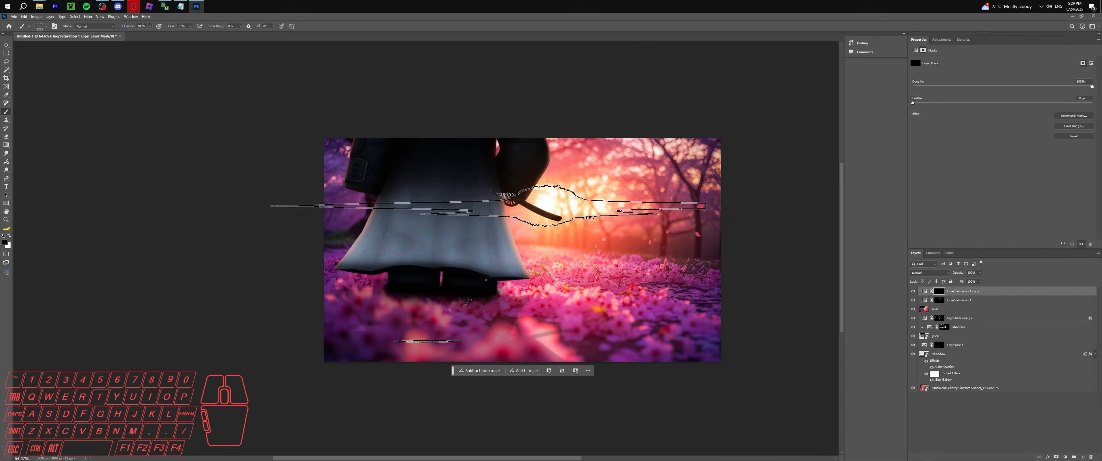
{"action": "key", "text": "x"}
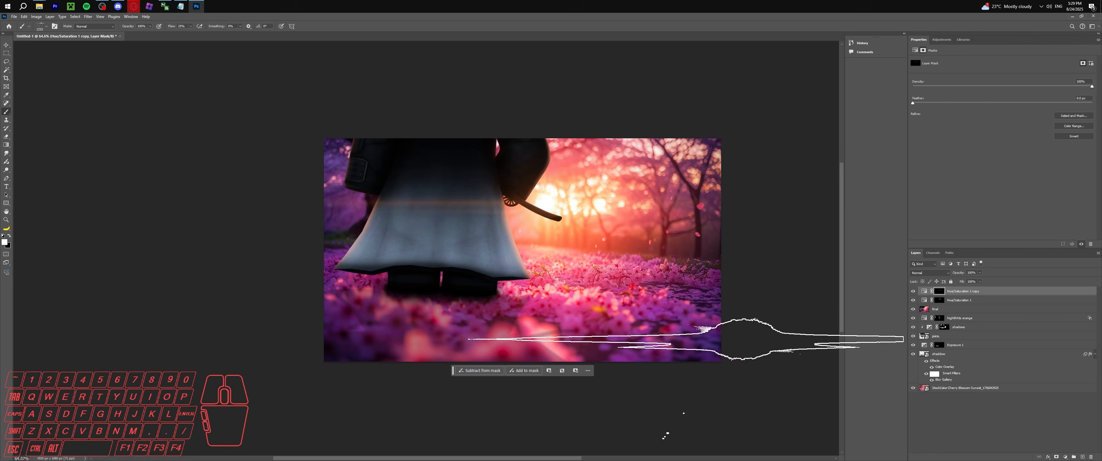
{"action": "key", "text": "b"}
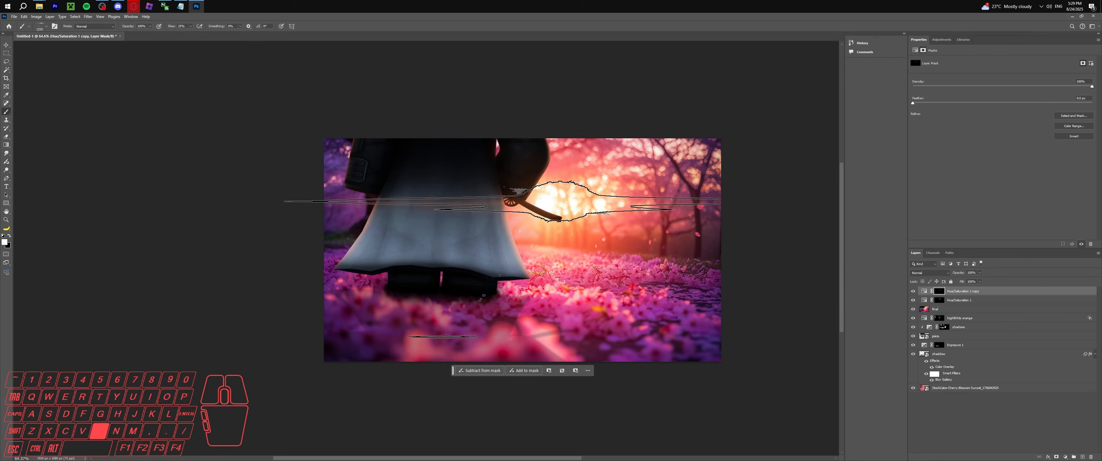
{"action": "key", "text": "v"}
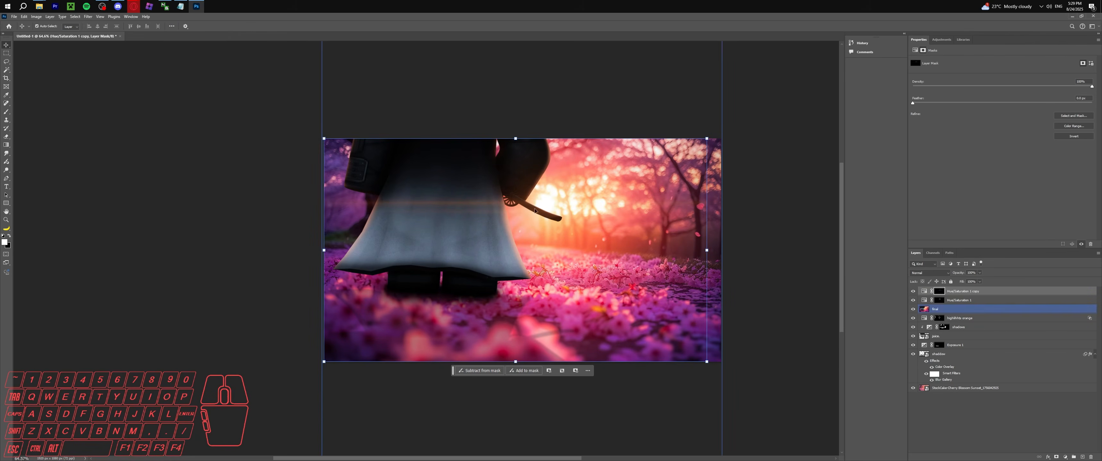
{"action": "key", "text": "ctrl"}
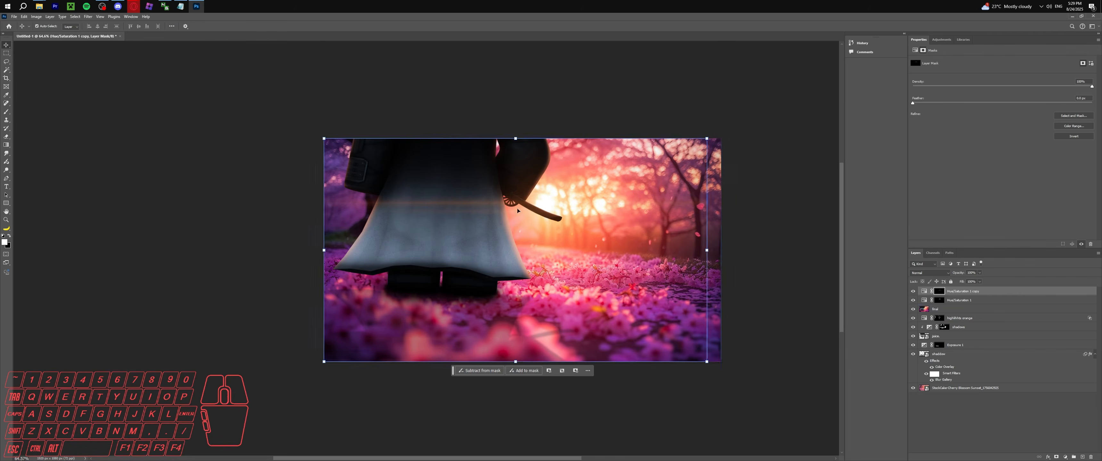
{"action": "scroll", "coordinate": [529, 210], "scroll_direction": "down", "scroll_amount": 3, "text": "alt"}
{"action": "scroll", "coordinate": [503, 244], "scroll_direction": "up", "scroll_amount": 2, "text": "alt"}
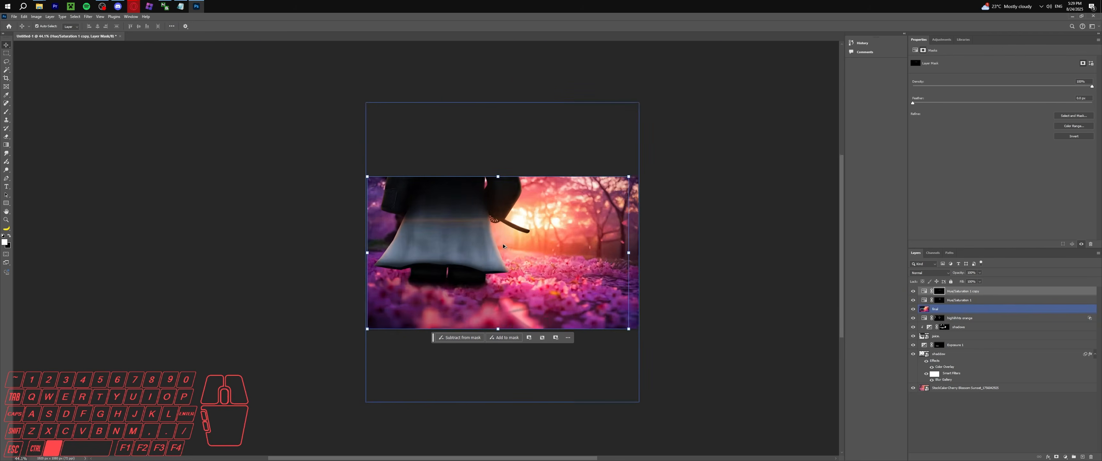
{"action": "scroll", "coordinate": [503, 244], "scroll_direction": "up", "scroll_amount": 2, "text": "alt"}
Try other brushes from the lens flare set over the sun on the copy's mask.
{"action": "key", "text": "b"}
{"action": "right_click", "coordinate": [463, 223]}
{"action": "left_click", "coordinate": [506, 360]}
{"action": "right_click_drag", "start_coordinate": [467, 224], "coordinate": [446, 226], "text": "alt"}
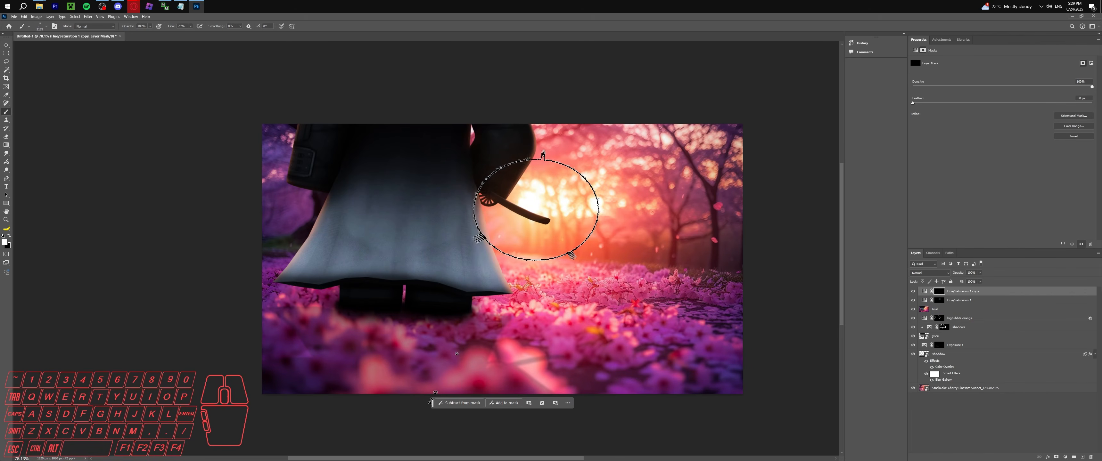
{"action": "scroll", "coordinate": [549, 299], "scroll_direction": "down", "scroll_amount": 1, "text": "alt"}
{"action": "scroll", "coordinate": [530, 304], "scroll_direction": "up", "scroll_amount": 2, "text": "alt"}
{"action": "right_click", "coordinate": [523, 222]}
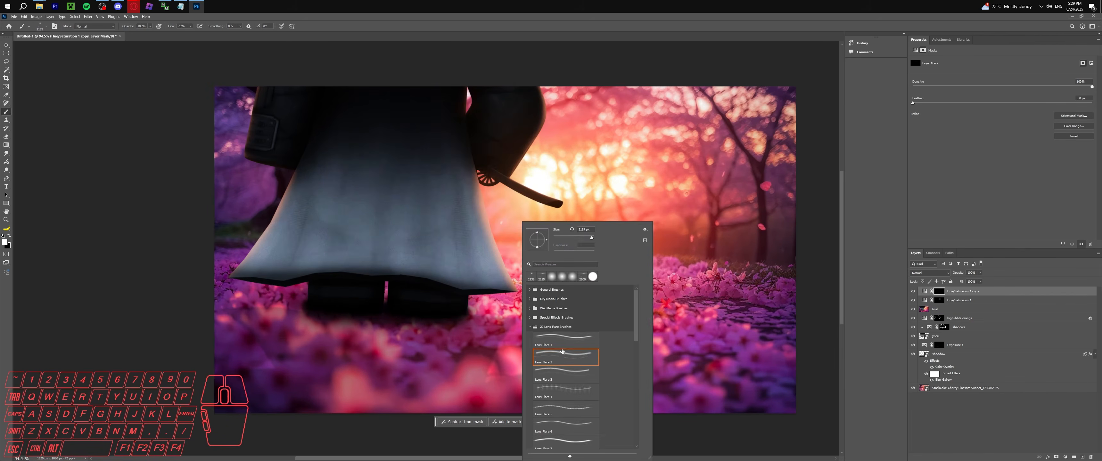
{"action": "left_click", "coordinate": [551, 370]}
{"action": "scroll", "coordinate": [471, 235], "scroll_direction": "down", "scroll_amount": 2, "text": "alt"}
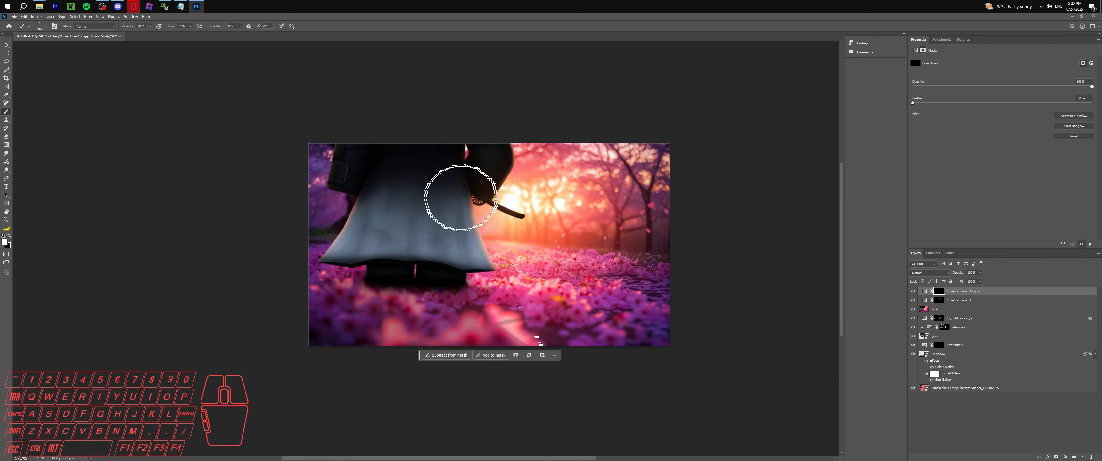
Restore the horizontal orange flare streak across the sun and check how it sits in the whole image.
{"action": "scroll", "coordinate": [585, 342], "scroll_direction": "up", "scroll_amount": 1, "text": "alt"}
{"action": "scroll", "coordinate": [621, 266], "scroll_direction": "down", "scroll_amount": 5, "text": "alt"}
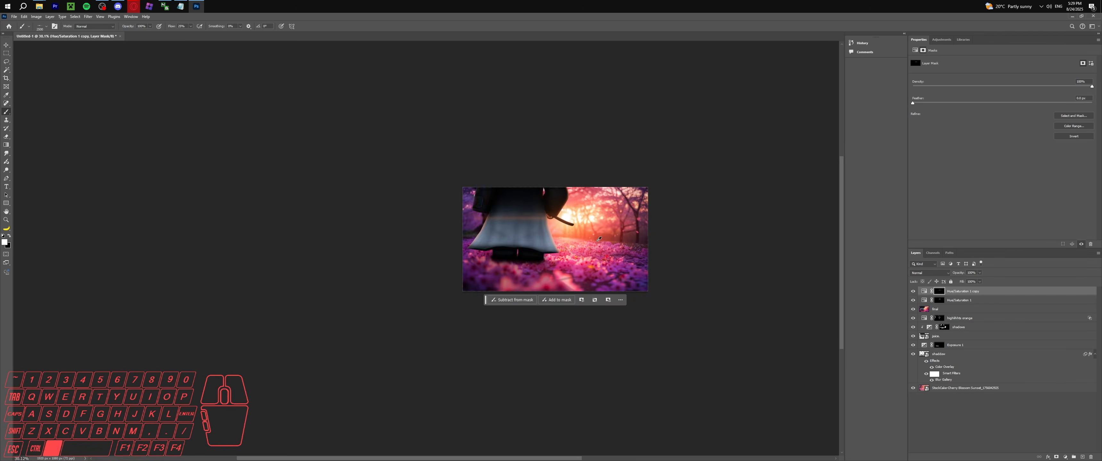
{"action": "scroll", "coordinate": [642, 244], "scroll_direction": "down", "scroll_amount": 1, "text": "alt"}
{"action": "scroll", "coordinate": [633, 239], "scroll_direction": "up", "scroll_amount": 2, "text": "alt"}
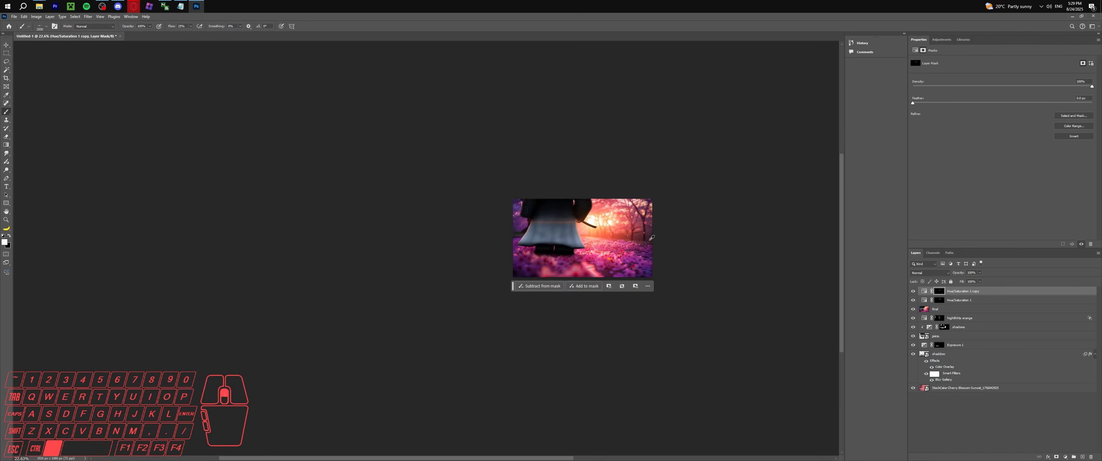
{"action": "key", "text": "h"}
{"action": "left_click_drag", "start_coordinate": [693, 238], "coordinate": [627, 240]}
{"action": "key", "text": "b"}
{"action": "scroll", "coordinate": [510, 231], "scroll_direction": "up", "scroll_amount": 8, "text": "alt"}
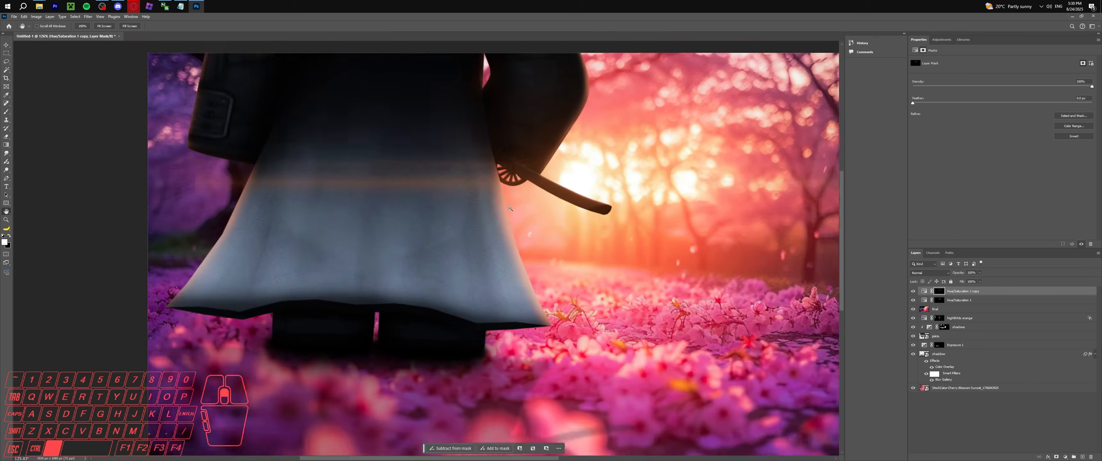
{"action": "scroll", "coordinate": [506, 210], "scroll_direction": "down", "scroll_amount": 5, "text": "alt"}
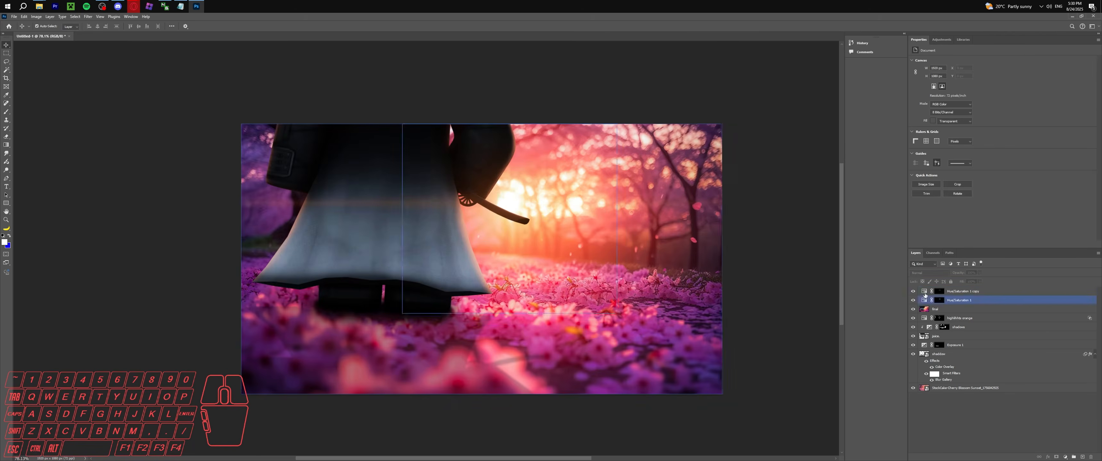
Hide the copied adjustment, then rename the original orange adjustment "sun glow" and the copy "lens flare".
{"action": "left_click", "coordinate": [913, 291]}
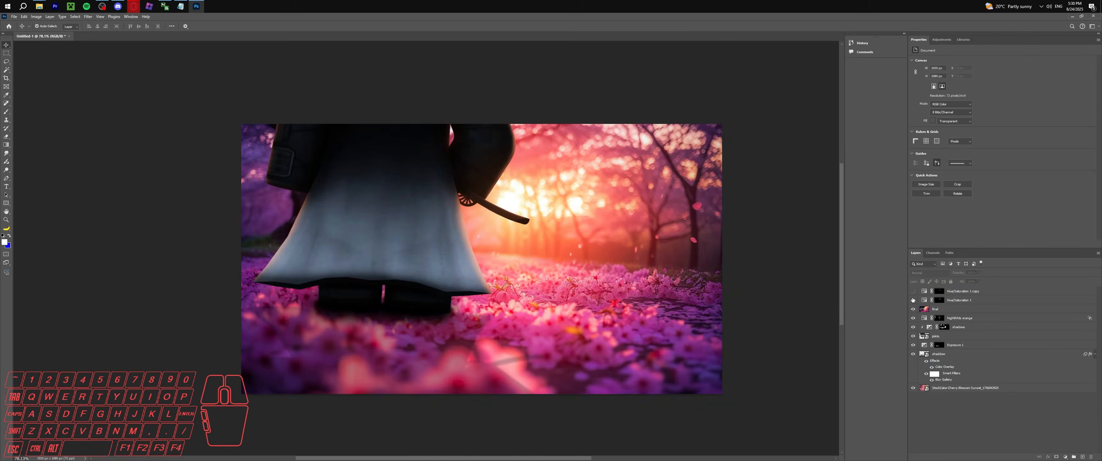
{"action": "double_click", "coordinate": [957, 300]}
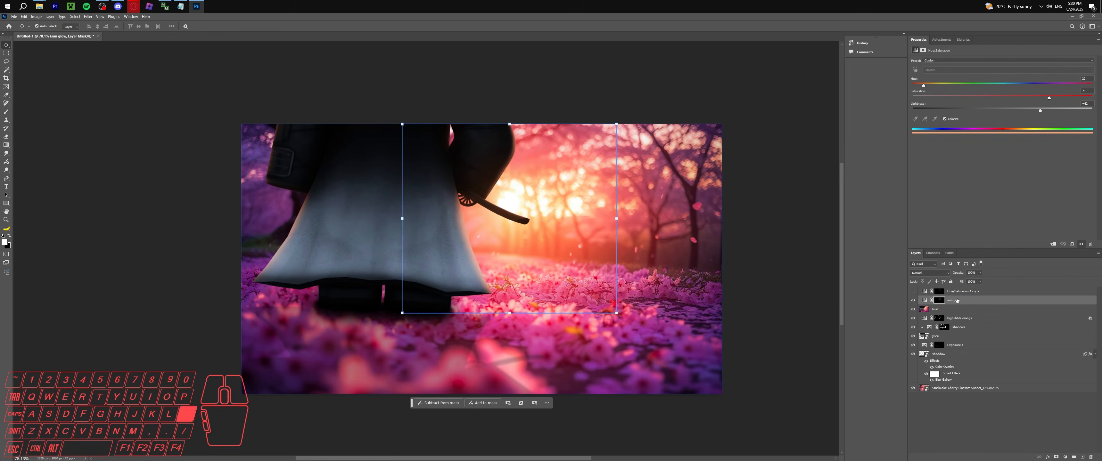
{"action": "double_click", "coordinate": [958, 291]}
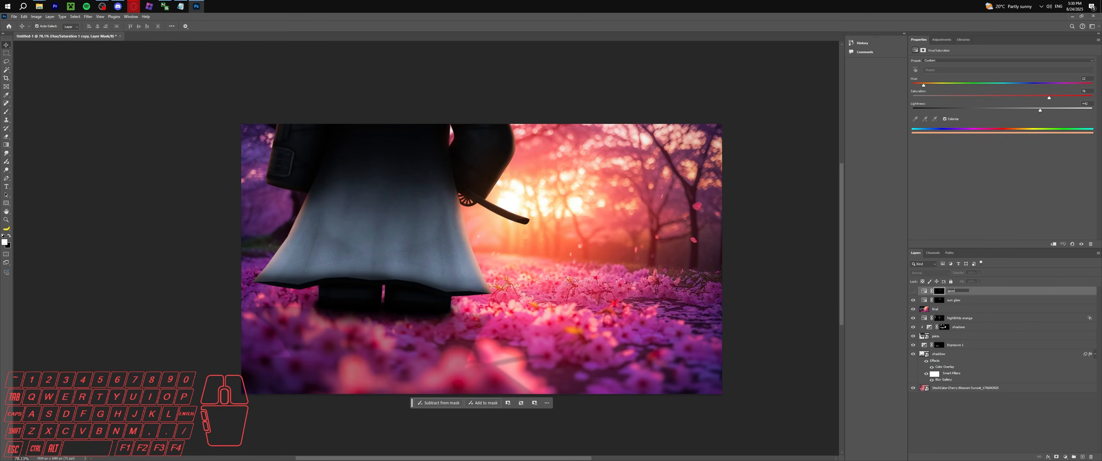
{"action": "type", "text": "flare"}
{"action": "key", "text": "Return"}
Rename the Exposure 1 adjustment layer "juice shadow".
{"action": "left_click_drag", "start_coordinate": [984, 301], "coordinate": [946, 350]}
{"action": "double_click", "coordinate": [959, 347]}
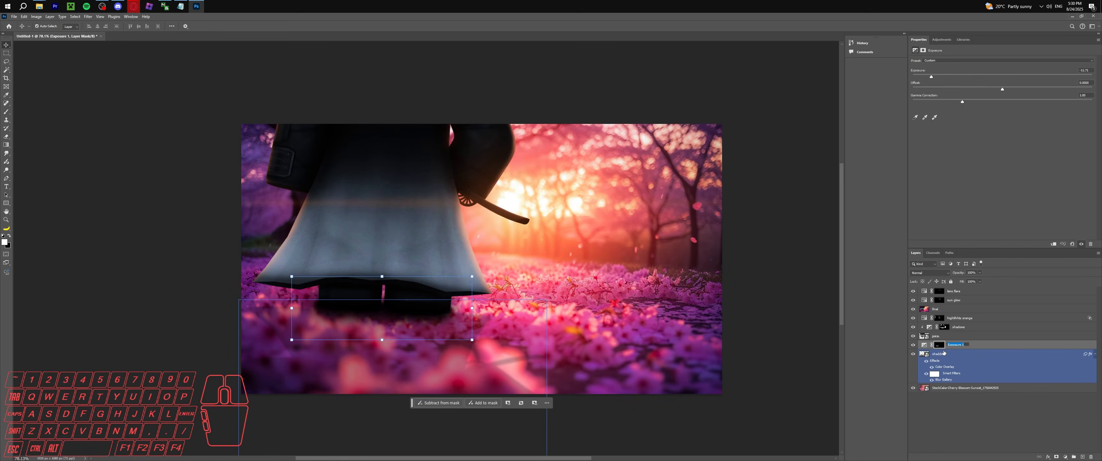
{"action": "type", "text": "jxice shadow"}
{"action": "key", "text": "Return"}
Compare the image with and without the shadow and final layers.
{"action": "left_click", "coordinate": [947, 354]}
{"action": "left_click", "coordinate": [912, 355]}
{"action": "left_click", "coordinate": [912, 356]}
{"action": "left_click", "coordinate": [913, 356]}
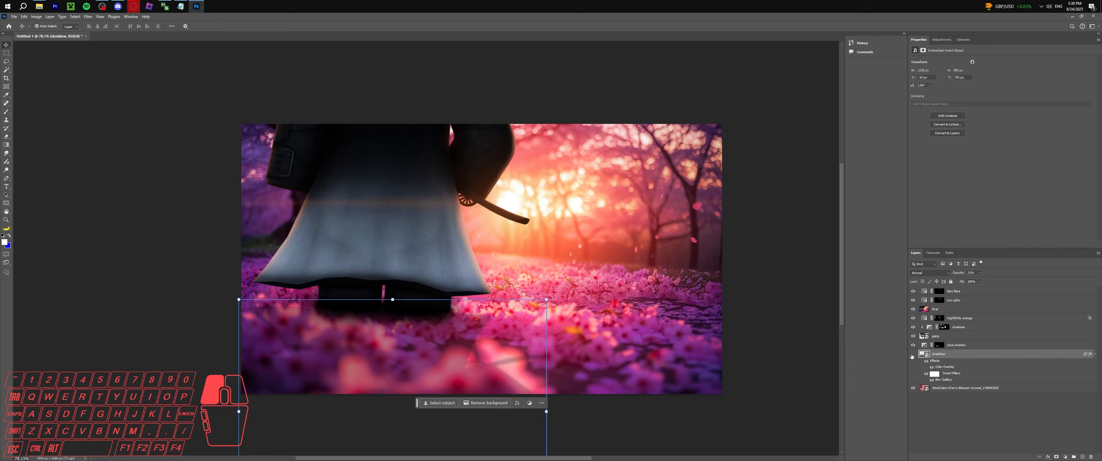
{"action": "left_click", "coordinate": [912, 356]}
{"action": "left_click", "coordinate": [913, 309]}
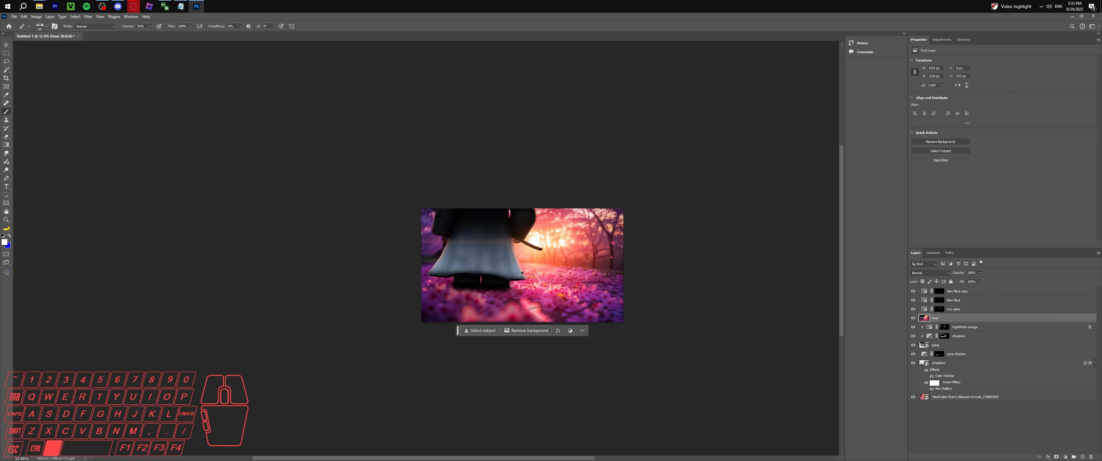
Deselect the final layer and examine the finished composite both up close and as a whole.
{"action": "key", "text": "v"}
{"action": "left_click", "coordinate": [352, 226]}
{"action": "scroll", "coordinate": [549, 251], "scroll_direction": "up", "scroll_amount": 9, "text": "alt"}
{"action": "scroll", "coordinate": [513, 218], "scroll_direction": "down", "scroll_amount": 4, "text": "alt"}
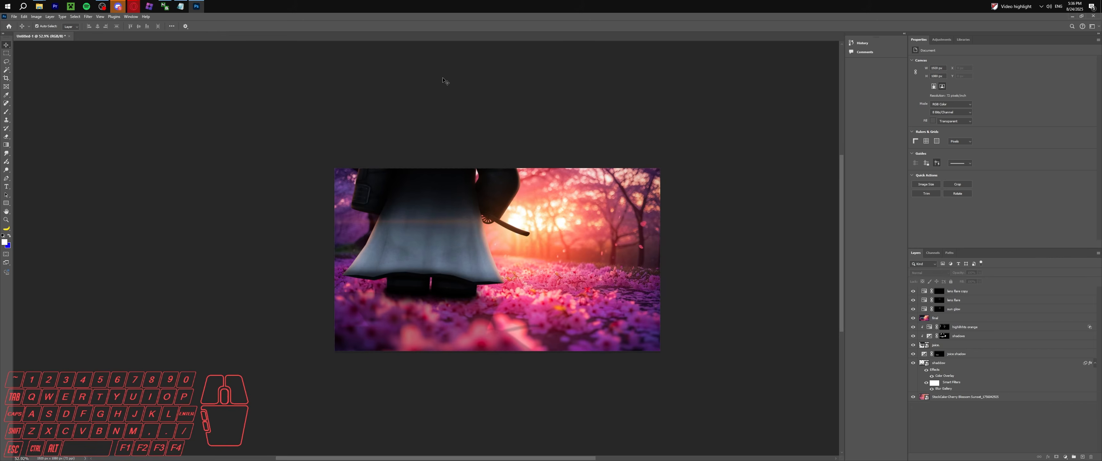
{"action": "scroll", "coordinate": [441, 285], "scroll_direction": "down", "scroll_amount": 3, "text": "alt"}
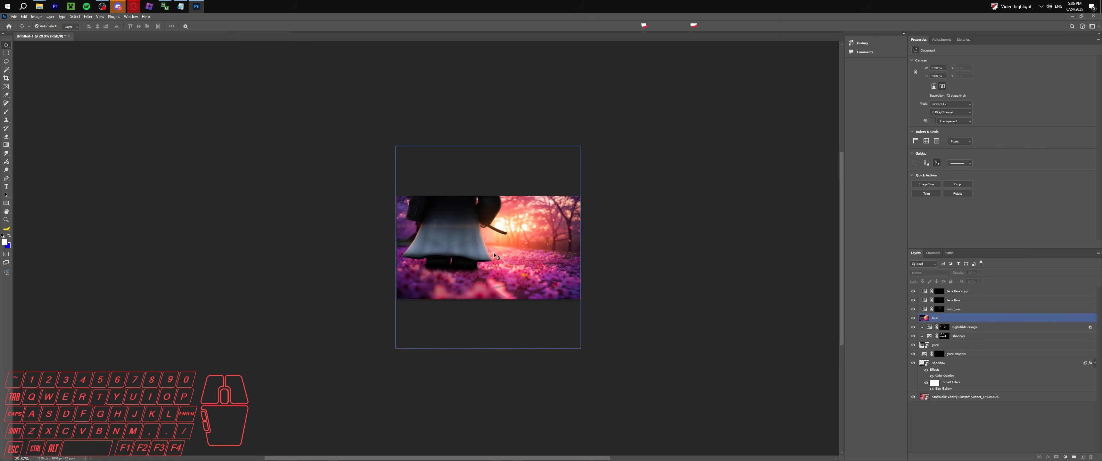
{"action": "scroll", "coordinate": [470, 252], "scroll_direction": "up", "scroll_amount": 3, "text": "alt"}
{"action": "scroll", "coordinate": [468, 256], "scroll_direction": "up", "scroll_amount": 1, "text": "alt"}
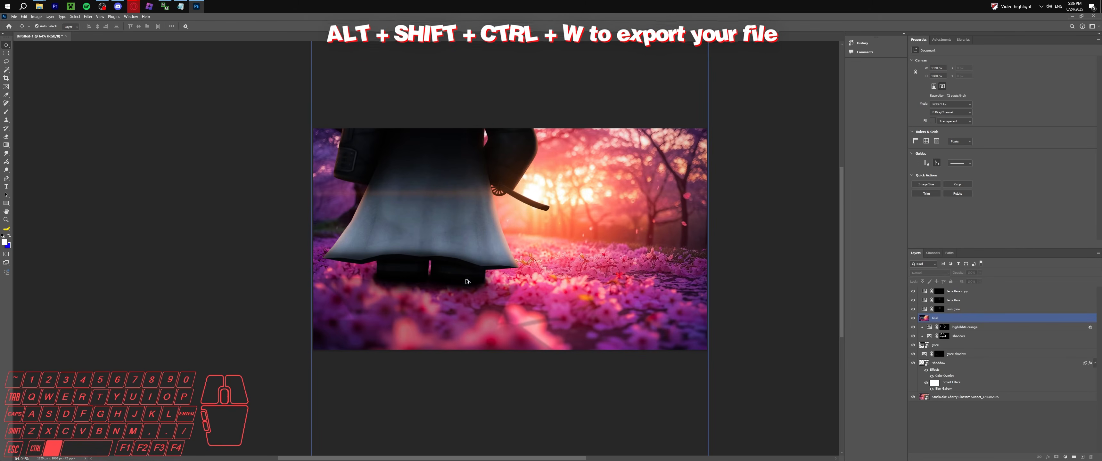